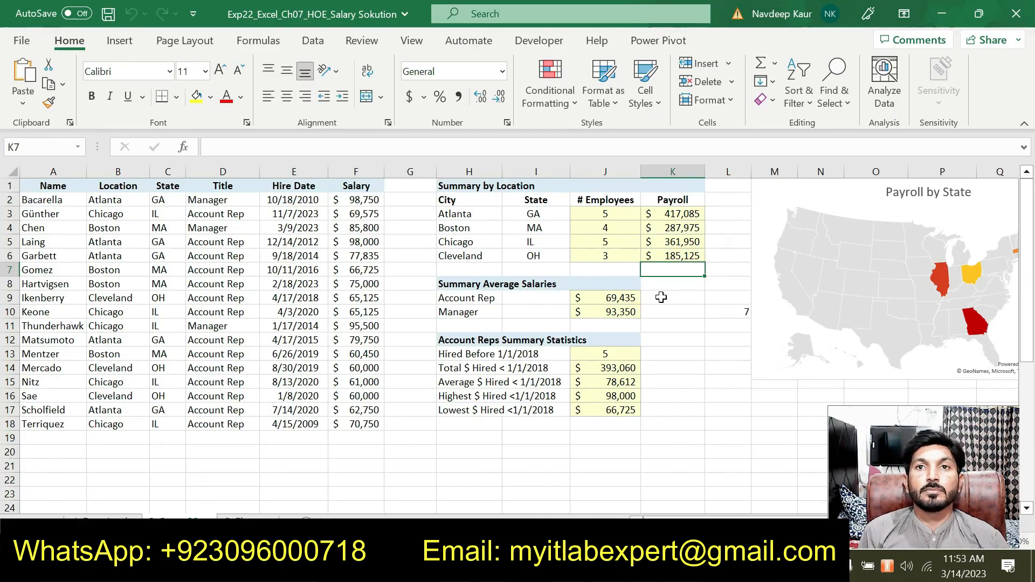
- Switch to the Word instructions, highlight the workbook file name in step 1 in green, and clear that highlight
key("alt+Tab")
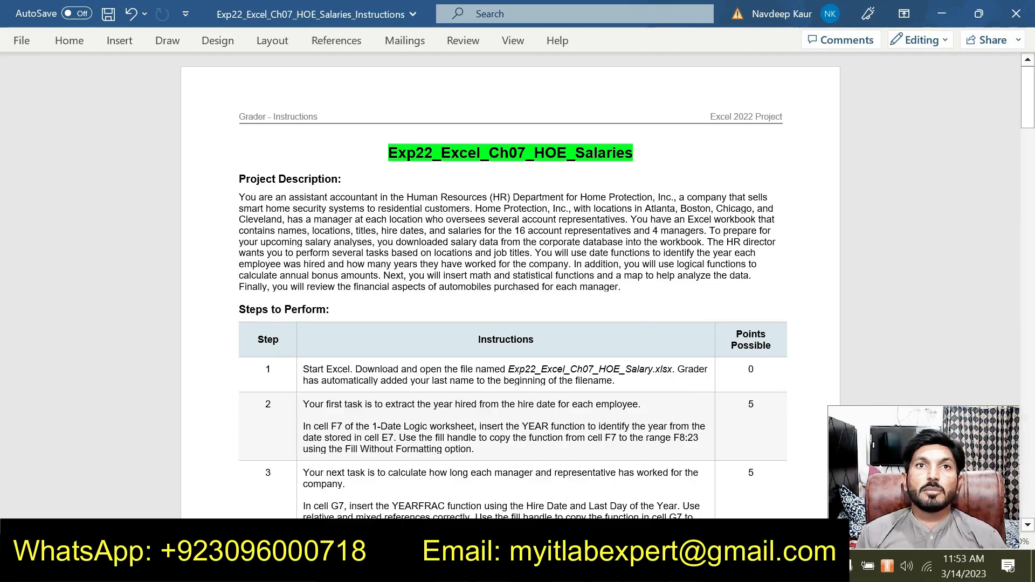
left_click_drag(509, 369, 672, 370)
left_click(648, 343)
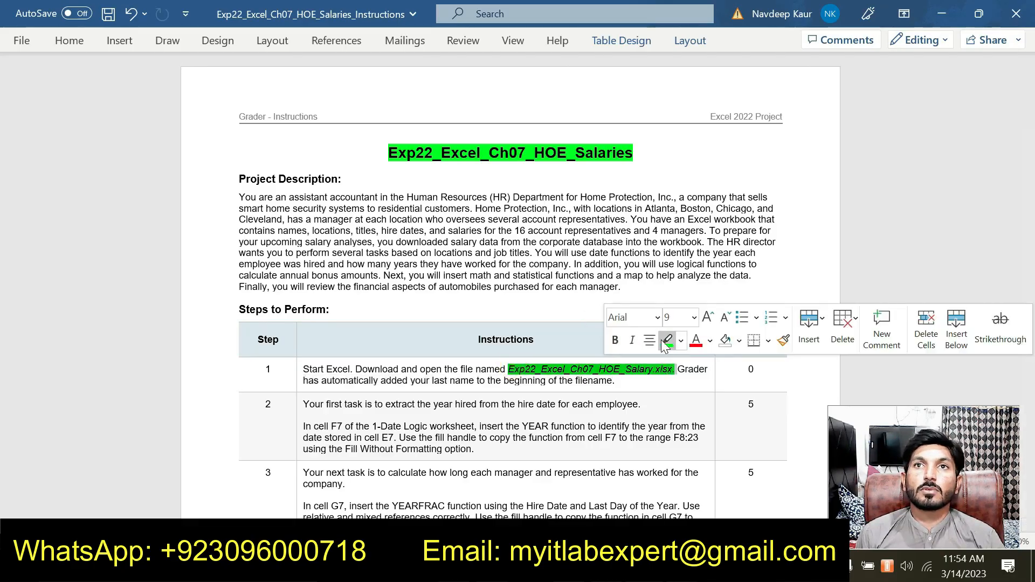
left_click(661, 340)
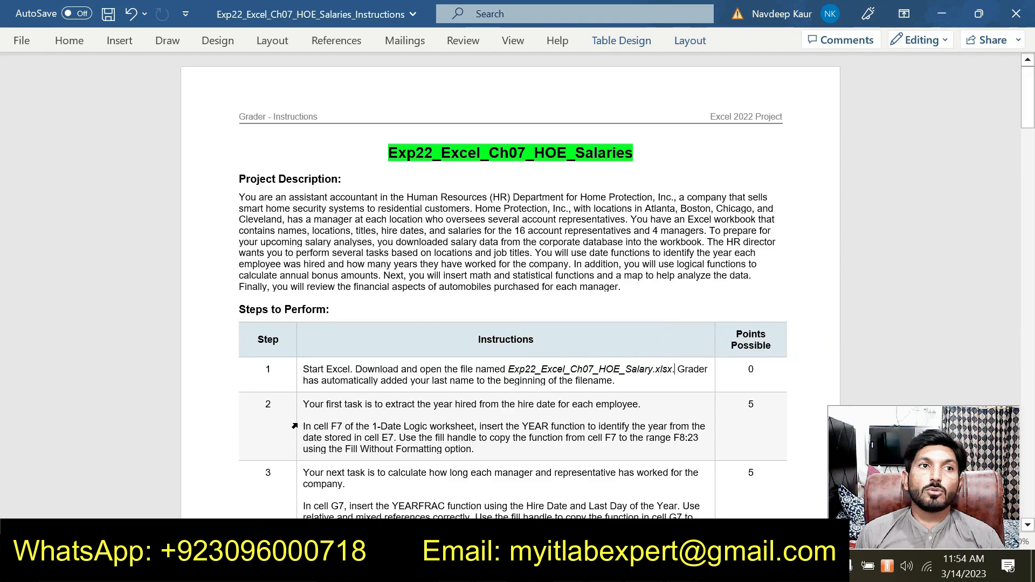
- Highlight in green the step 2 instruction paragraph about inserting the YEAR function in cell F7
left_click_drag(296, 430, 475, 449)
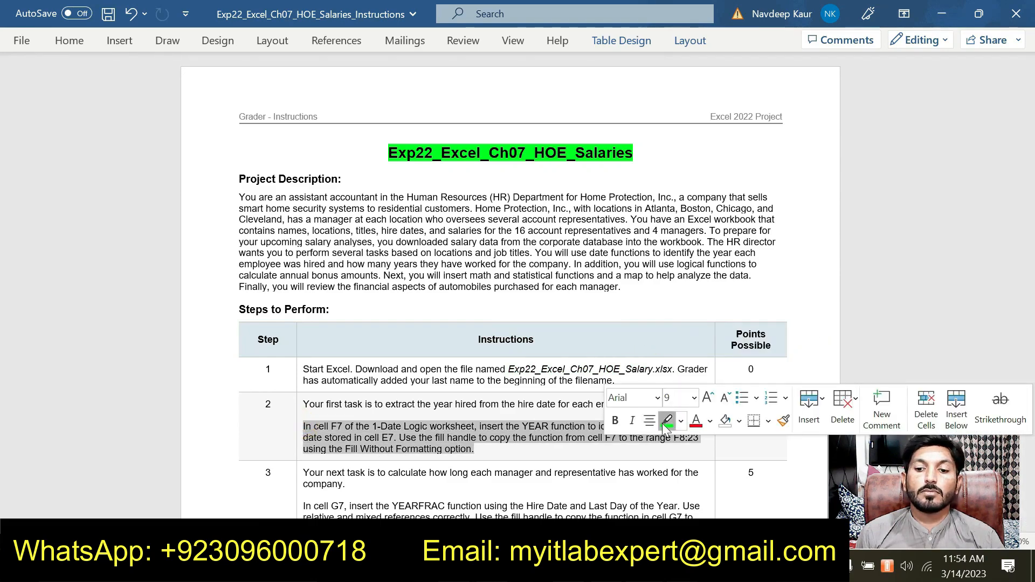
left_click(665, 421)
left_click_drag(1030, 123, 1031, 133)
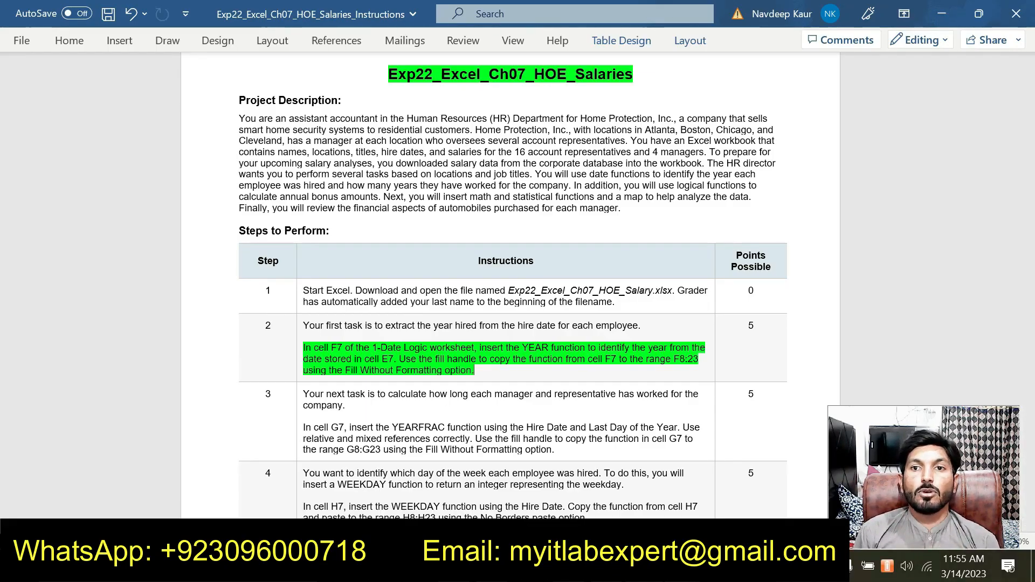
- Switch to the Excel workbook Exp22_Excel_Ch07_HOE_Salary and select cell F7 under Year Hired
mouse_move(682, 566)
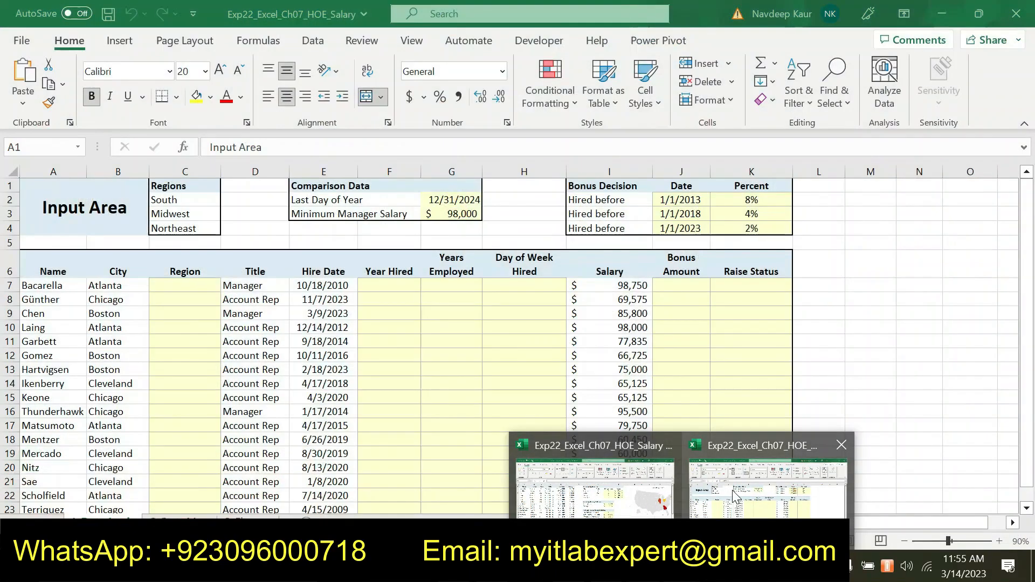
left_click(733, 496)
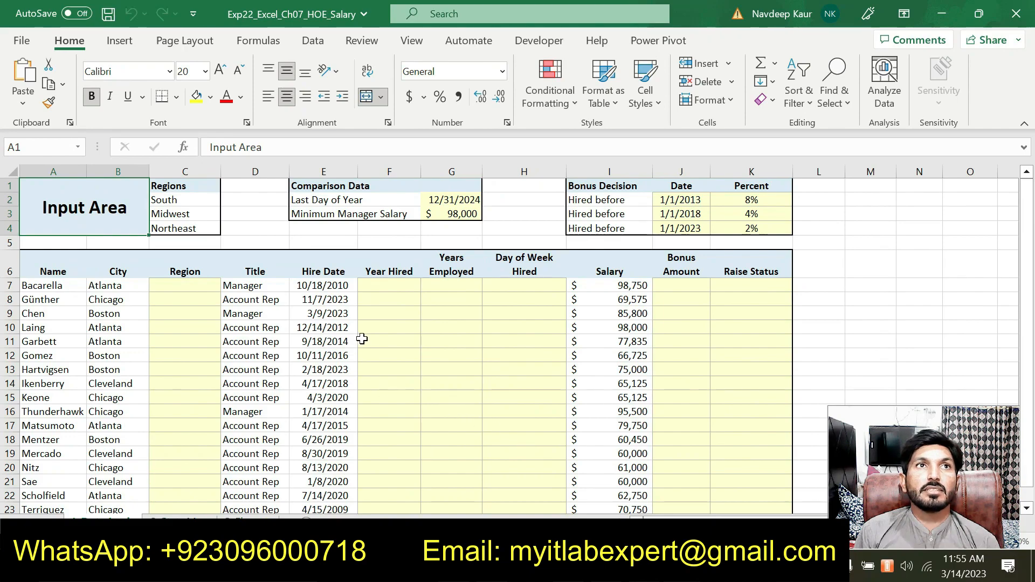
key("alt+Tab")
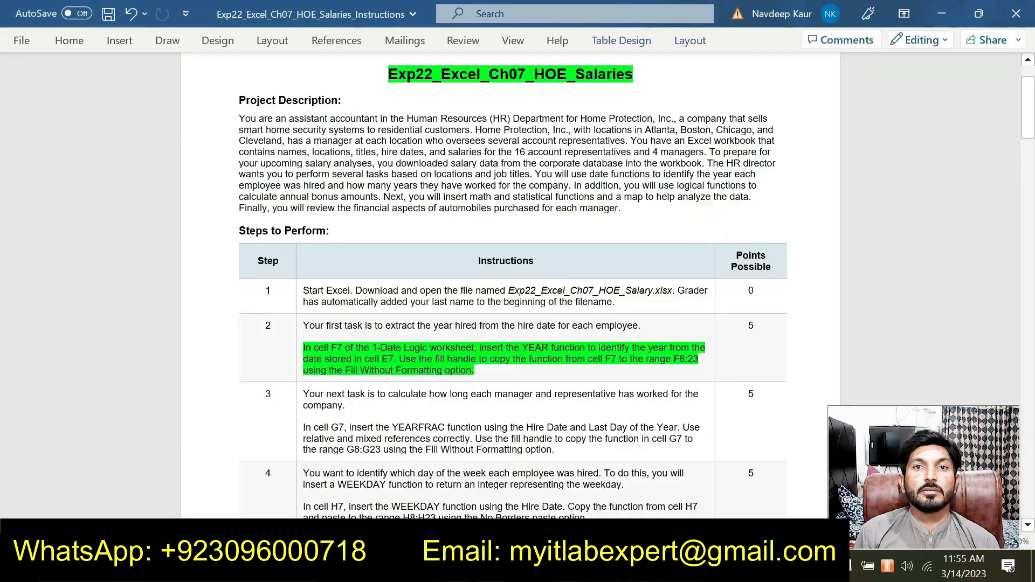
key("alt+Tab")
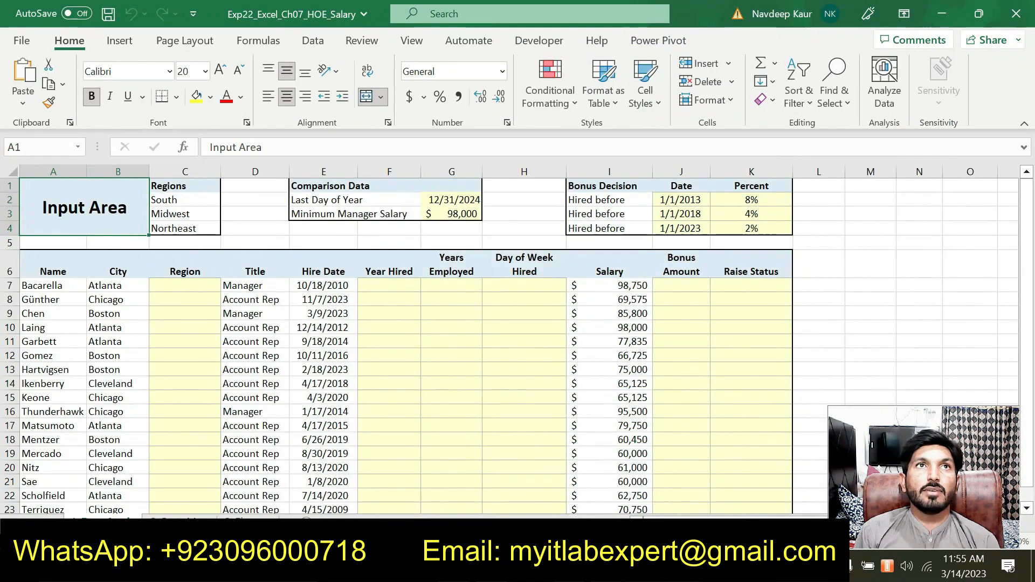
left_click(380, 276)
left_click(380, 285)
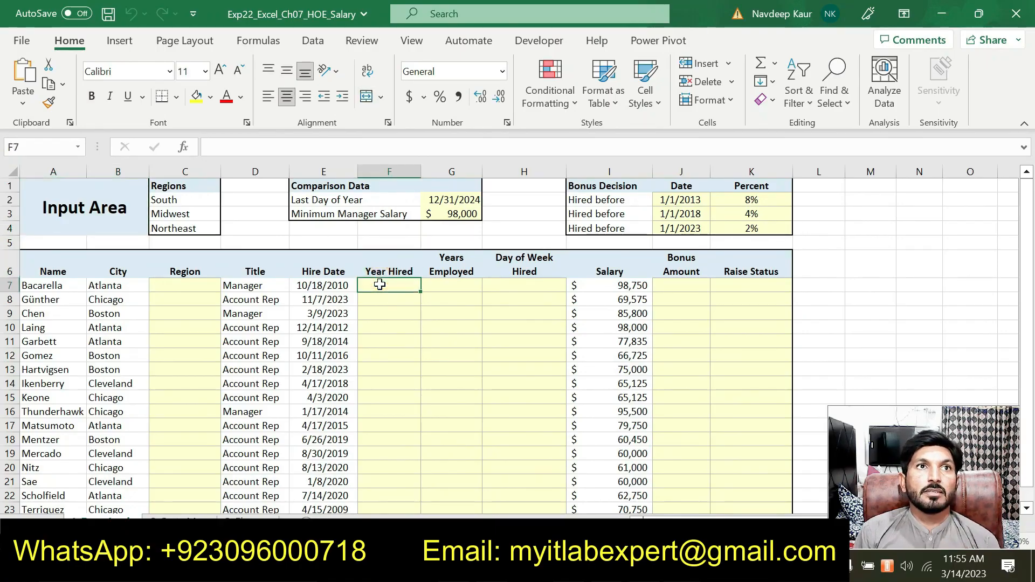
type("=")
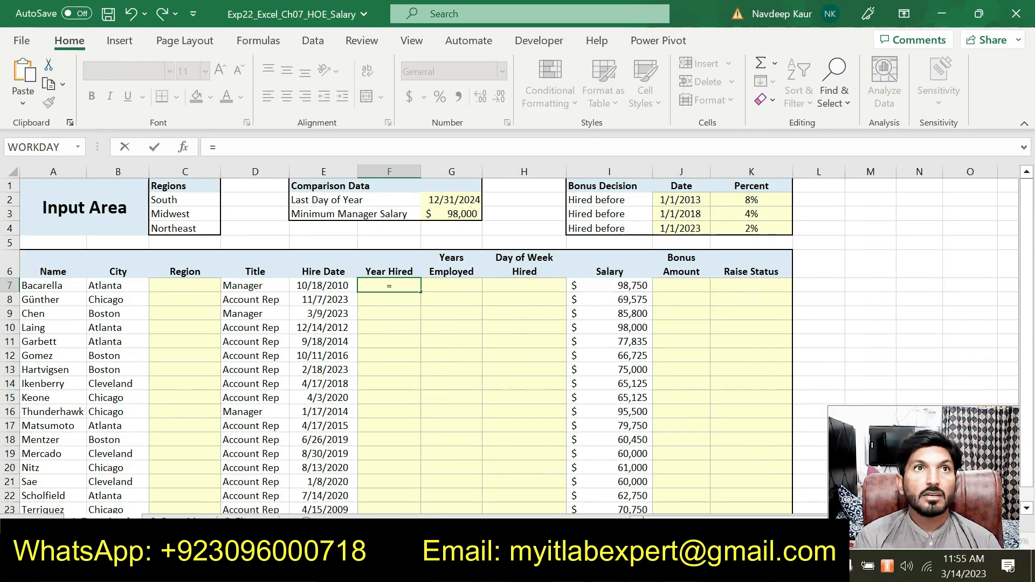
key("BackSpace")
type("=year")
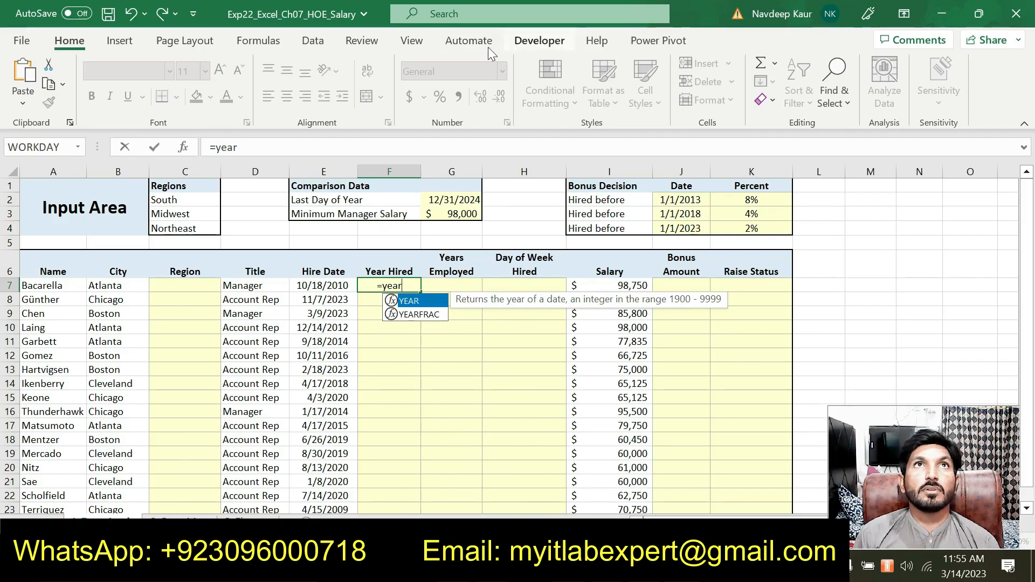
left_click(246, 43)
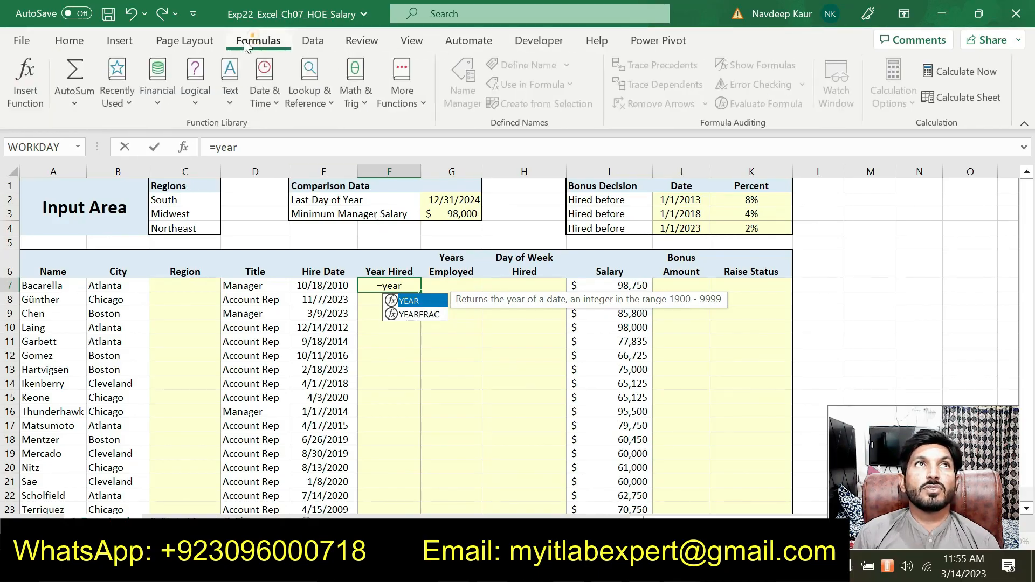
left_click(275, 102)
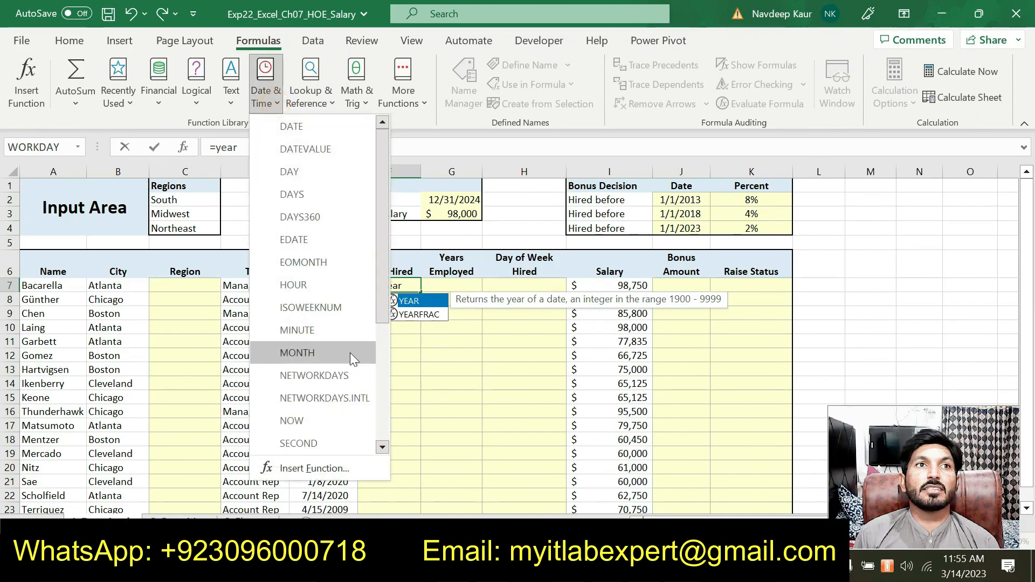
left_click(381, 342)
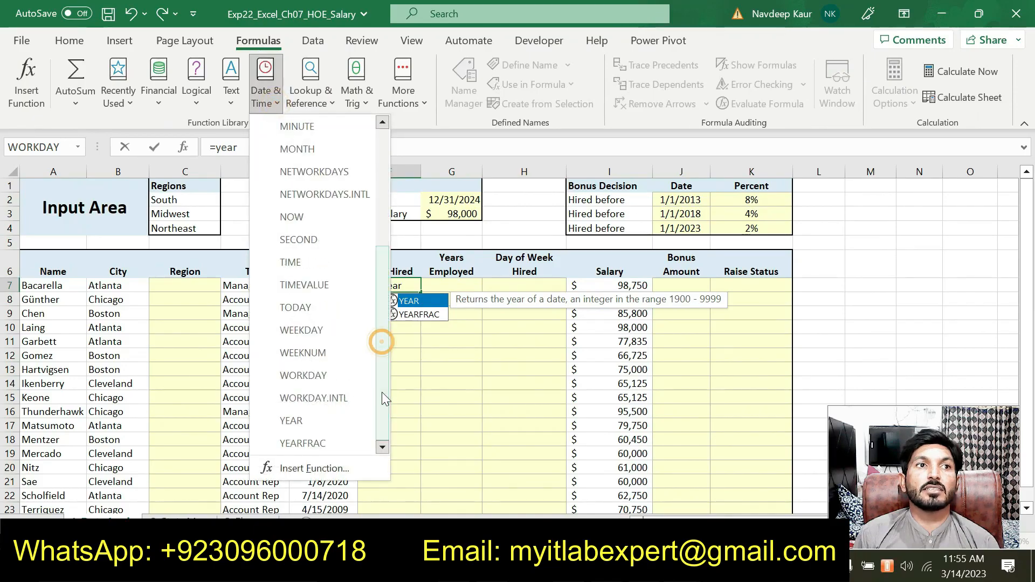
left_click(322, 419)
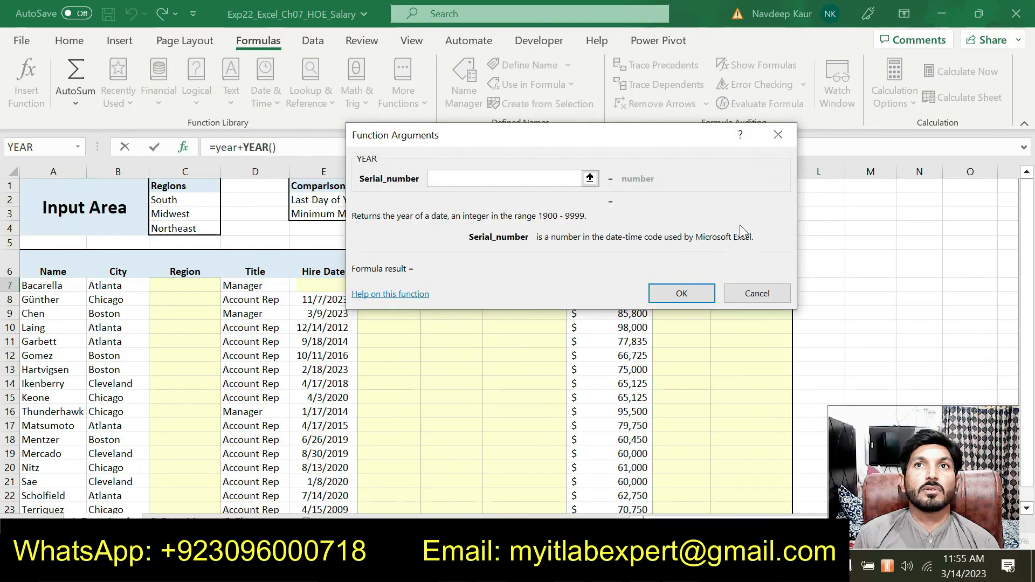
left_click(756, 292)
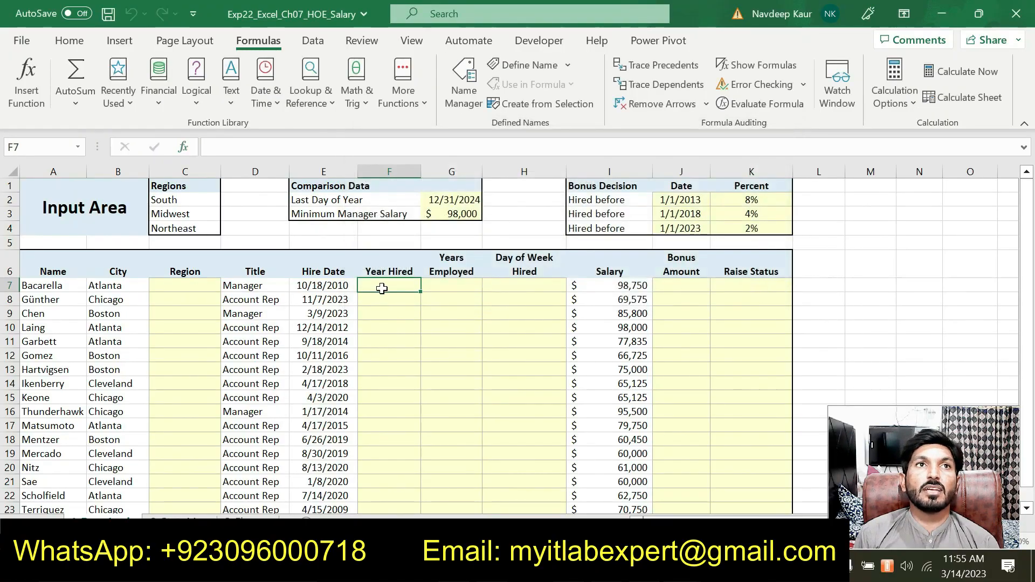
- Enter the YEAR function in cell F7 with hire date cell E7 as its Serial_number argument
type("=year")
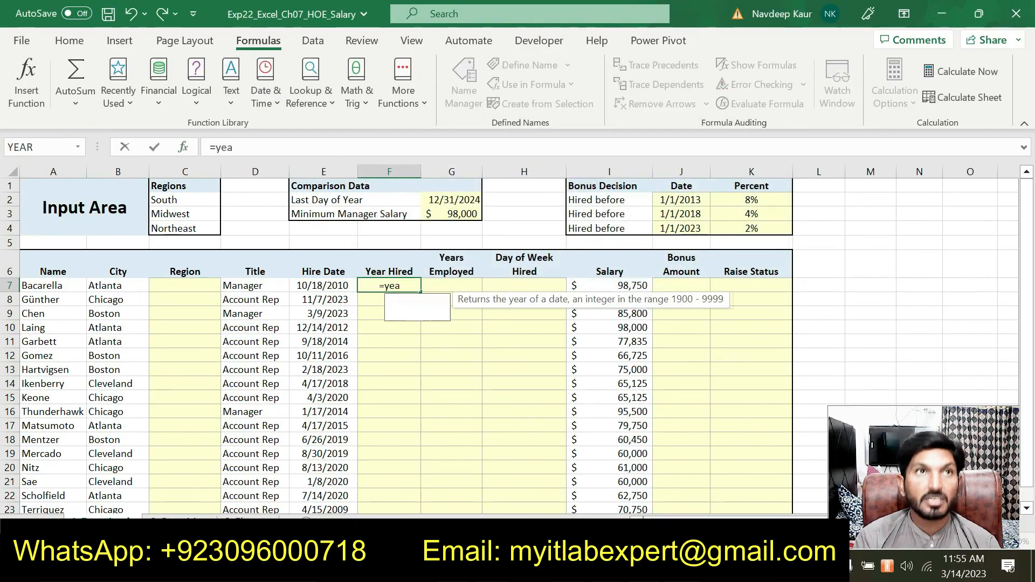
double_click(416, 303)
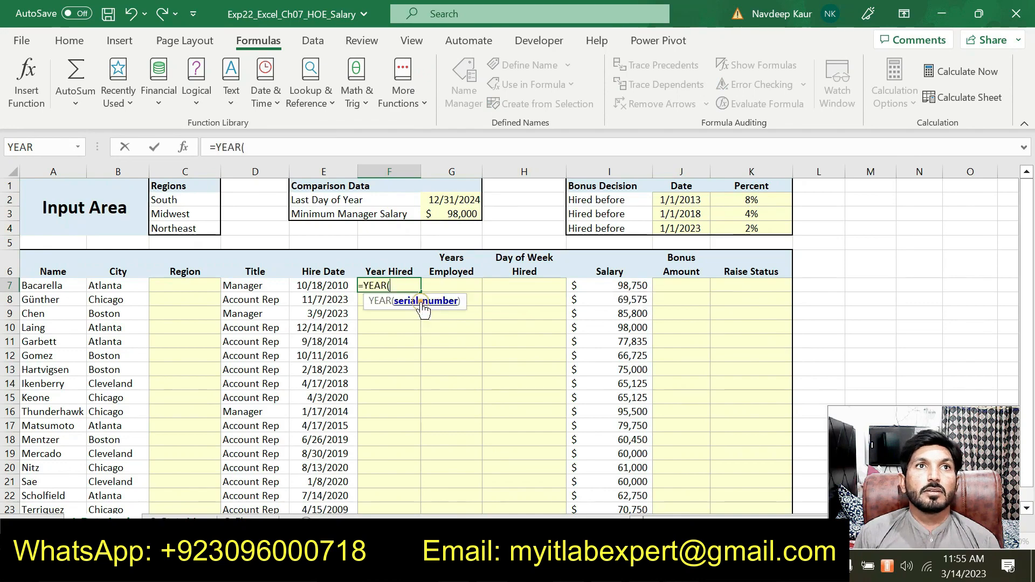
left_click(183, 147)
left_click_drag(512, 140, 576, 141)
left_click(319, 285)
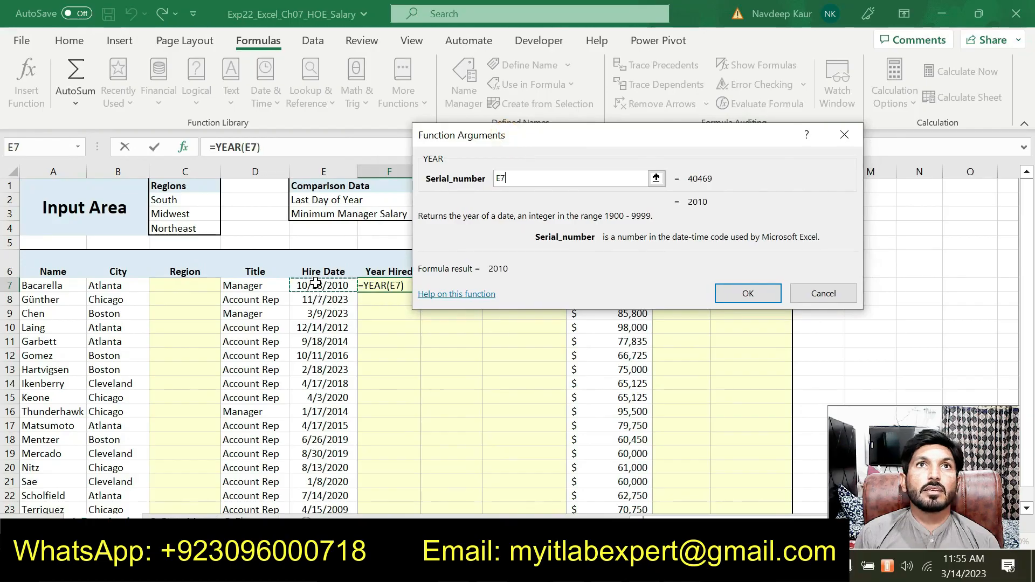
left_click(755, 290)
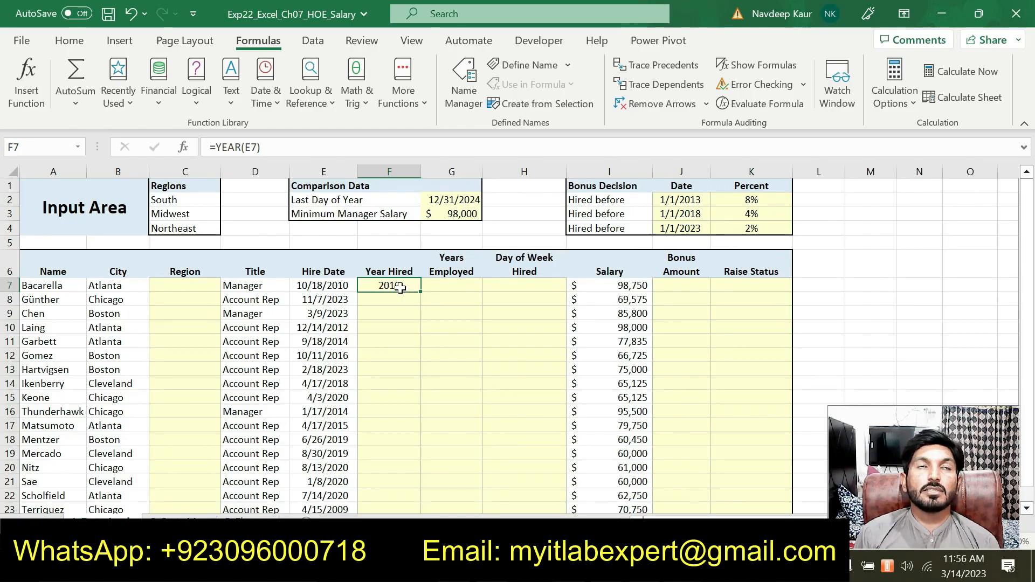
- Copy the YEAR formula from F7 down to F8:F23 with the fill handle and apply Fill Without Formatting
left_click_drag(421, 293, 416, 490)
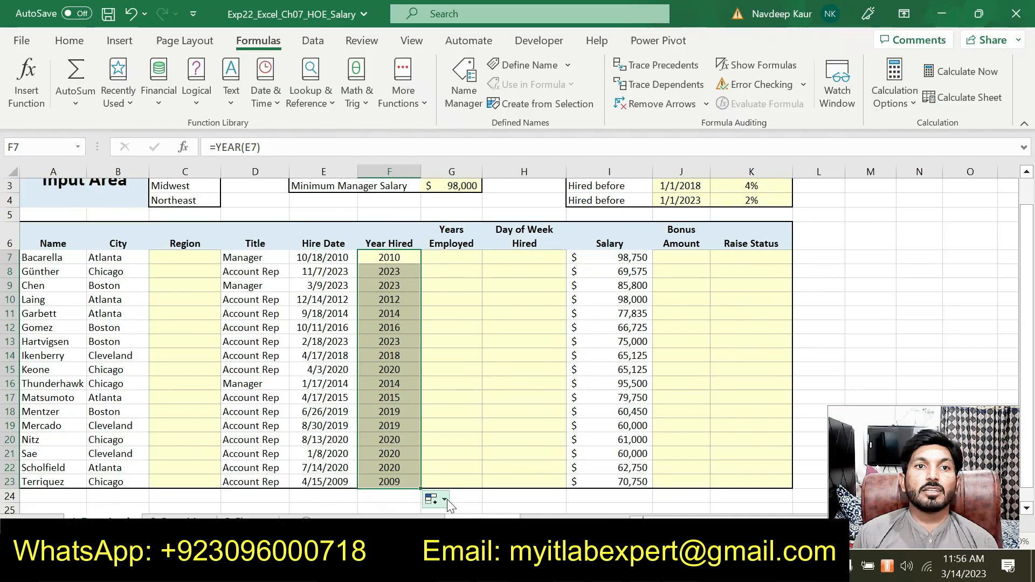
left_click(444, 500)
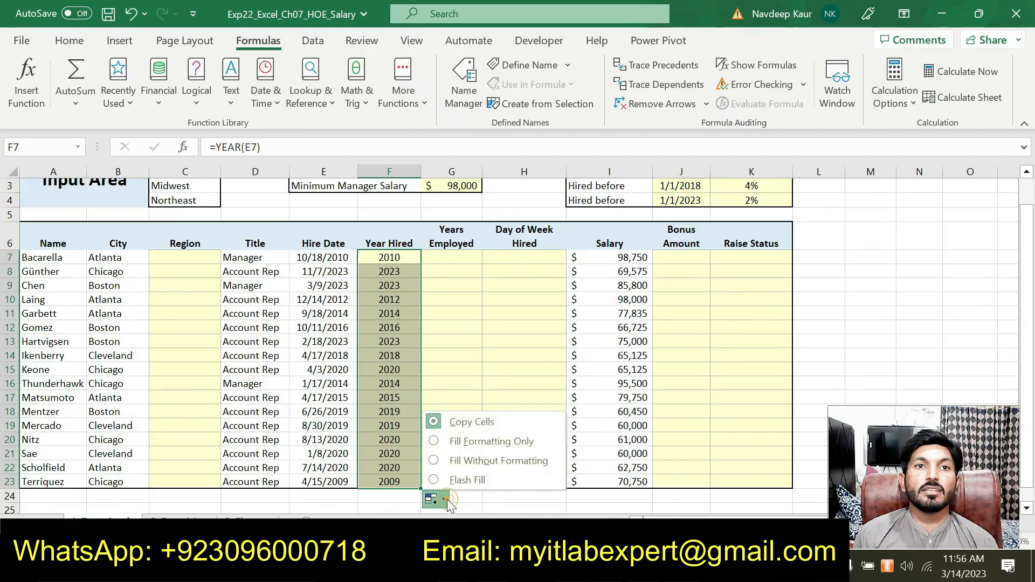
left_click(480, 461)
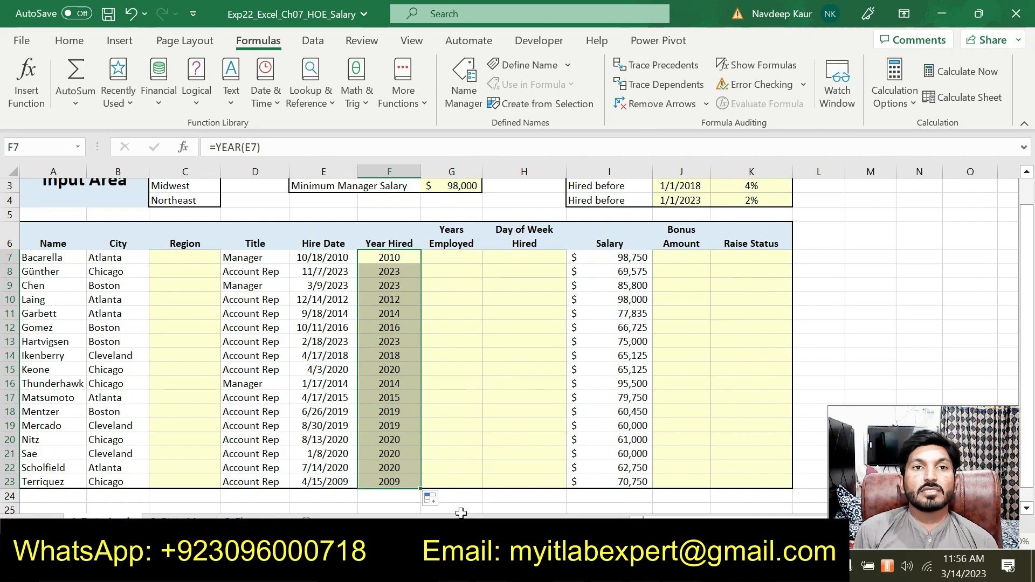
- Switch back to the Word instructions and remove the green highlight from the step 2 paragraph
key("alt+Tab")
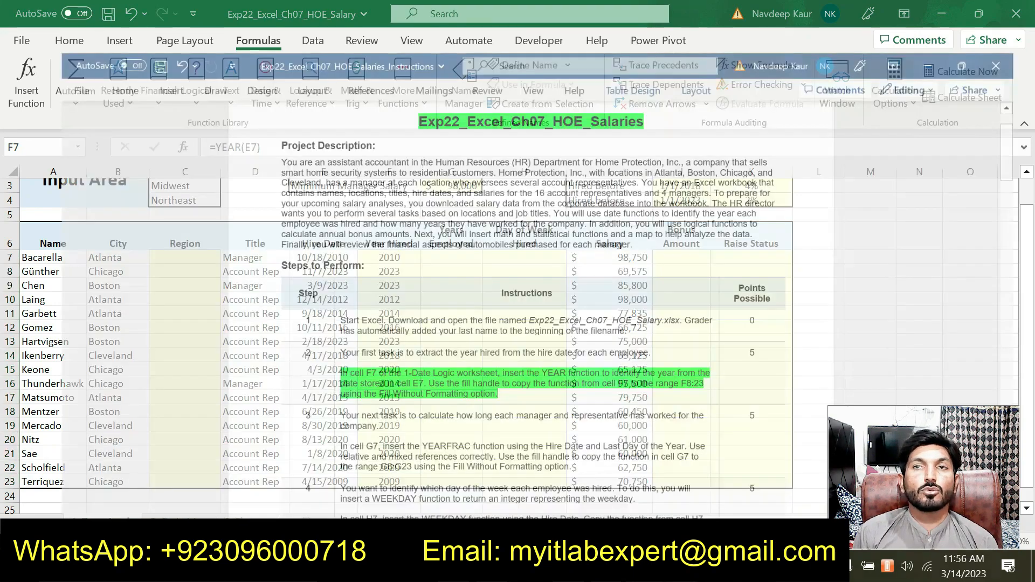
left_click_drag(475, 370, 304, 349)
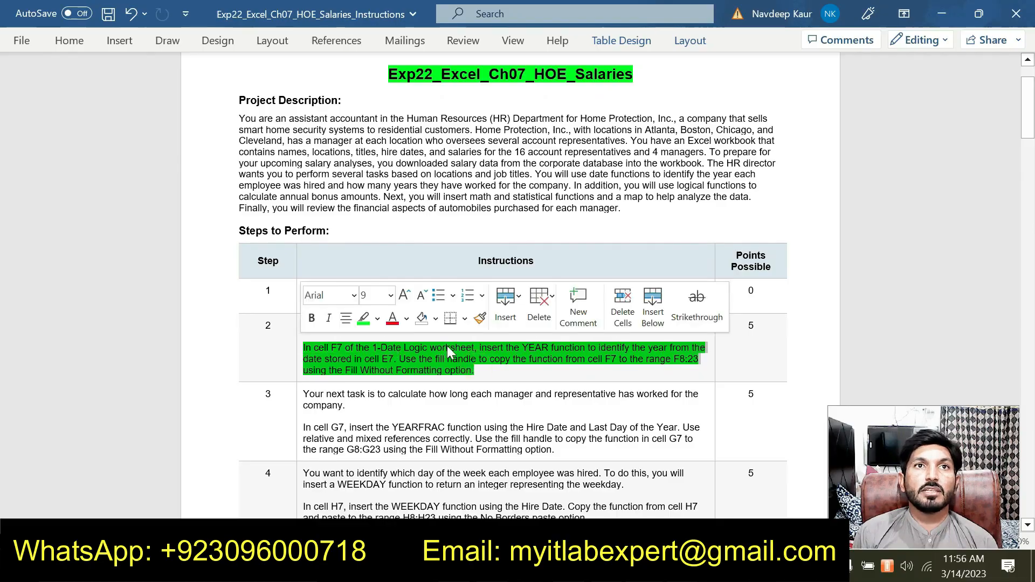
left_click(360, 316)
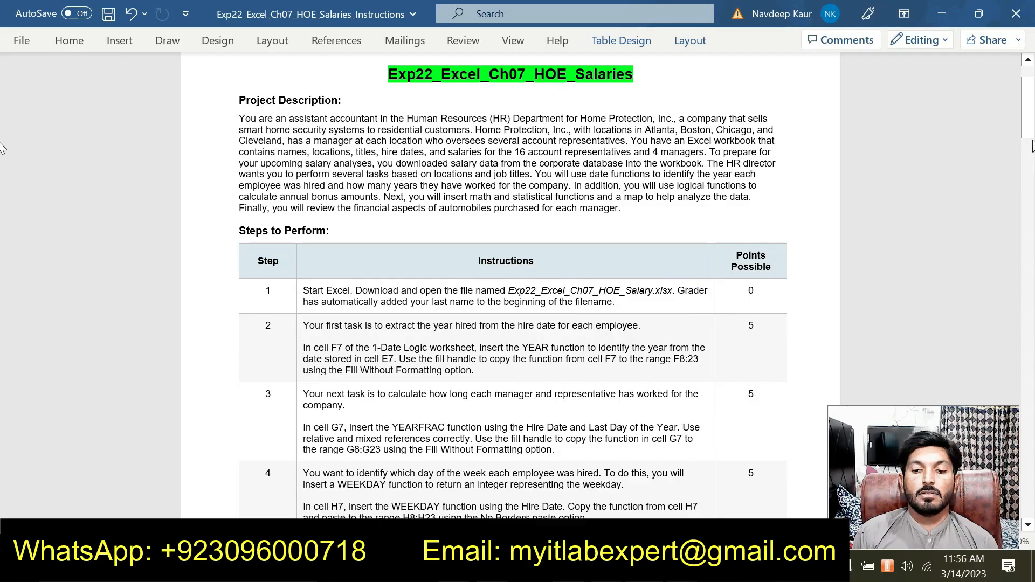
- Highlight in green the step 3 instruction paragraph about inserting the YEARFRAC function in cell G7
scroll(3, 129, "down", 8)
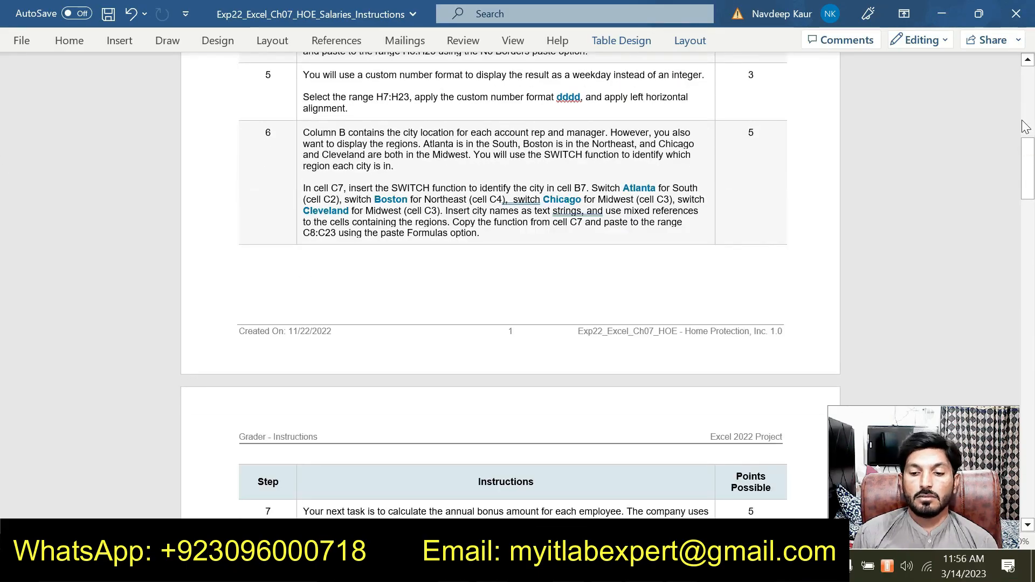
scroll(4, 167, "up", 5)
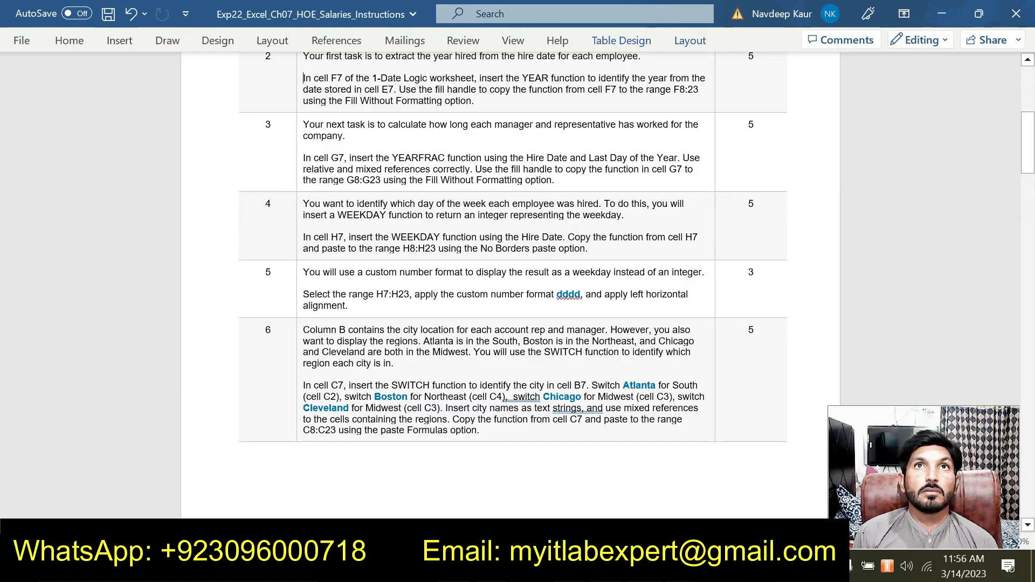
left_click_drag(555, 180, 323, 159)
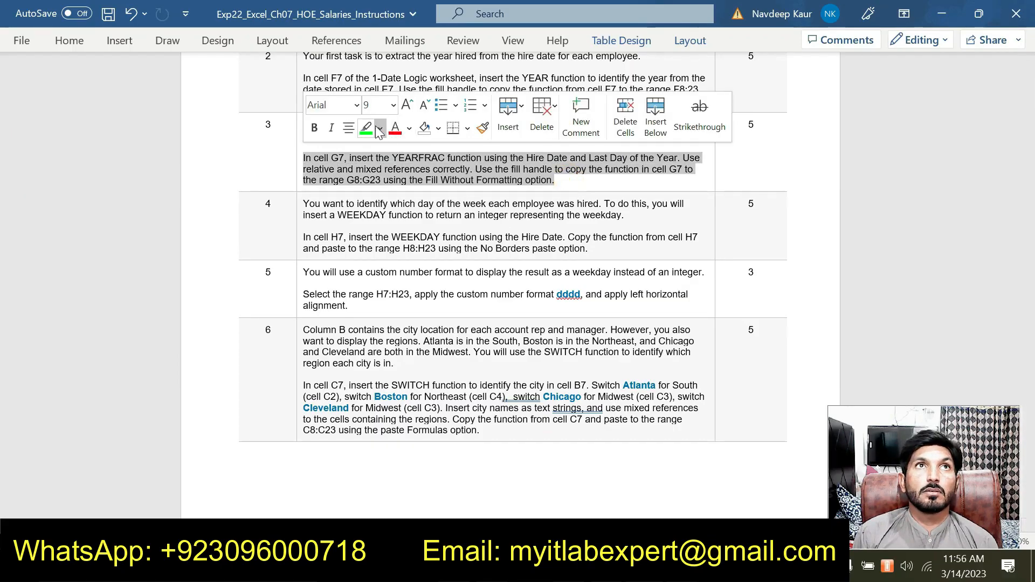
left_click(367, 128)
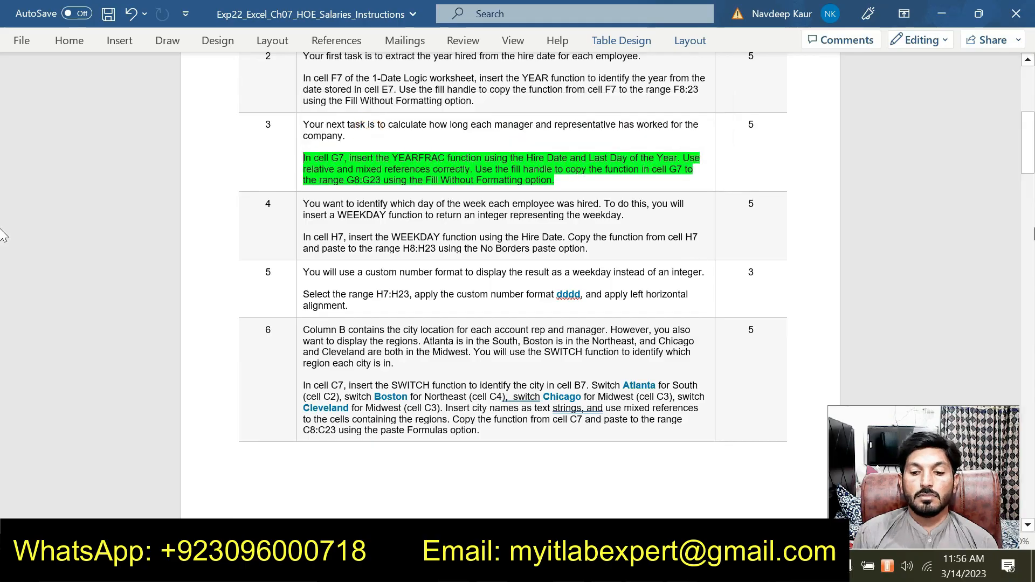
left_click_drag(1031, 172, 1031, 157)
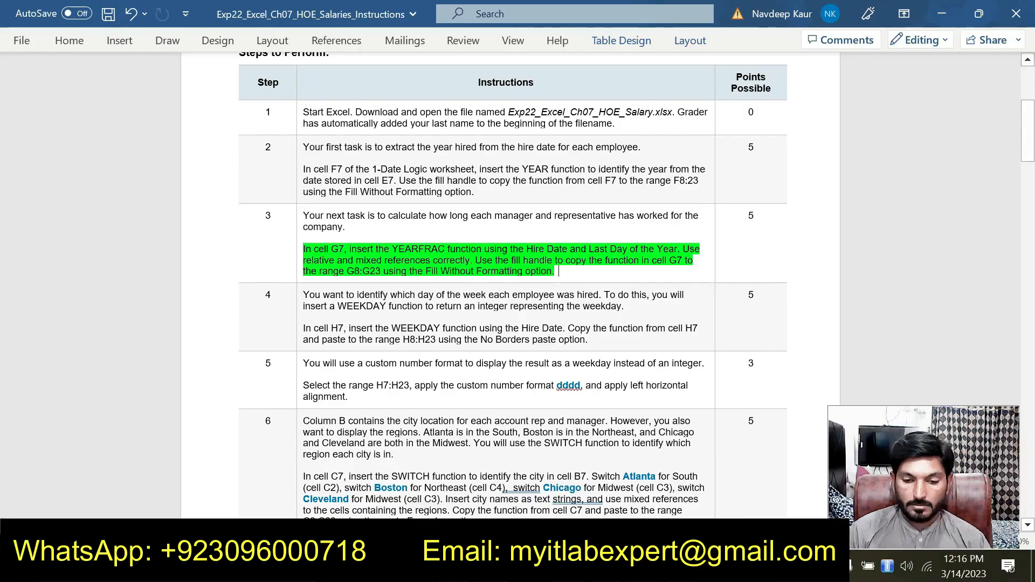
- Switch from the Word instructions to the salary workbook in Excel
key("alt+Tab")
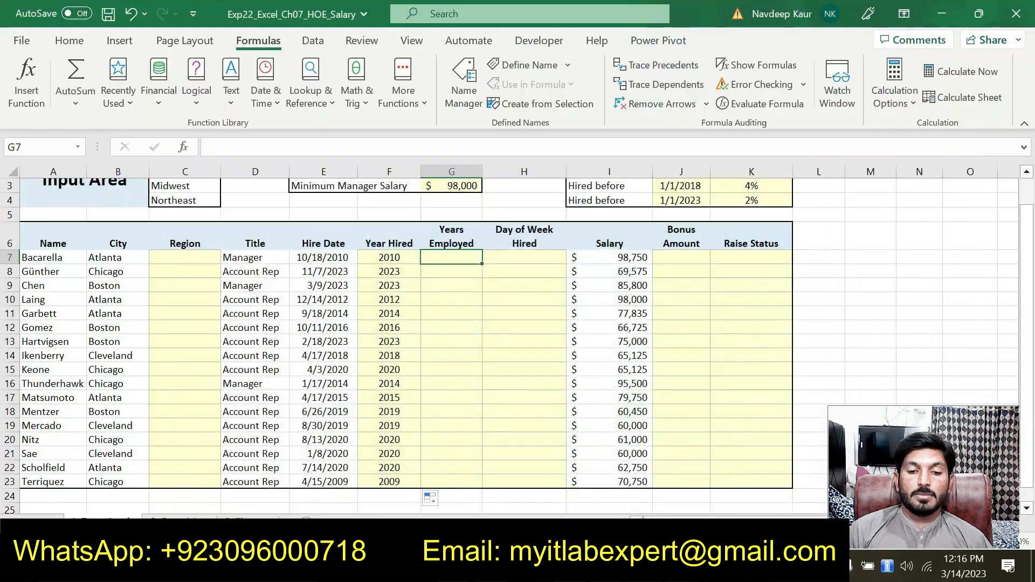
type("=")
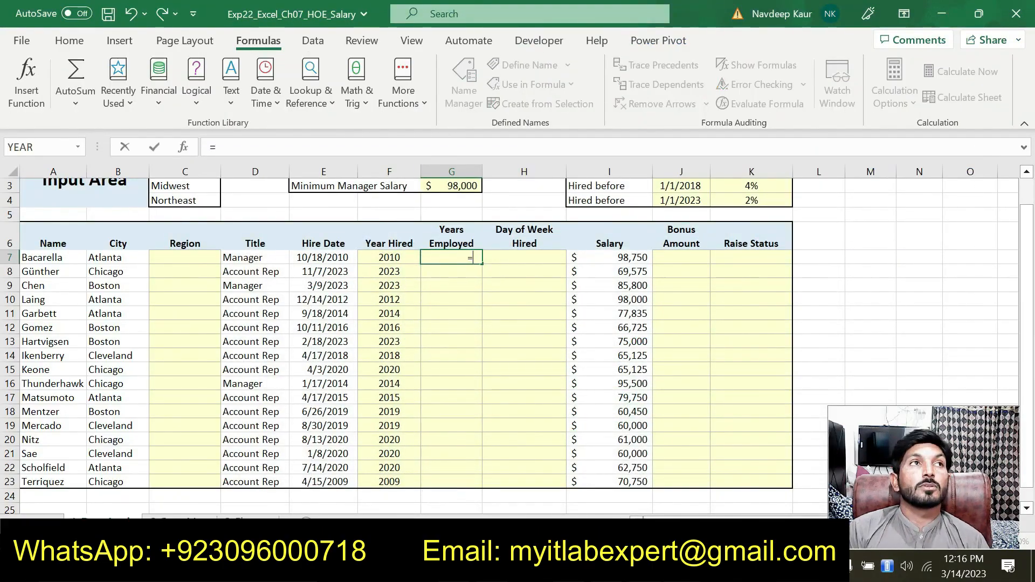
type("yea")
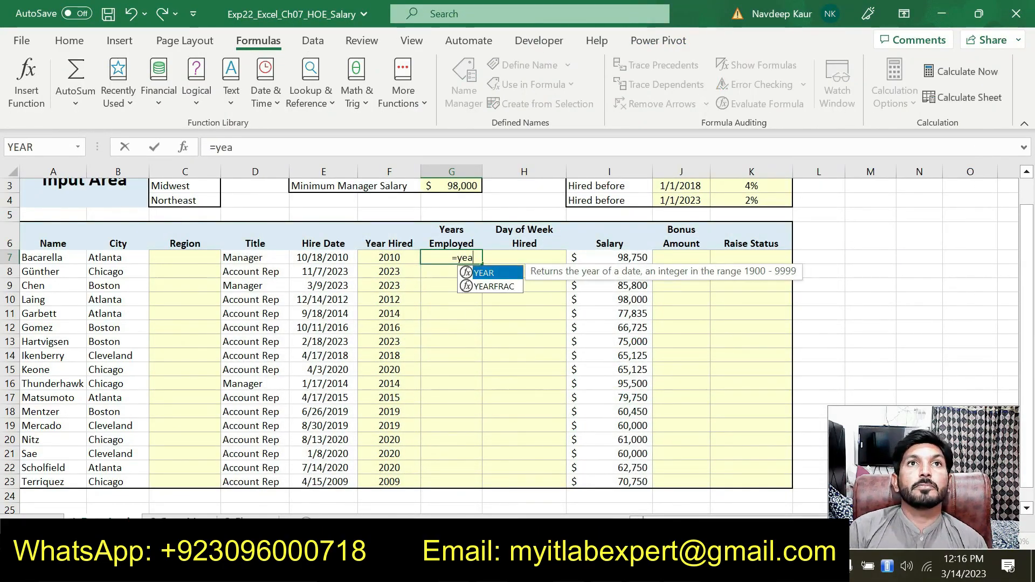
left_click(488, 295)
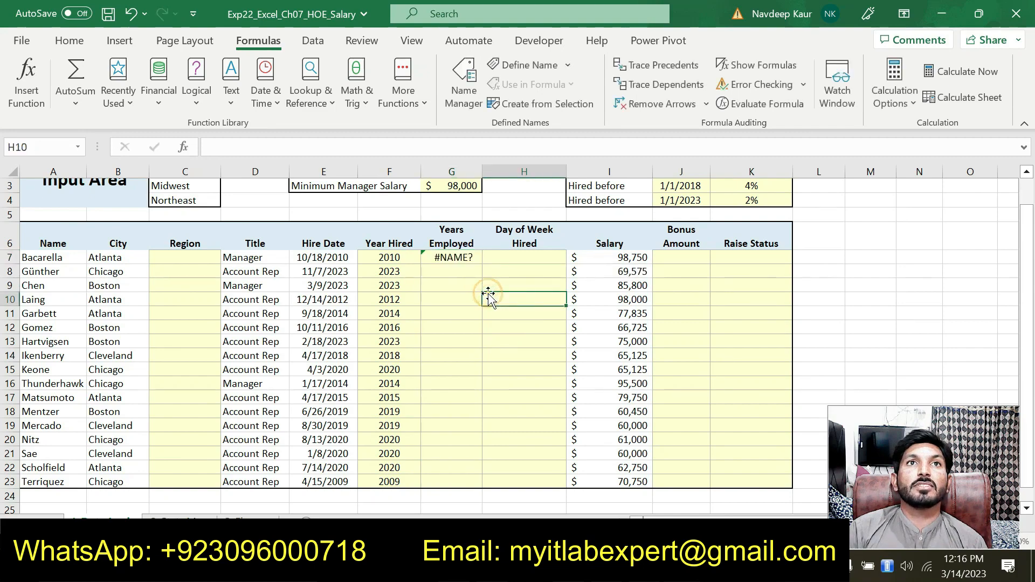
left_click(452, 257)
double_click(452, 257)
key("BackSpace")
key("BackSpace")
key("BackSpace")
key("BackSpace")
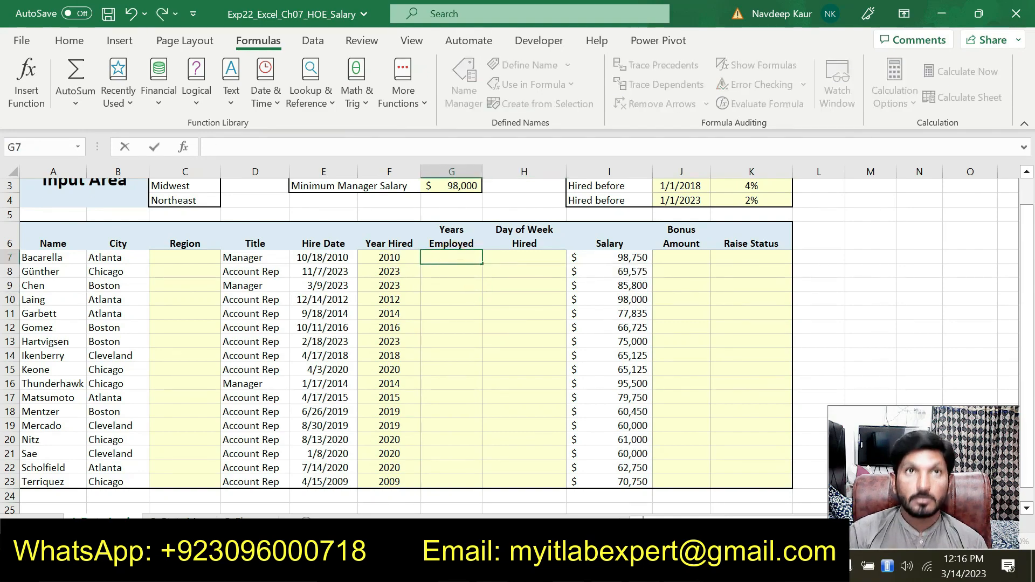
- Start a YEARFRAC function in cell G7, open its Function Arguments dialog and check the step 3 instructions in Word
type("ye")
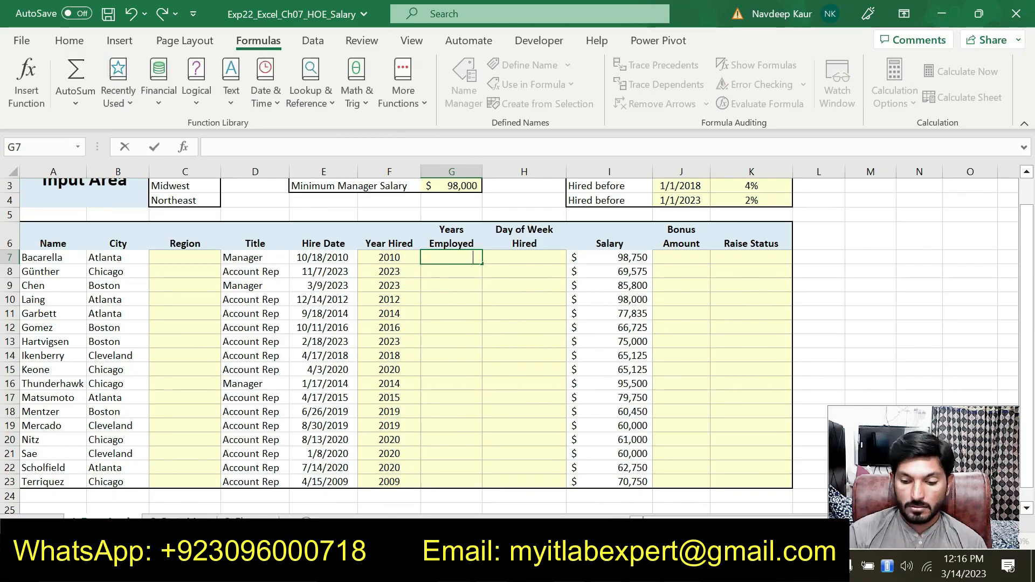
type("=year")
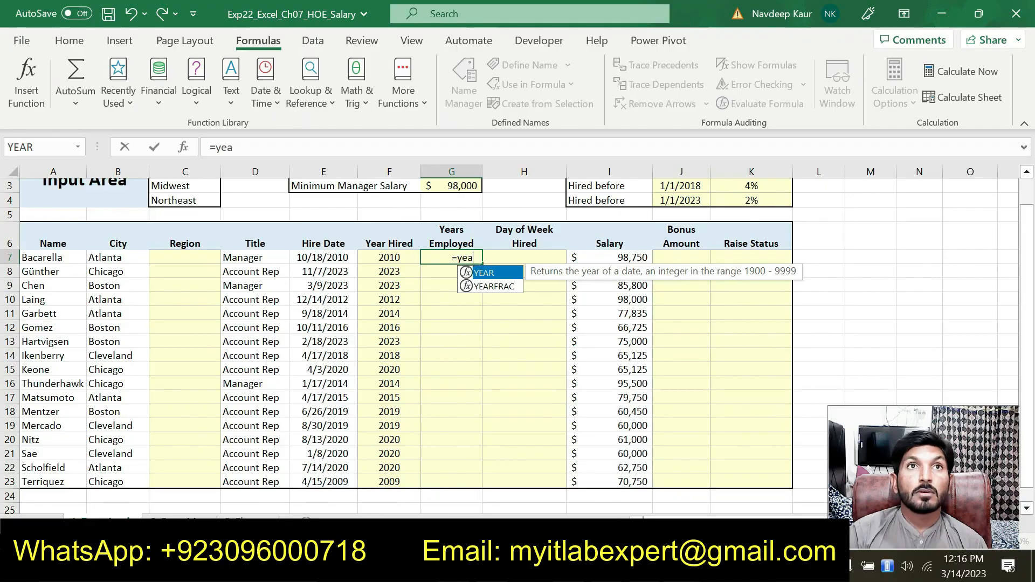
double_click(489, 287)
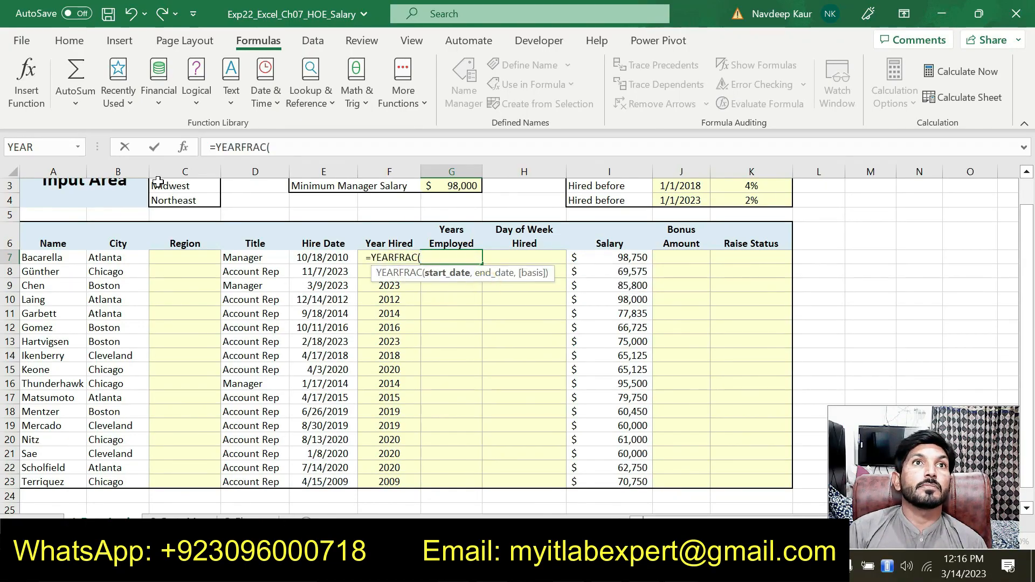
left_click(184, 148)
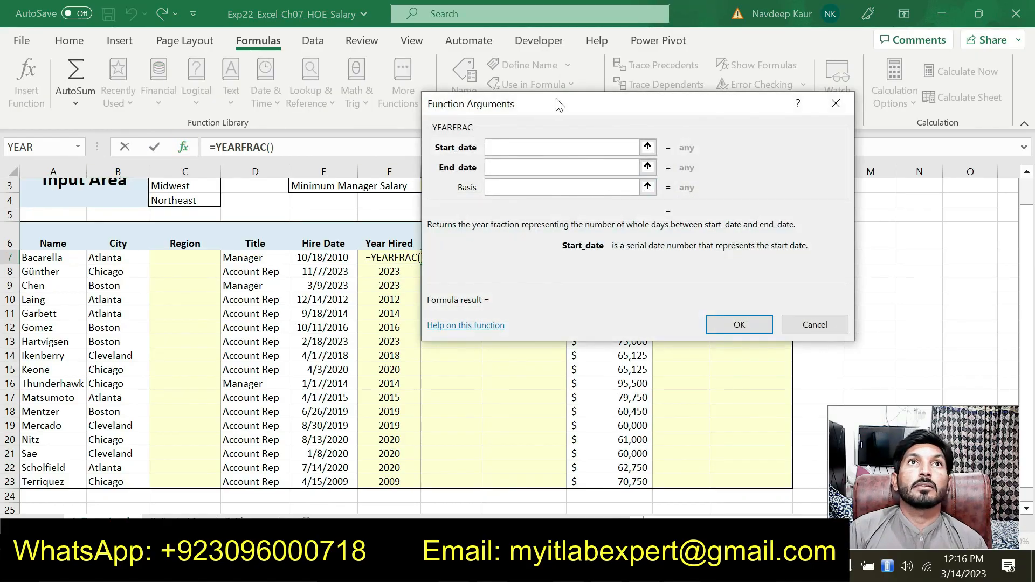
left_click_drag(545, 107, 630, 143)
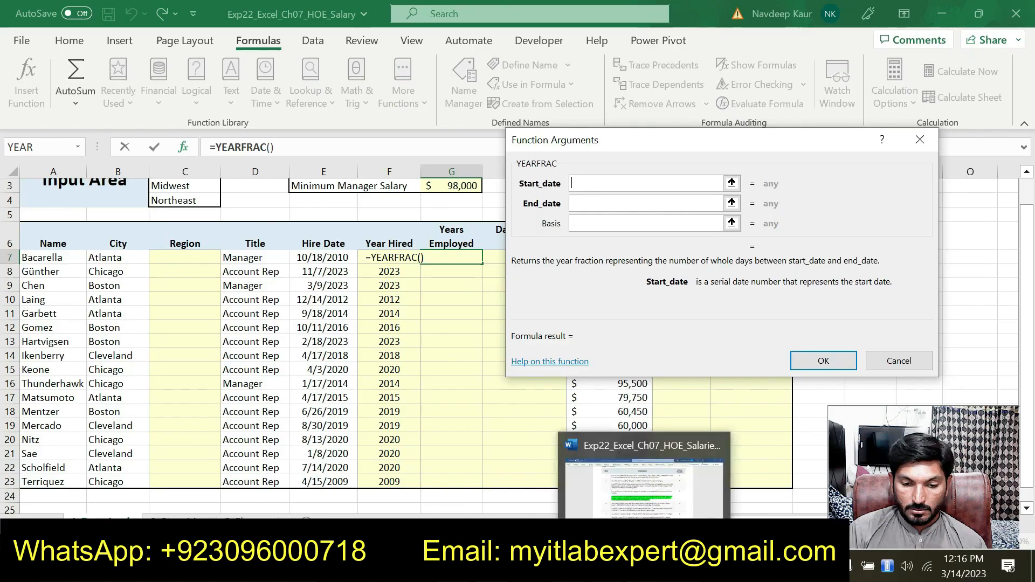
left_click(648, 566)
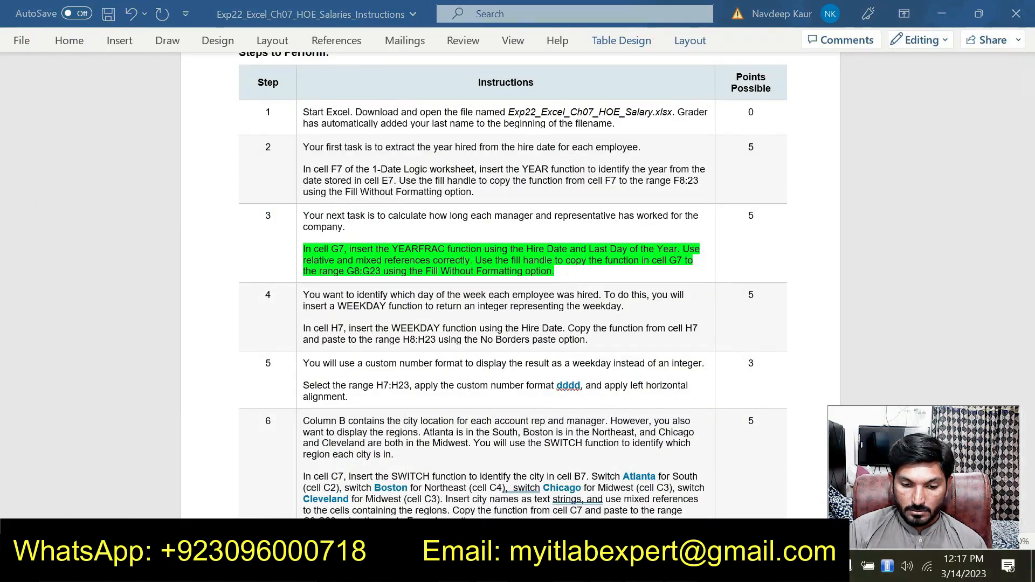
left_click(649, 566)
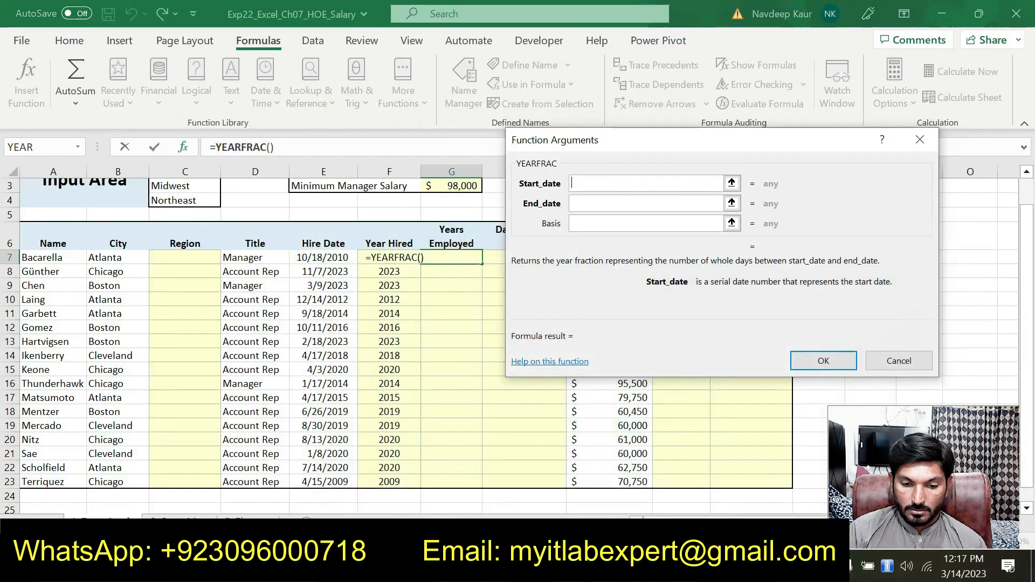
left_click(343, 258)
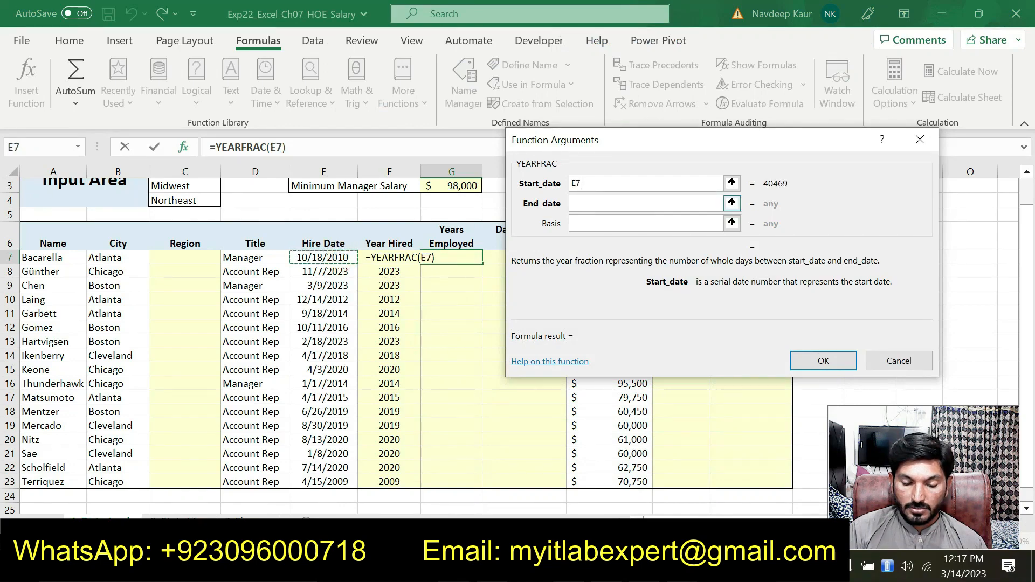
double_click(577, 184)
key("BackSpace")
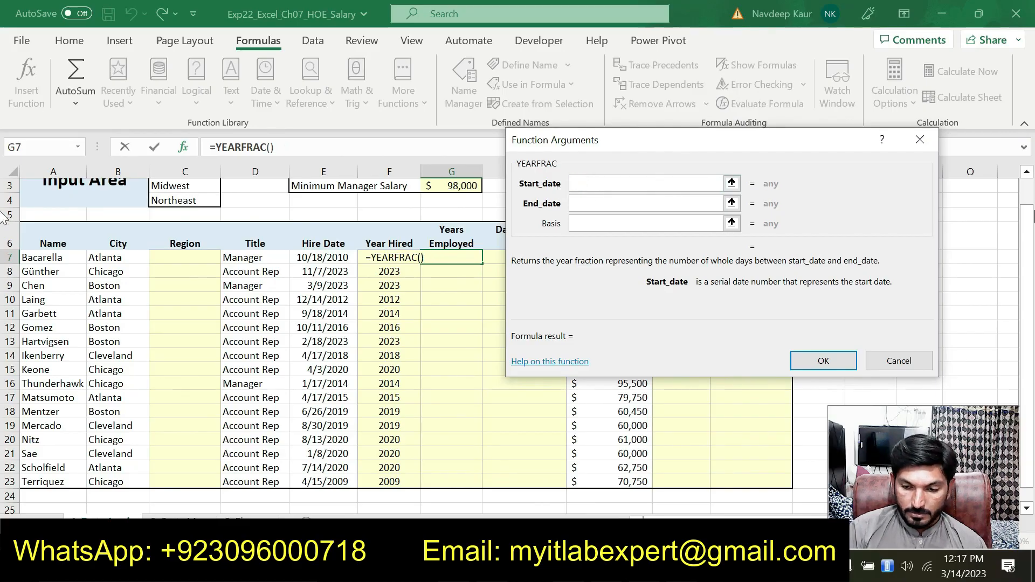
- Set the YEARFRAC function's Start_date argument to hire date cell E7
scroll(1025, 210, "up", 1)
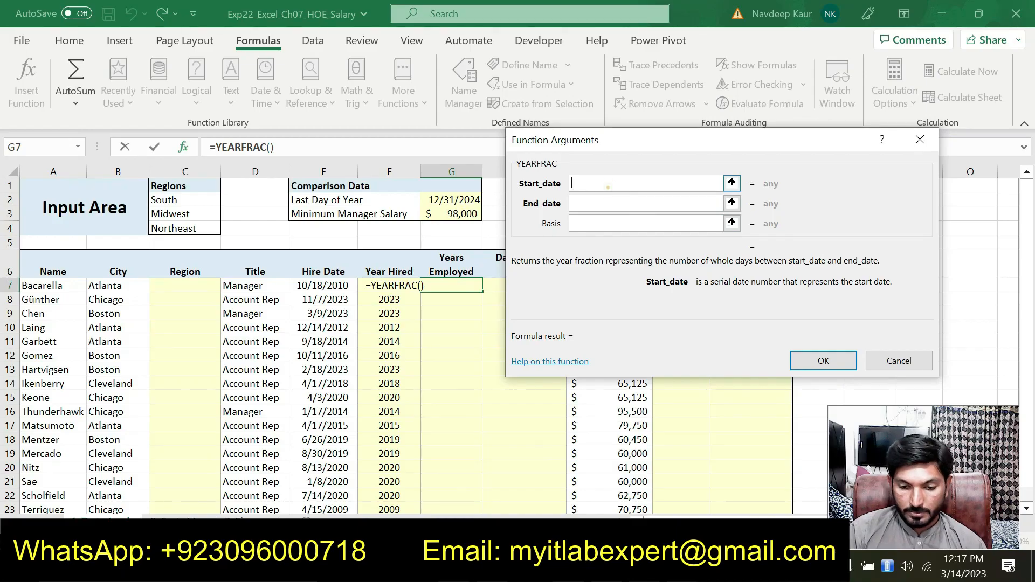
left_click(324, 286)
left_click(591, 184)
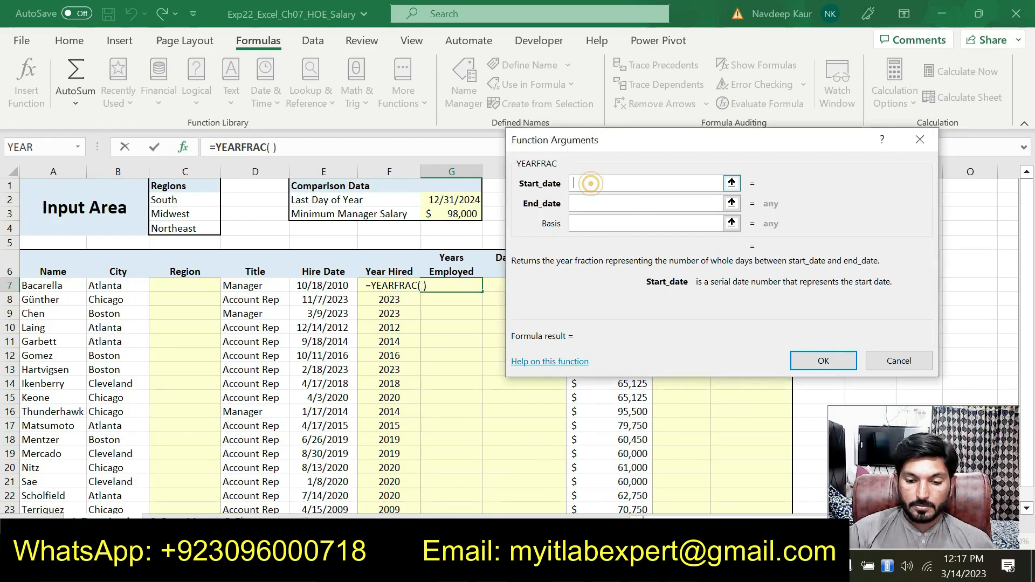
left_click(327, 287)
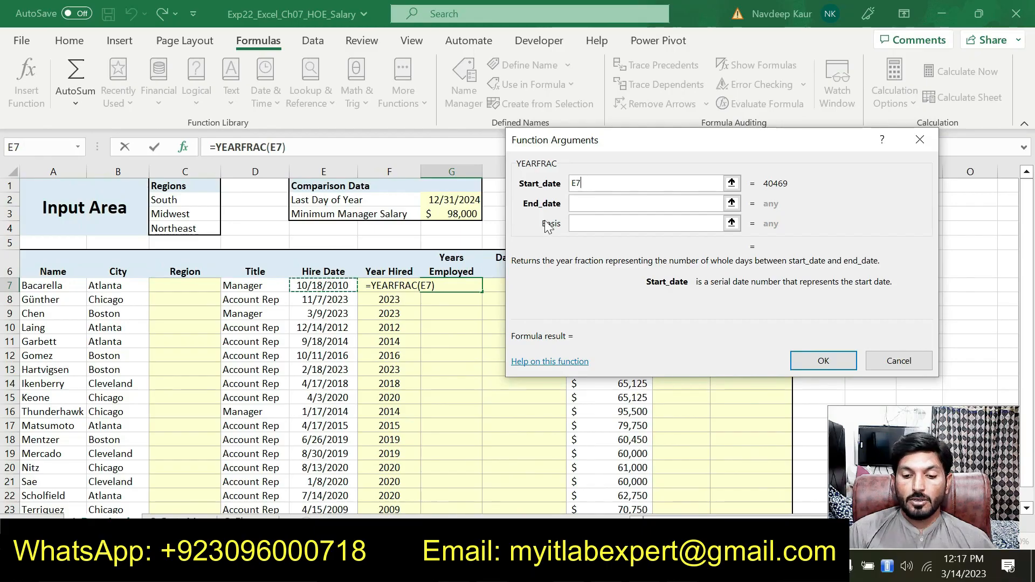
- Set the End_date argument to the Last Day of Year cell as the absolute reference $G$2 and confirm the function
left_click(590, 201)
left_click(453, 201)
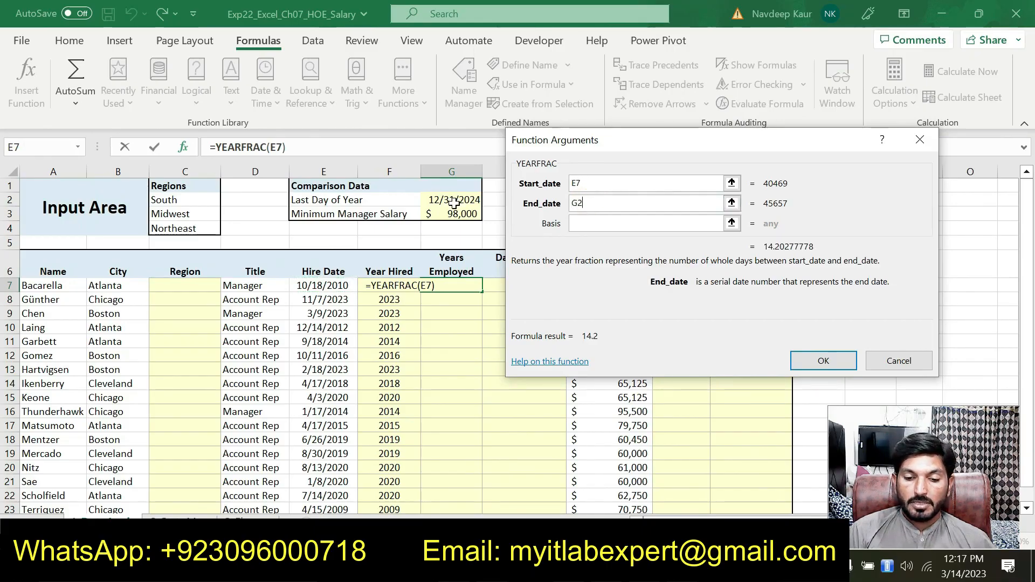
left_click(575, 205)
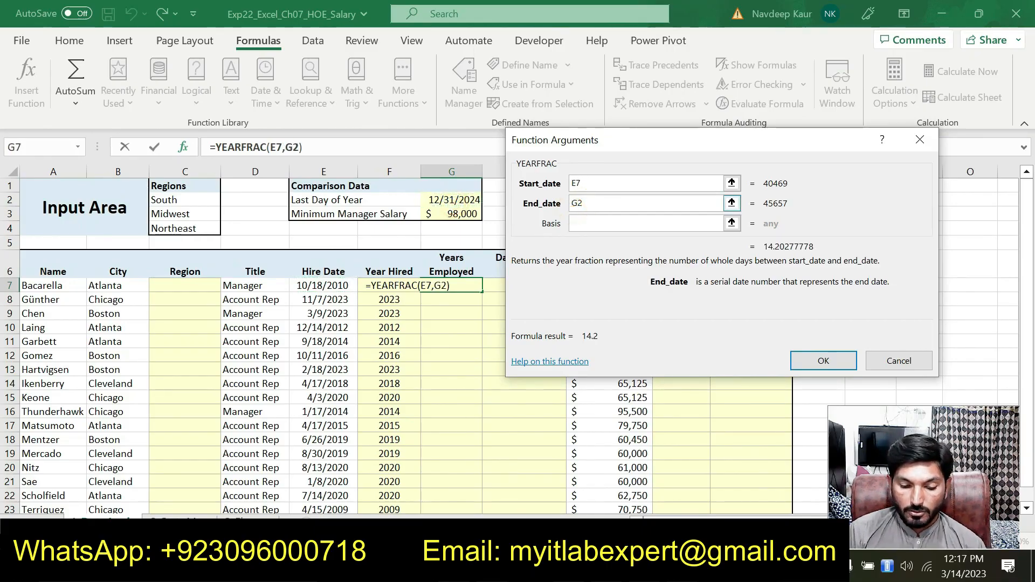
type("$G")
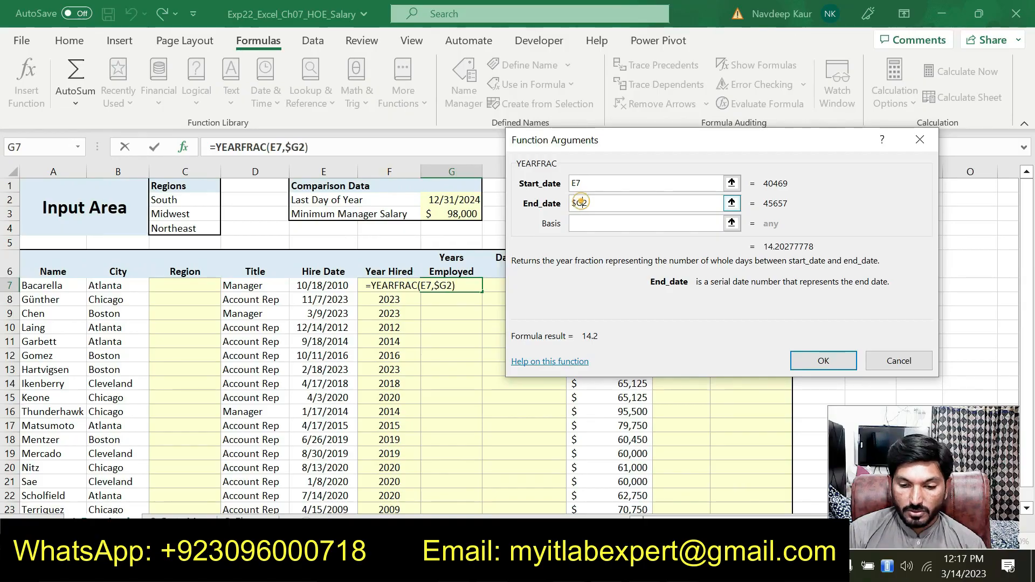
type("$")
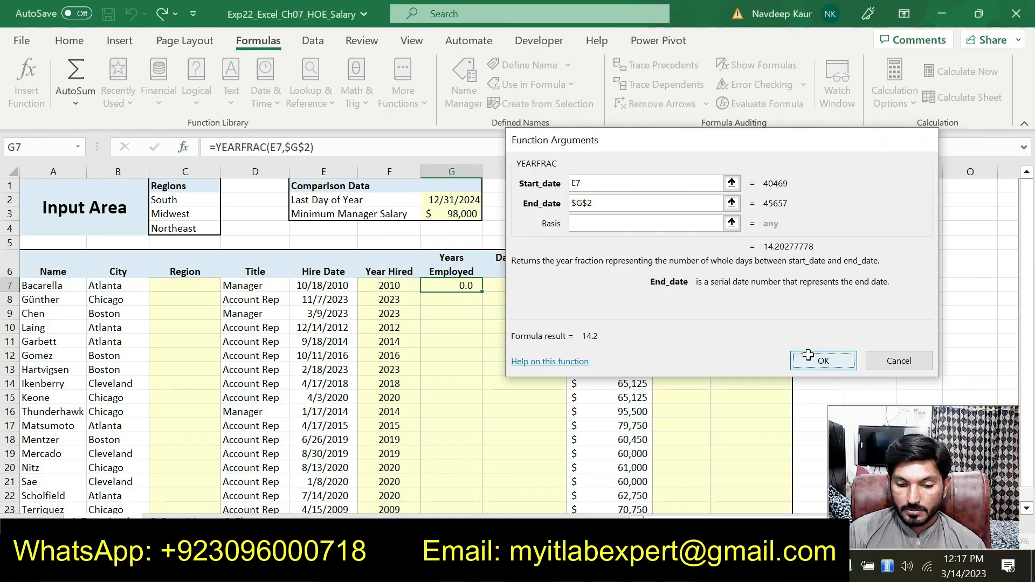
left_click(810, 358)
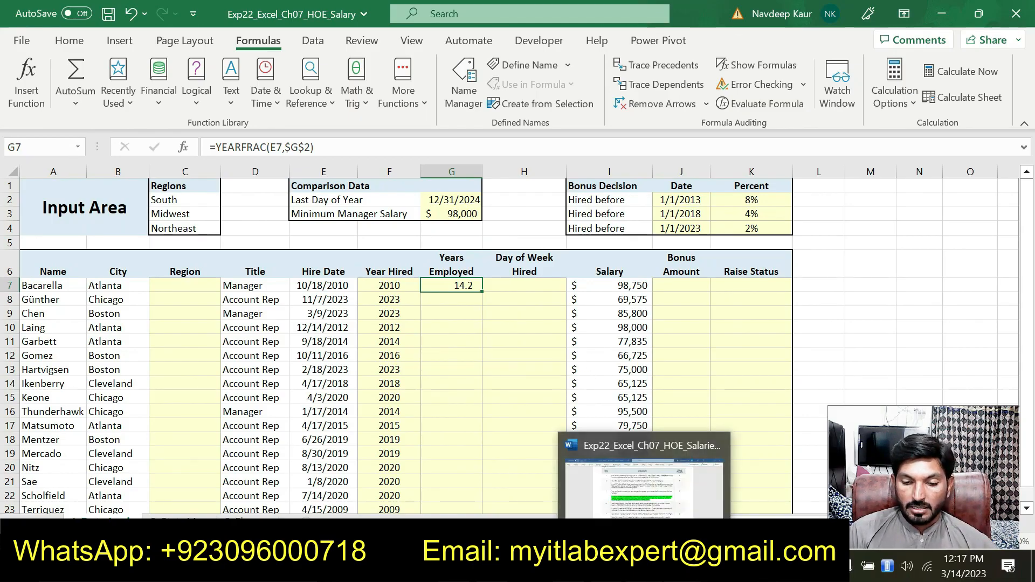
- Copy the YEARFRAC formula from G7 down to G8:G23 with the fill handle, using Fill Without Formatting, and review the F7 and G7 formulas
left_click(646, 566)
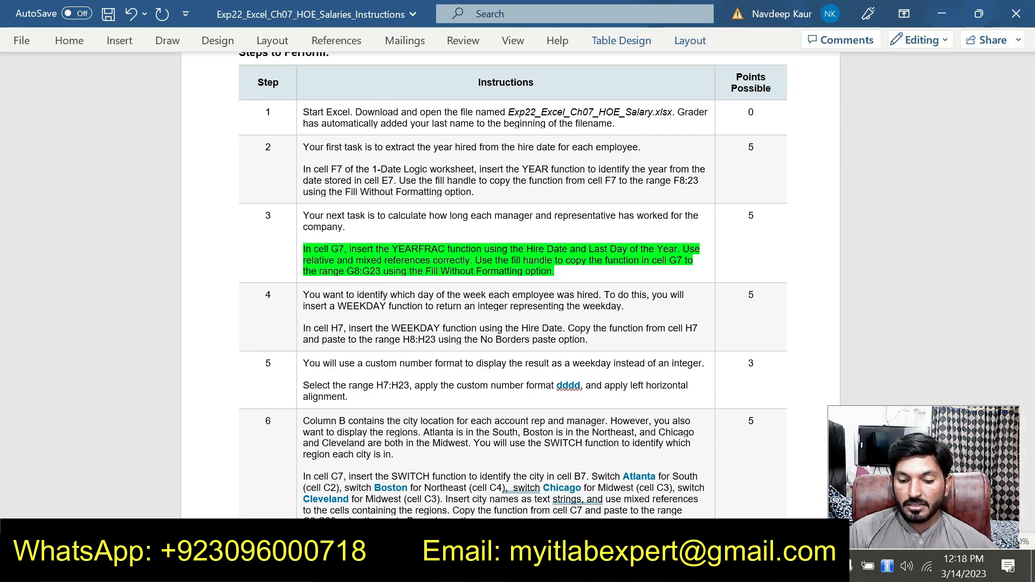
key("alt+Tab")
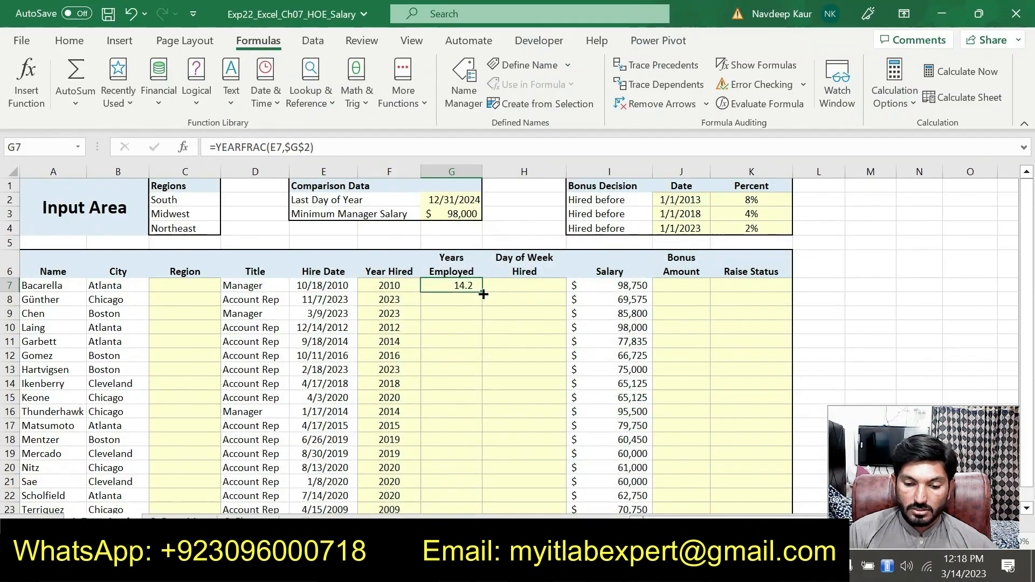
left_click_drag(483, 293, 449, 391)
left_click(505, 400)
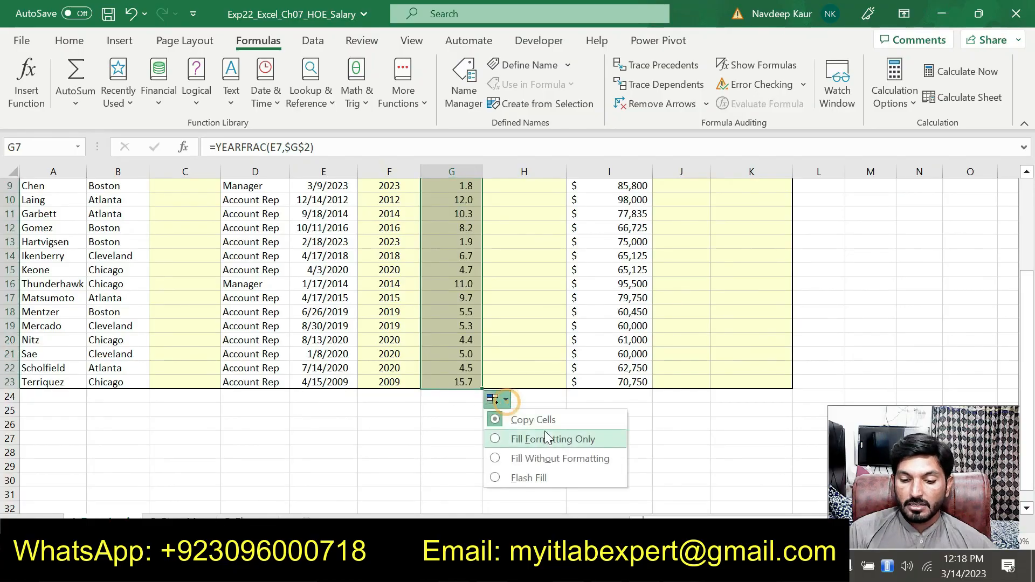
left_click(550, 459)
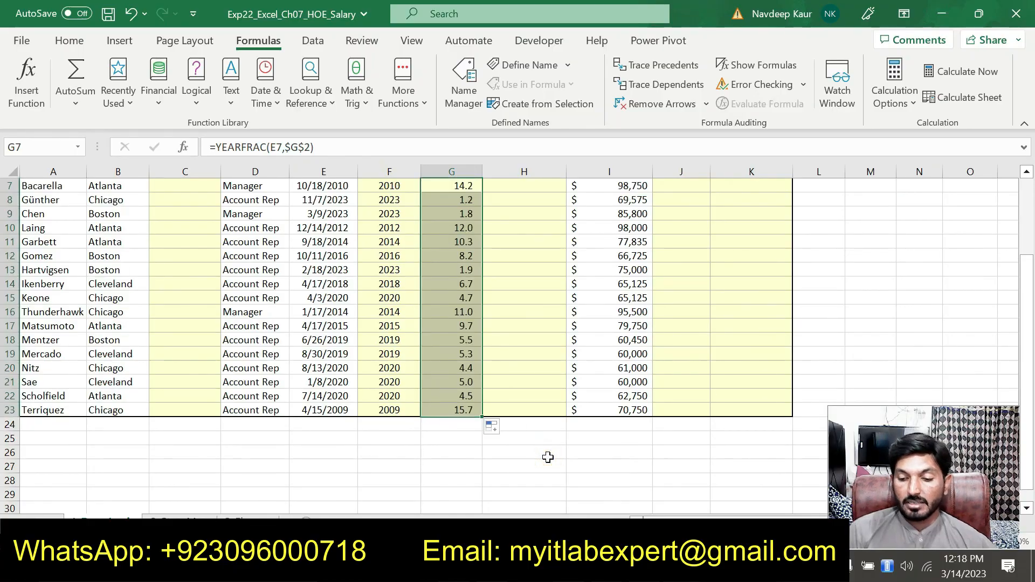
left_click_drag(1029, 345, 1027, 339)
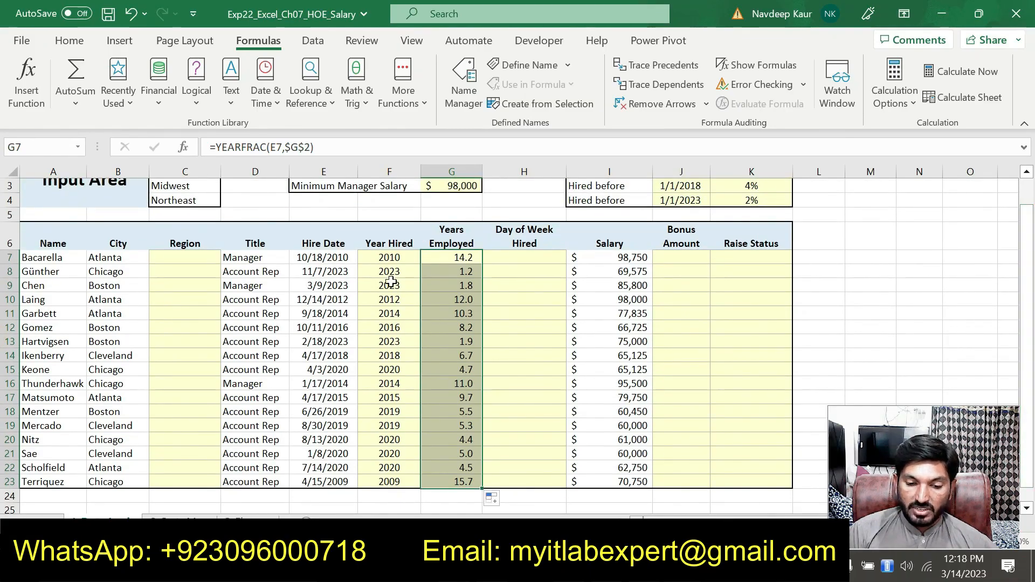
left_click(383, 256)
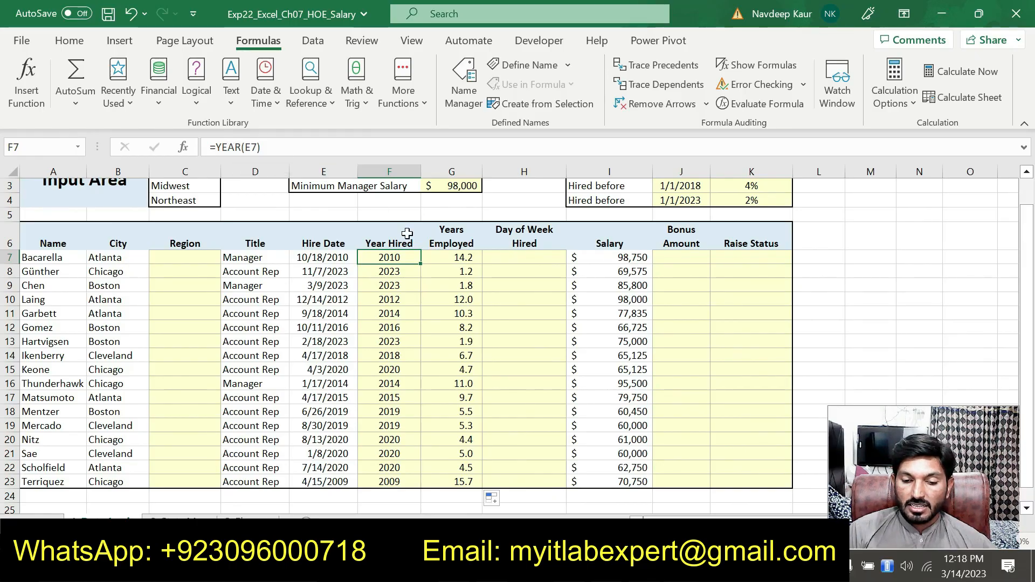
left_click(450, 257)
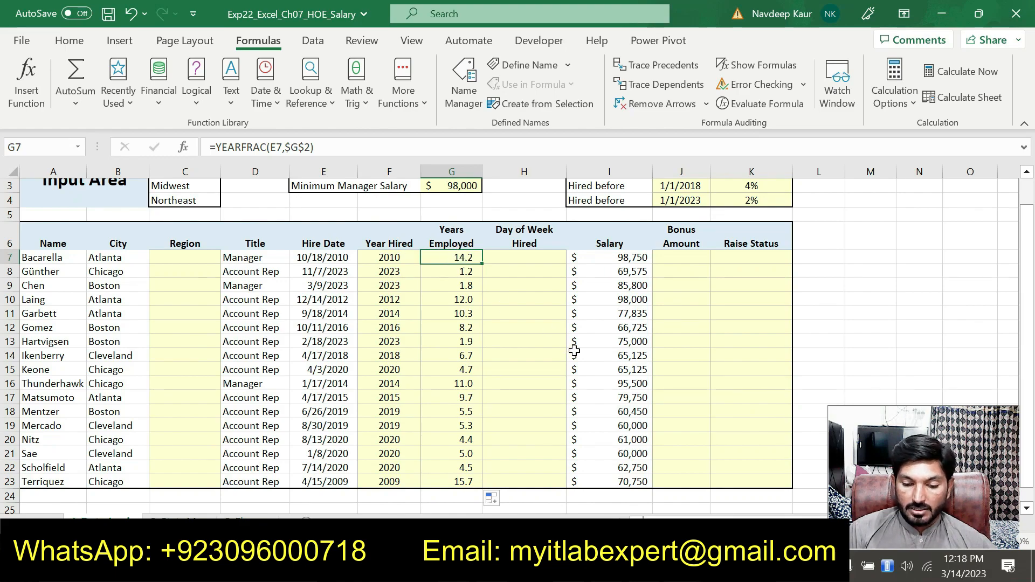
- Switch to the Word instructions and remove the green highlight from the step 3 paragraph
key("alt+Tab")
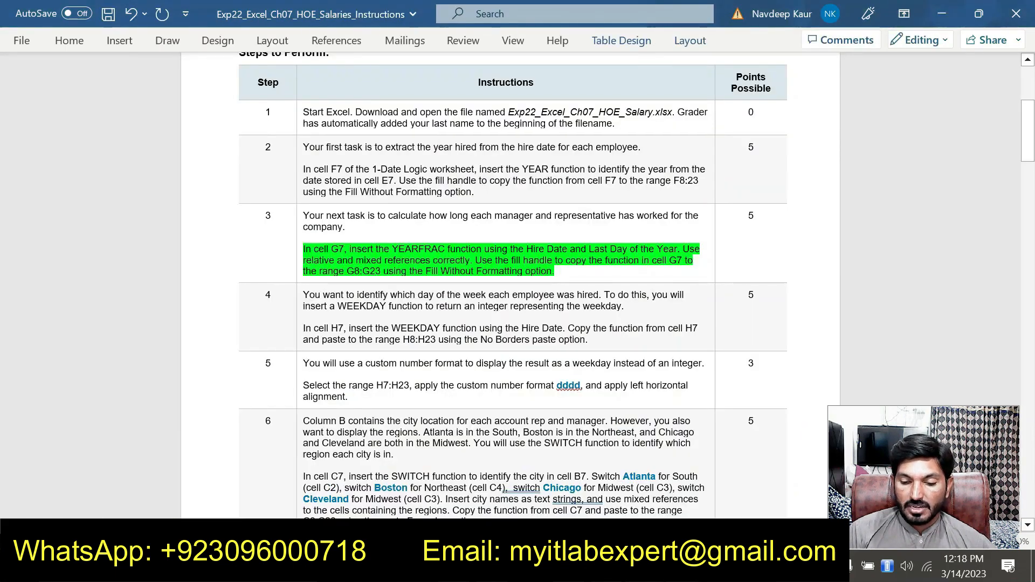
left_click_drag(560, 271, 299, 243)
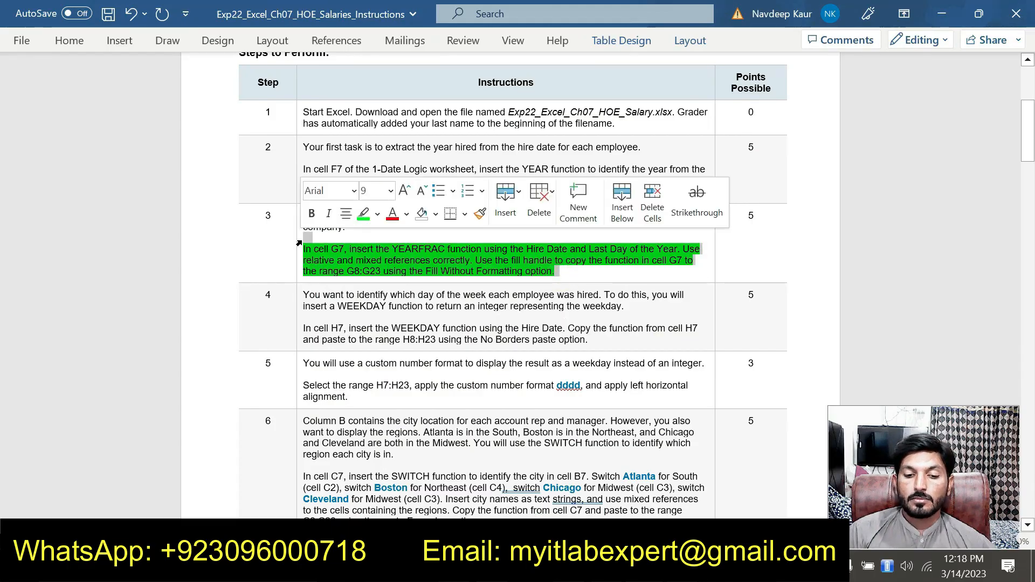
left_click(363, 213)
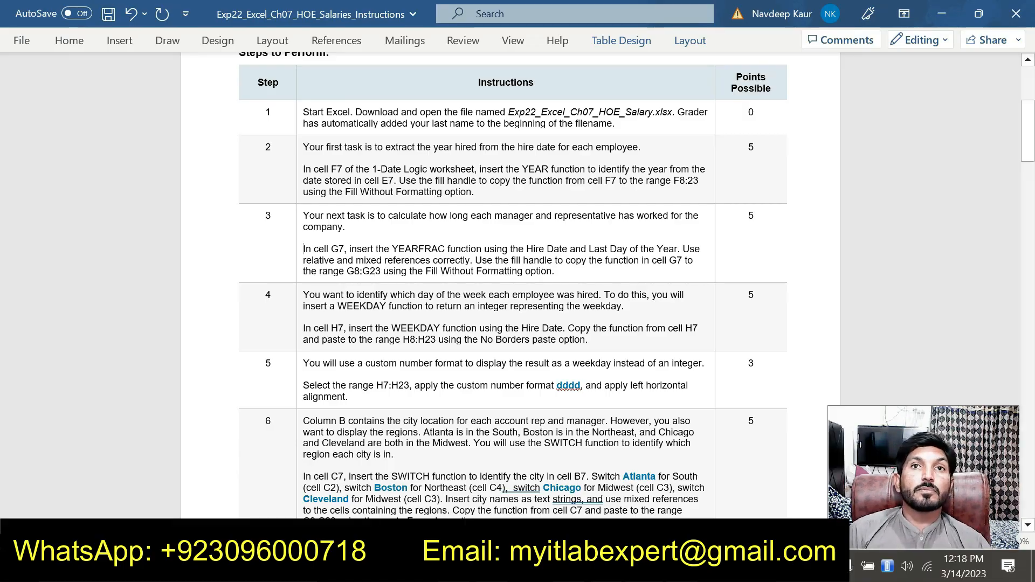
- Highlight in green the step 4 paragraph about the WEEKDAY function in cell H7, and return to the Excel workbook
left_click_drag(590, 340, 303, 328)
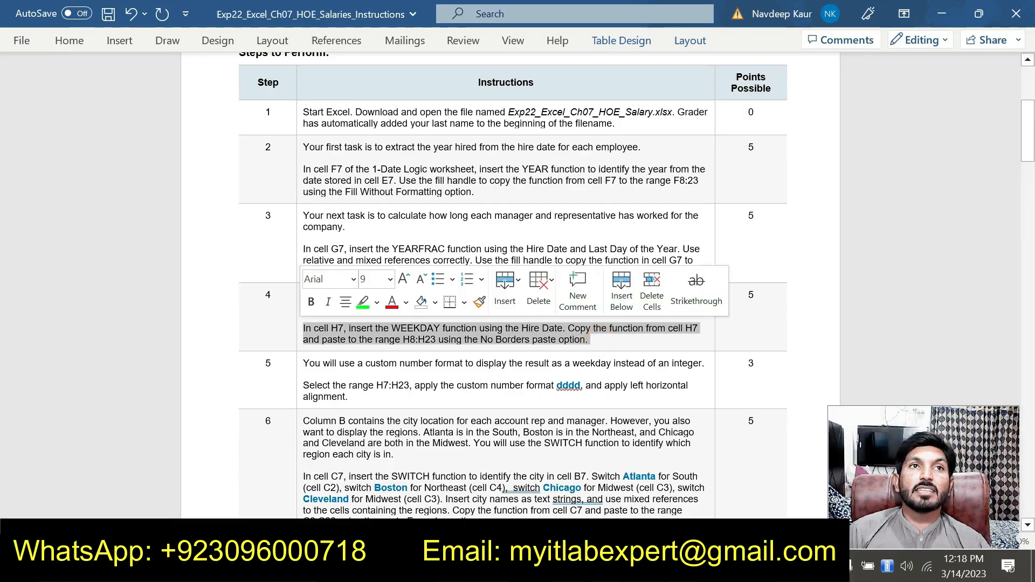
left_click(363, 303)
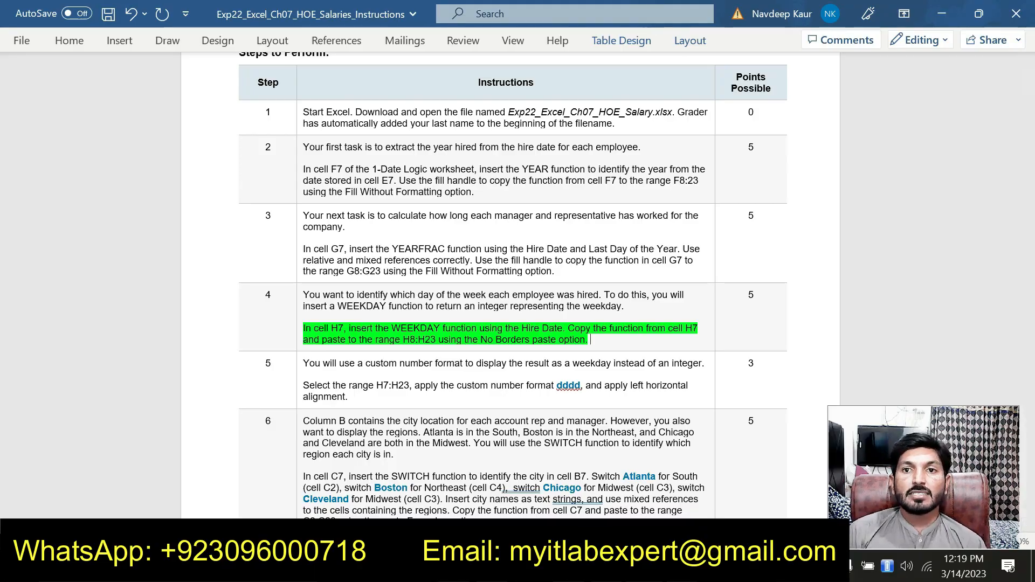
key("alt+Tab")
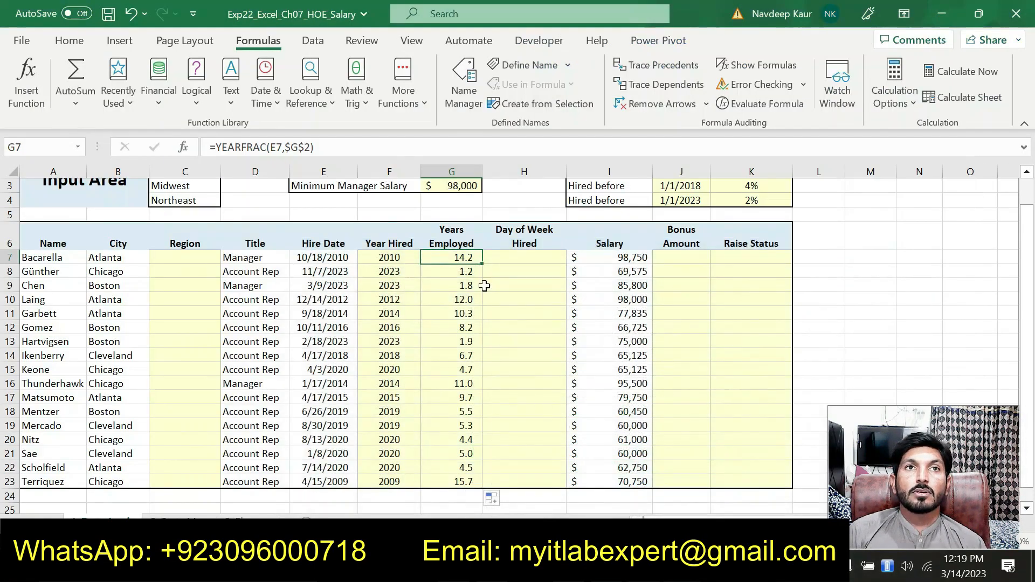
- Enter a WEEKDAY formula in cell H7 that uses the Hire Date in E7
left_click(504, 258)
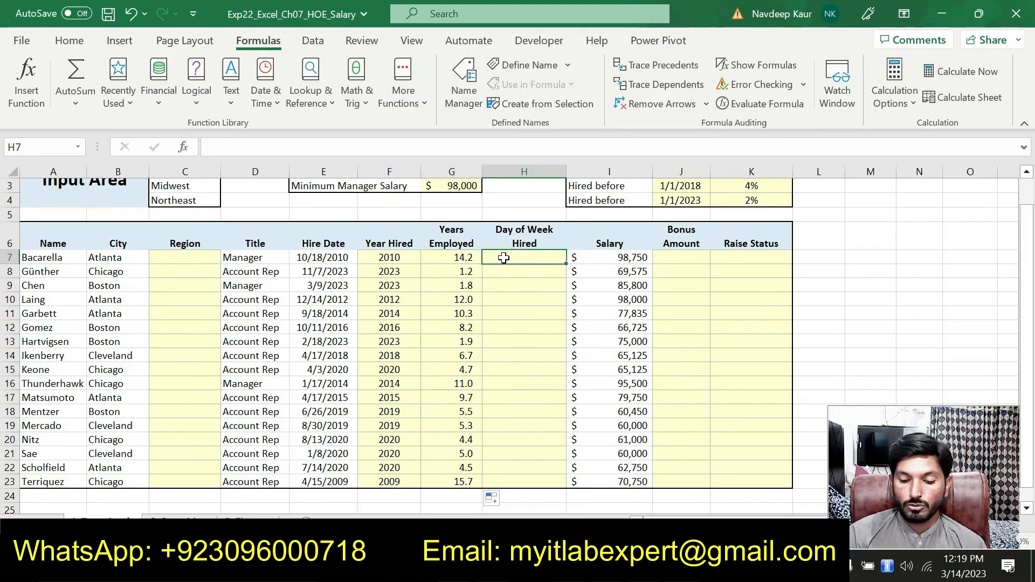
type("=wee")
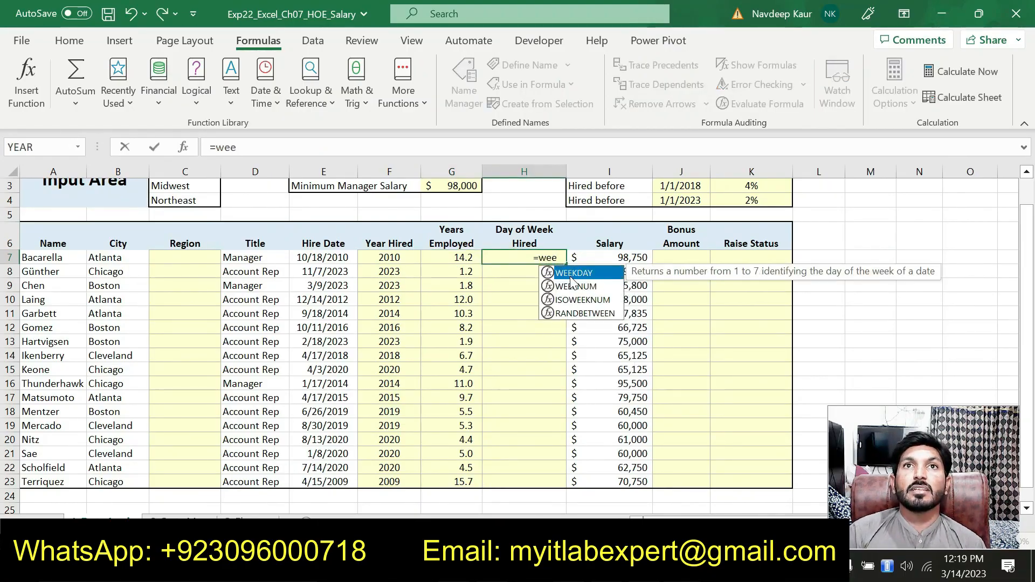
double_click(588, 274)
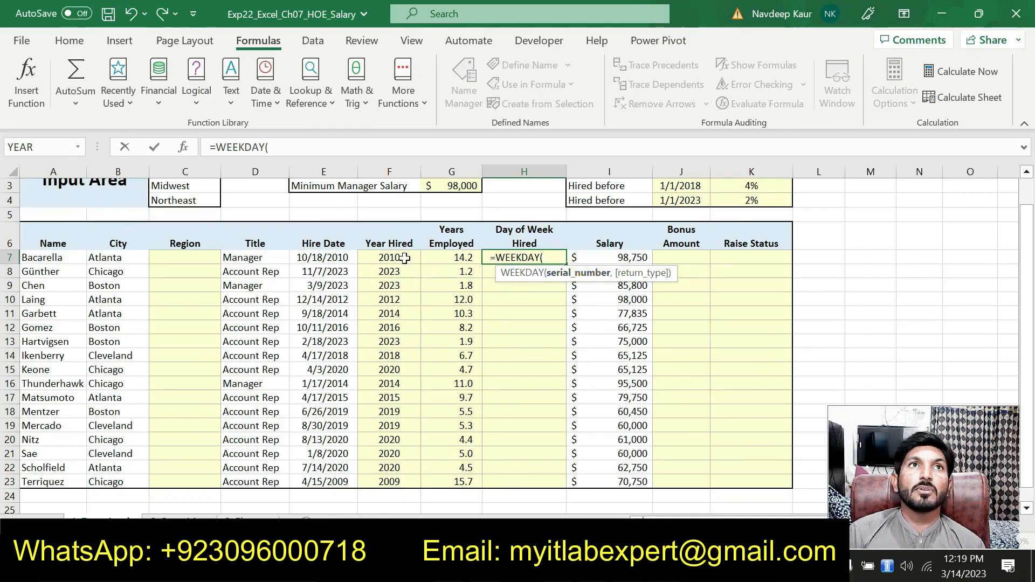
left_click(339, 258)
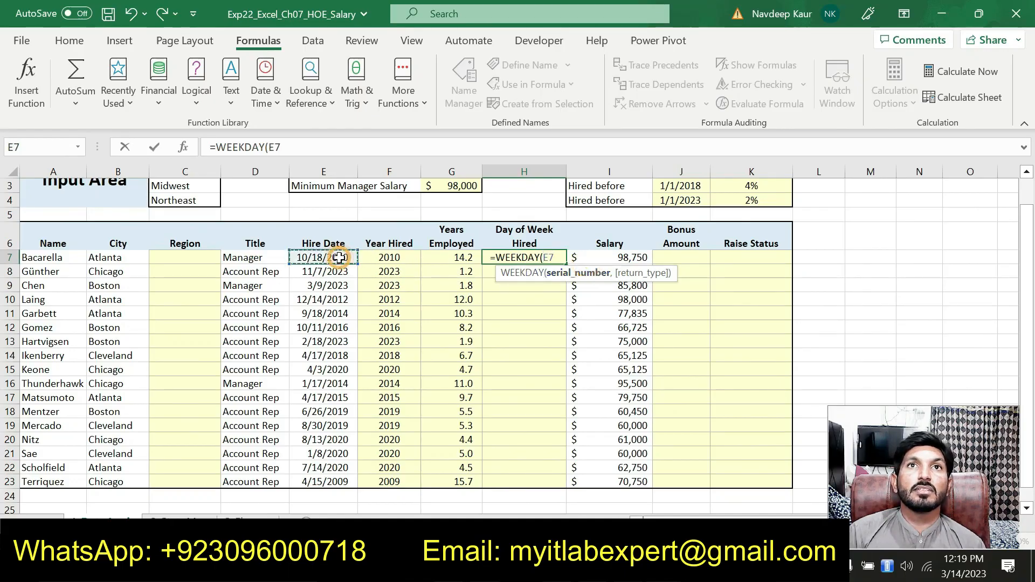
type(")")
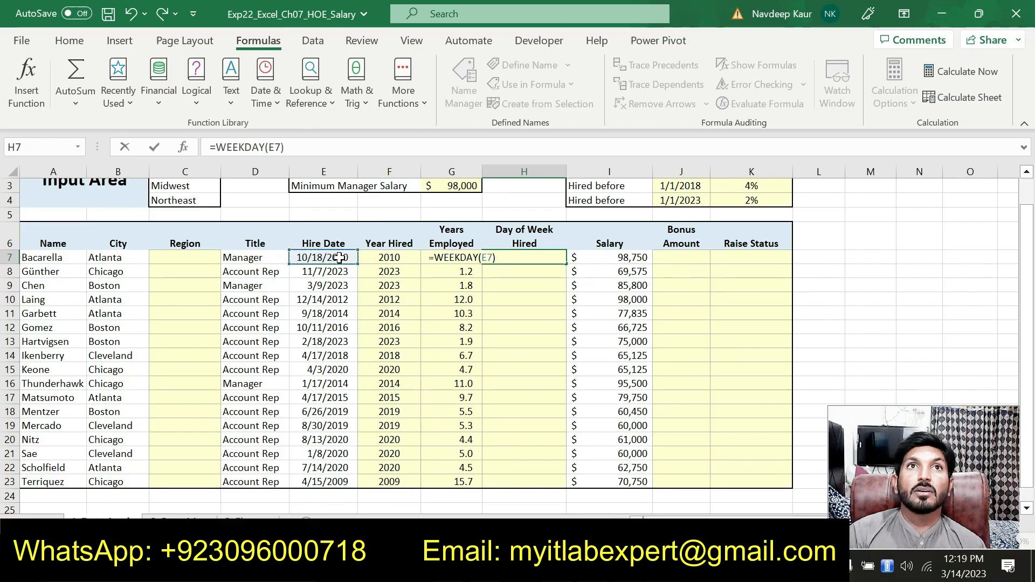
key("Return")
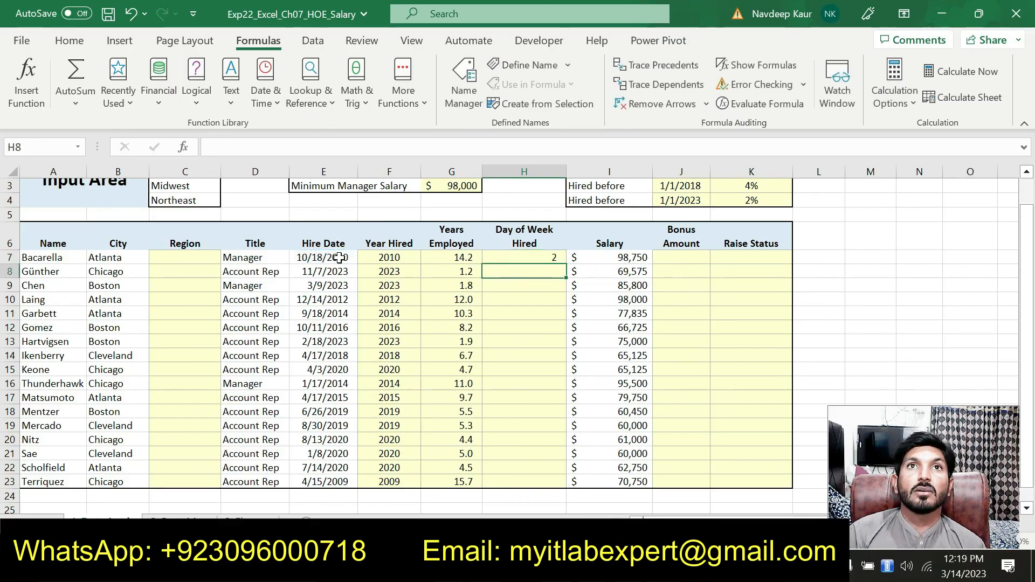
- Check the step 4 instructions in Word, then copy the WEEKDAY formula from H7 down to H8:H23 in Excel with the fill handle
left_click(539, 255)
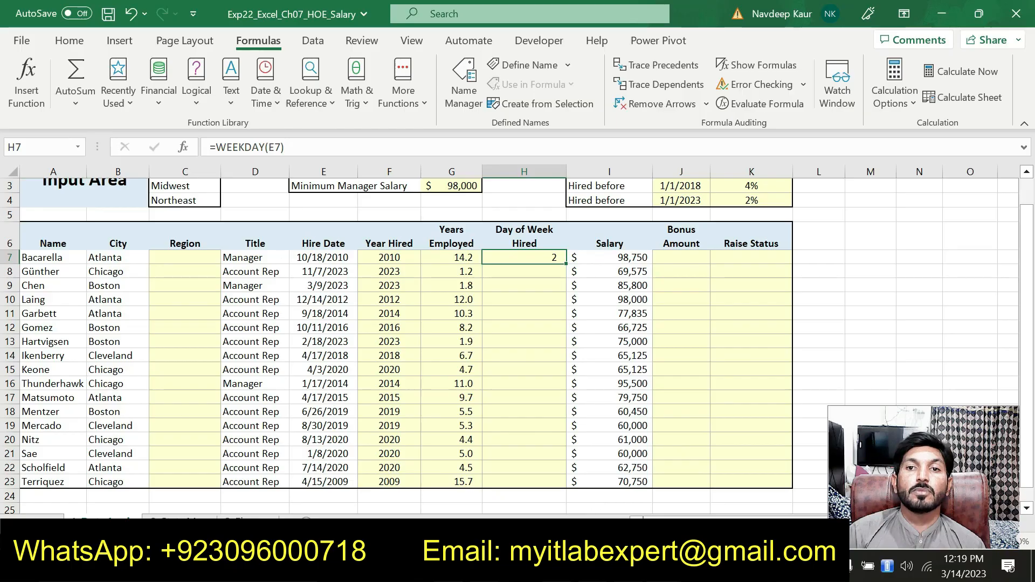
left_click(575, 566)
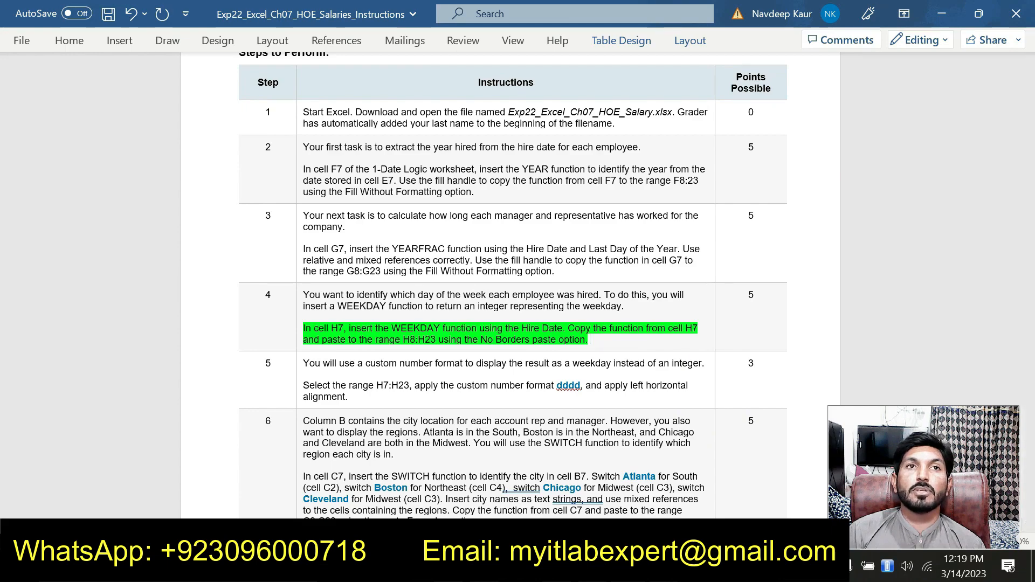
left_click(629, 568)
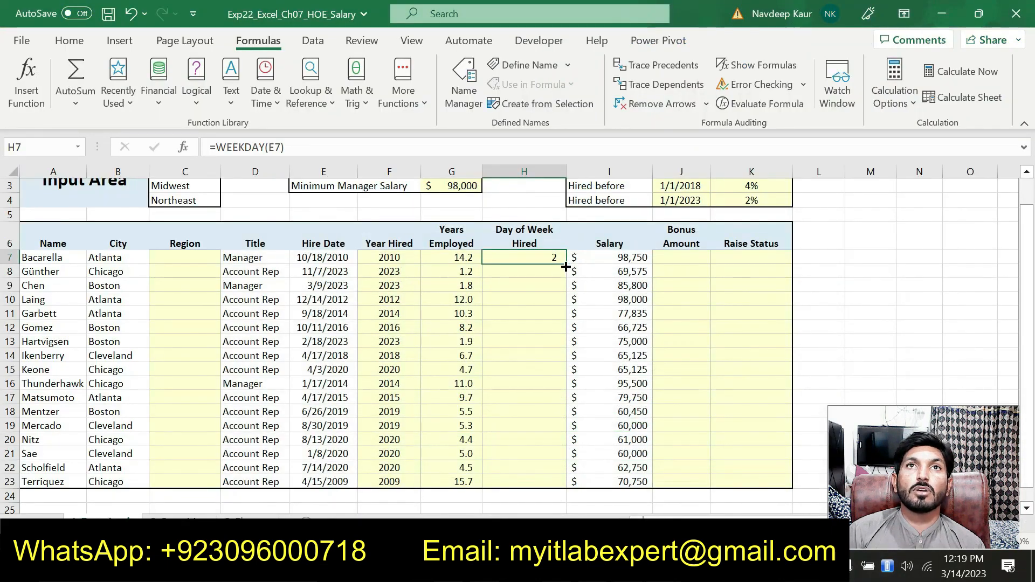
left_click_drag(561, 326, 549, 491)
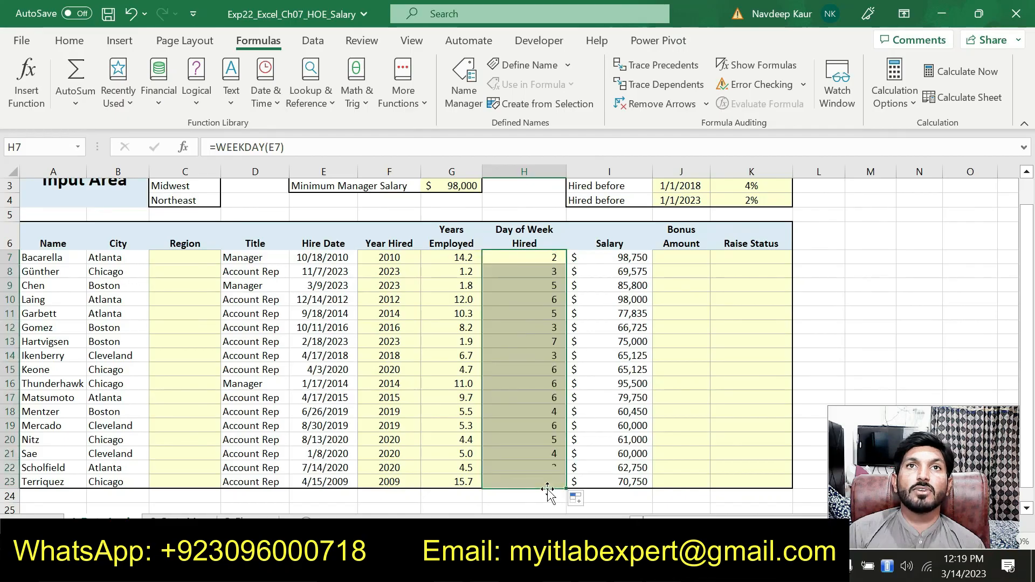
- Switch to the Word instructions, remove the green highlight from the step 4 paragraph, and highlight the step 5 number format paragraph in green
left_click(612, 567)
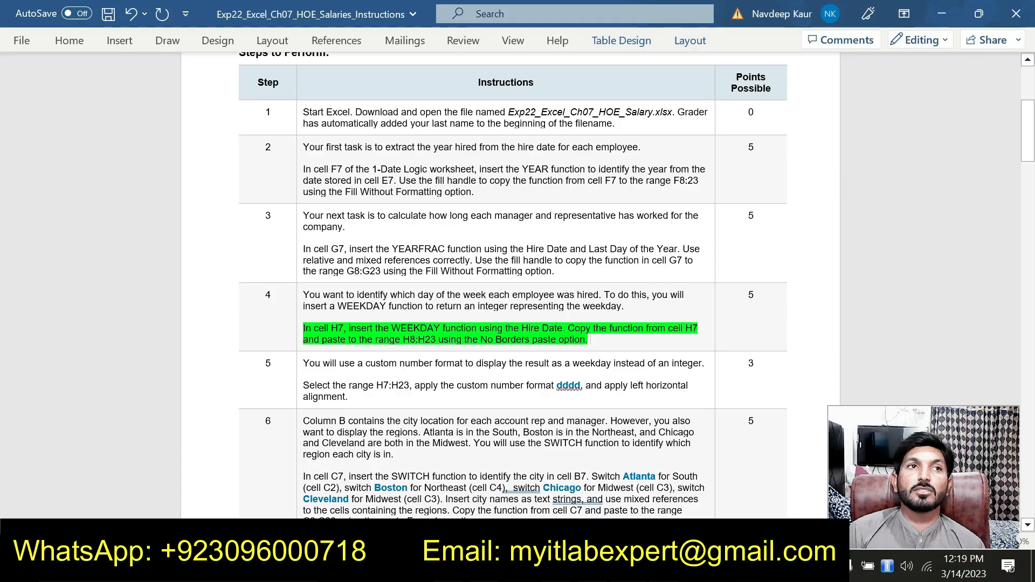
left_click_drag(591, 340, 304, 329)
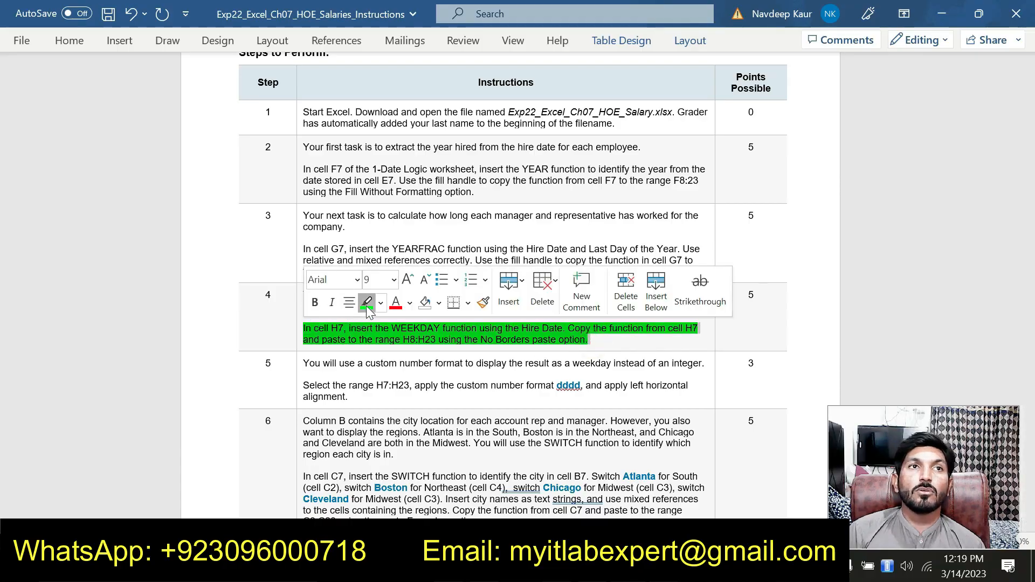
left_click(367, 305)
left_click_drag(352, 398, 355, 393)
triple_click(355, 394)
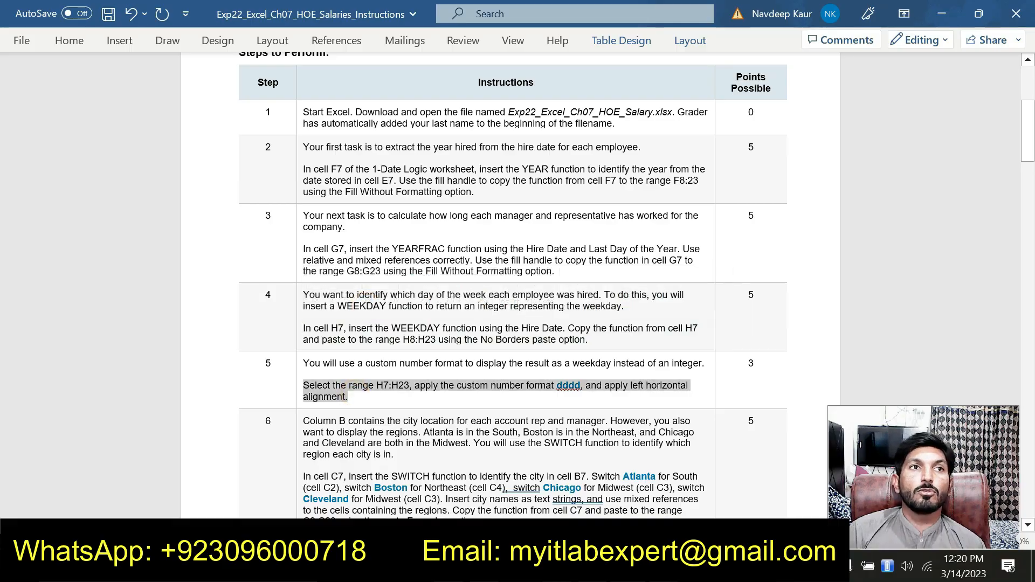
left_click(374, 360)
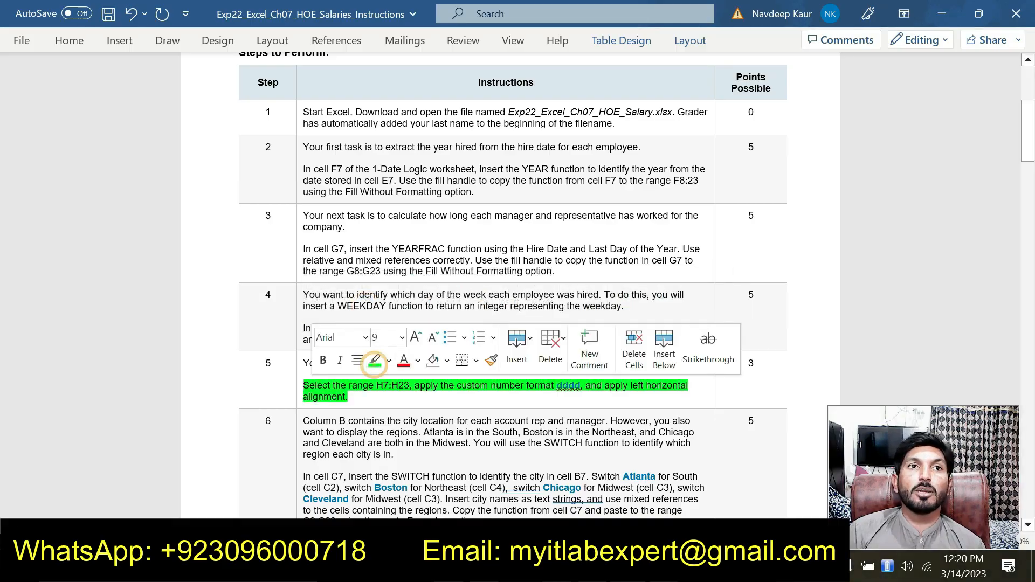
left_click(386, 400)
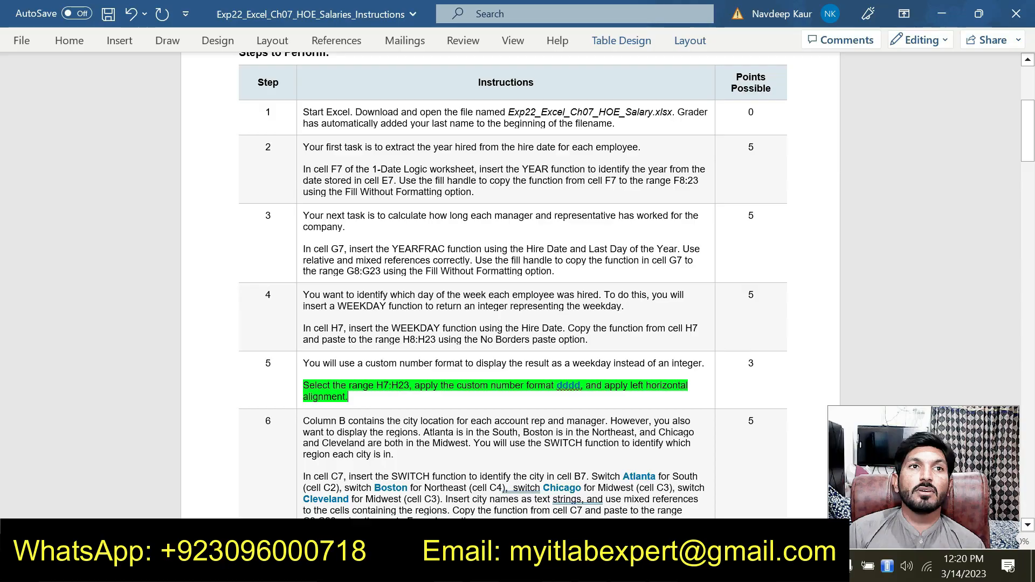
- Copy the range reference H7:H23 from the step 5 instructions and use it to select that range in the Excel workbook
left_click_drag(377, 385, 409, 385)
key("ctrl+c")
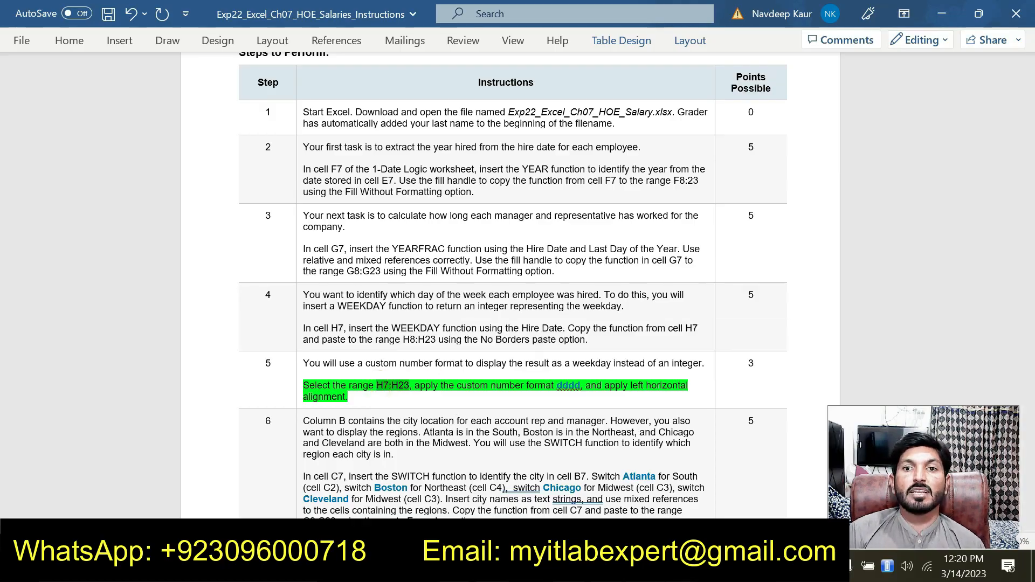
key("alt+Tab")
left_click(15, 147)
key("ctrl+v")
key("Return")
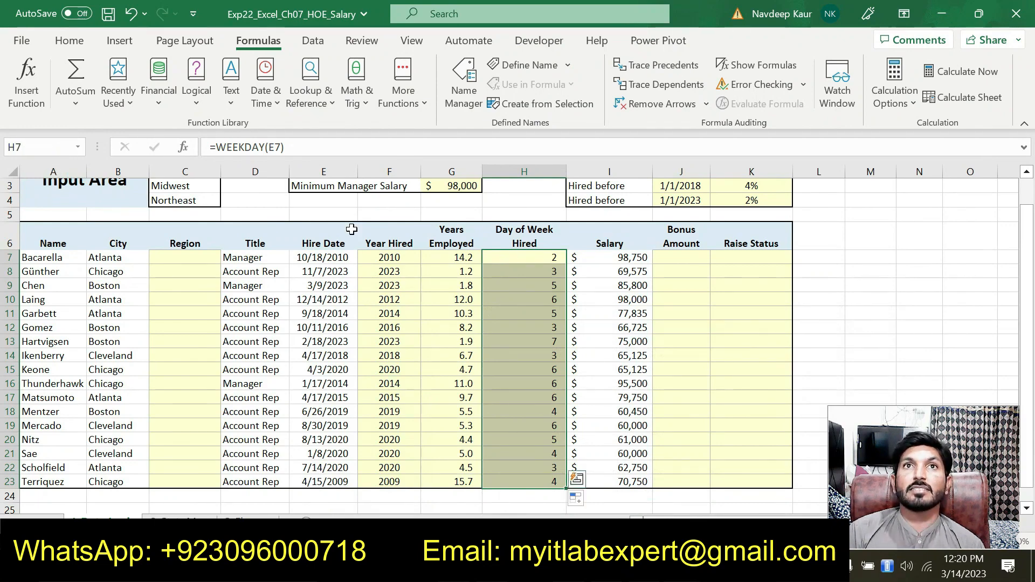
- Apply the custom number format dddd to the selected Day of Week Hired range H7:H23
left_click(69, 40)
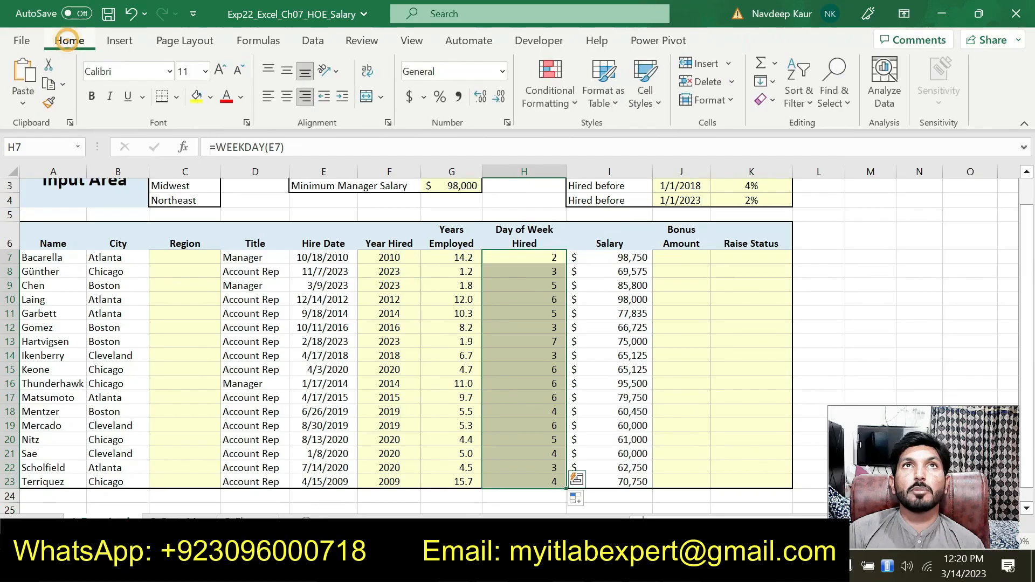
left_click(507, 123)
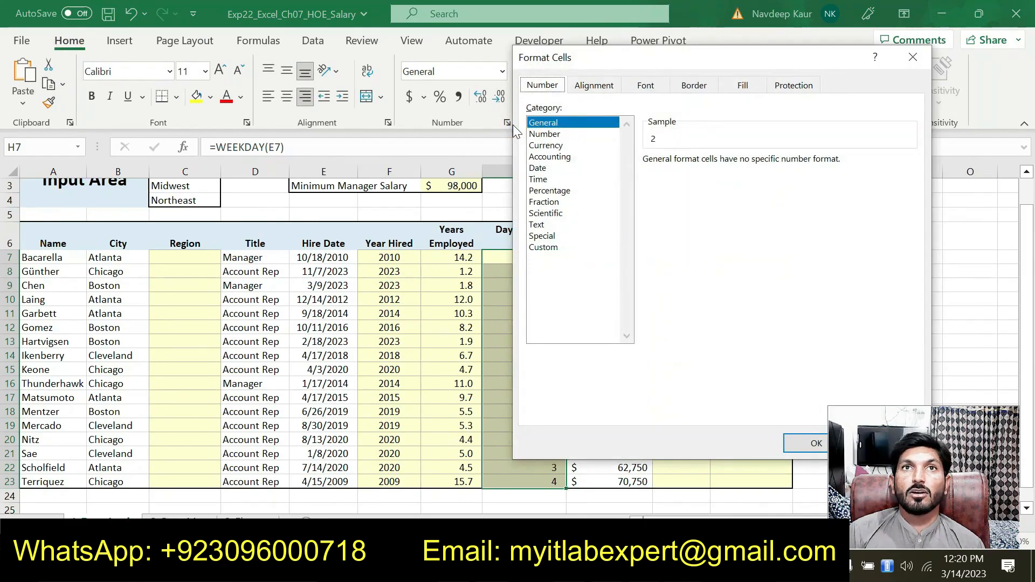
left_click(546, 247)
double_click(678, 174)
type("ddddd")
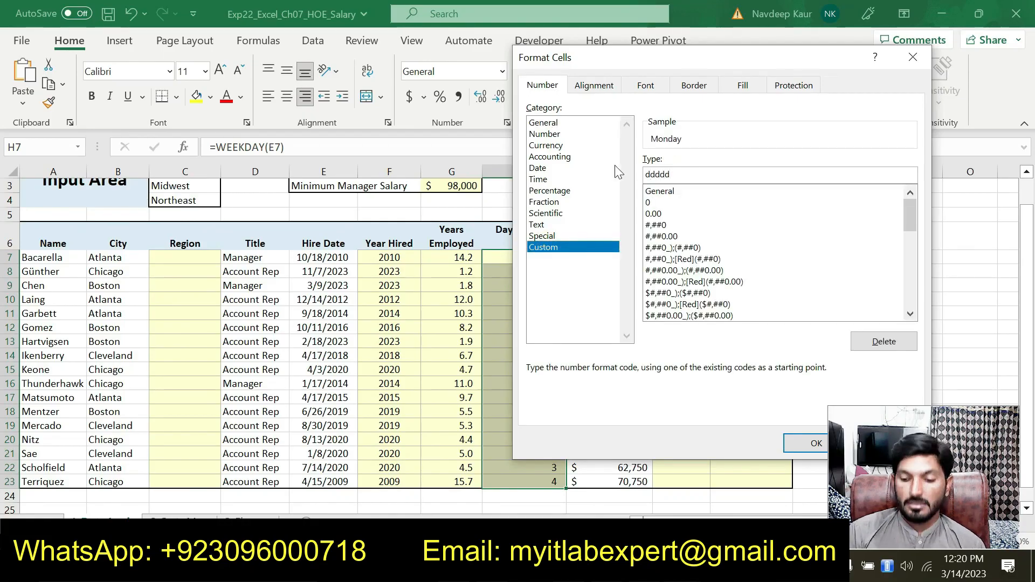
key("BackSpace")
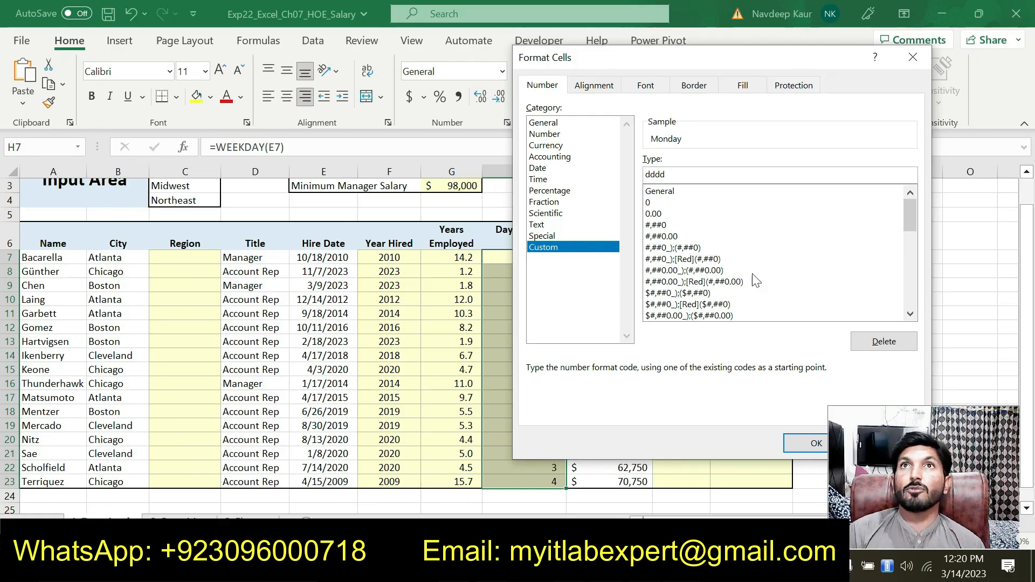
left_click_drag(656, 54, 443, 52)
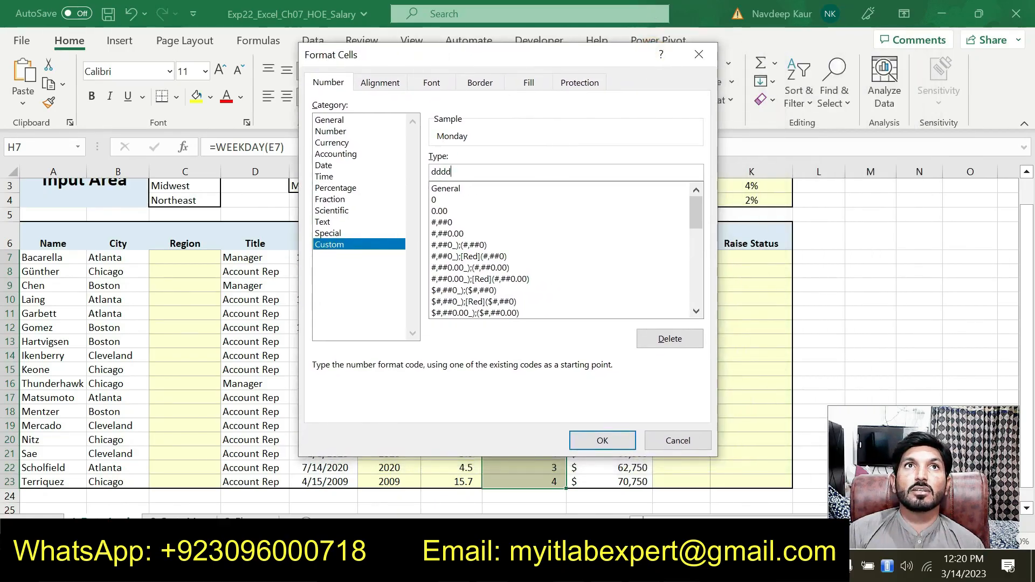
left_click(604, 445)
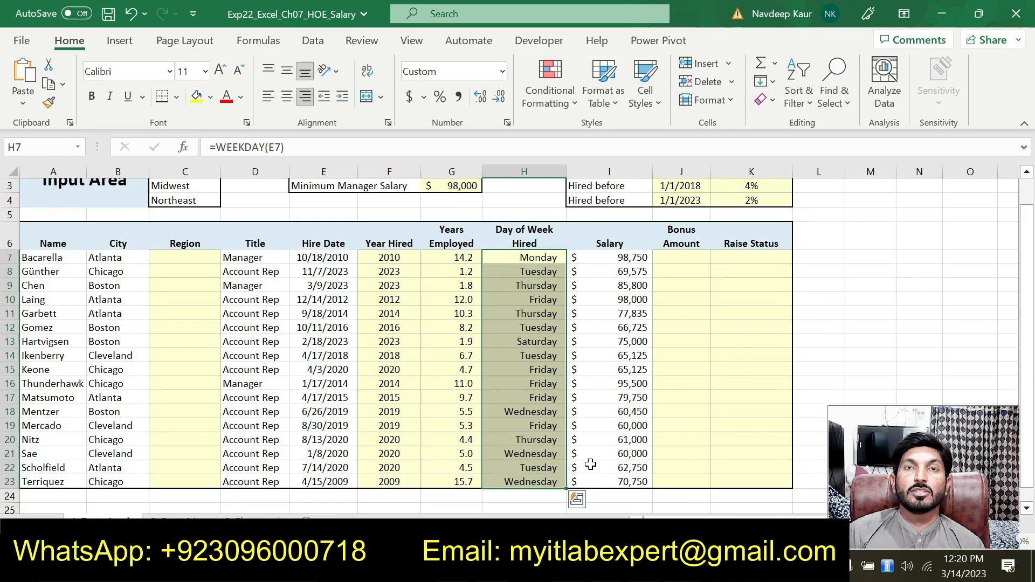
- Check the step 5 instructions in Word, and apply left horizontal alignment to H7:H23 in Excel
left_click(588, 566)
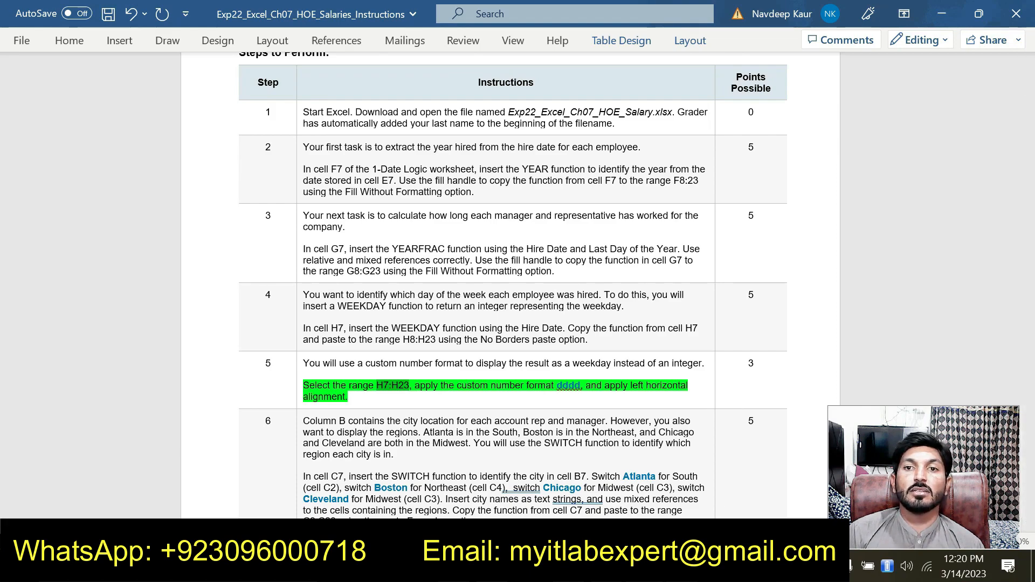
key("alt+Tab")
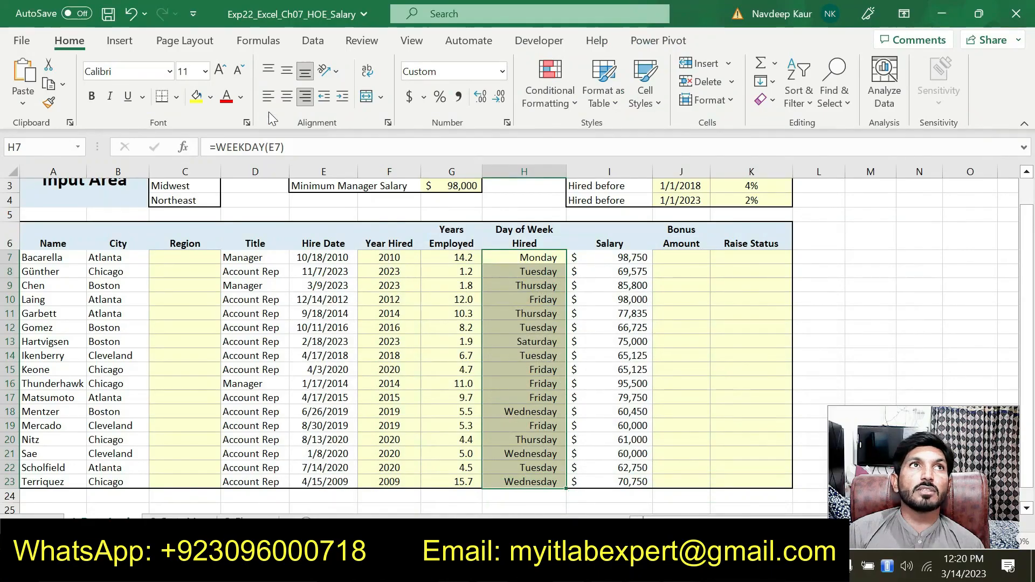
left_click(267, 96)
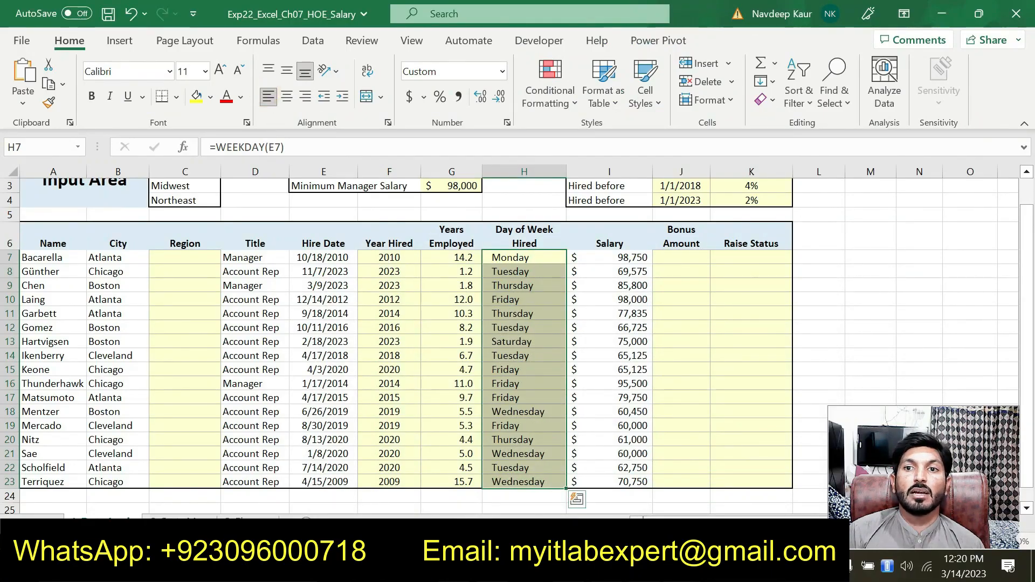
- Switch to the Word instructions and remove the green highlight from the step 5 paragraph
key("alt+Tab")
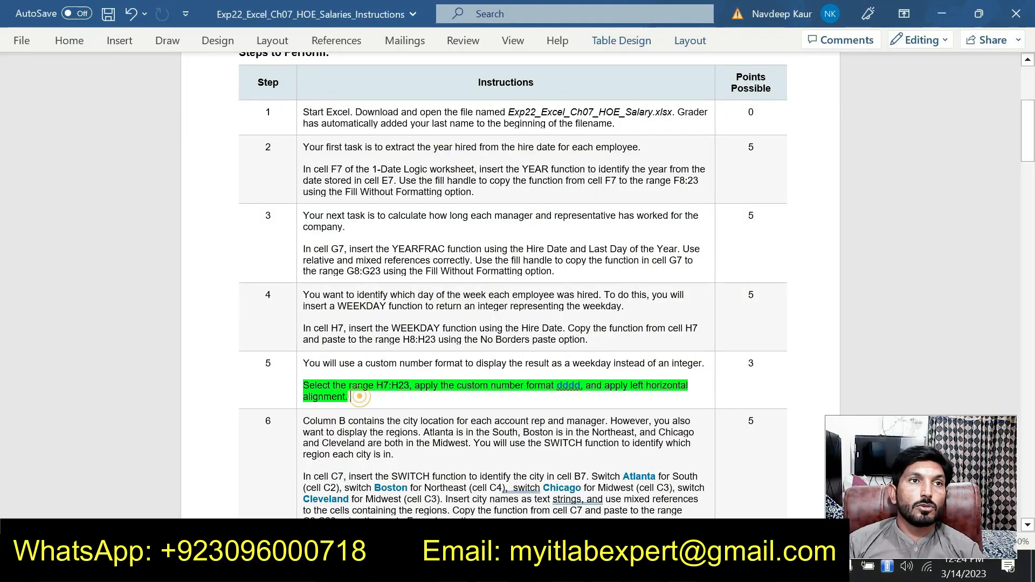
left_click(351, 398)
triple_click(351, 398)
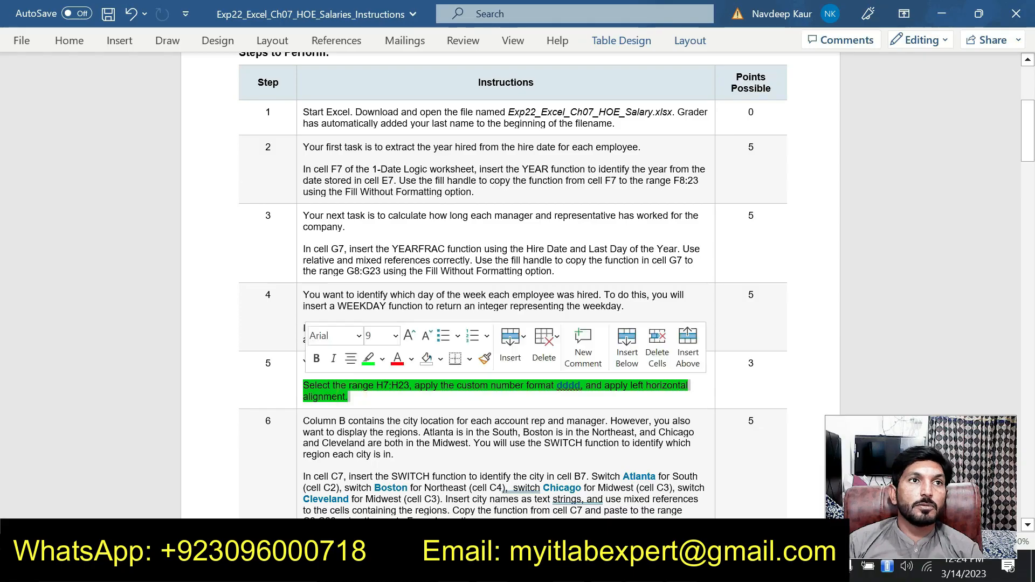
left_click(368, 362)
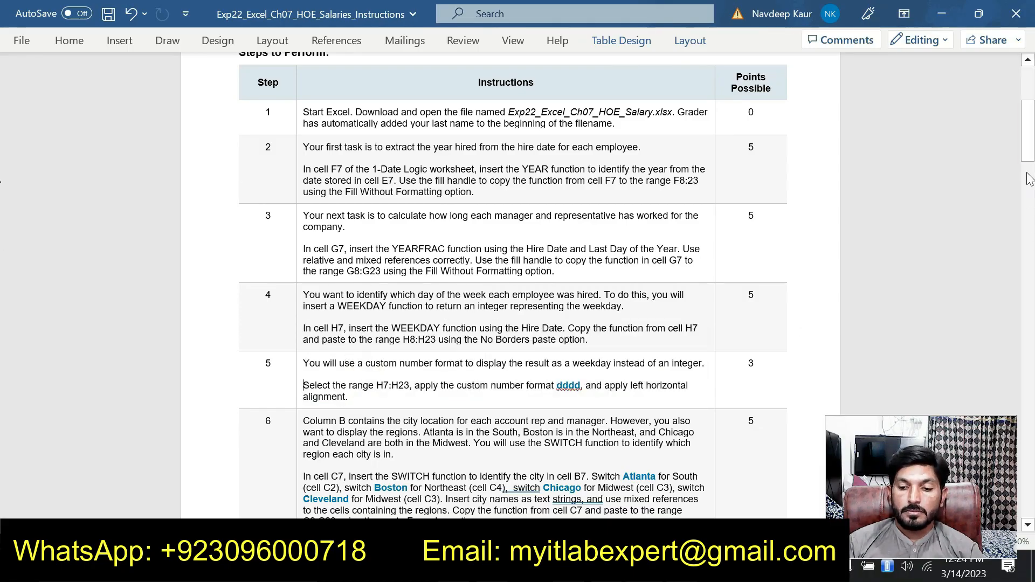
- Highlight in green both step 6 paragraphs about the SWITCH function in cell C7, and review the function's name in the instructions
left_click_drag(1030, 160, 1031, 178)
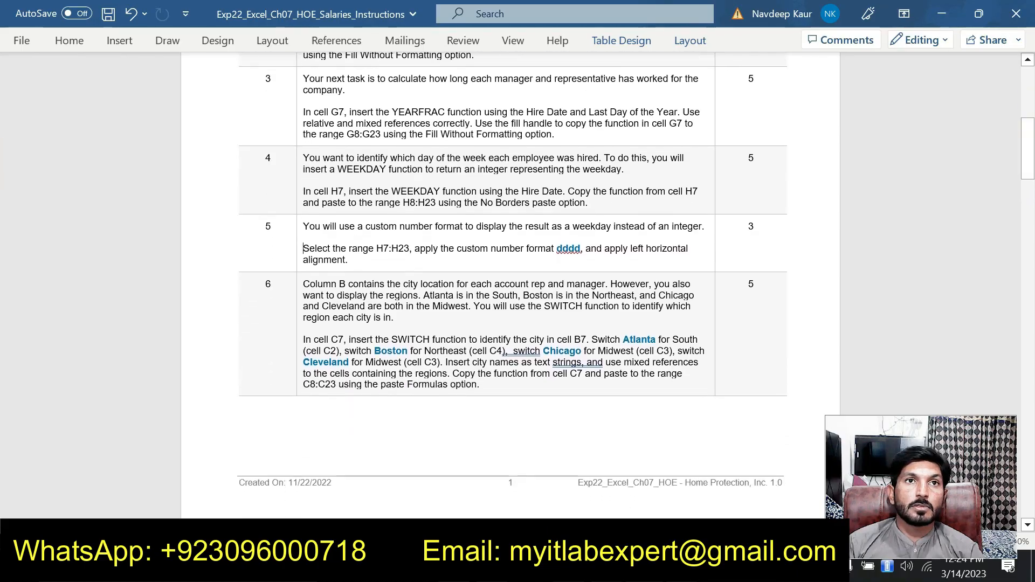
left_click_drag(478, 384, 305, 286)
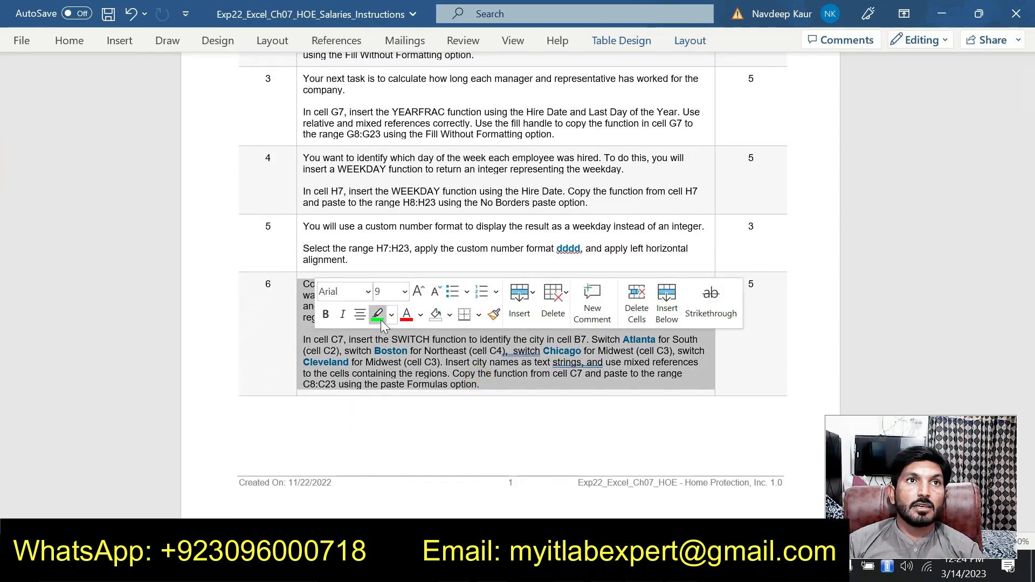
left_click(377, 315)
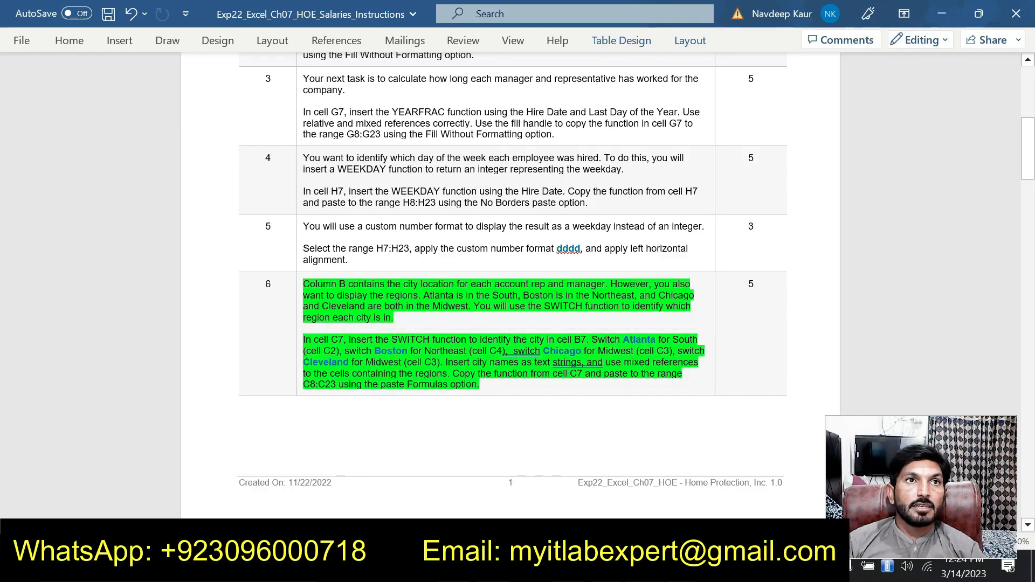
left_click_drag(398, 340, 415, 341)
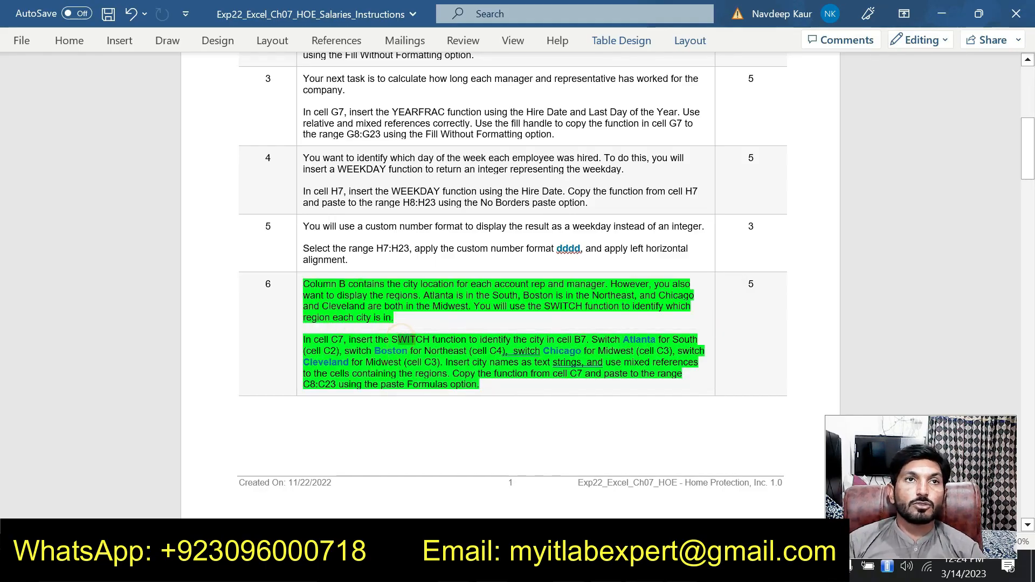
left_click(415, 340)
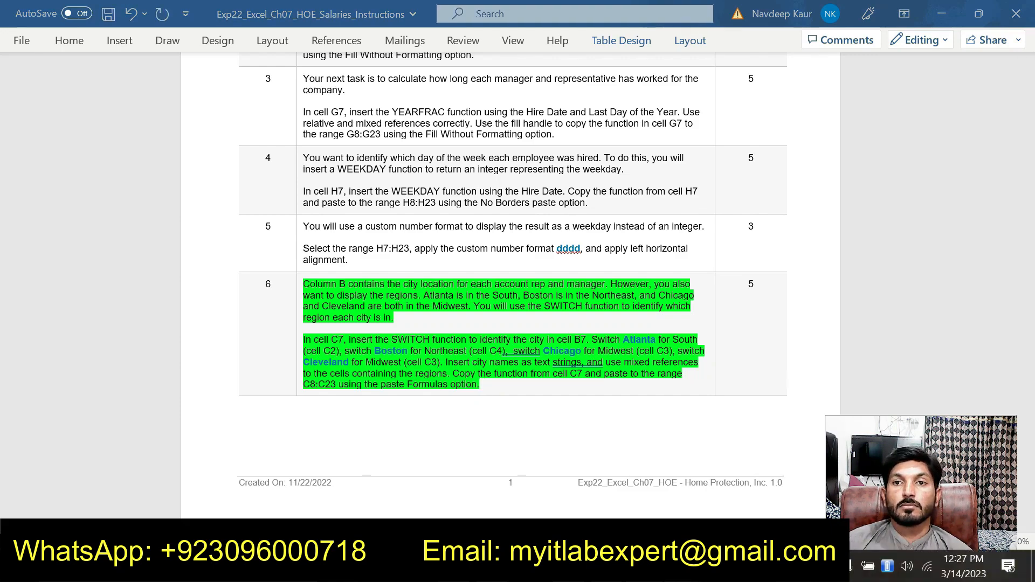
mouse_move(682, 568)
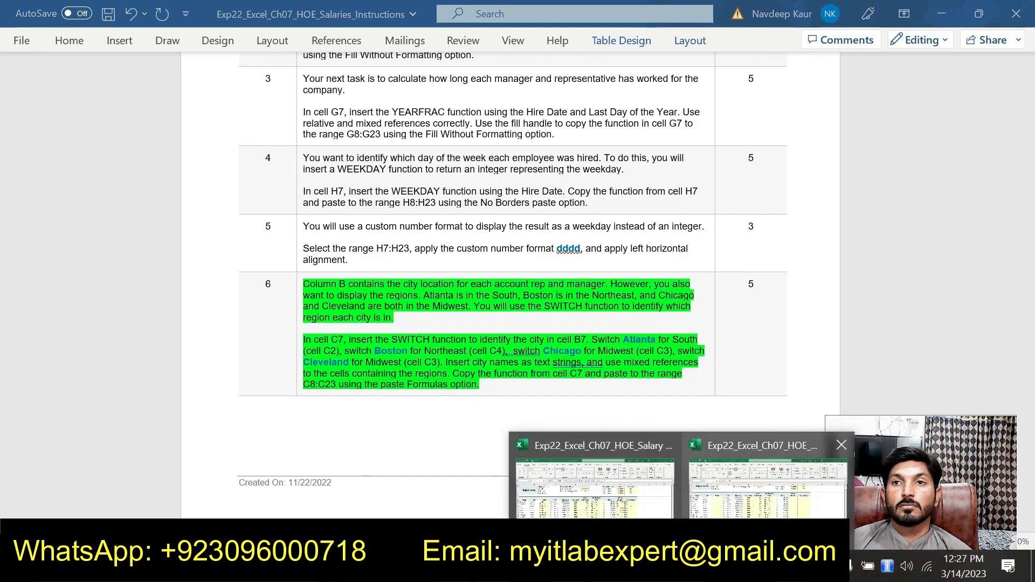
- Switch to the salary workbook, start a SWITCH function in cell C7 with its function arguments shown, and set the expression to B7
mouse_move(745, 507)
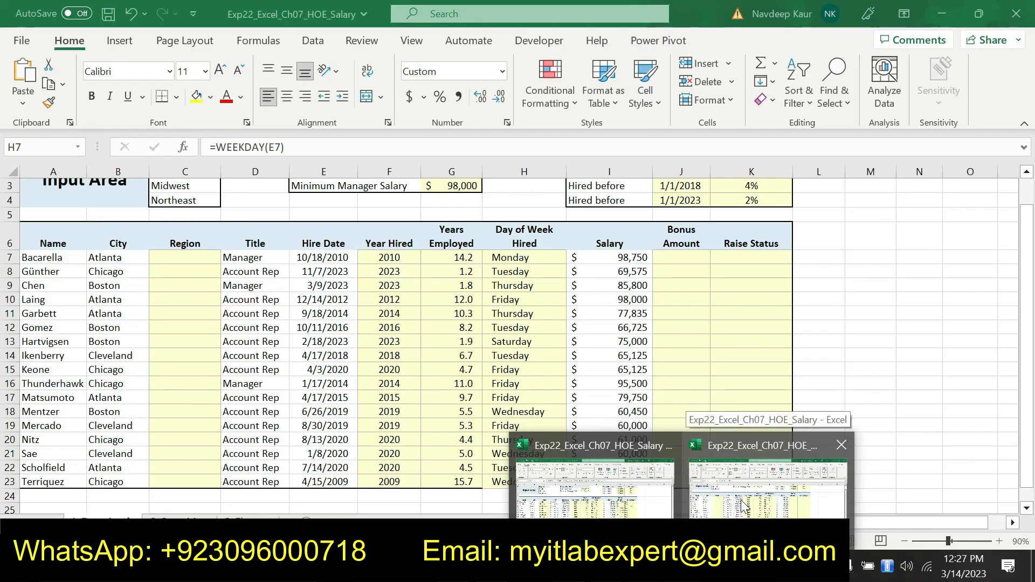
left_click(744, 507)
left_click(172, 259)
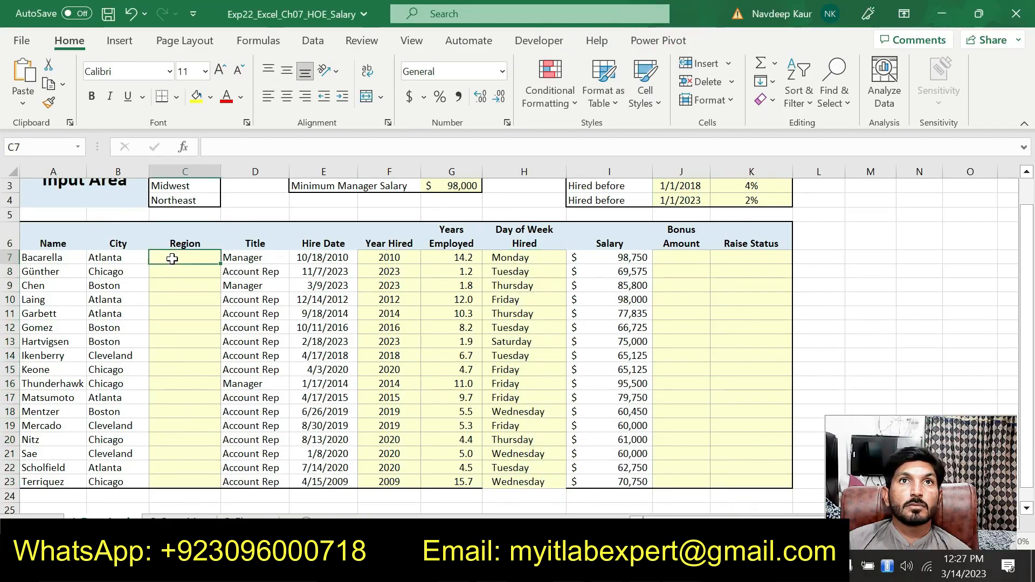
type("=swith")
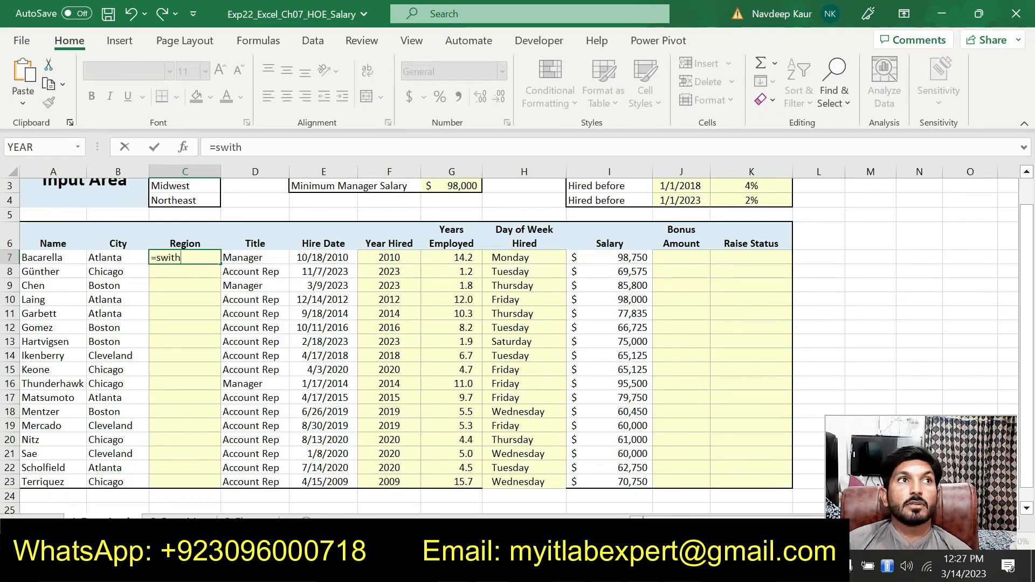
key("BackSpace")
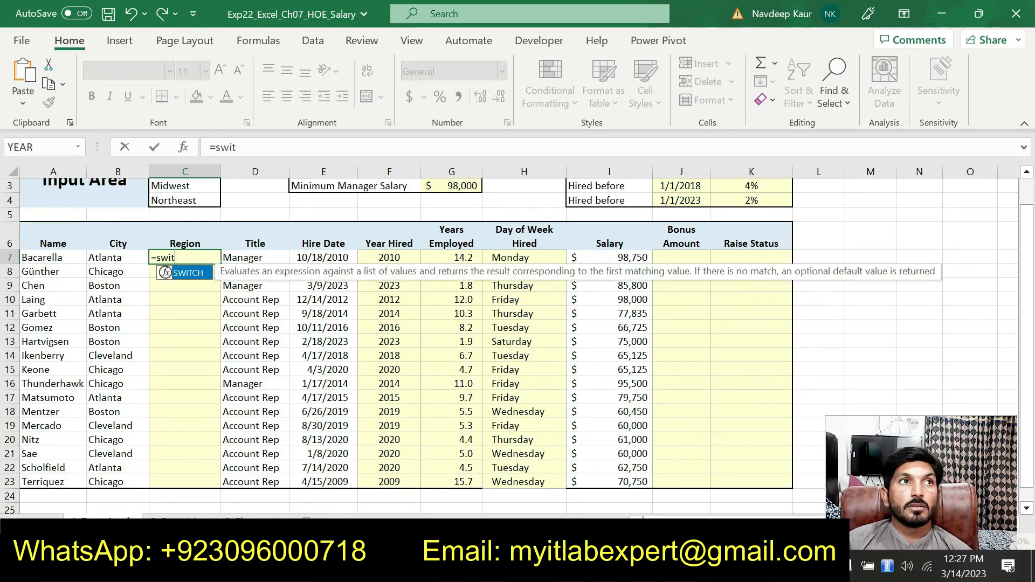
double_click(184, 273)
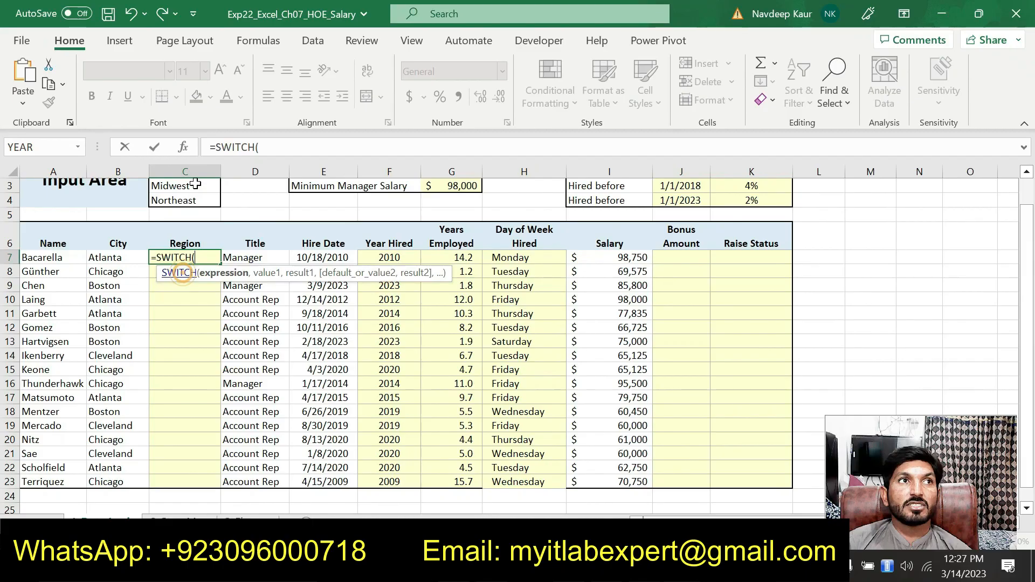
left_click(183, 146)
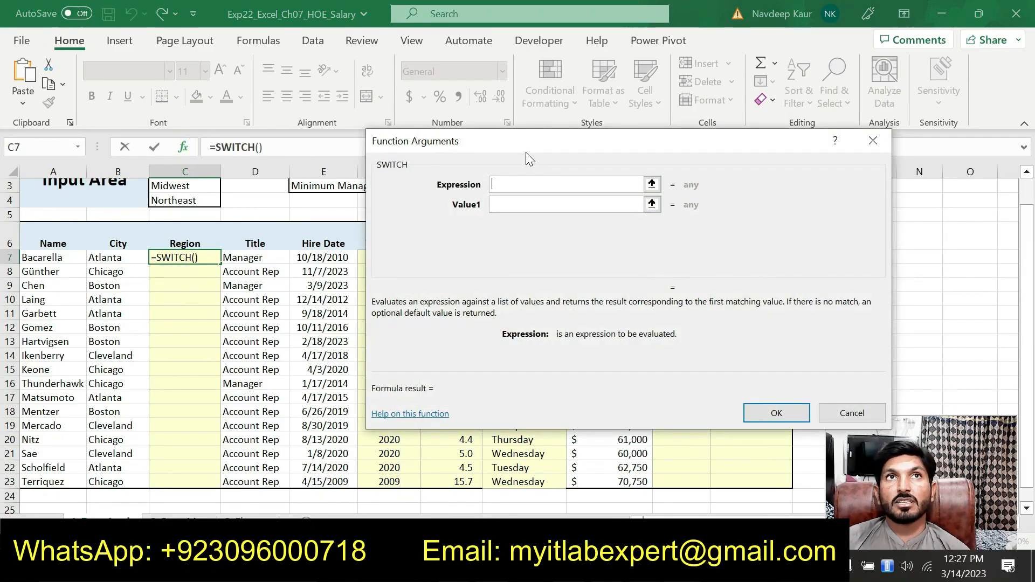
left_click(103, 258)
- Copy Atlanta from the step 6 instructions in Word and enter it in Excel as the SWITCH function's Value1, the text string "Atlanta"
left_click(512, 204)
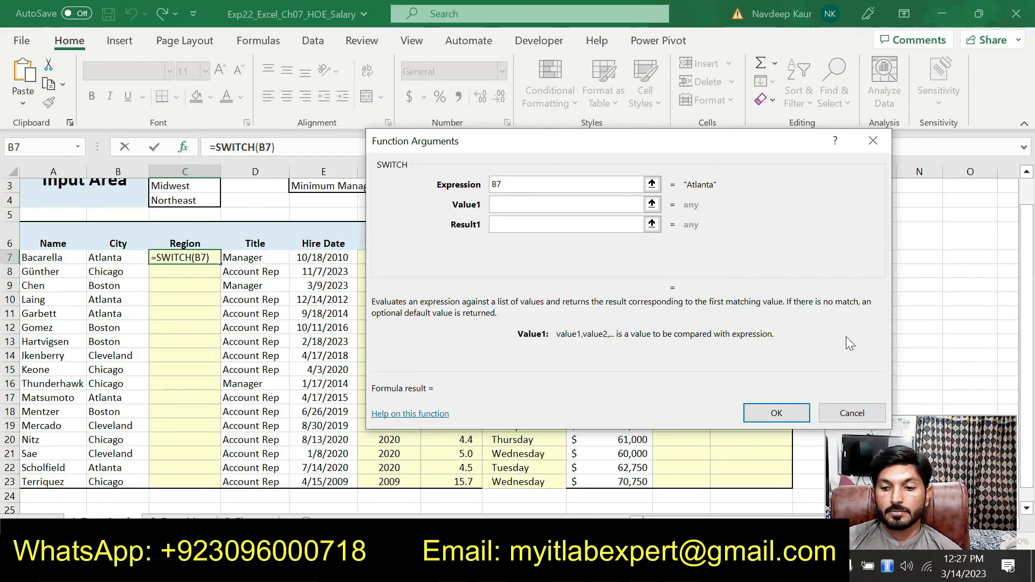
scroll(1027, 256, "up", 1)
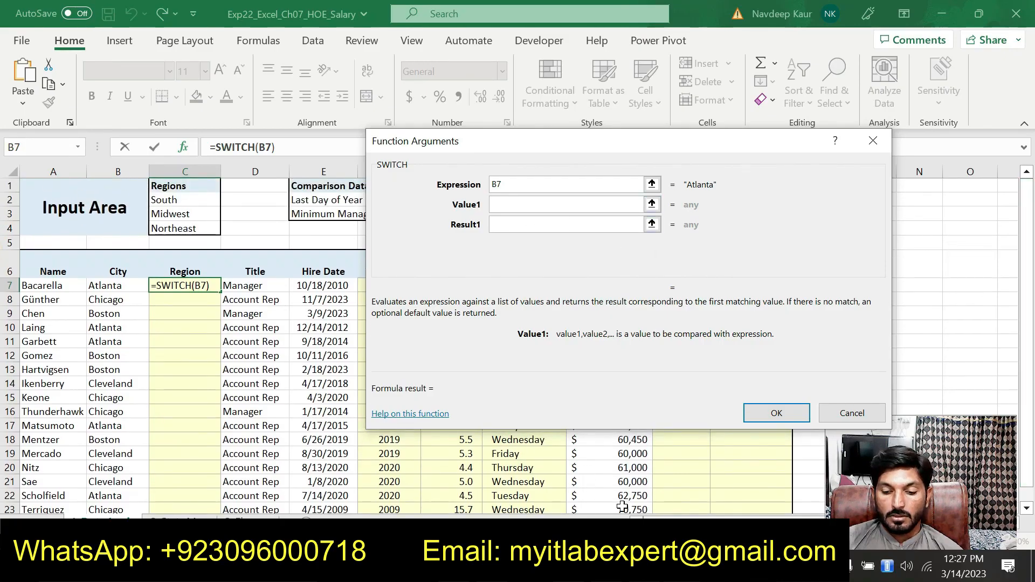
key("alt+Tab")
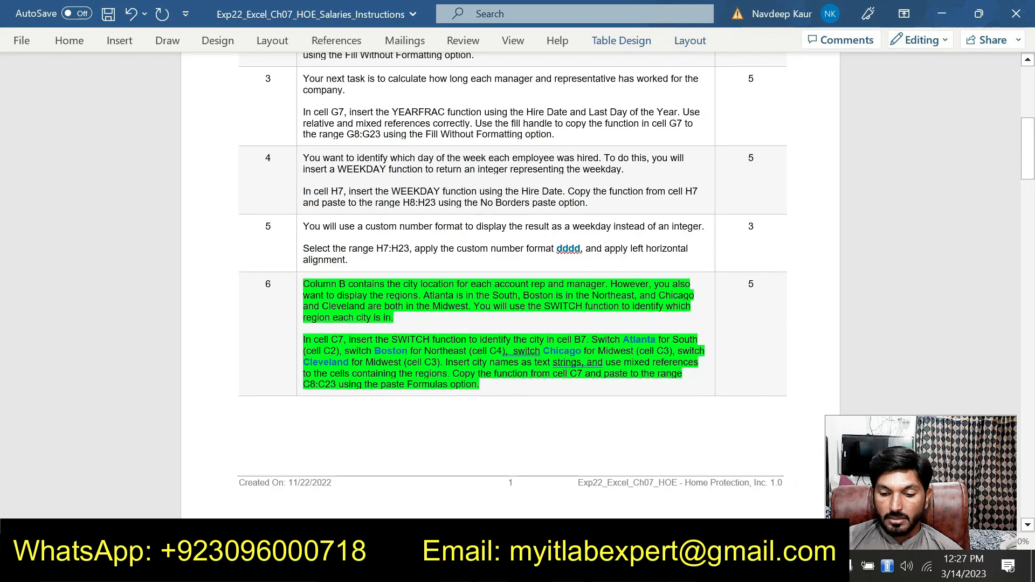
double_click(639, 339)
key("ctrl+c")
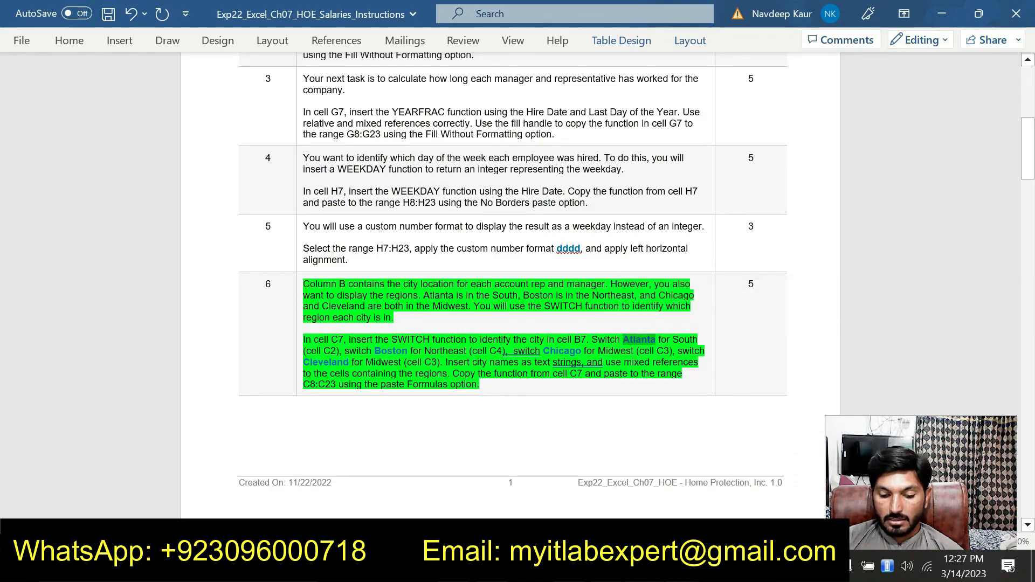
key("alt+Tab")
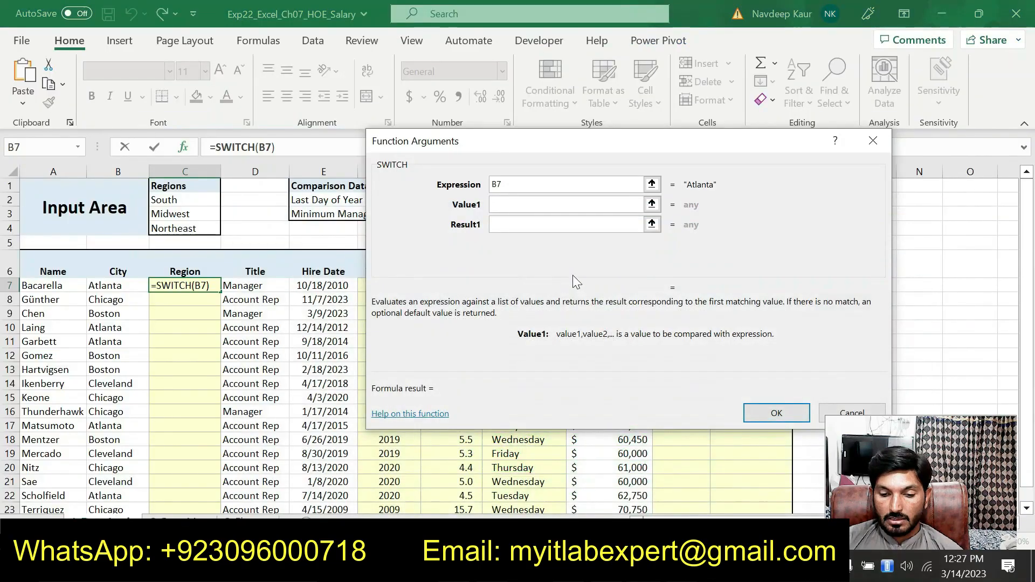
key("ctrl+v")
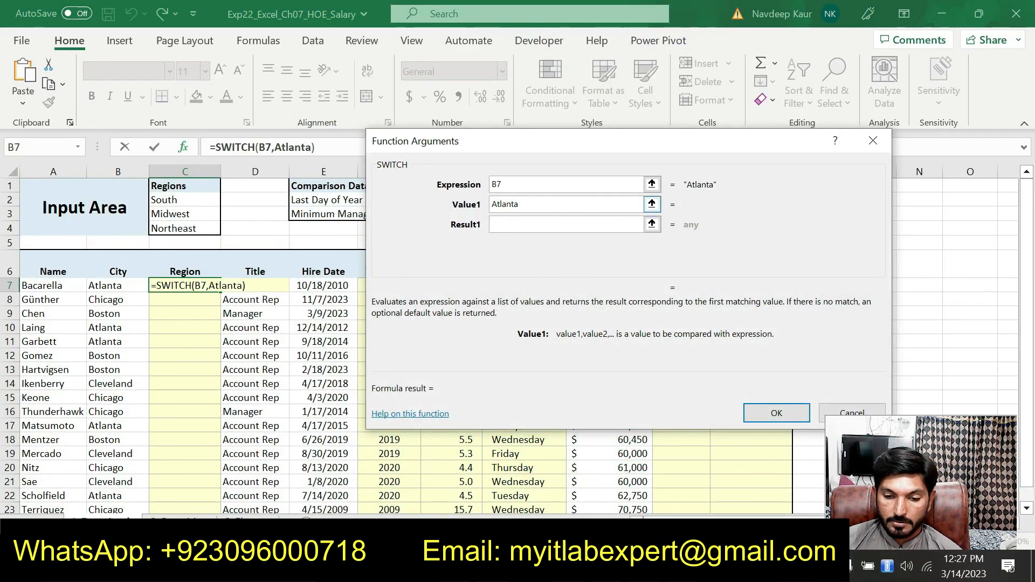
left_click(492, 205)
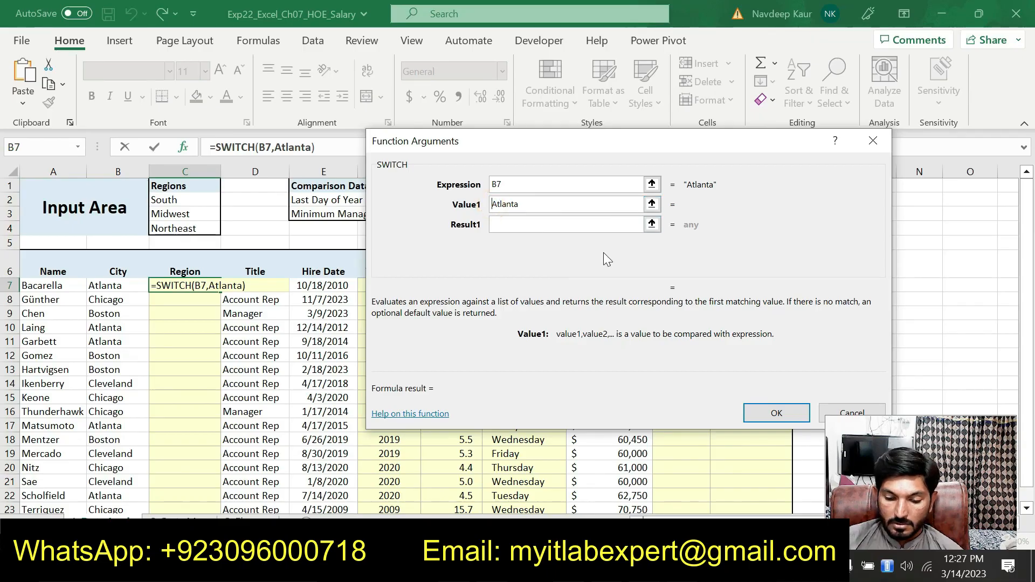
type("\"")
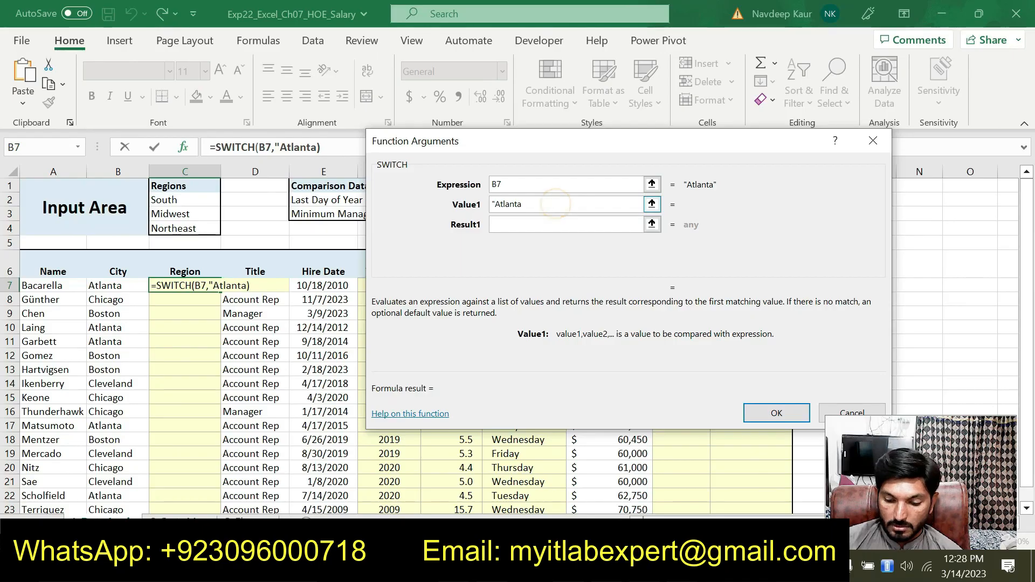
type("\"")
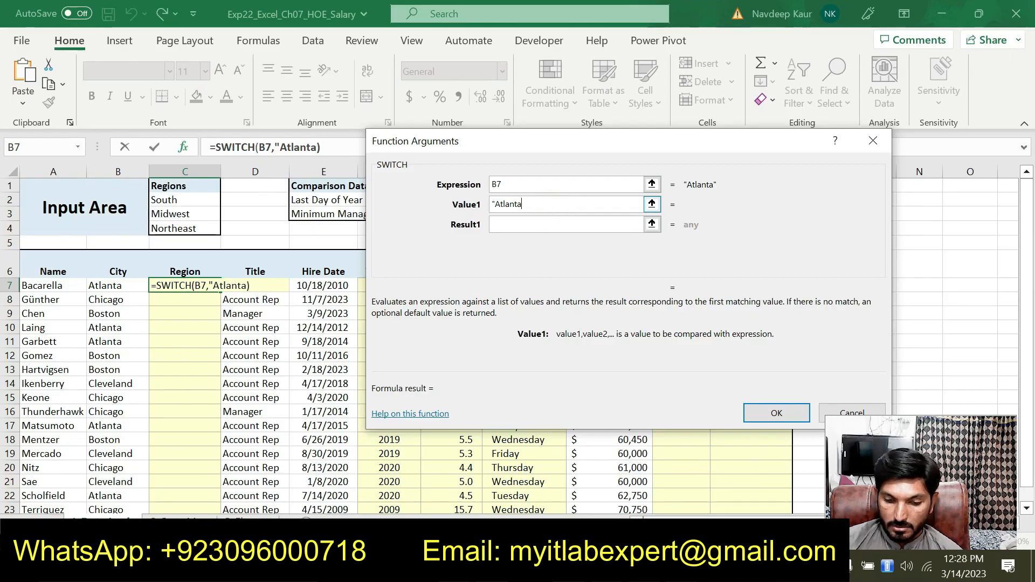
key("Tab")
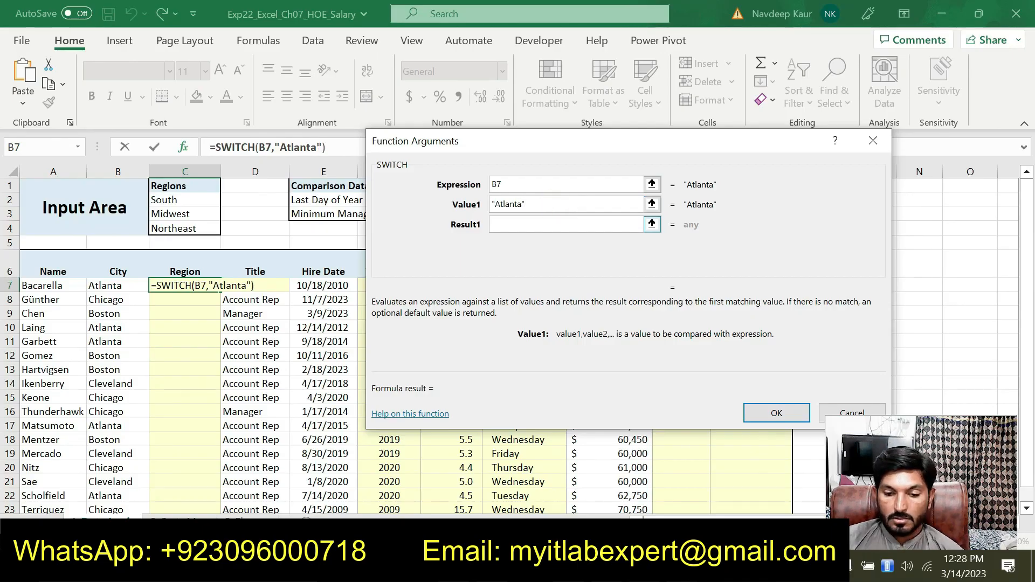
- Set Result1 of the SWITCH function to the South region cell as the absolute reference $C$2
left_click(506, 228)
left_click(193, 201)
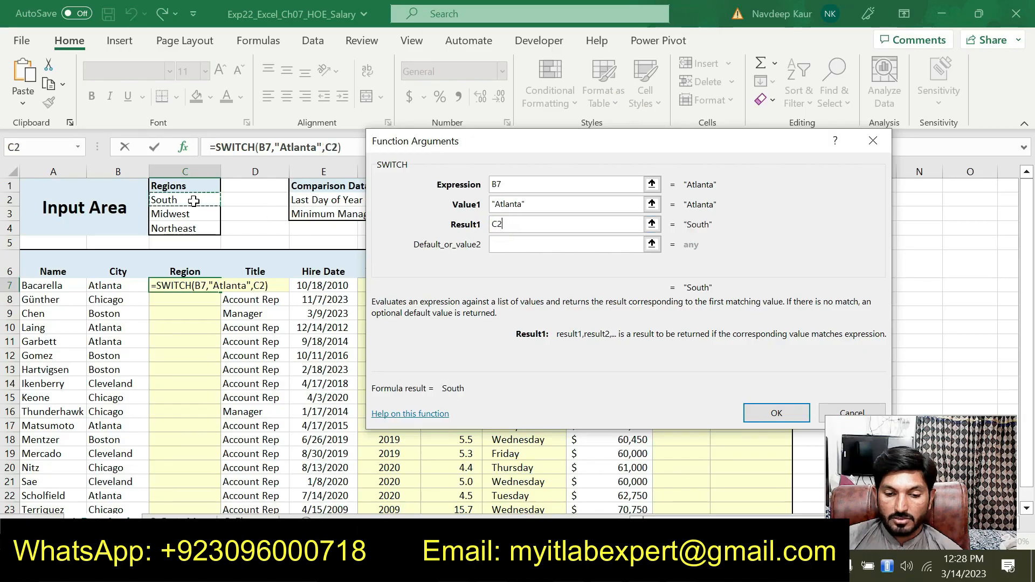
left_click(494, 223)
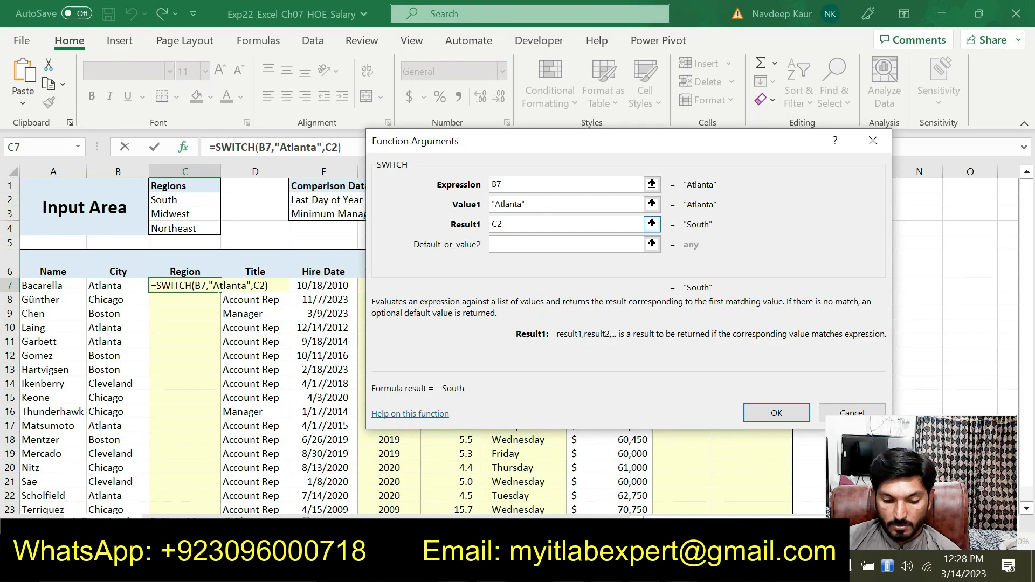
type("$")
left_click(501, 224)
type("$")
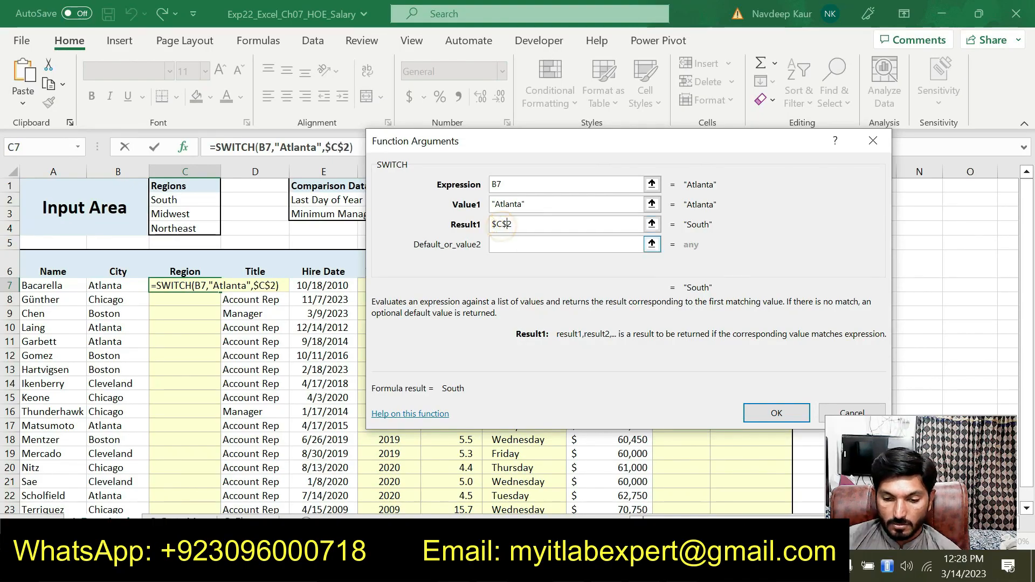
- Copy Boston from the step 6 instructions in Word and enter it in Excel as the SWITCH function's second value, the text string "Boston"
left_click(504, 246)
key("alt+Tab")
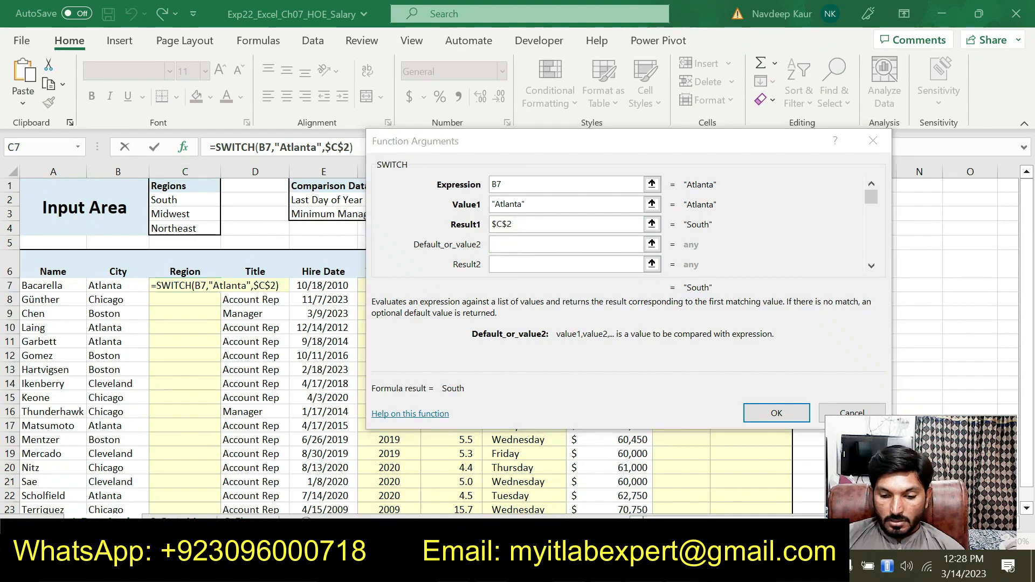
left_click(609, 389)
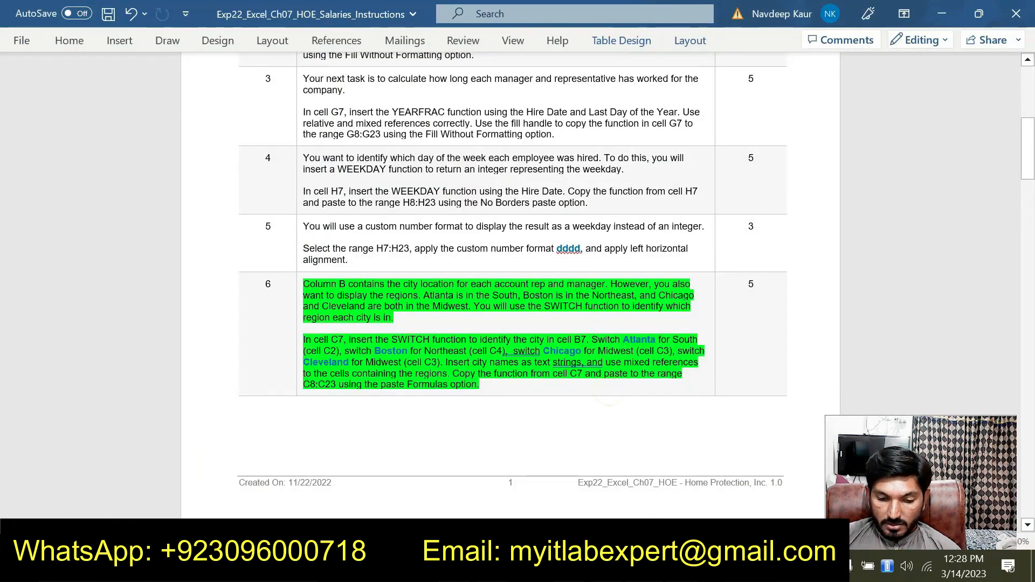
double_click(377, 352)
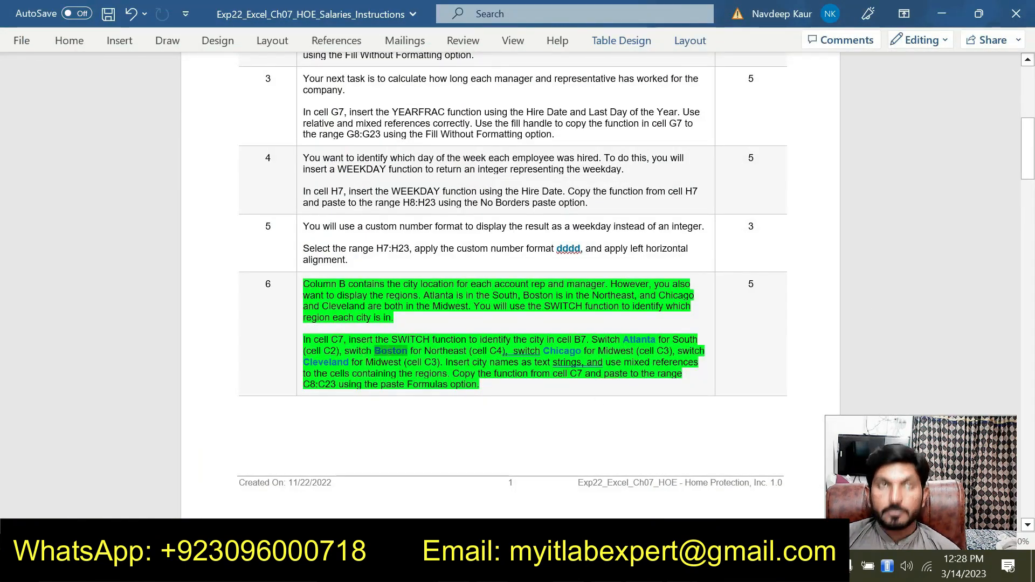
key("ctrl+c")
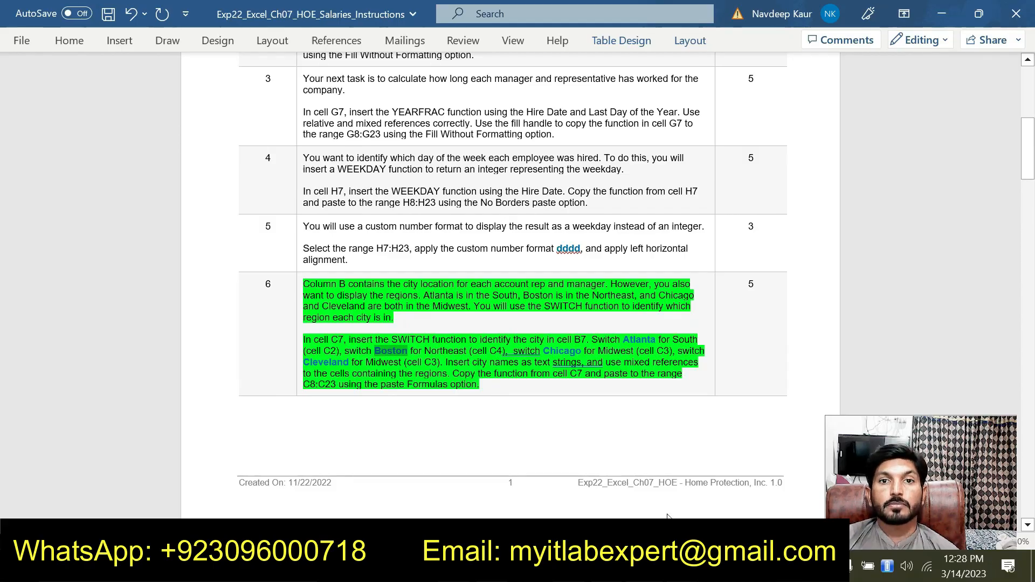
left_click(468, 566)
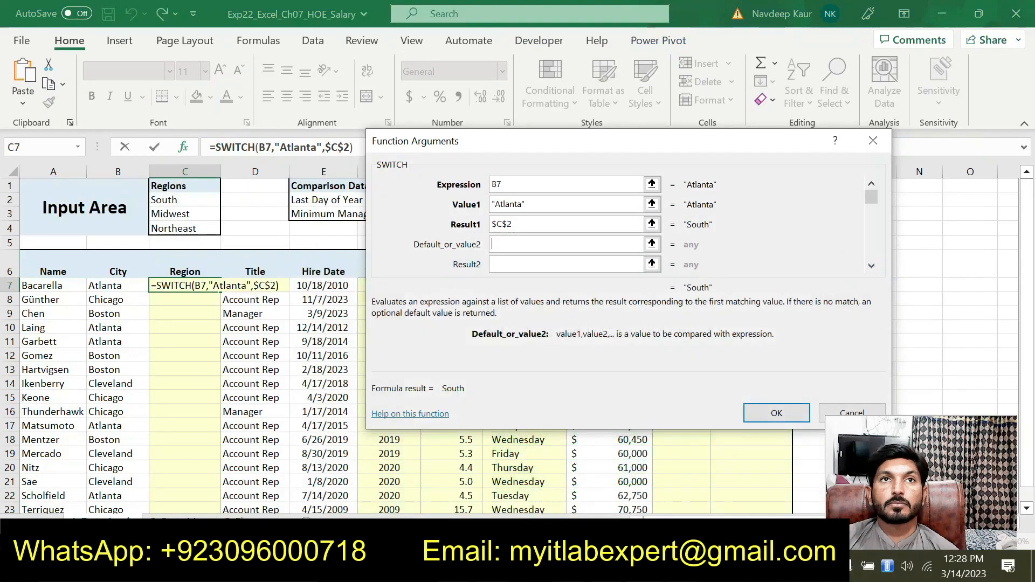
type("\"")
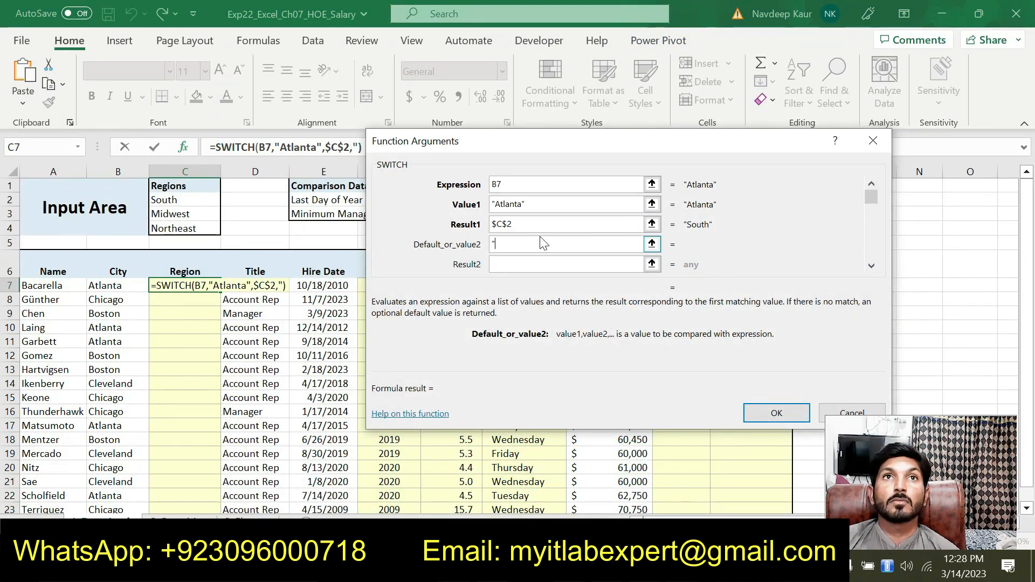
key("ctrl+v")
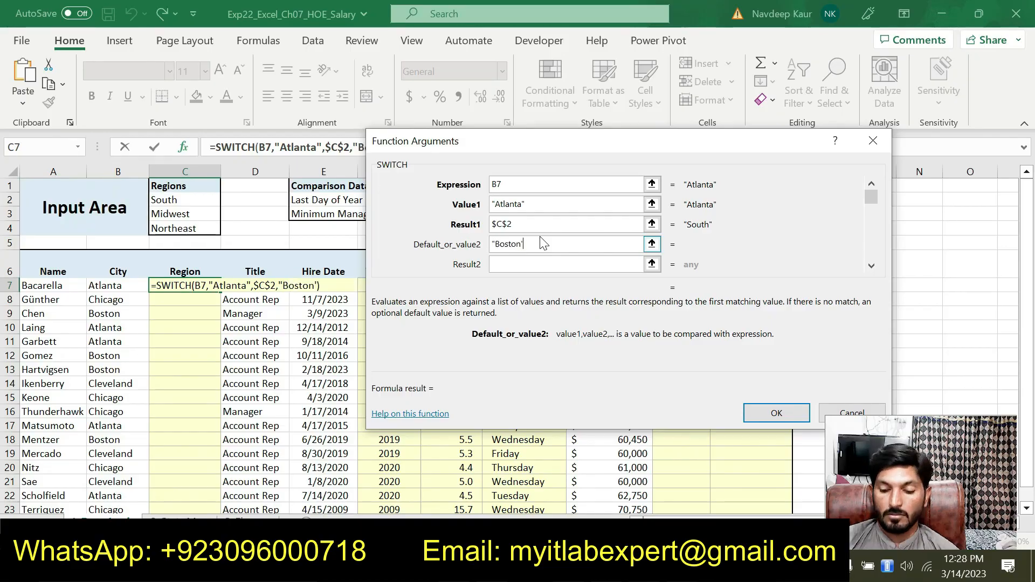
type("\"")
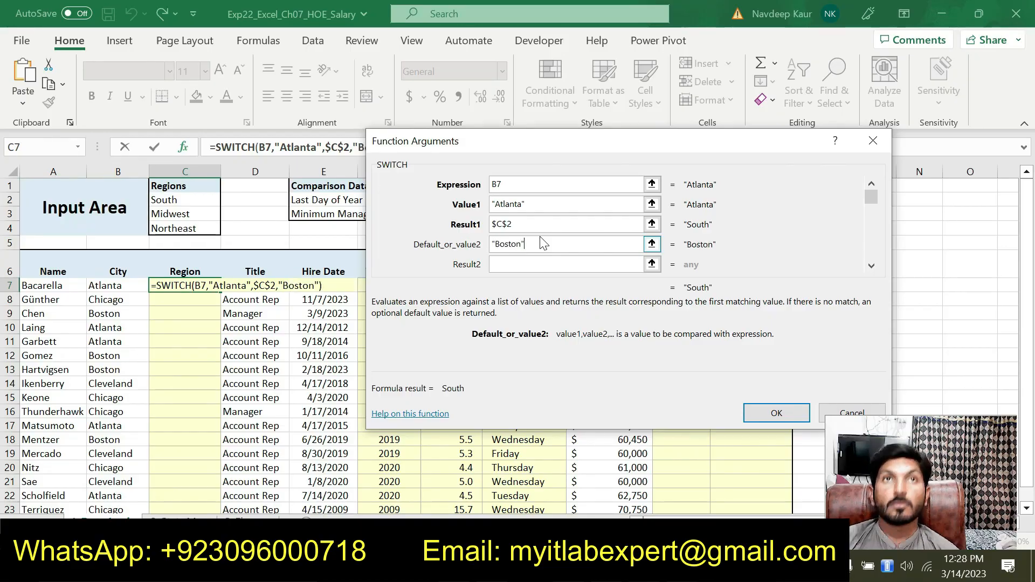
left_click(522, 263)
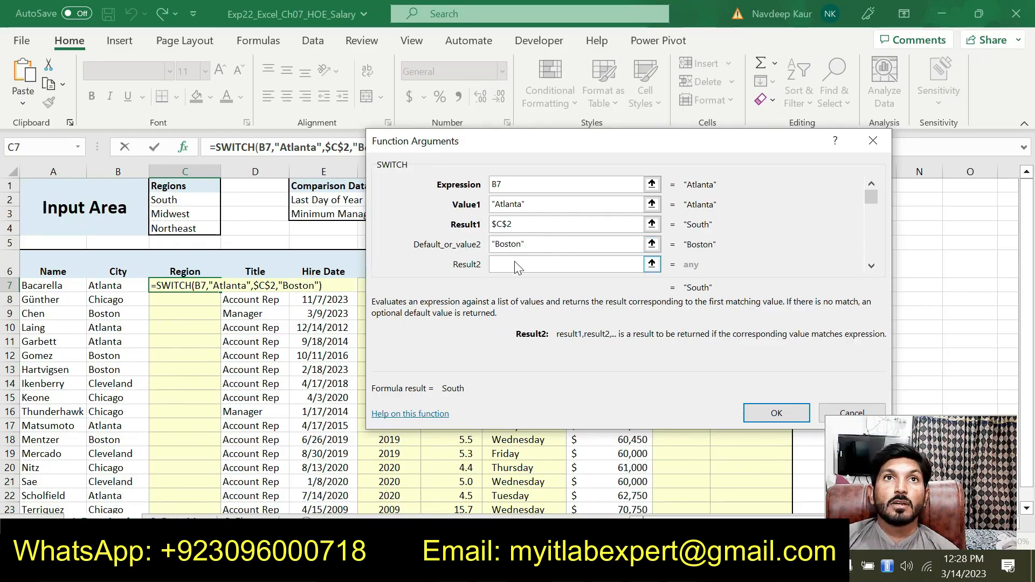
left_click(180, 214)
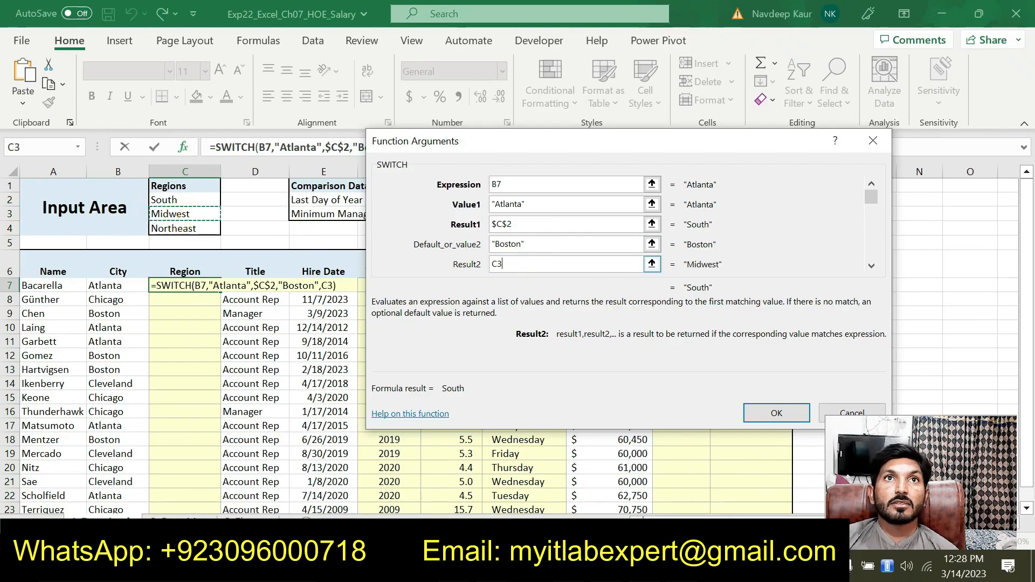
left_click(493, 264)
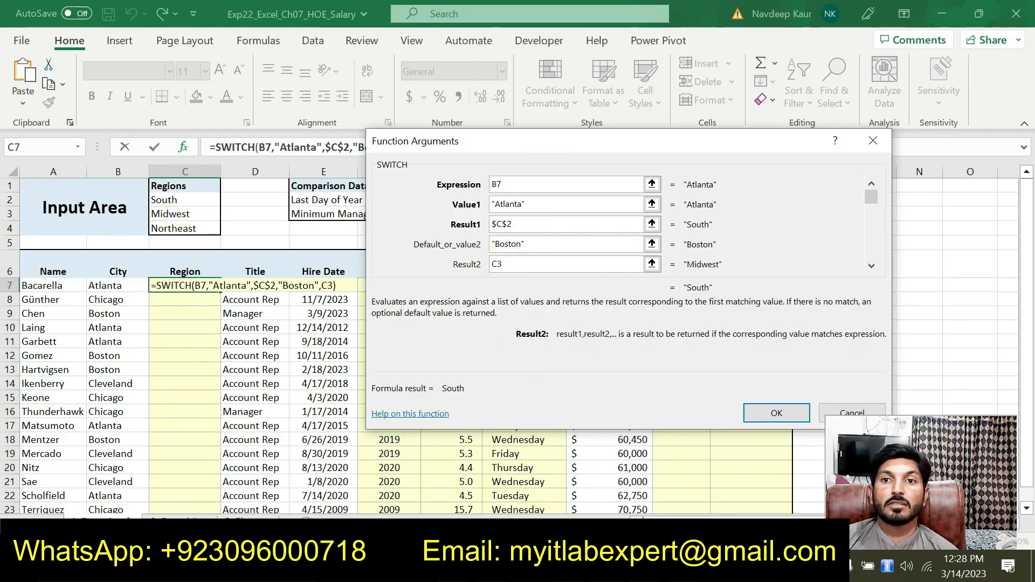
- Check the step 6 instructions in Word, and set the SWITCH function's Result2 in Excel to the Northeast region cell as $C$4
key("alt+Tab")
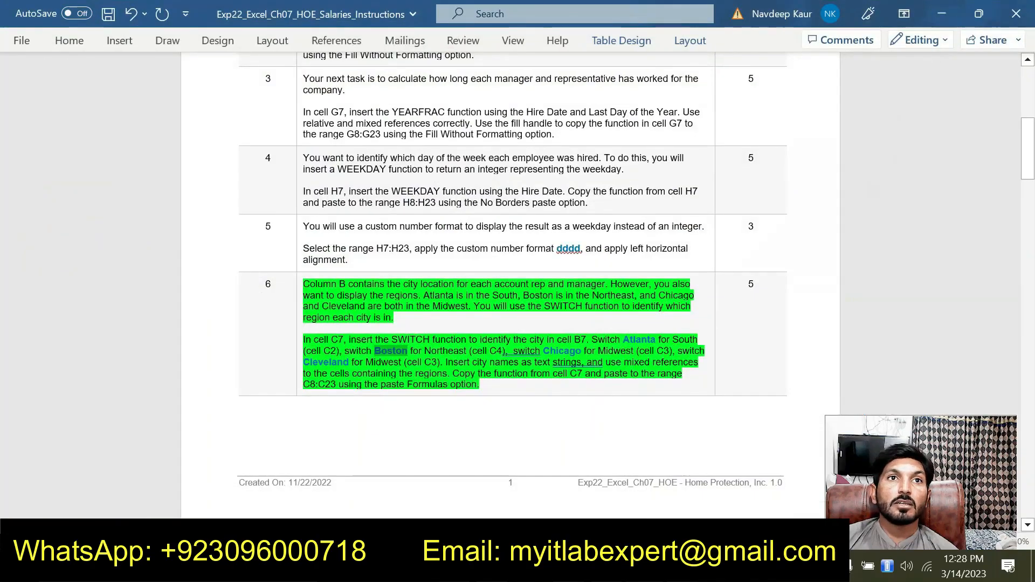
key("alt+Tab")
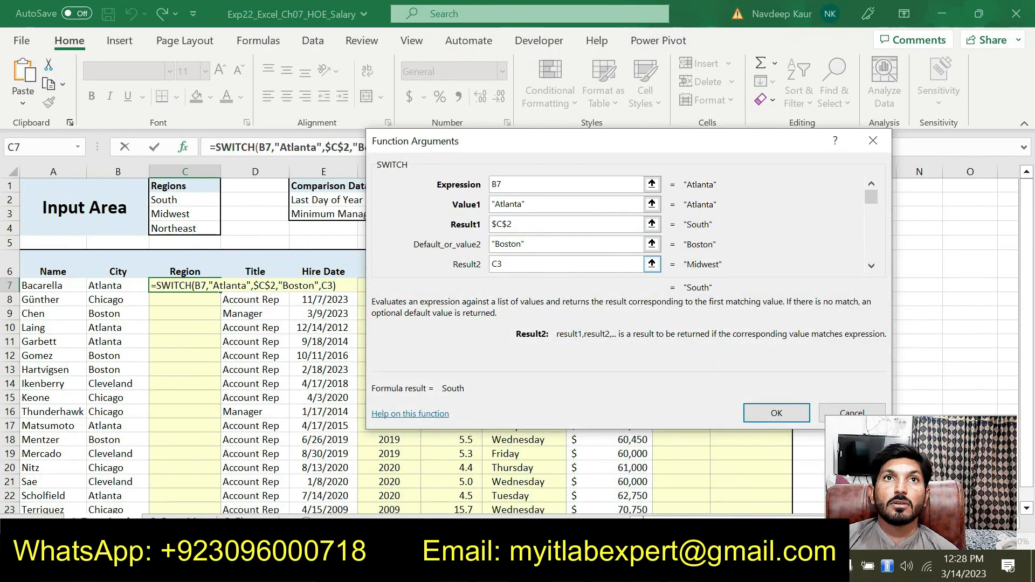
double_click(495, 265)
left_click(165, 228)
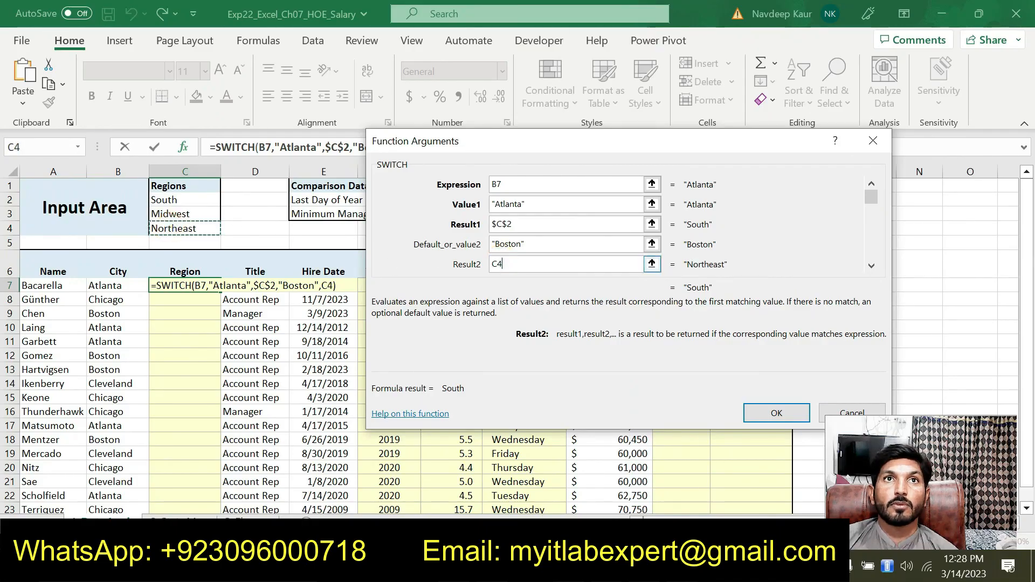
left_click(492, 264)
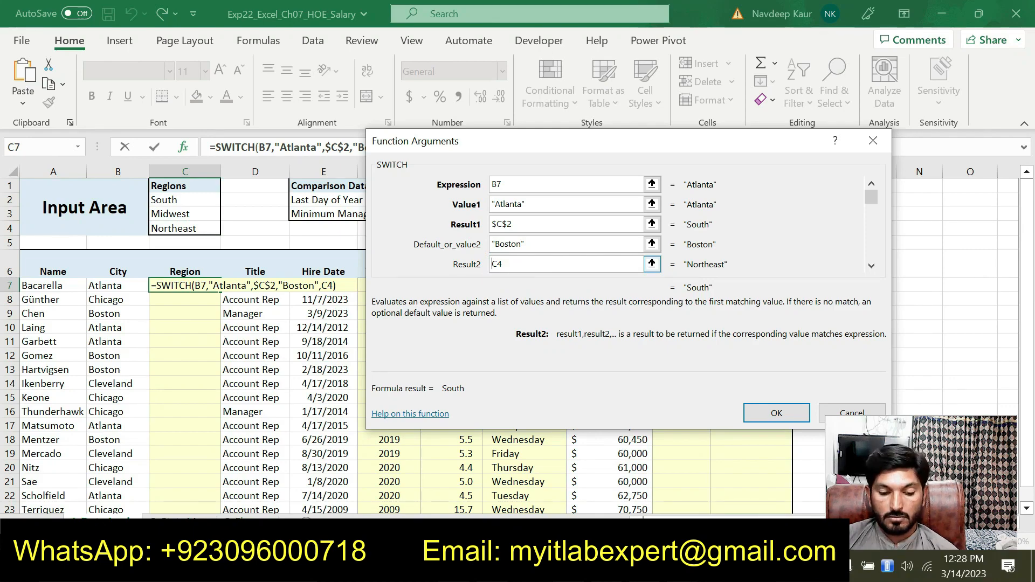
type("#")
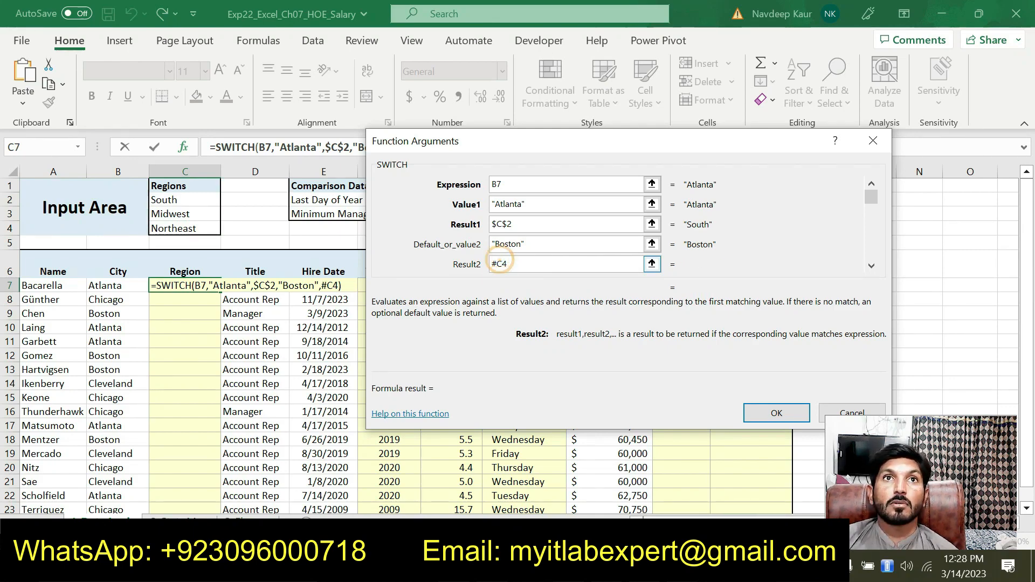
key("BackSpace")
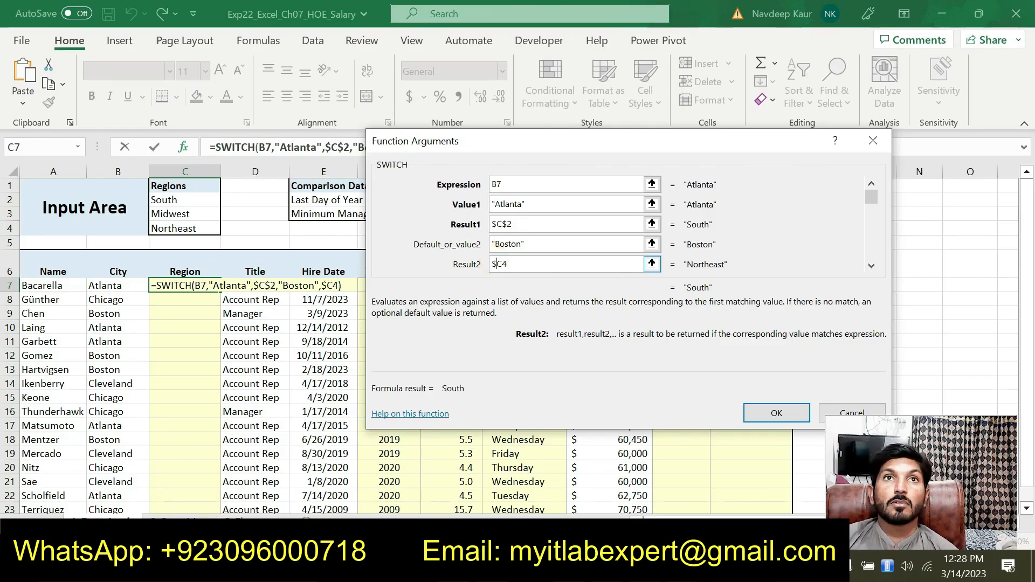
left_click(500, 263)
type("$")
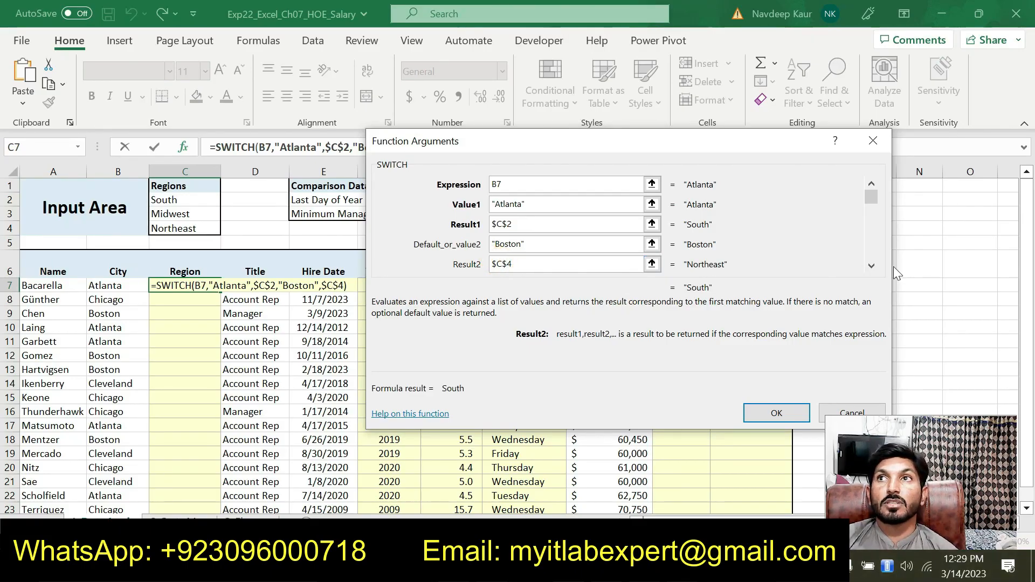
- Copy Chicago from the step 6 instructions in Word and enter it in Excel as the SWITCH function's third value, the text string "Chicago"
left_click(871, 266)
left_click(872, 266)
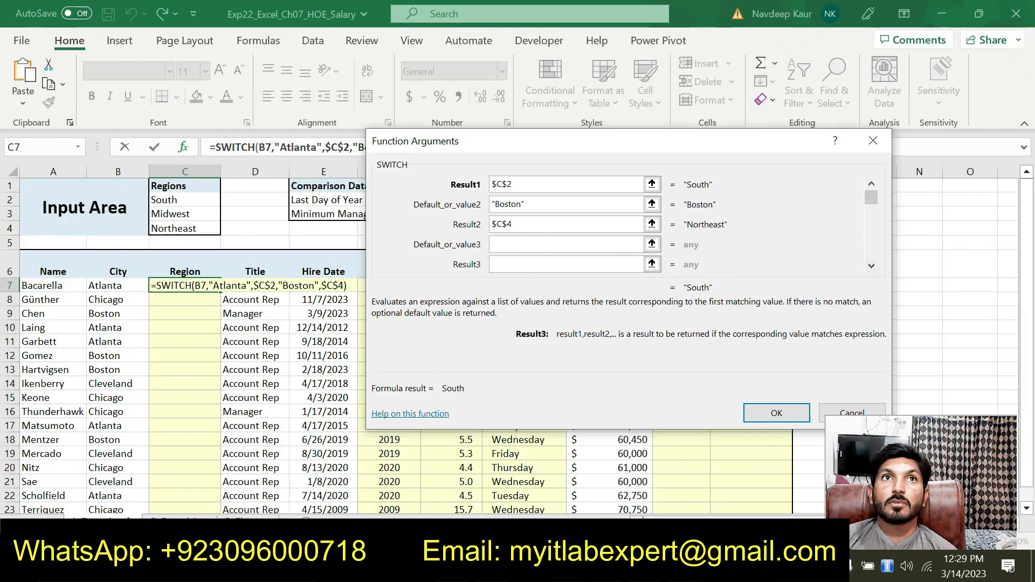
left_click(527, 240)
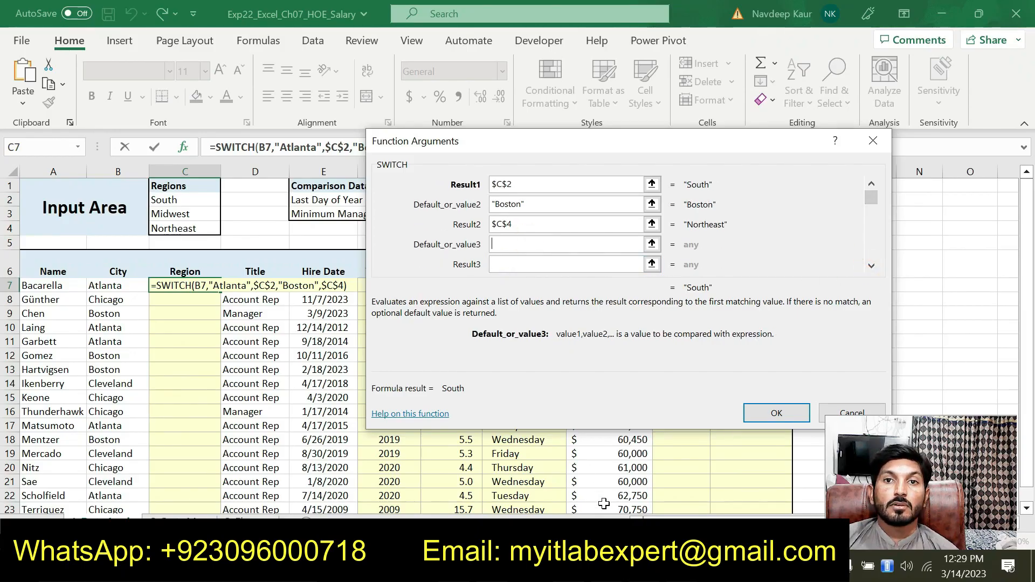
left_click(607, 566)
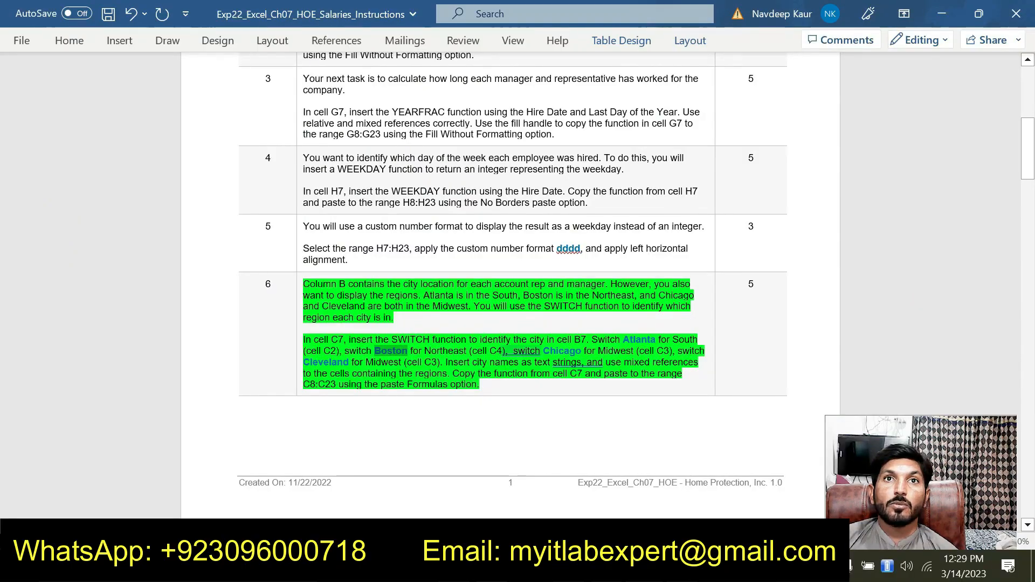
left_click_drag(543, 351, 557, 351)
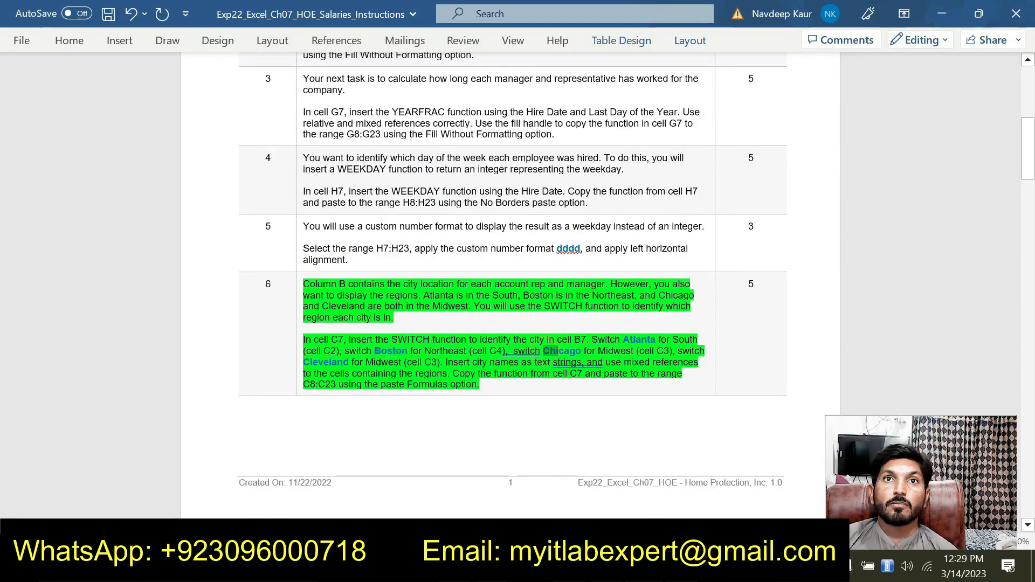
key("ctrl+c")
key("alt+Tab")
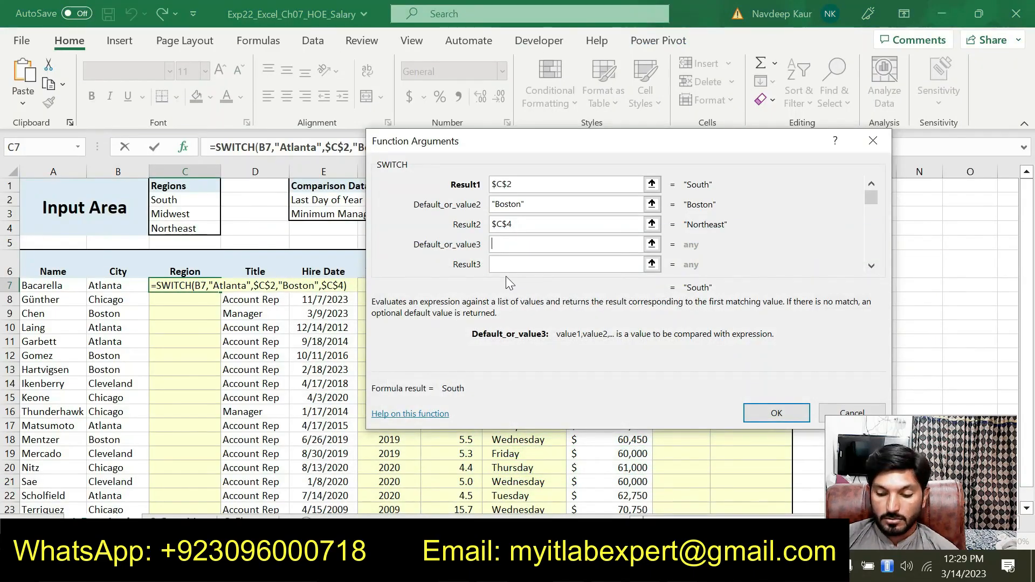
type("\"")
key("ctrl+v")
type("\"")
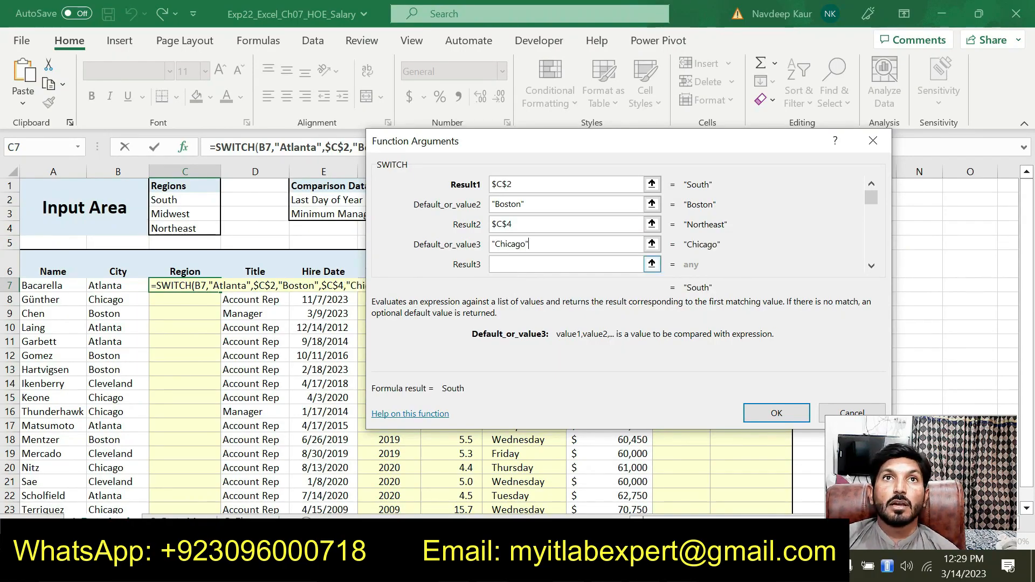
- Set Result3 of the SWITCH function to the Midwest region cell as the absolute reference $C$3, checking the Word instructions for the cell
key("Tab")
key("alt+Tab")
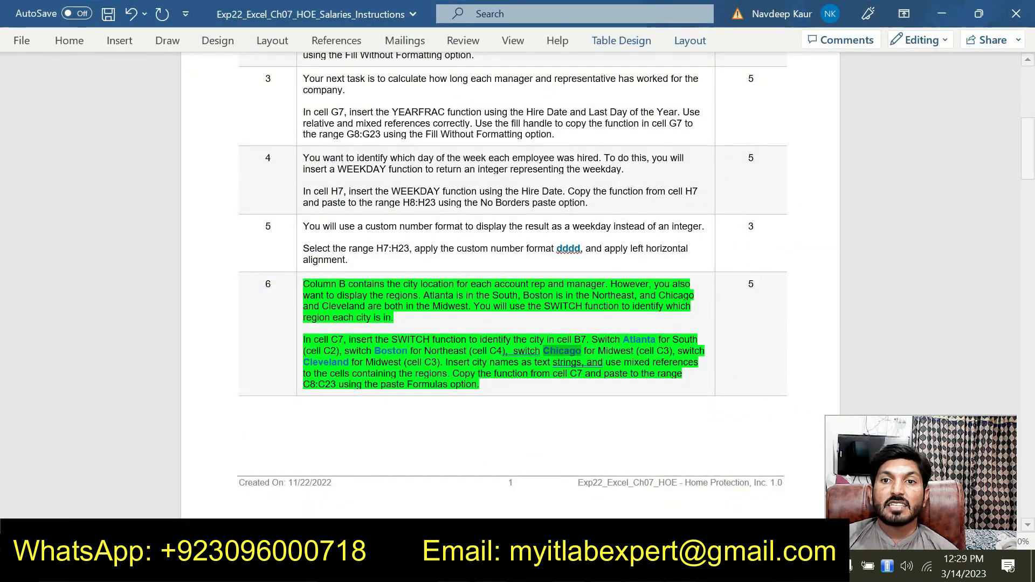
key("alt+Tab")
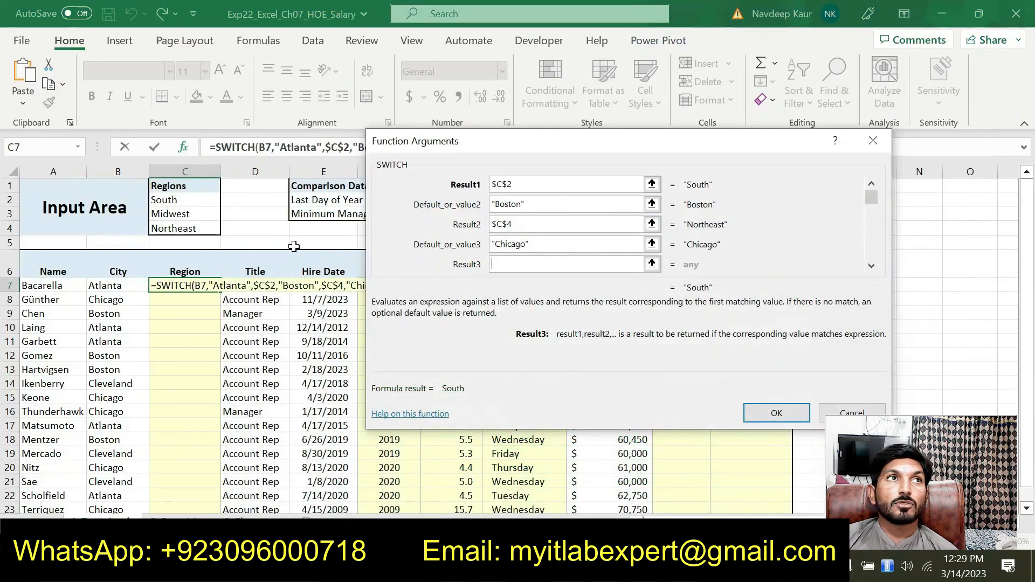
left_click(201, 228)
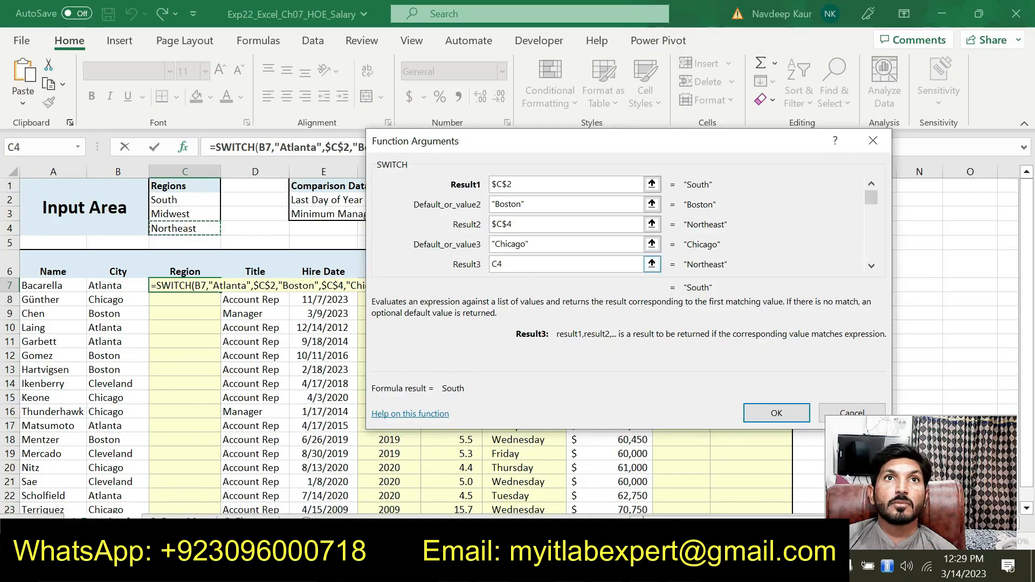
key("BackSpace")
type("3")
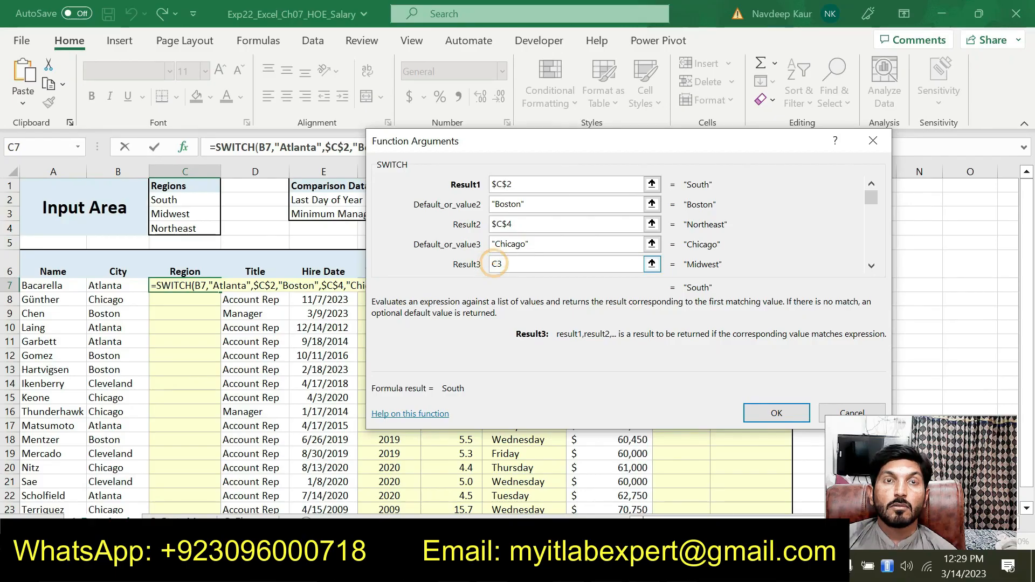
type("$")
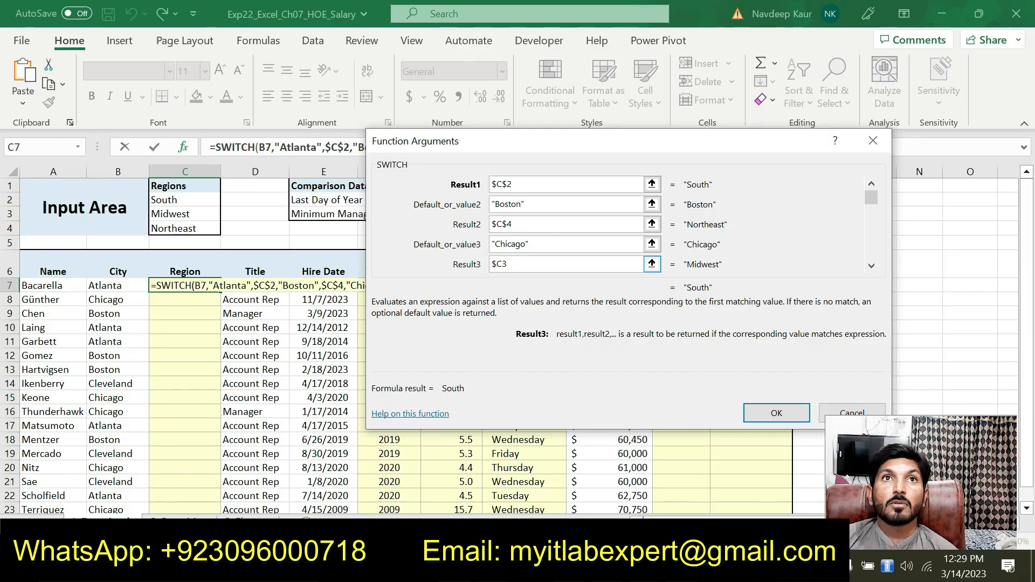
key("Right")
type("$")
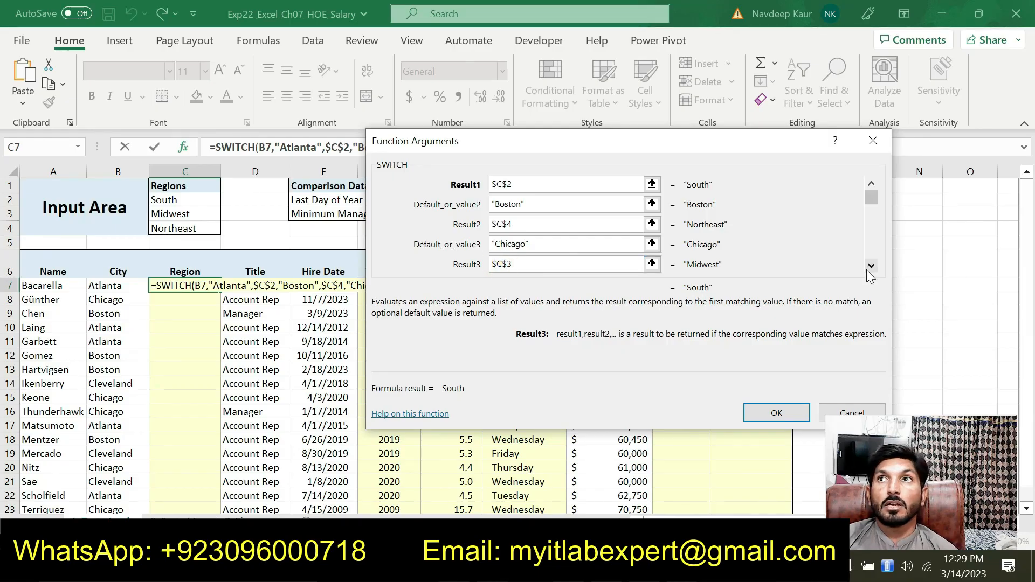
- Take Cleveland from the step 6 instructions in Word and enter it in Excel as the SWITCH function's fourth value, the text string "Cleveland"
left_click(872, 266)
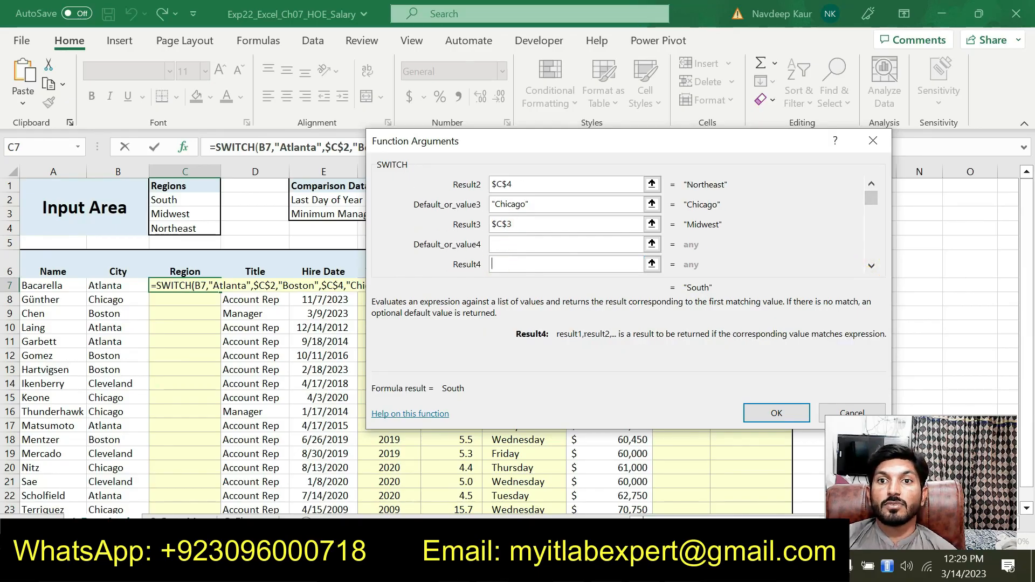
key("alt+Tab")
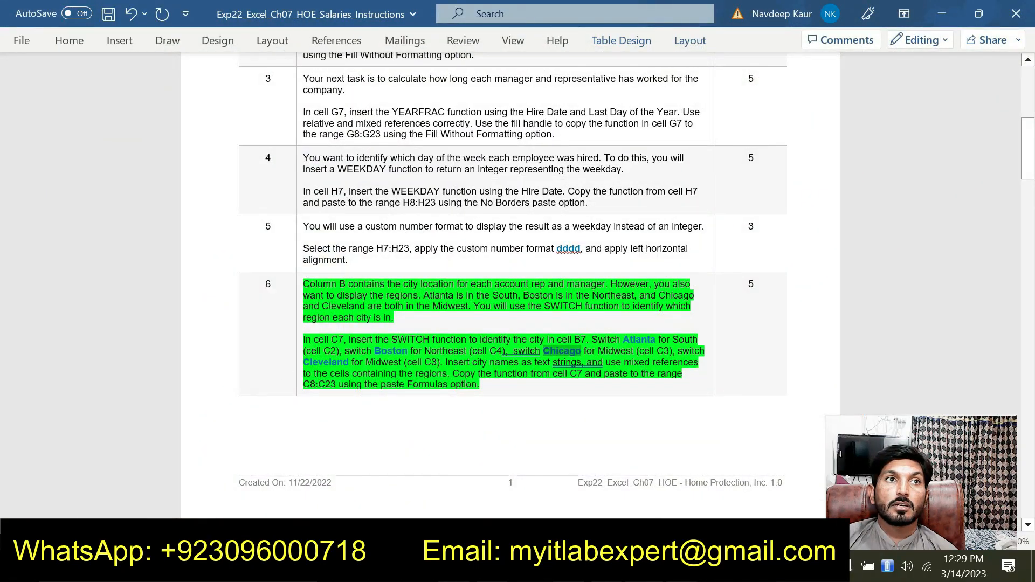
double_click(300, 362)
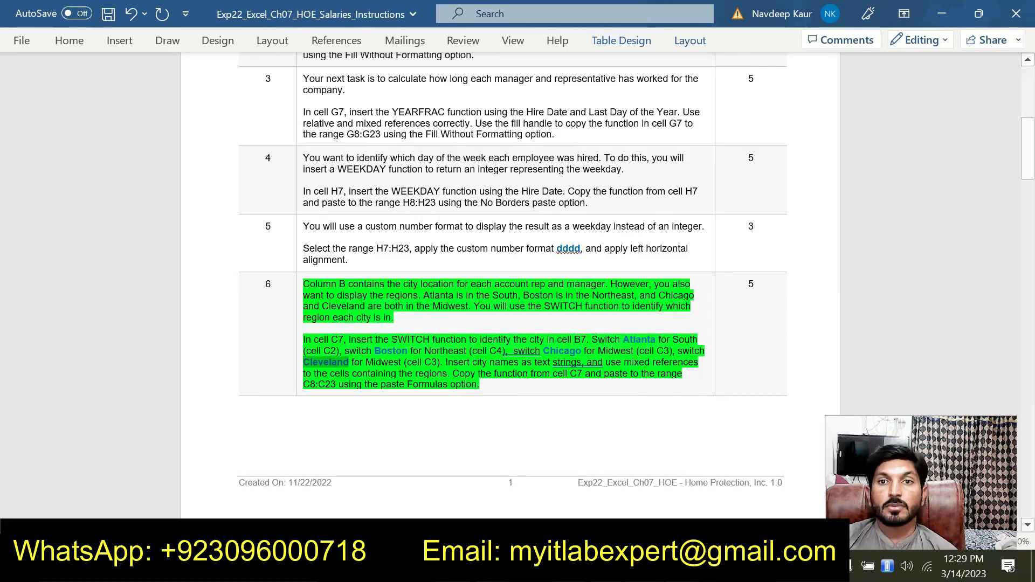
key("alt+Tab")
type("\"")
key("BackSpace")
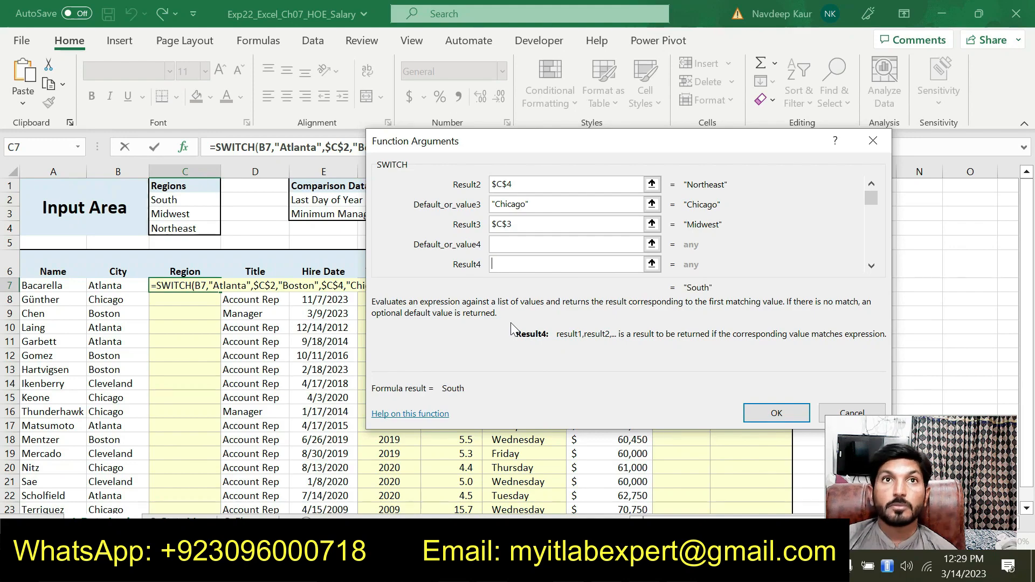
left_click(507, 245)
type("\"Cleveland\"")
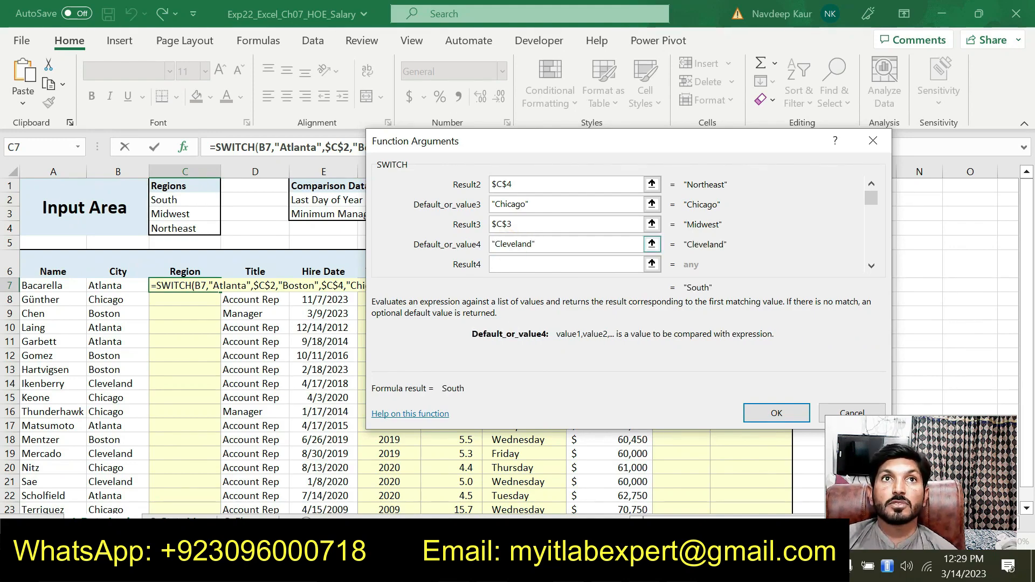
- Check Cleveland's region cell in the Word instructions, set Result4 in Excel to $C$3, and complete the SWITCH function in C7
left_click(508, 264)
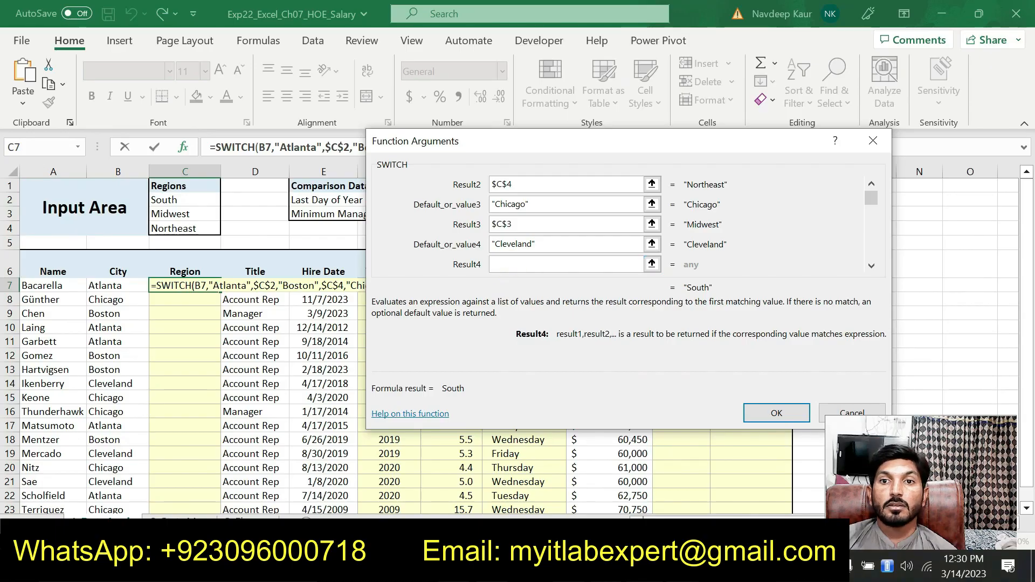
key("alt+Tab")
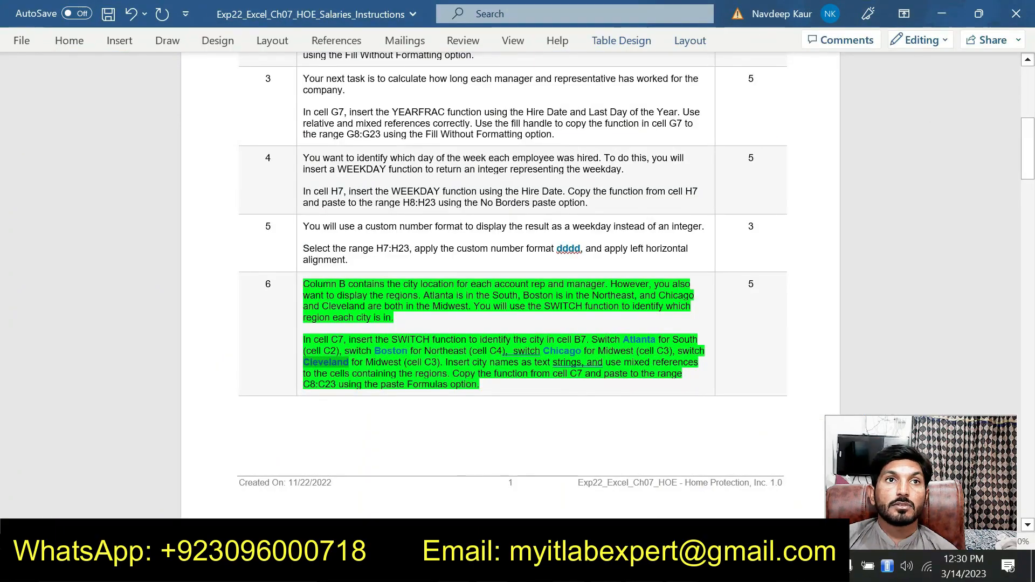
left_click_drag(437, 363, 407, 362)
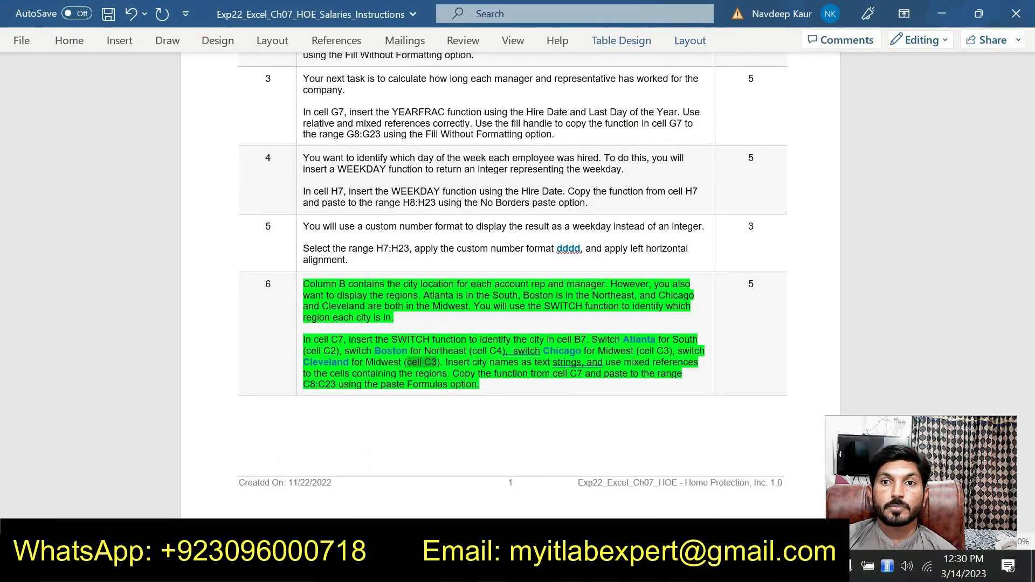
key("alt+Tab")
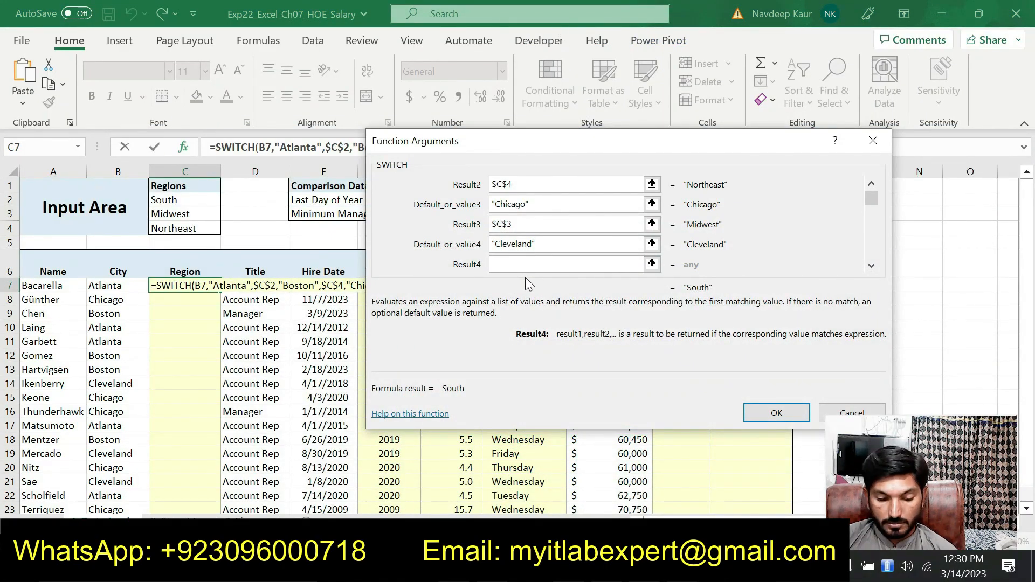
type("c2")
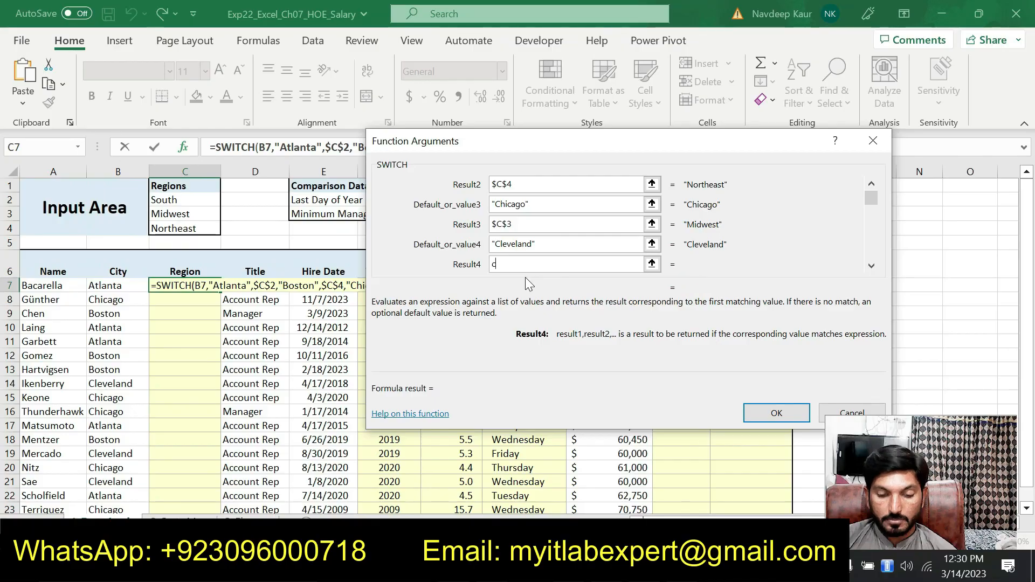
key("BackSpace")
key("BackSpace")
type("C3")
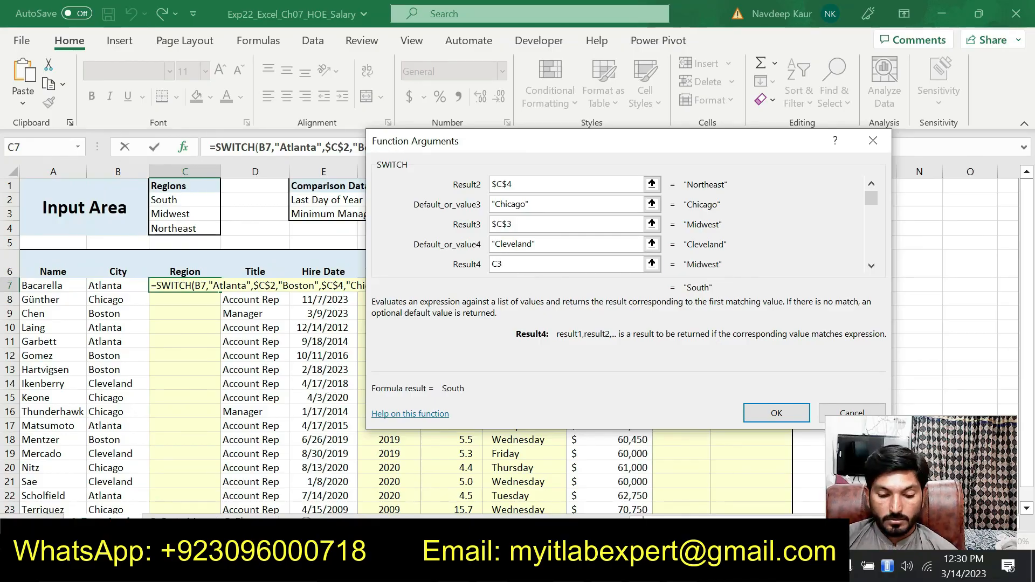
left_click(493, 264)
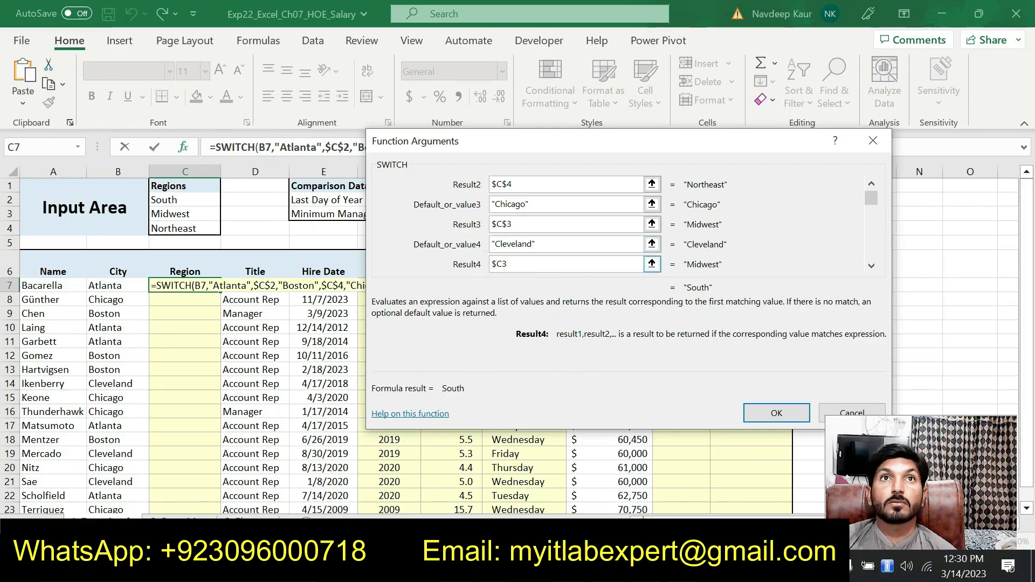
left_click(765, 419)
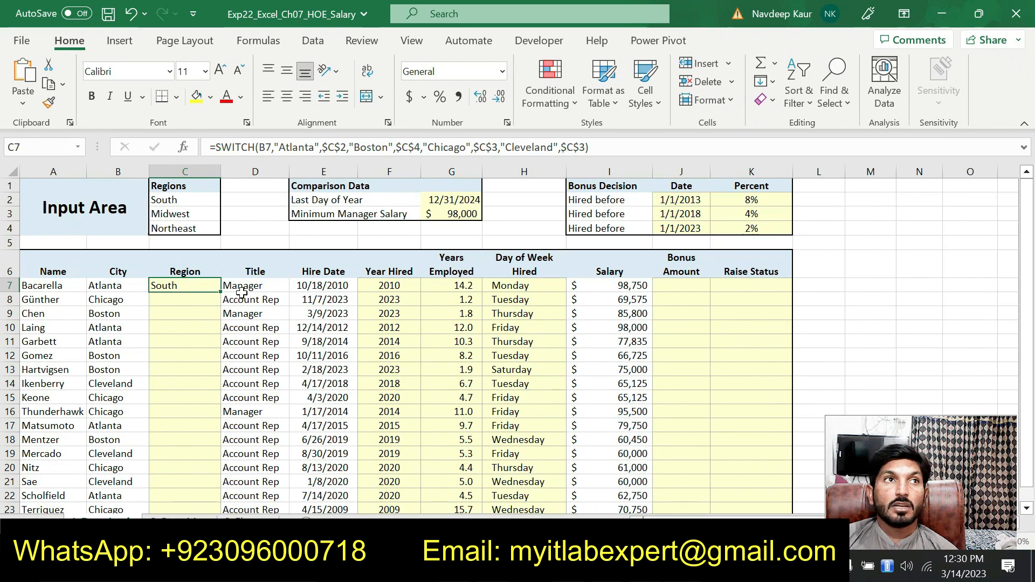
- Fill the SWITCH formula from C7 down through C23, and compare Atlanta's region with the step 6 instructions in Word
left_click_drag(219, 293, 210, 484)
left_click(173, 259)
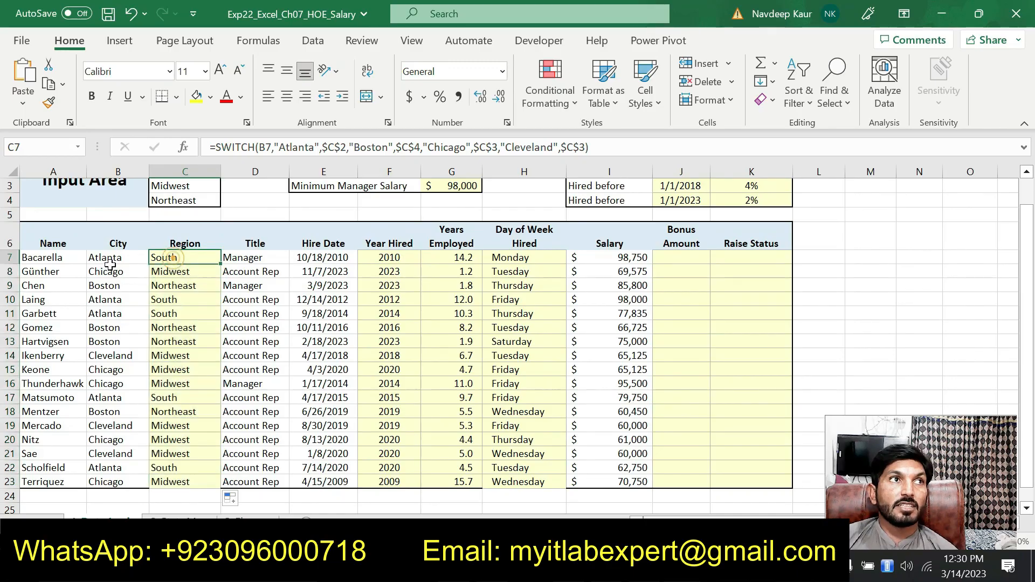
left_click(113, 258)
key("alt+Tab")
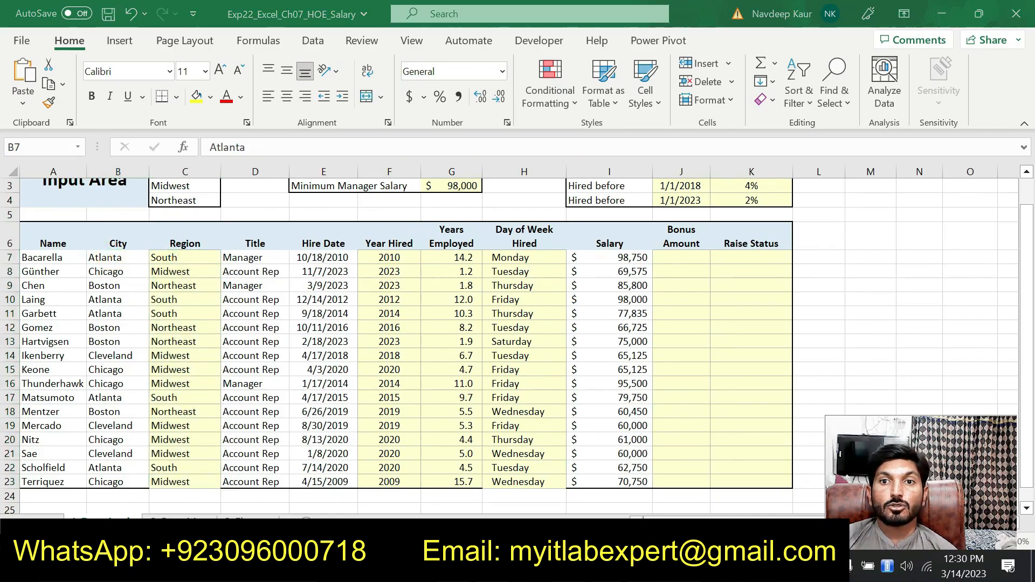
left_click_drag(624, 340, 698, 340)
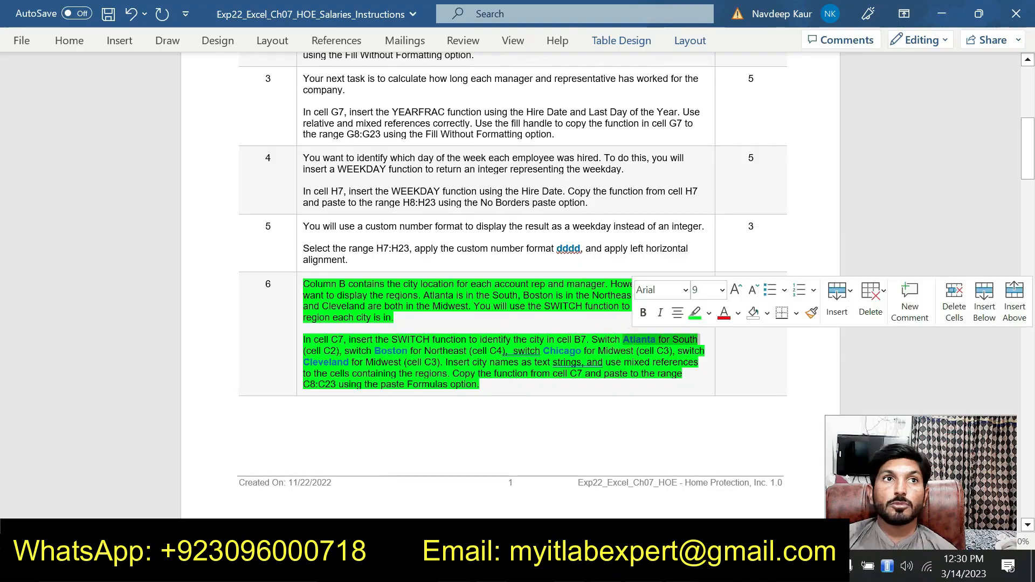
- Compare Boston's region in the Word step 6 instructions with row 9 in Excel, and inspect the SWITCH formula in C9
left_click_drag(375, 351, 467, 351)
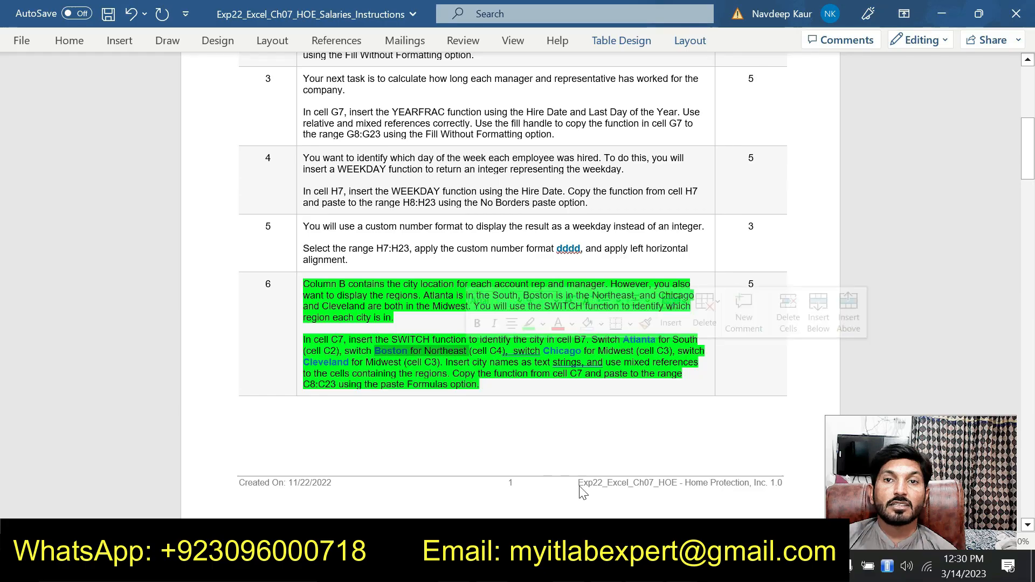
key("alt+Tab")
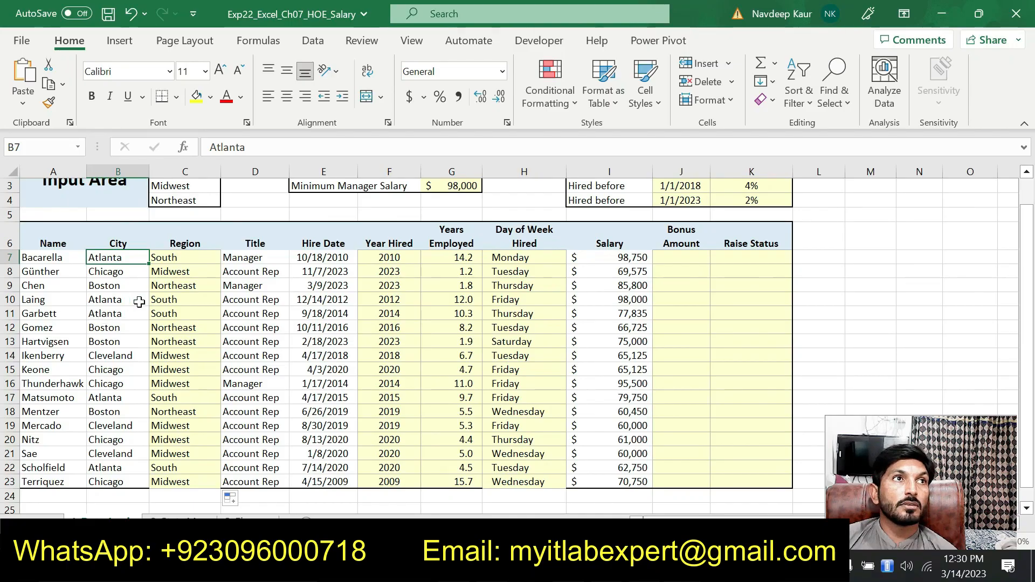
left_click(124, 287)
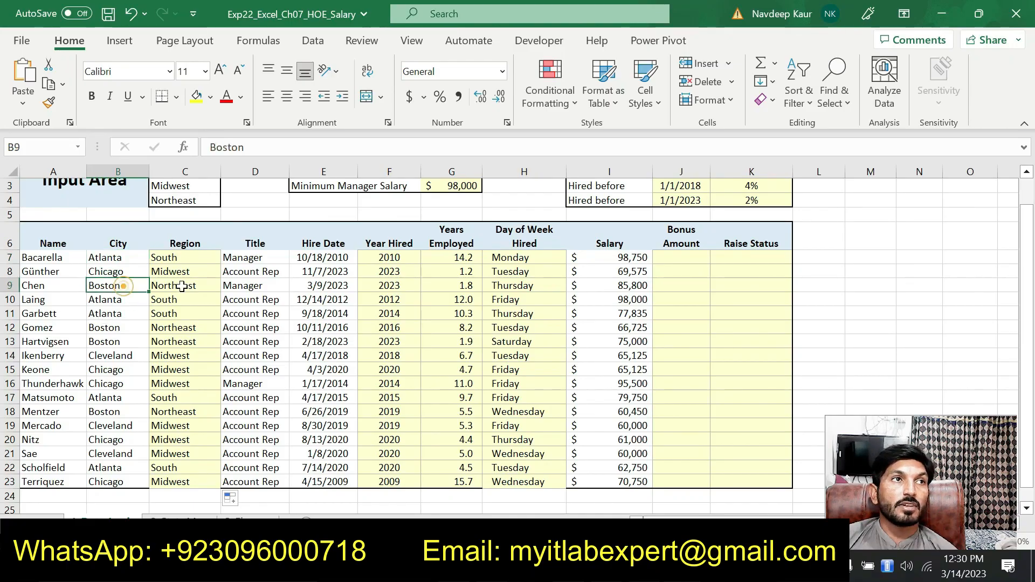
left_click(184, 287)
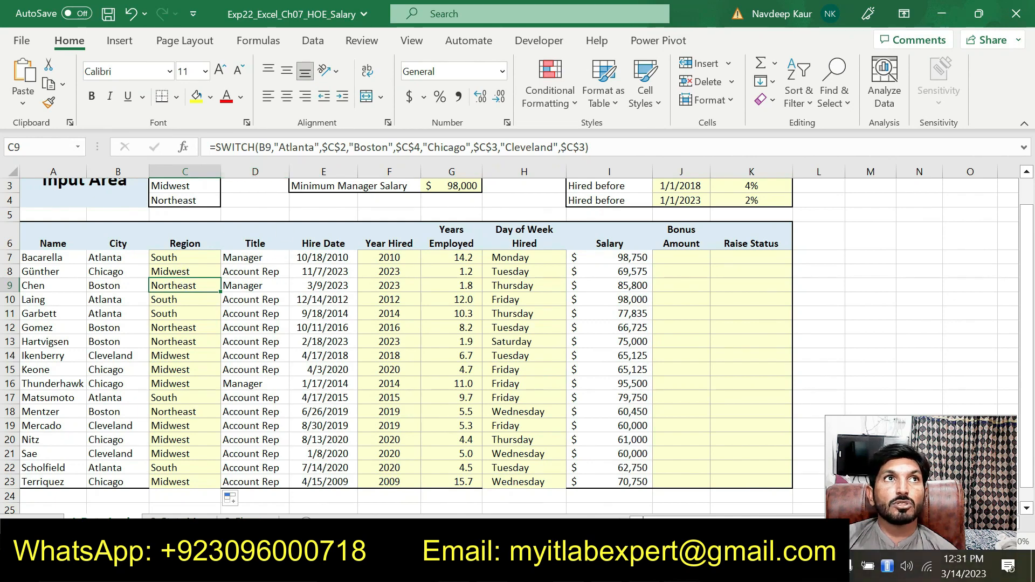
left_click_drag(214, 147, 588, 148)
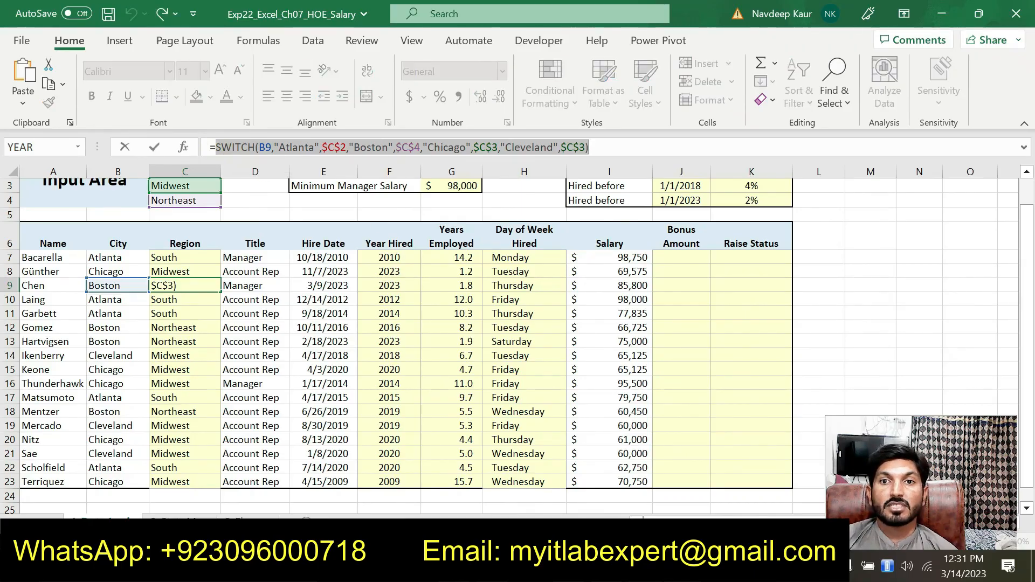
- Switch to the Word instructions and undo the green highlighting on the step 6 text
key("alt+Tab")
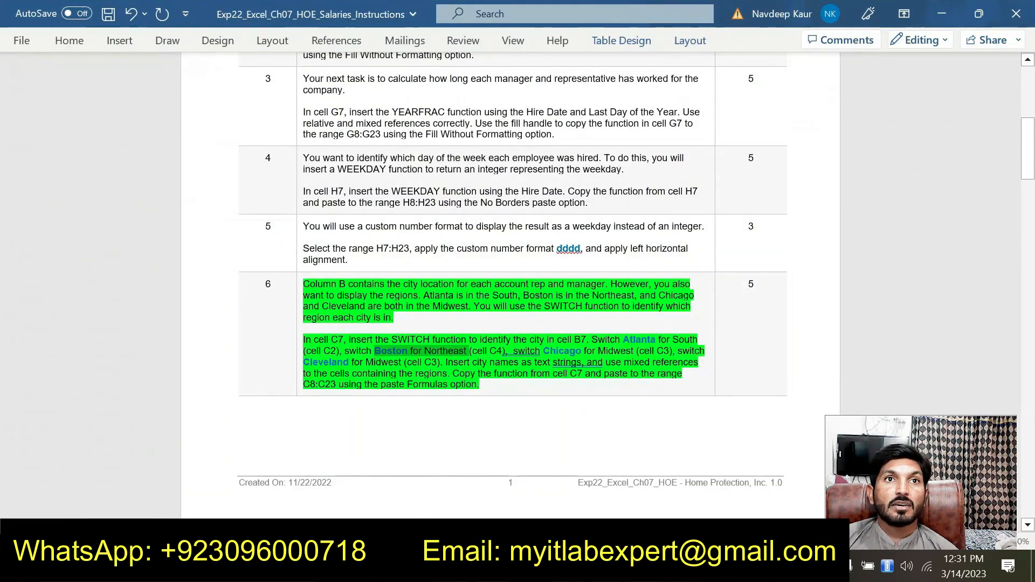
left_click(500, 385)
key("ctrl+z")
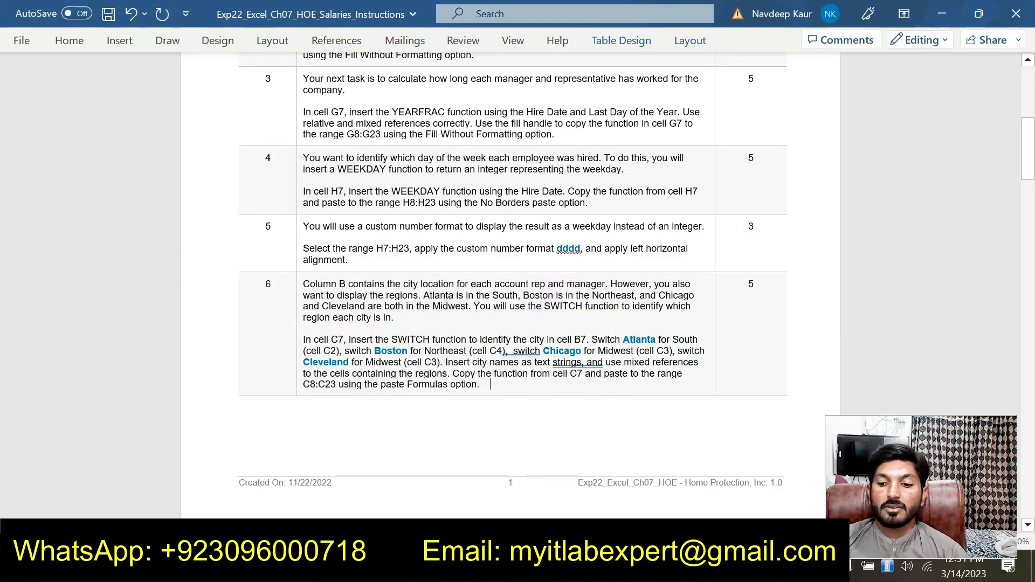
- Highlight the step 7 instructions in green in Word, then return to cell J7 of the Salary workbook in Excel
left_click_drag(1034, 147, 1034, 212)
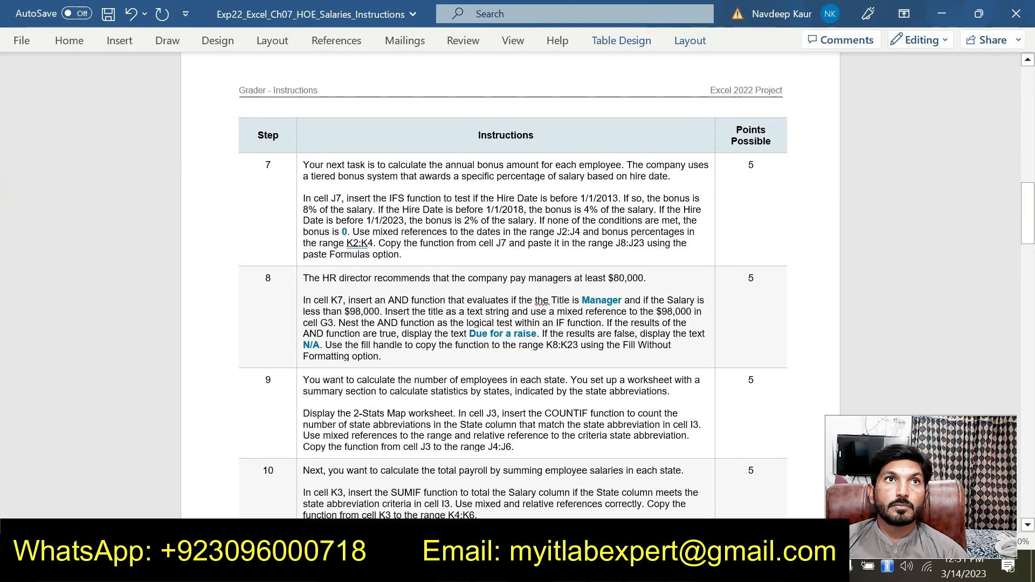
left_click_drag(402, 255, 303, 164)
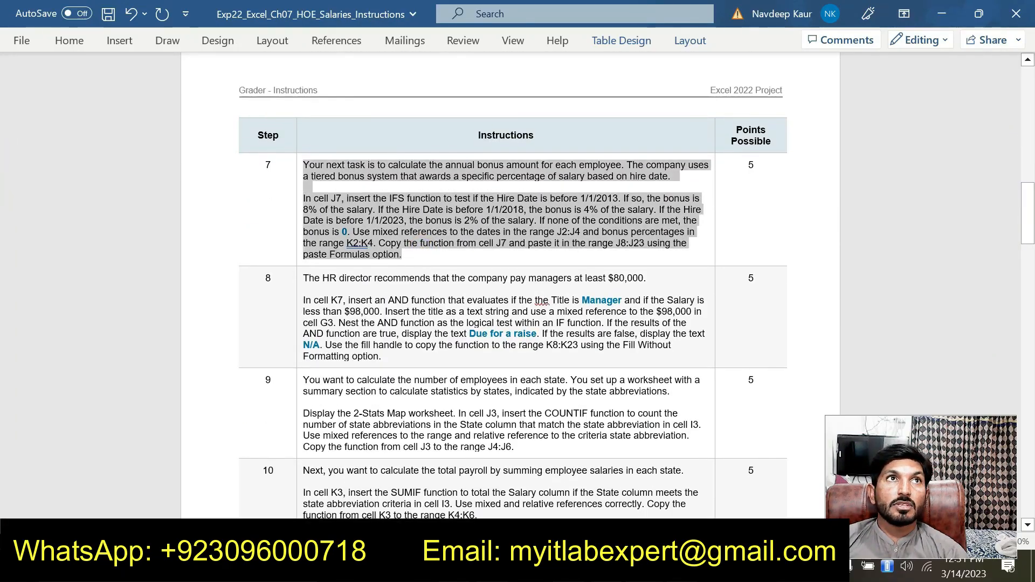
left_click(369, 134)
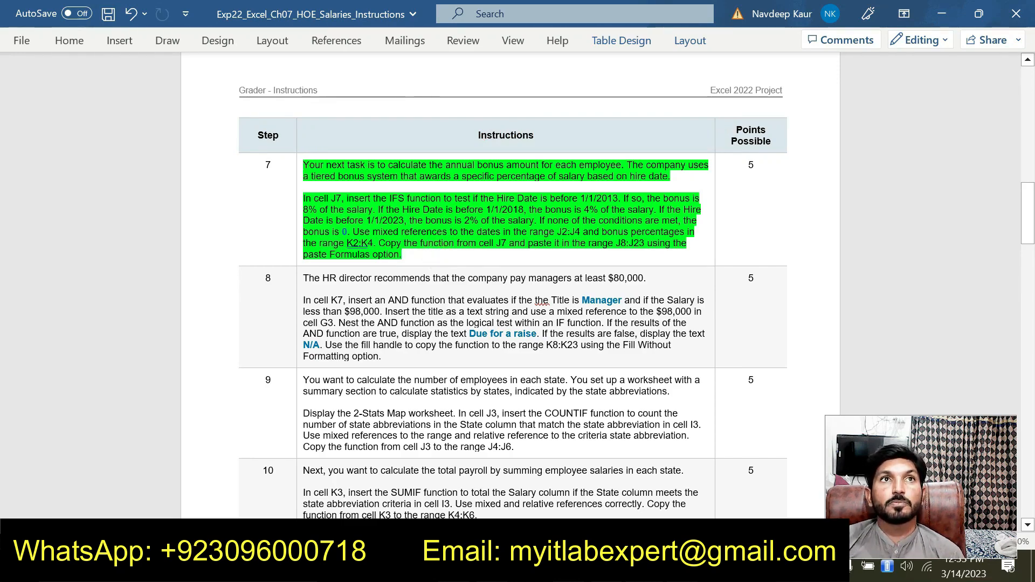
mouse_move(681, 566)
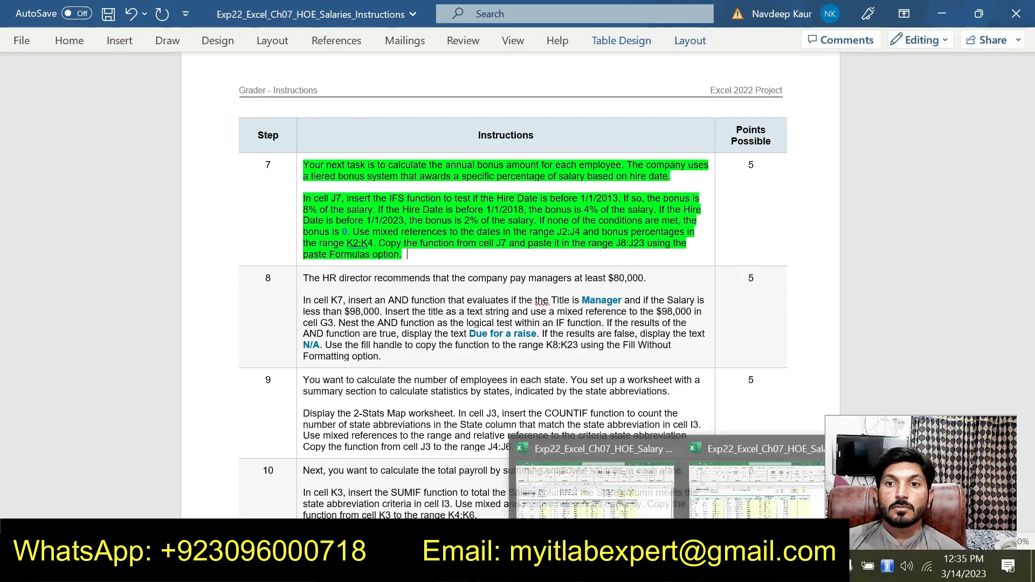
left_click(642, 566)
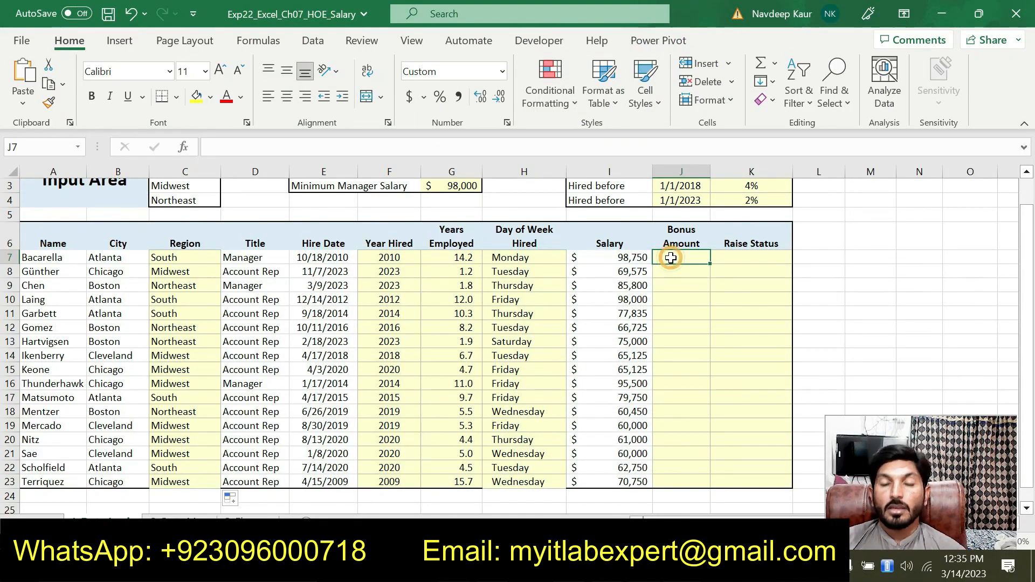
type("=IFS")
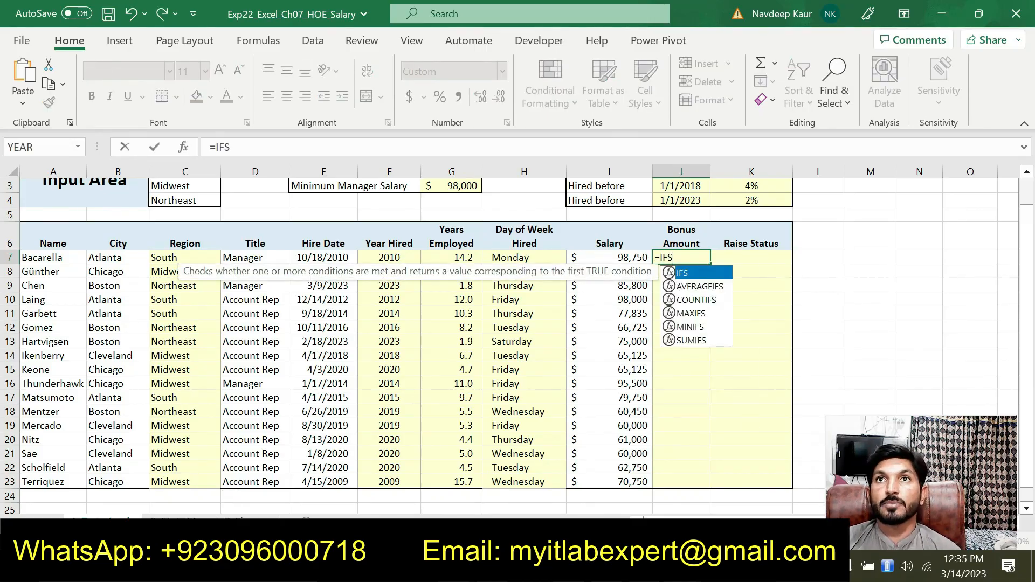
double_click(681, 273)
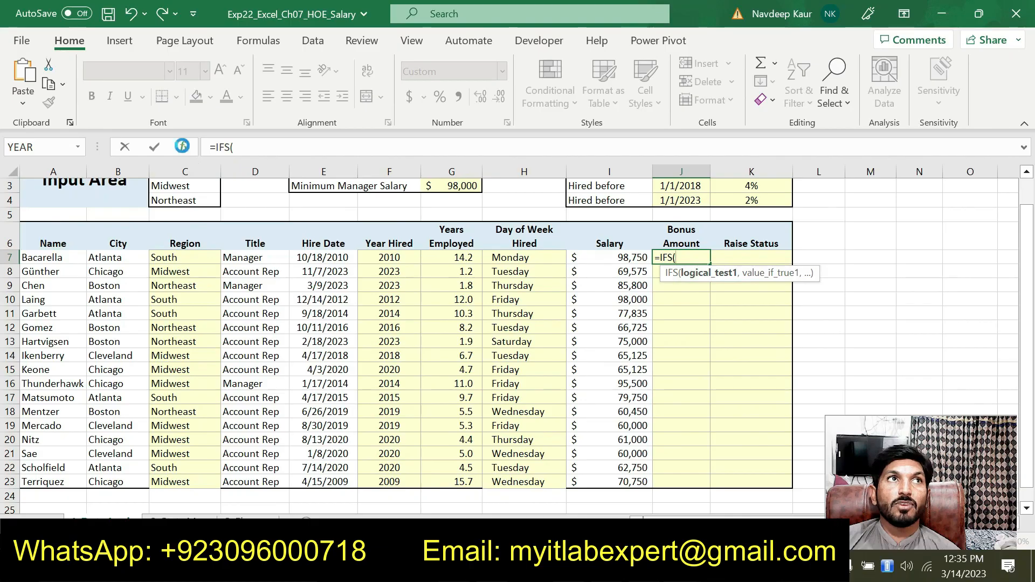
left_click(184, 147)
left_click_drag(571, 194, 300, 176)
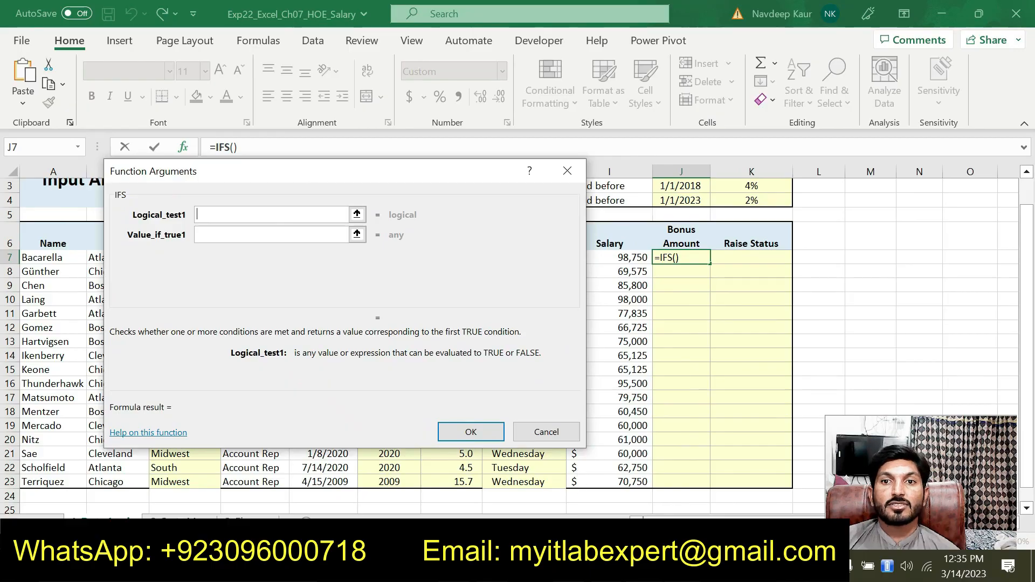
key("alt+Tab")
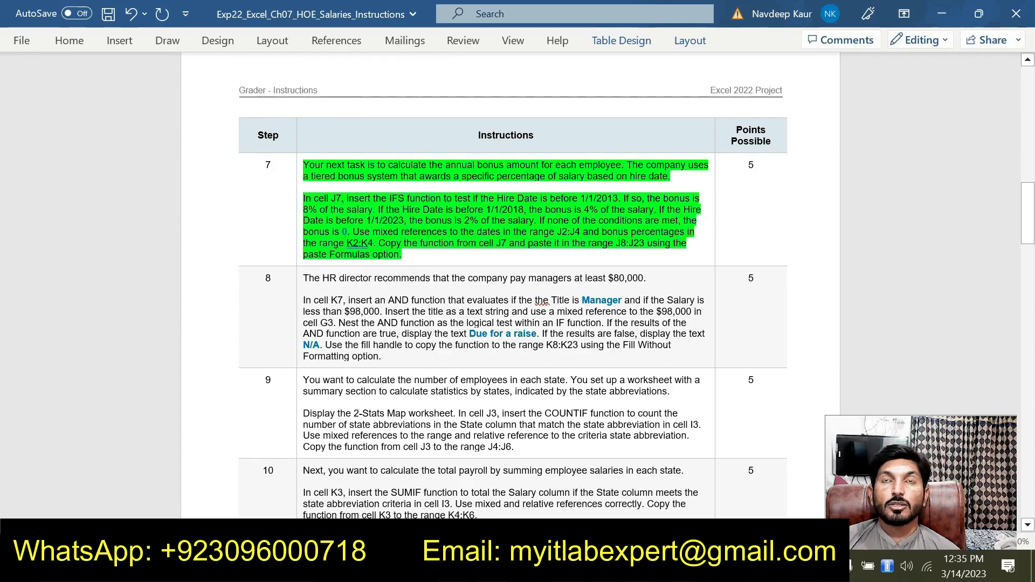
key("alt+Tab")
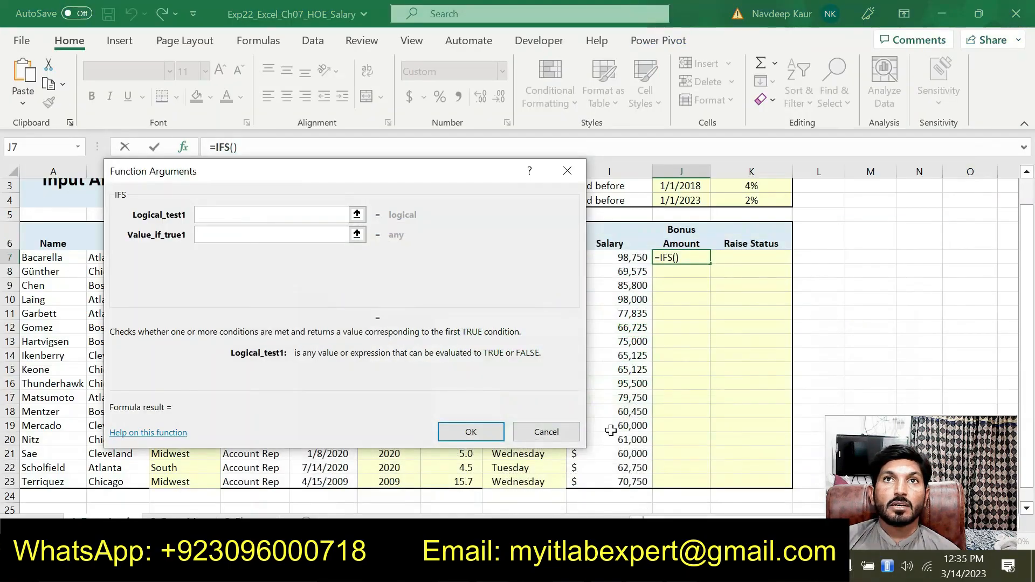
left_click_drag(428, 173, 404, 248)
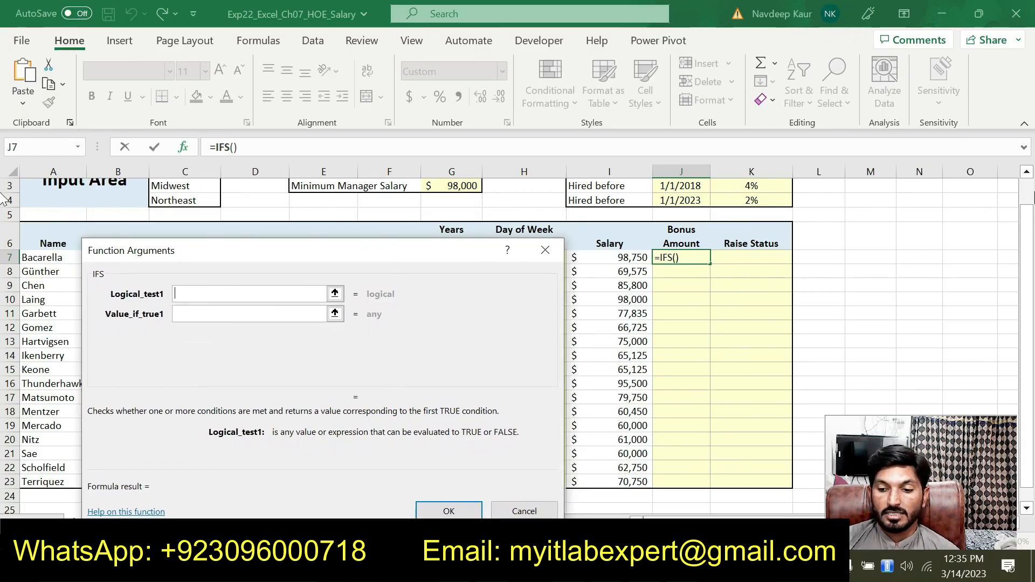
left_click(558, 252)
- Start an IFS function in J7 with Logical_test1 comparing the hire date to the first bonus date as E7<$J$2
scroll(994, 196, "up", 1)
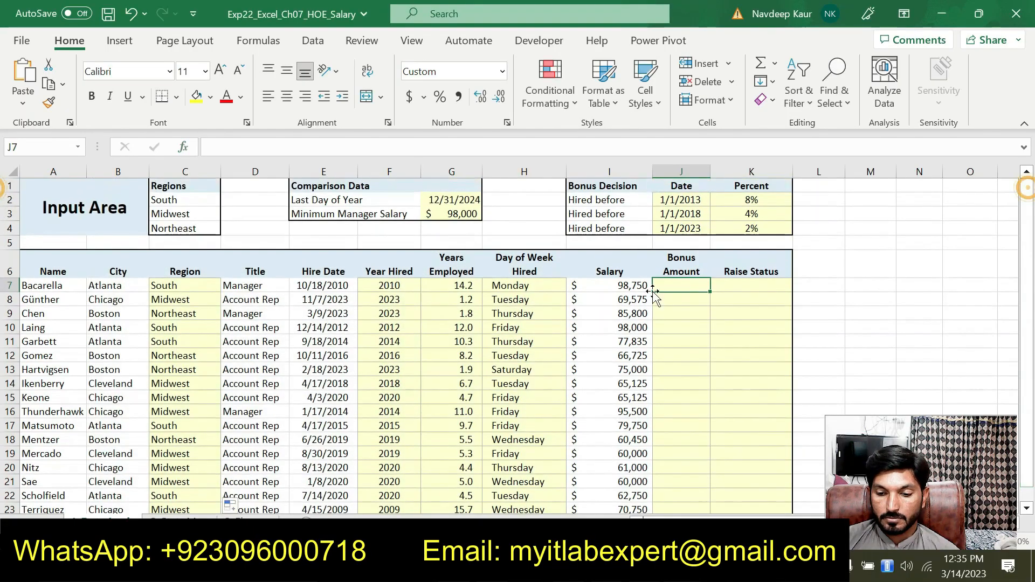
type("=IFS")
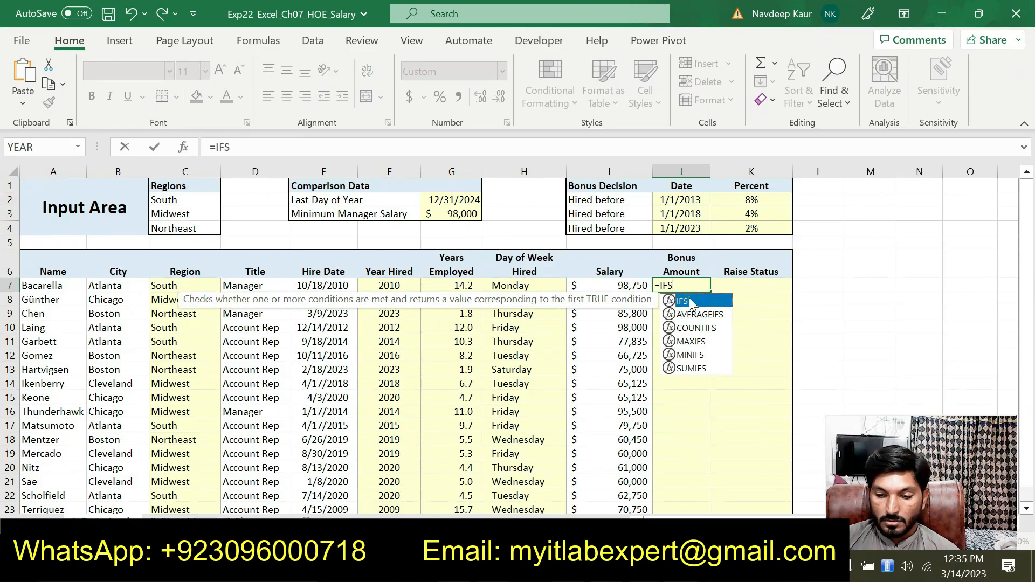
type("(")
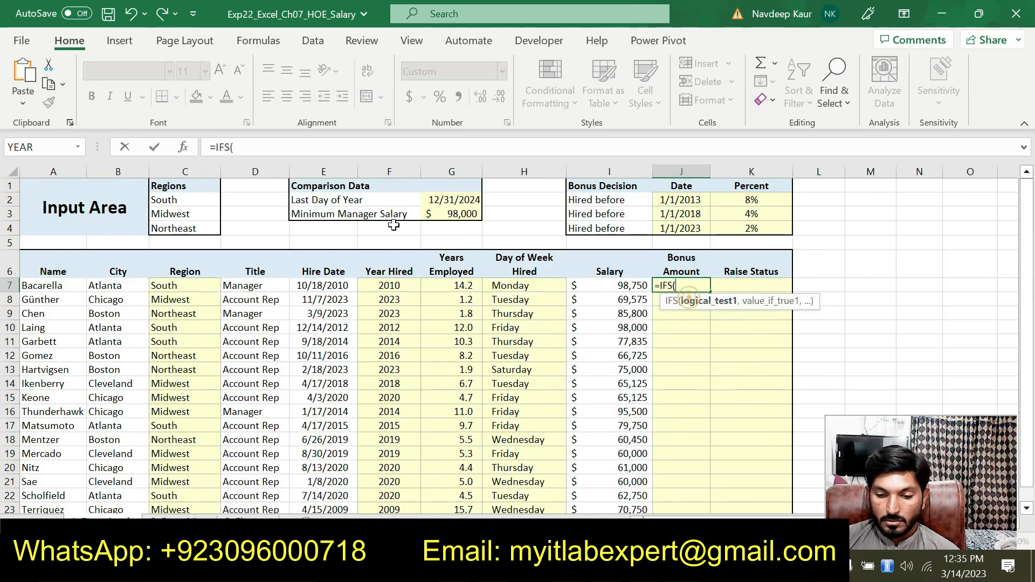
left_click(183, 148)
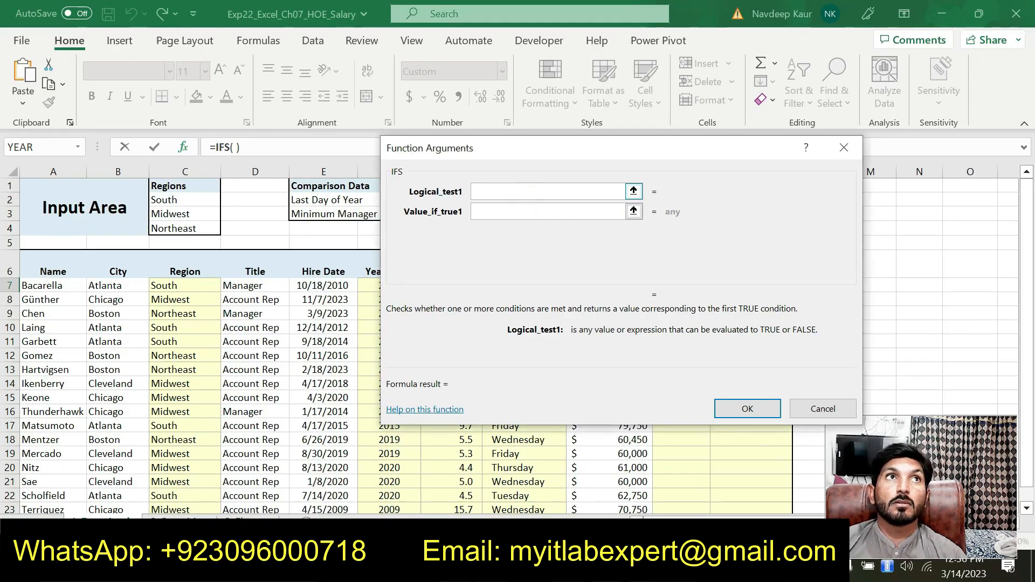
left_click(311, 286)
left_click_drag(500, 154, 215, 212)
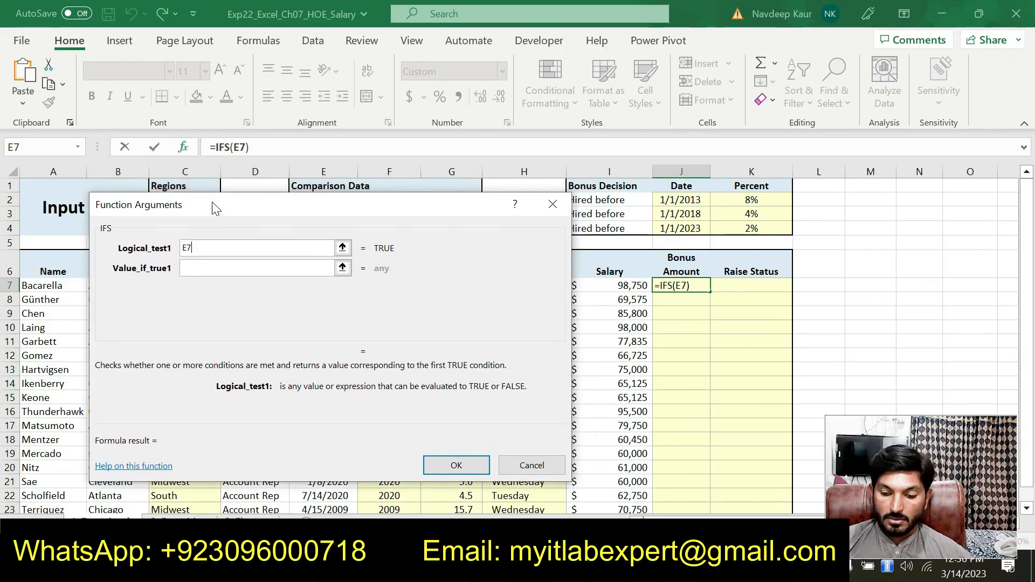
type("<")
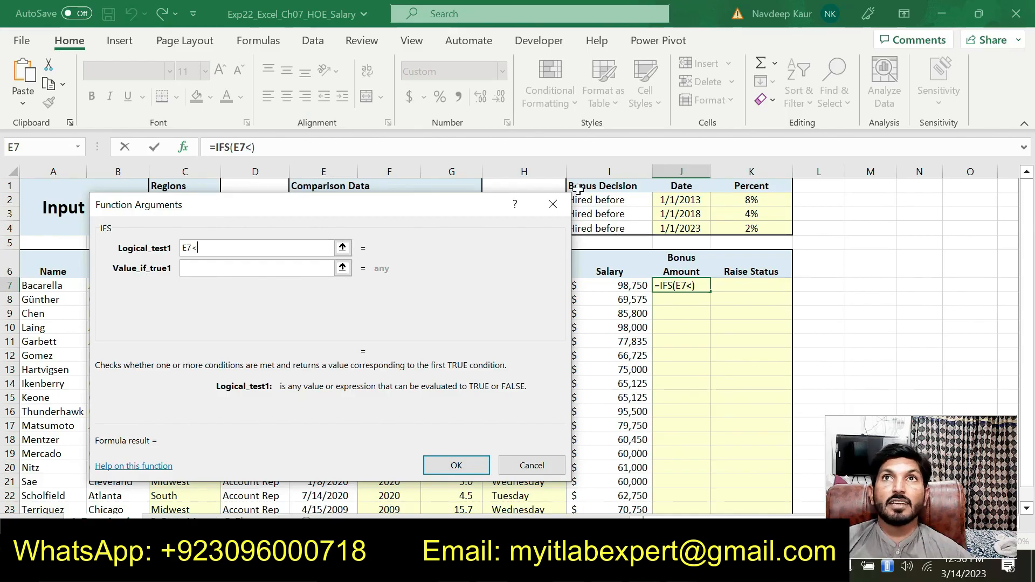
left_click(680, 200)
left_click(196, 248)
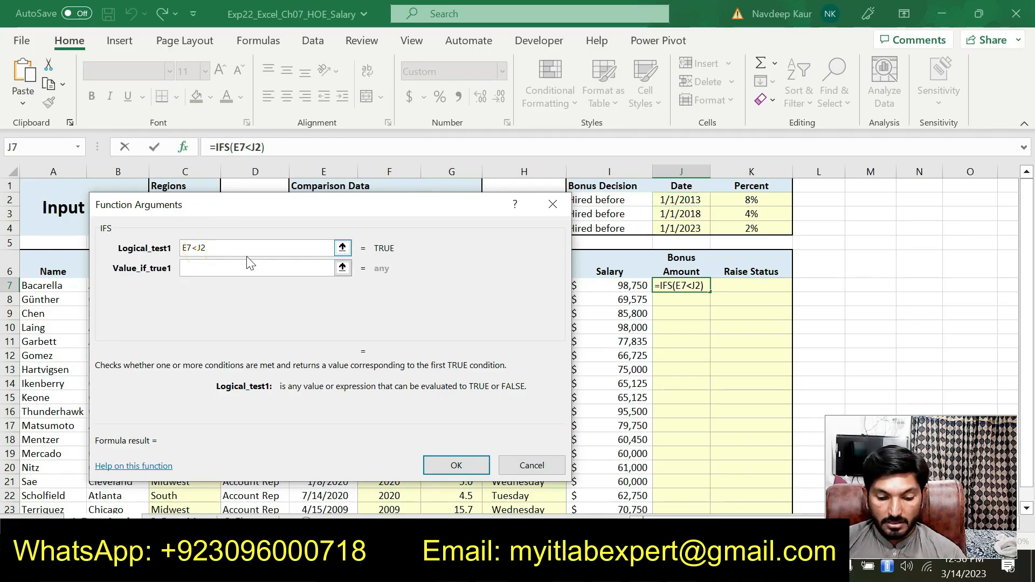
type("$")
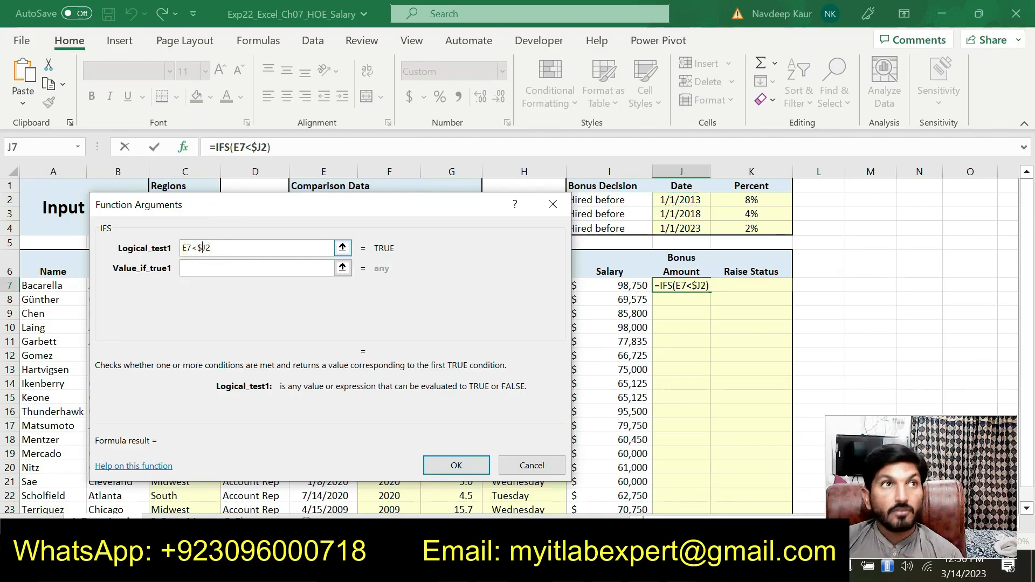
left_click(207, 248)
type("$")
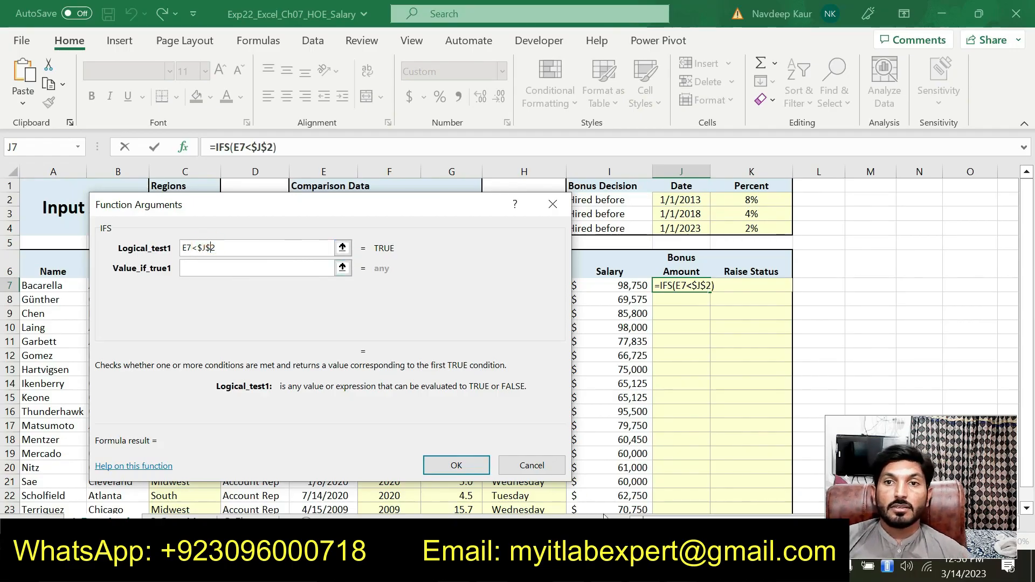
- Check the step 7 instructions in Word, and set Value_if_true1 of the IFS function in Excel to the 8% cell as $K$2
key("alt+Tab")
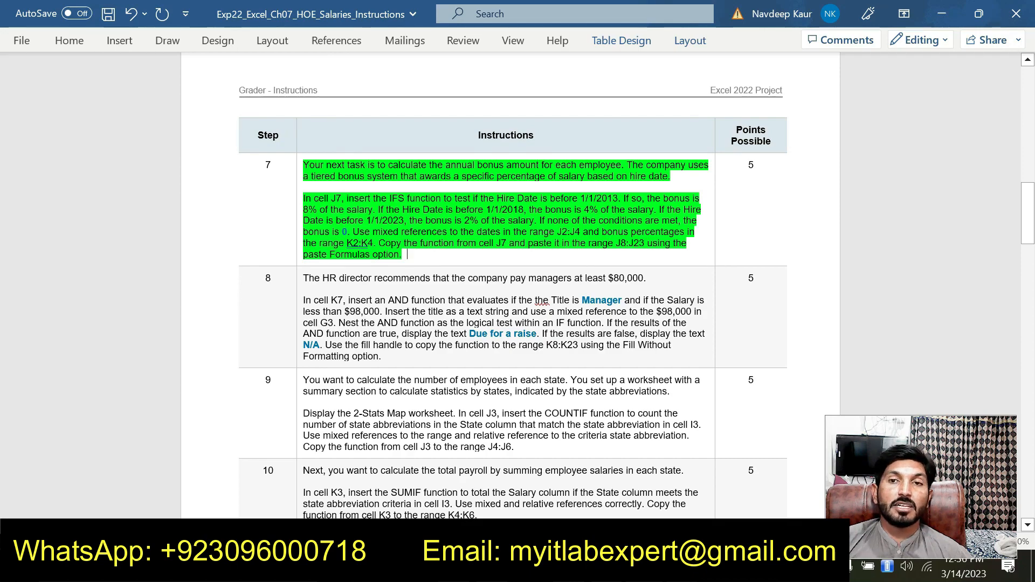
key("alt+Tab")
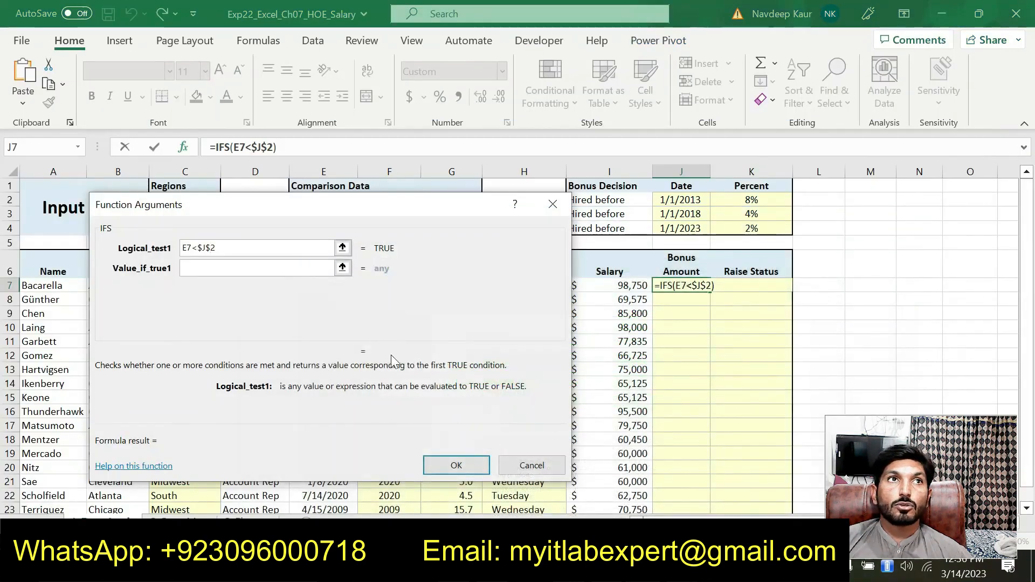
left_click(259, 265)
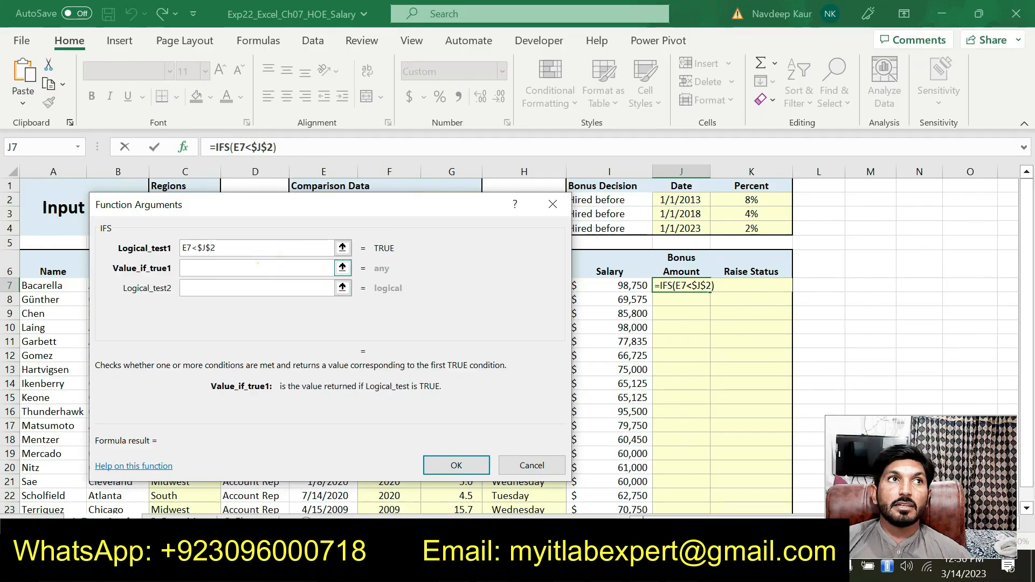
left_click(766, 201)
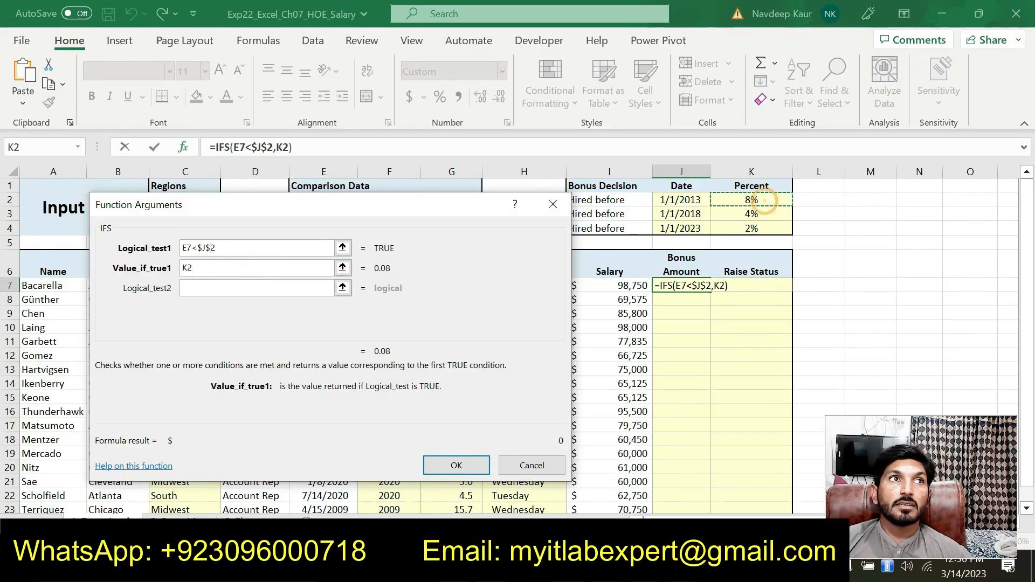
left_click(187, 268)
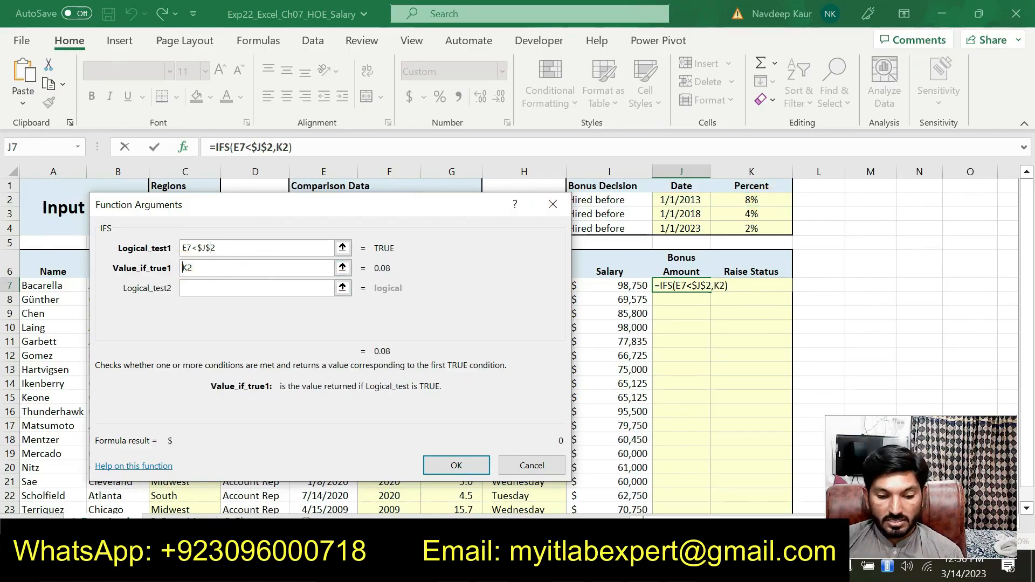
type("$")
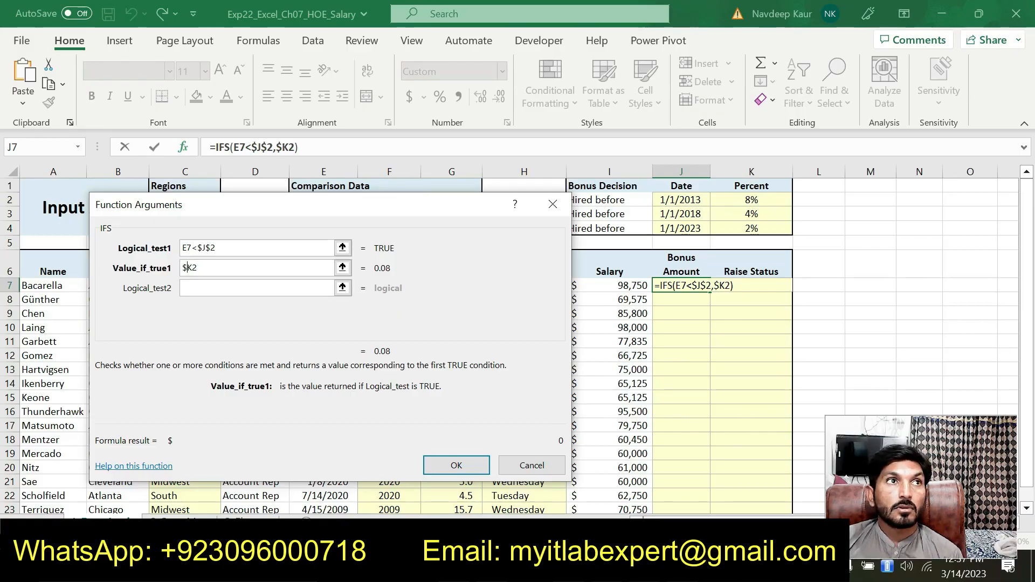
left_click(194, 268)
type("$")
- Multiply the percentage in Value_if_true1 by the salary cell as an absolute reference, giving $K$2*$I$7, and move on to Logical_test2
left_click(231, 268)
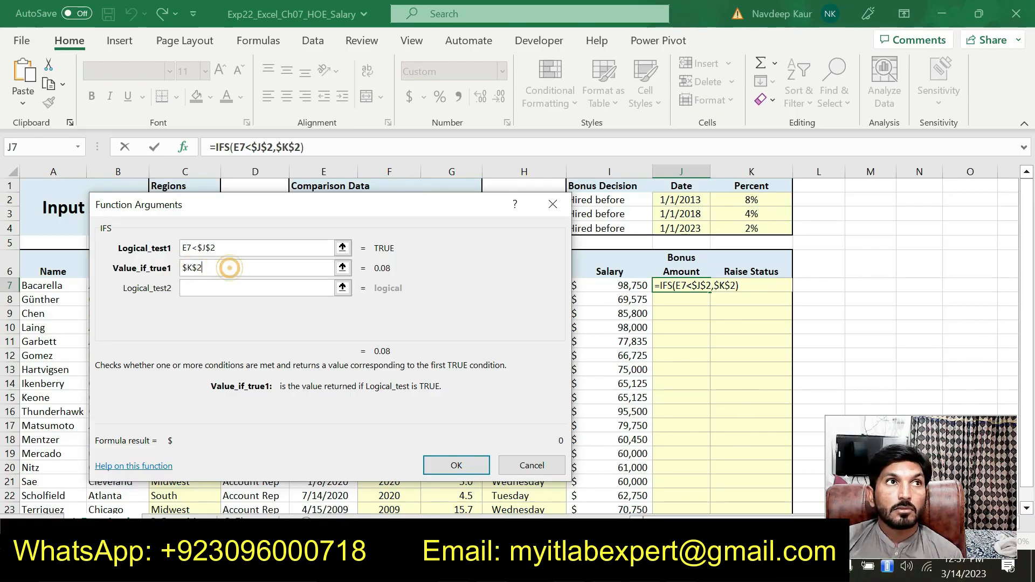
type("*")
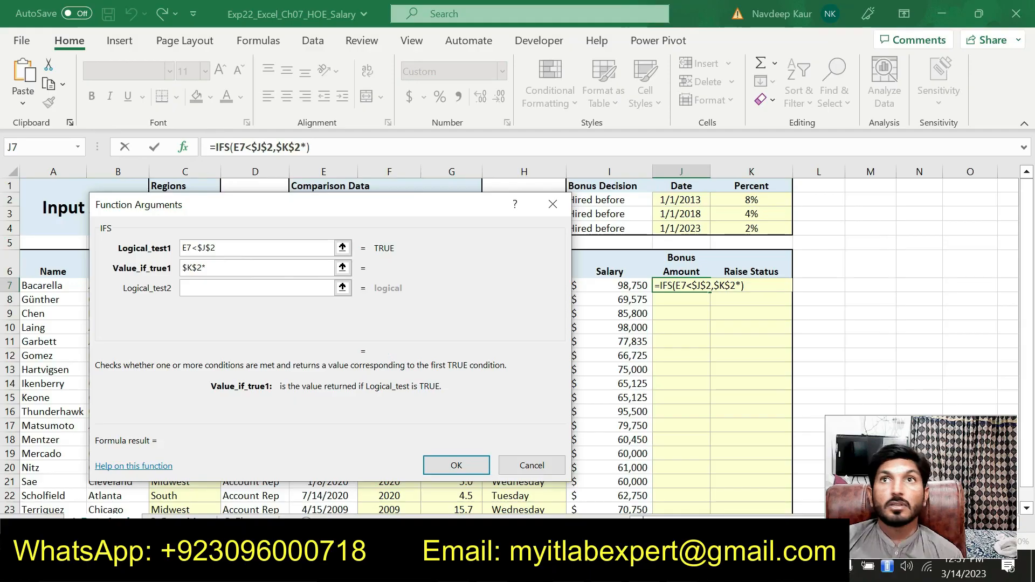
left_click(631, 285)
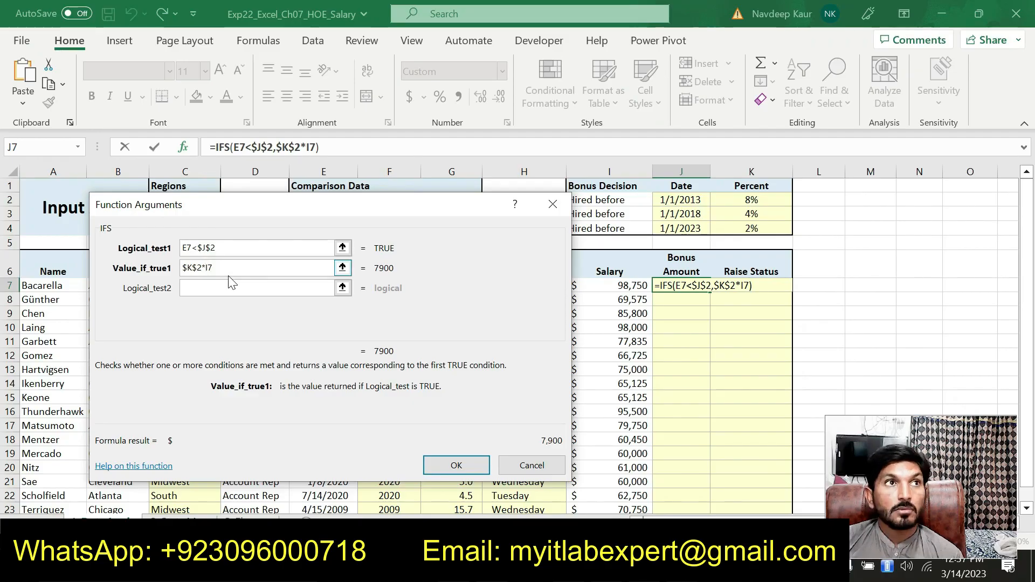
type("$")
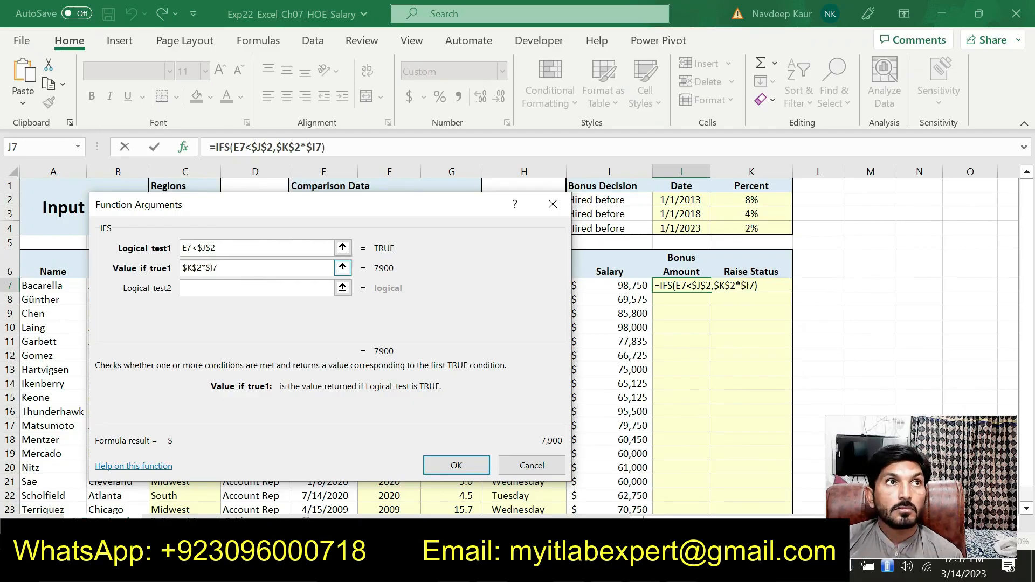
left_click(216, 268)
type("$")
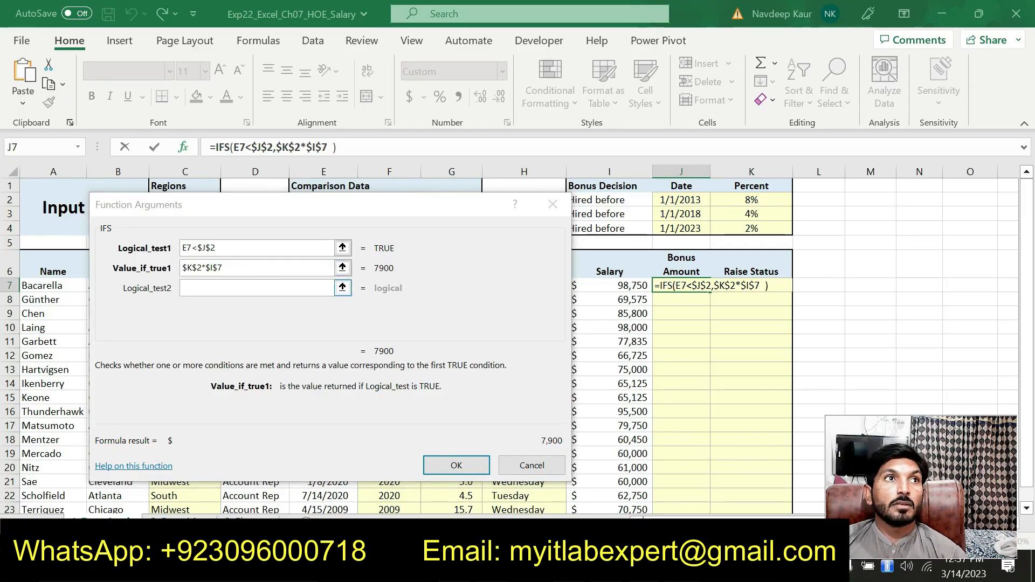
left_click(250, 289)
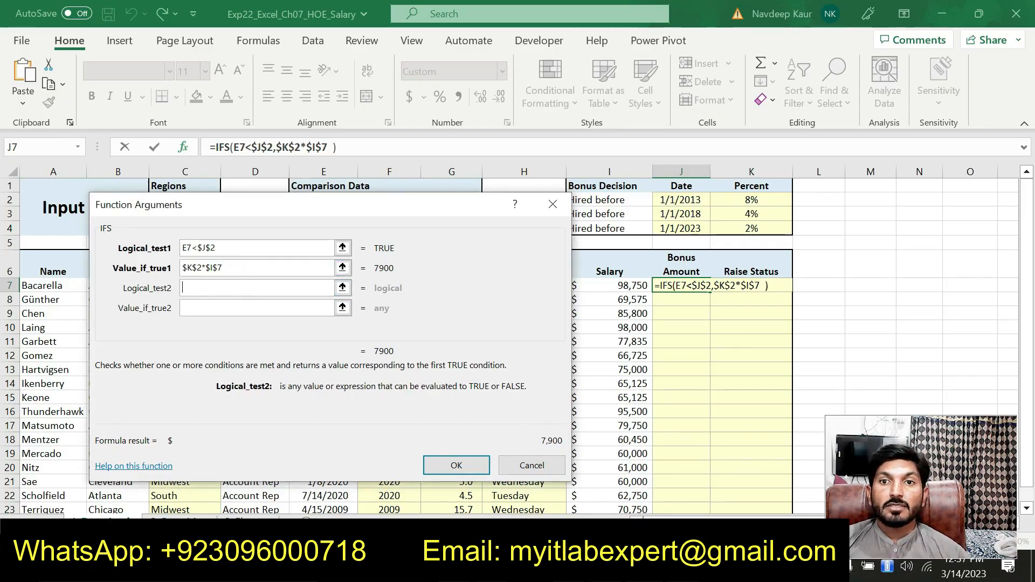
- Consult the 1/1/2018 hire-date condition in the Word instructions and set Logical_test2 of the IFS function in J7 to E7<$J$3
key("alt+Tab")
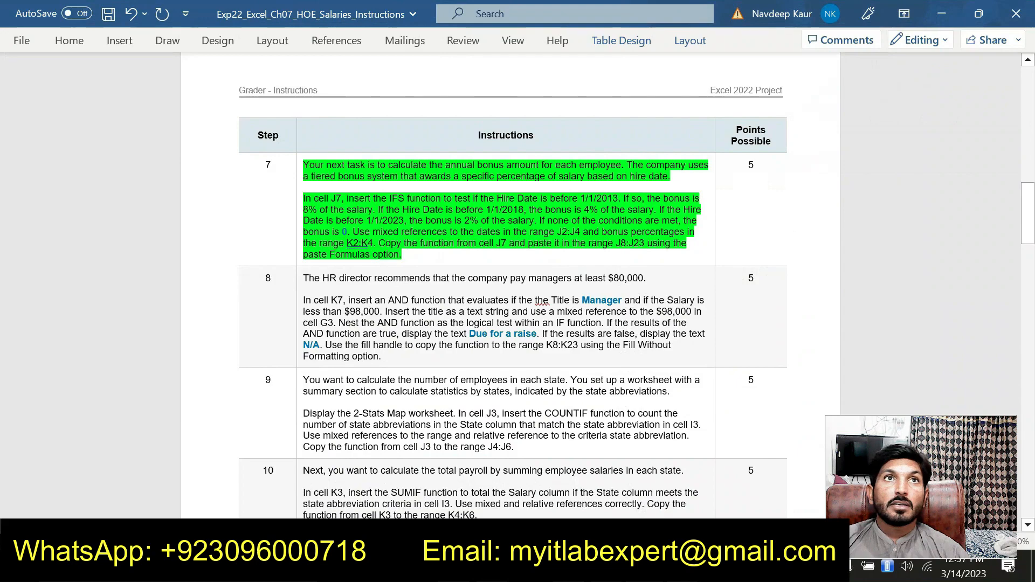
left_click_drag(422, 210, 523, 210)
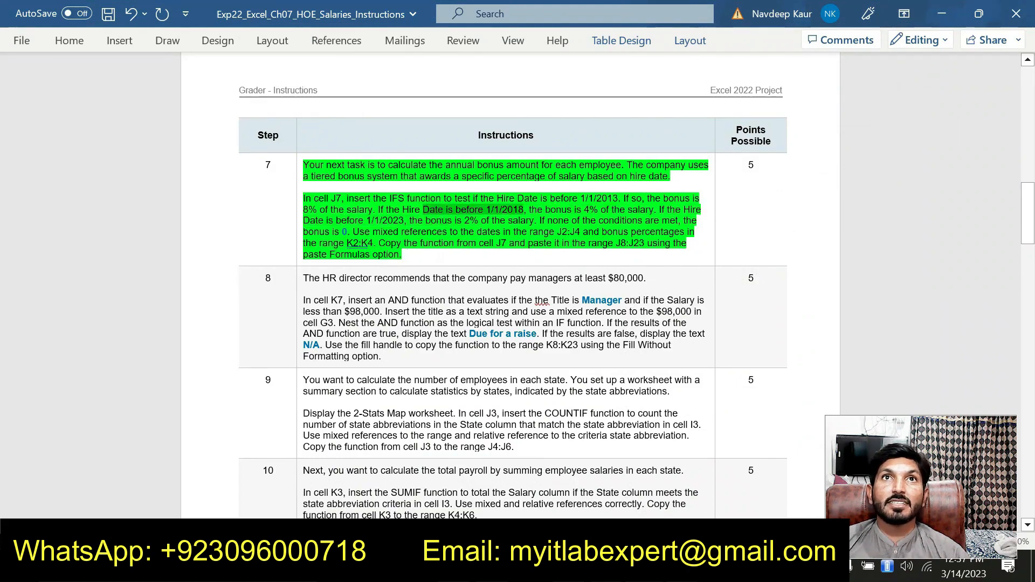
key("alt+Tab")
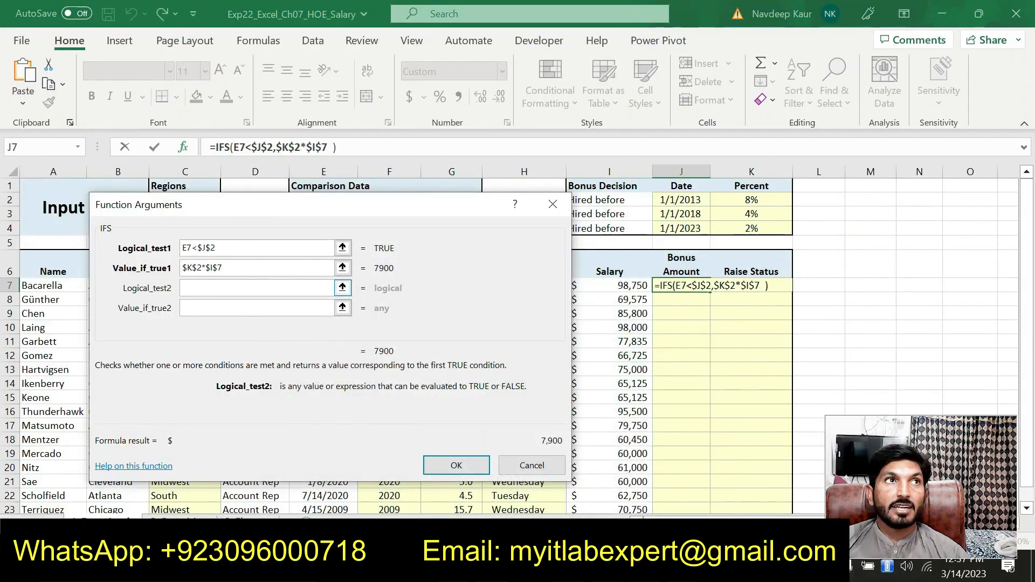
left_click_drag(248, 210, 531, 212)
left_click(311, 284)
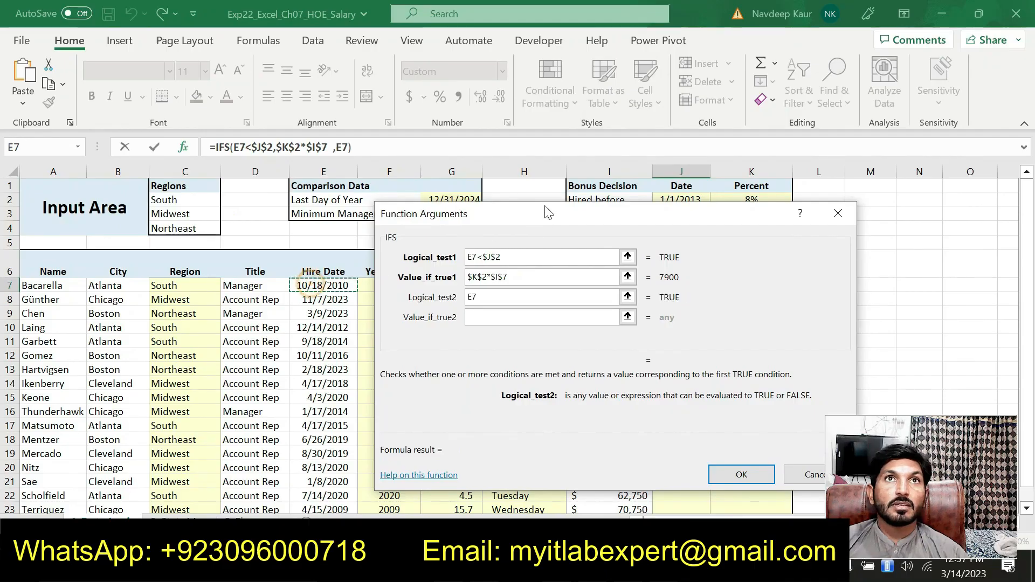
left_click_drag(529, 211, 279, 207)
type("<")
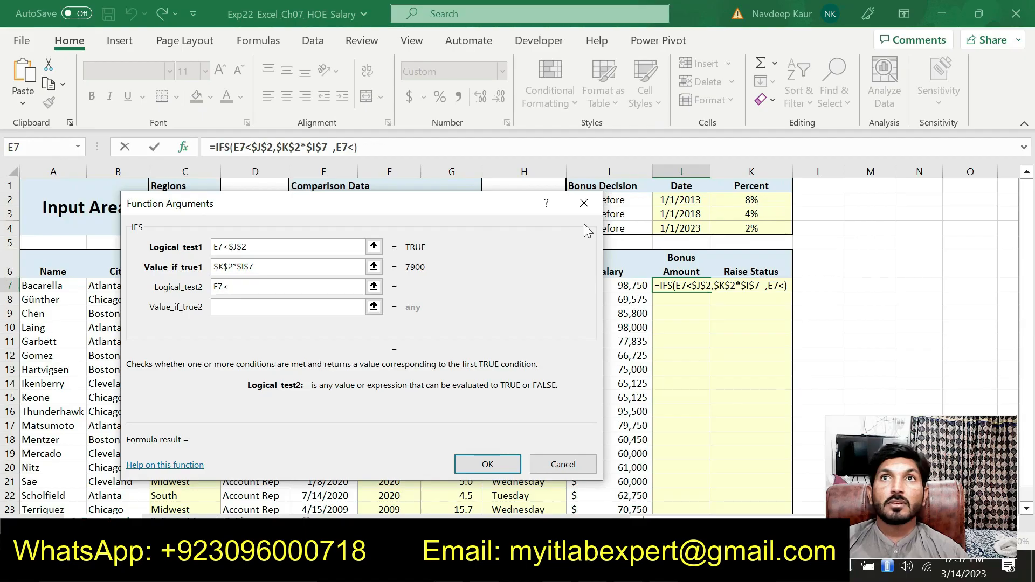
left_click(686, 213)
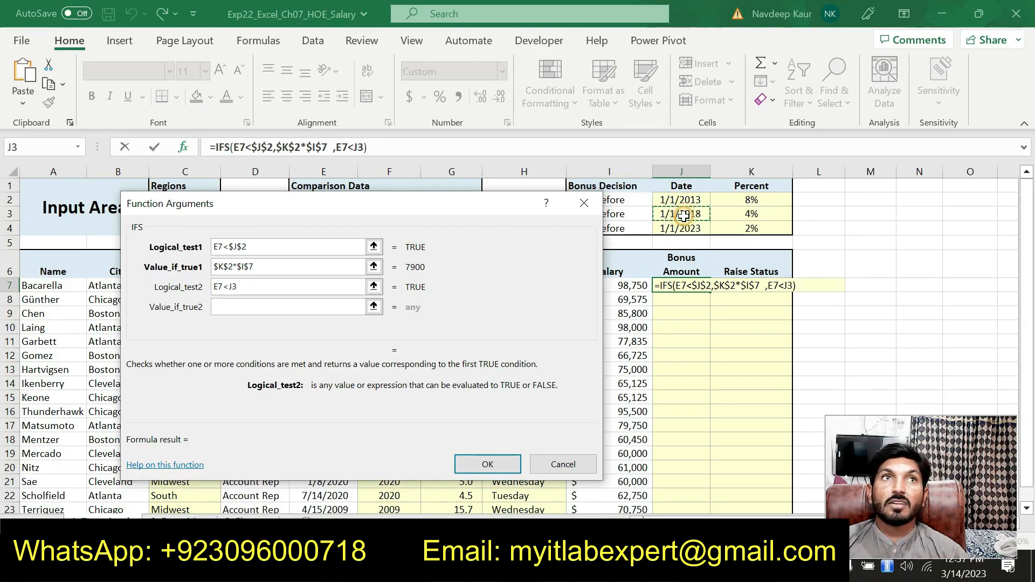
left_click(229, 285)
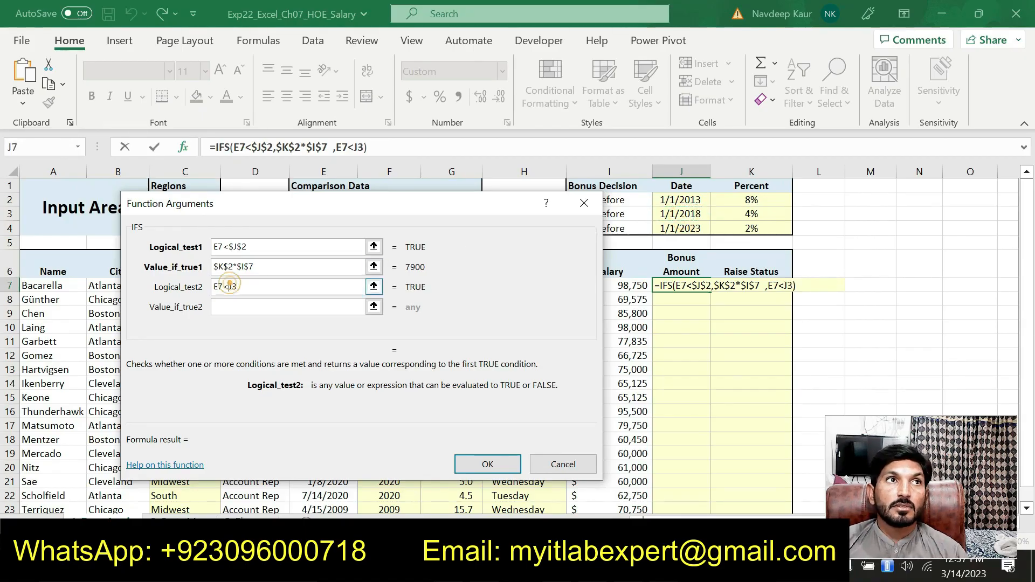
type("$J")
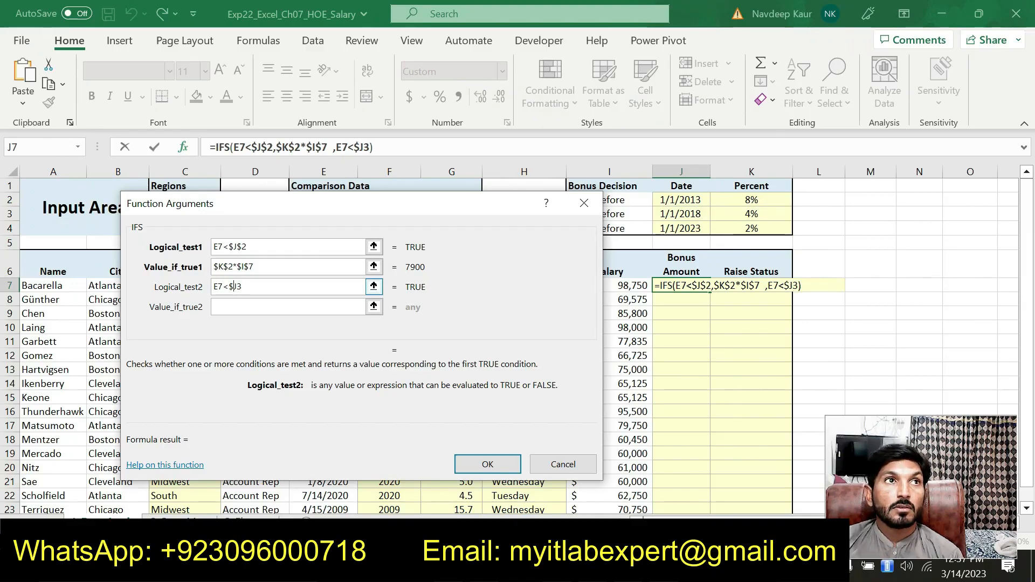
type("$")
key("Tab")
- Set Value_if_true2 of the IFS function to the absolute reference $K$3 for the second bonus percentage
left_click(243, 308)
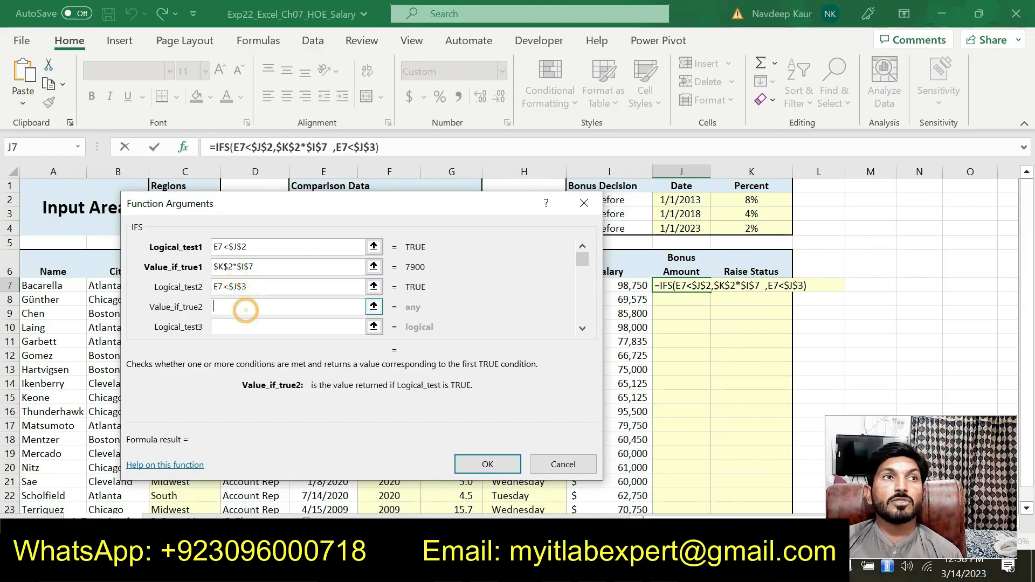
left_click(752, 215)
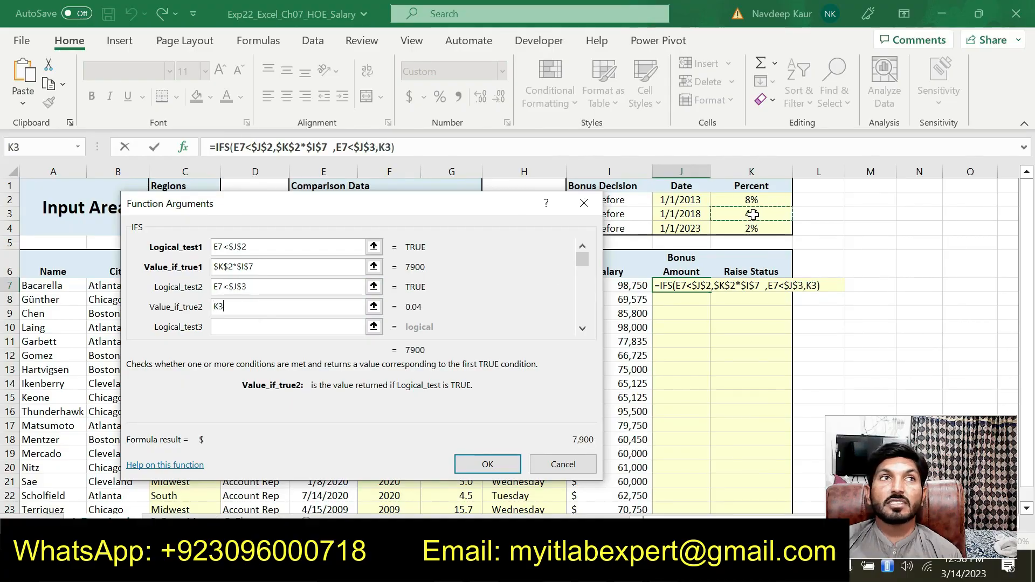
left_click(214, 306)
type("$")
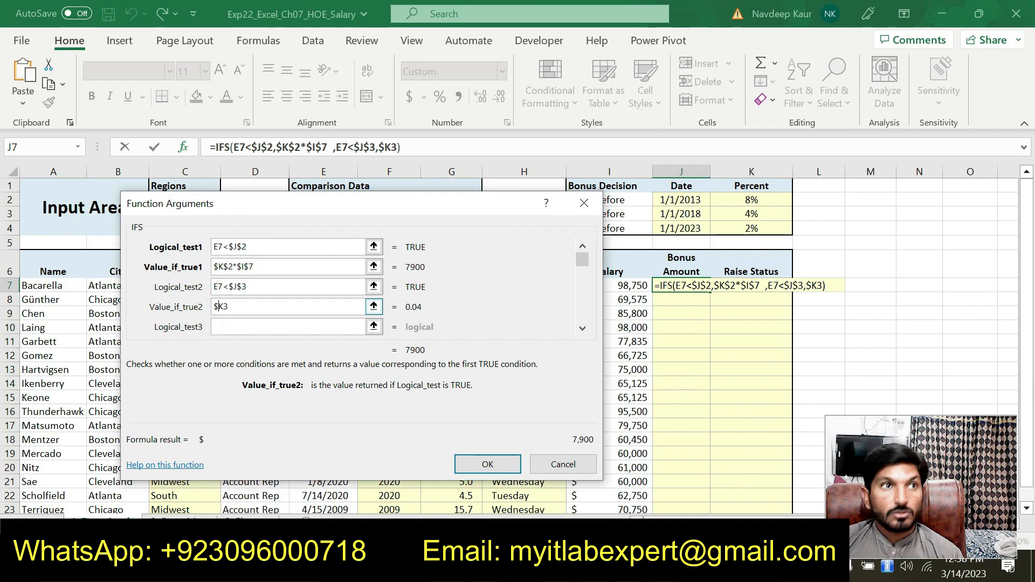
left_click(226, 307)
type("$")
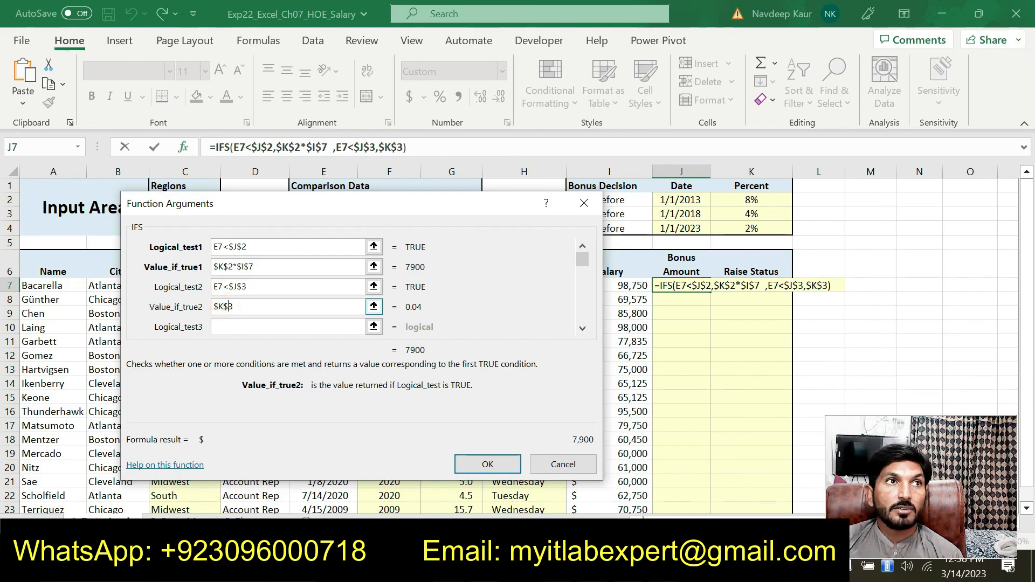
left_click(241, 306)
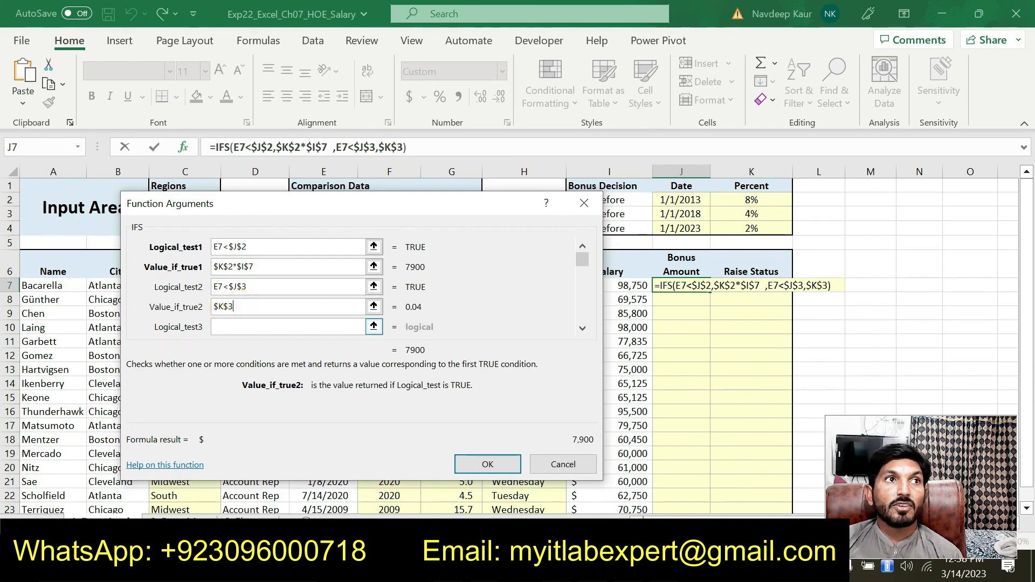
- Recheck the Word instructions and set Logical_test3 of the IFS function to E7<$J$4, comparing the hire date with the third cutoff date
left_click(250, 324)
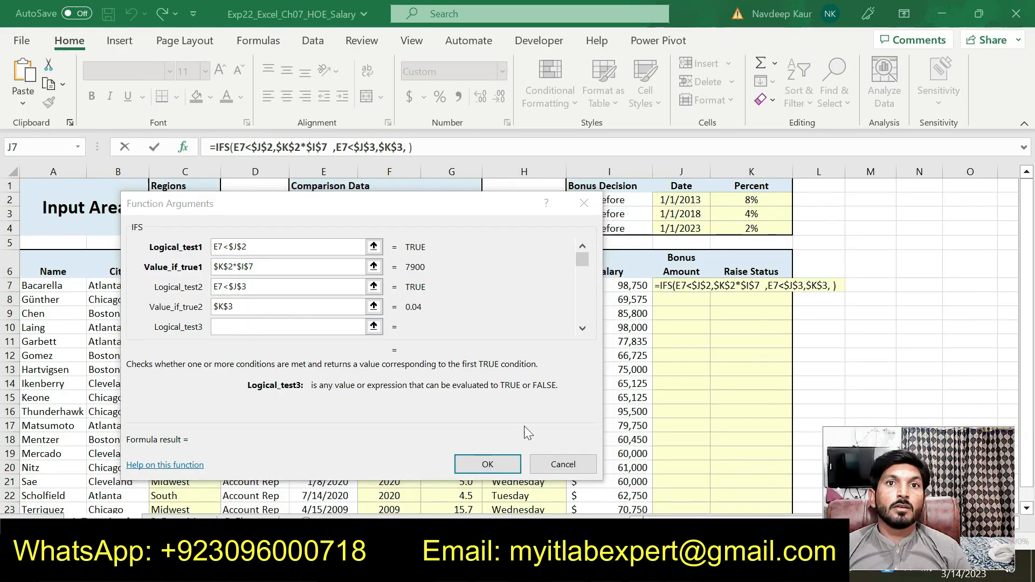
left_click(288, 331)
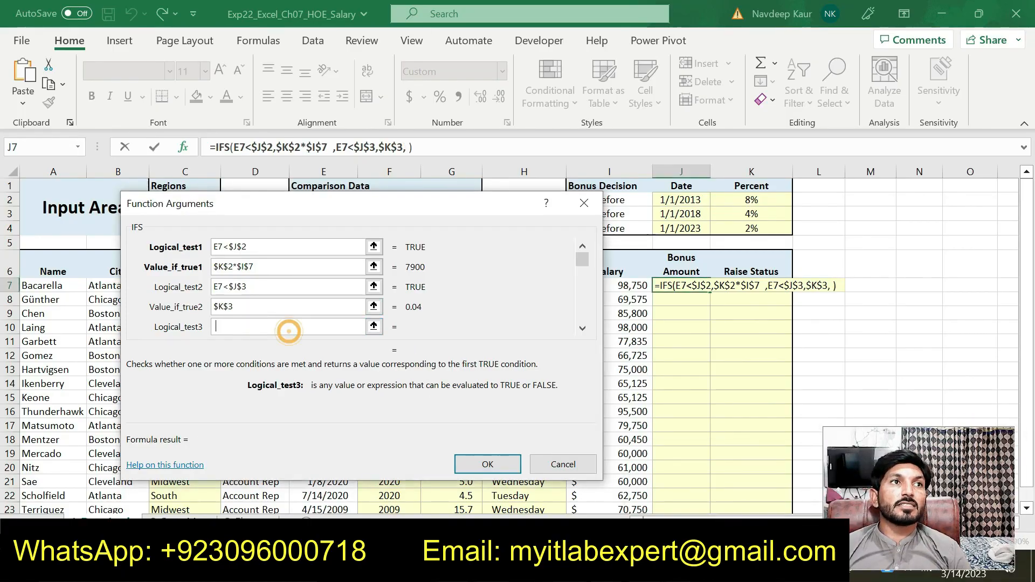
key("alt+Tab")
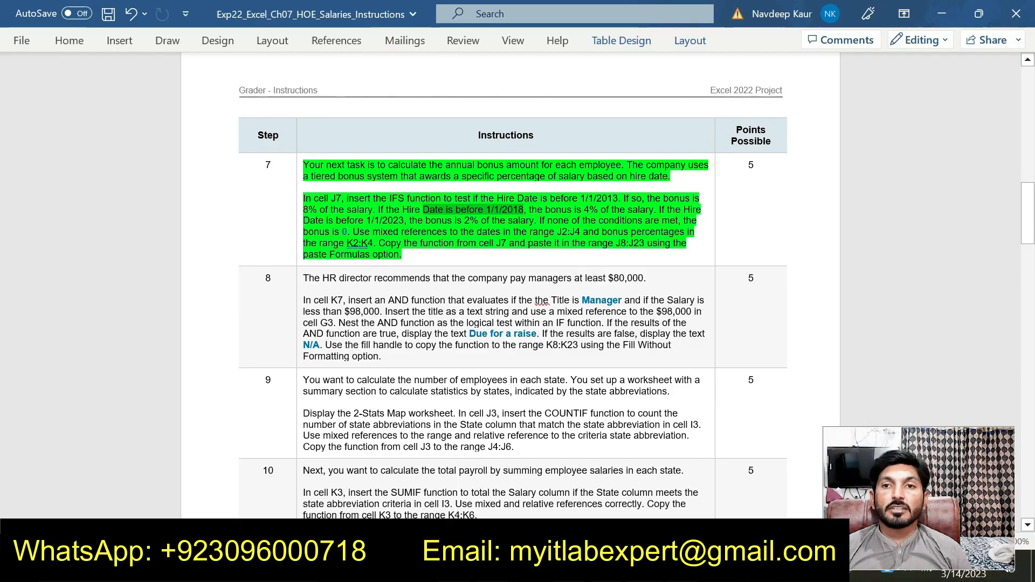
left_click(587, 566)
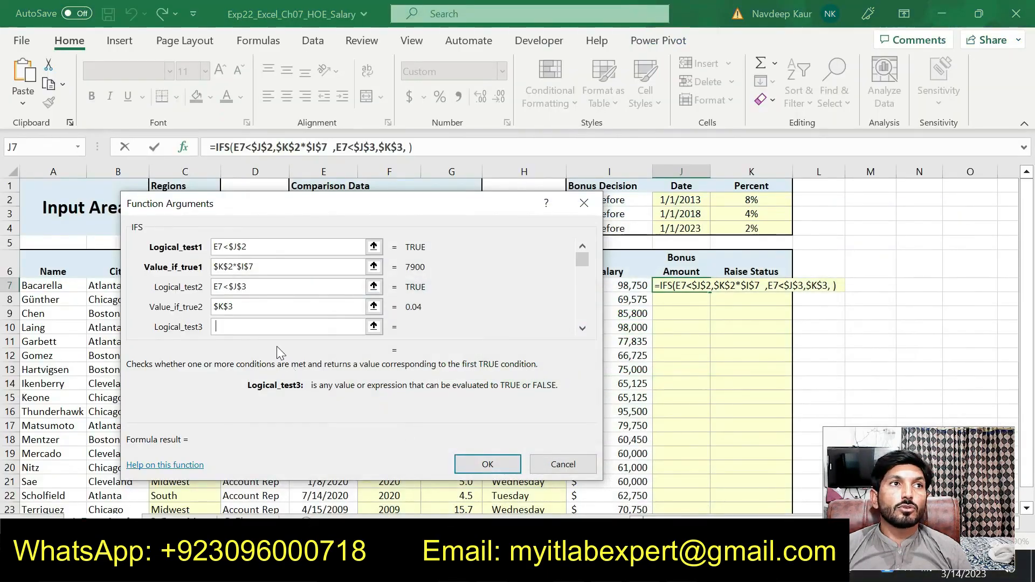
left_click_drag(286, 197, 528, 181)
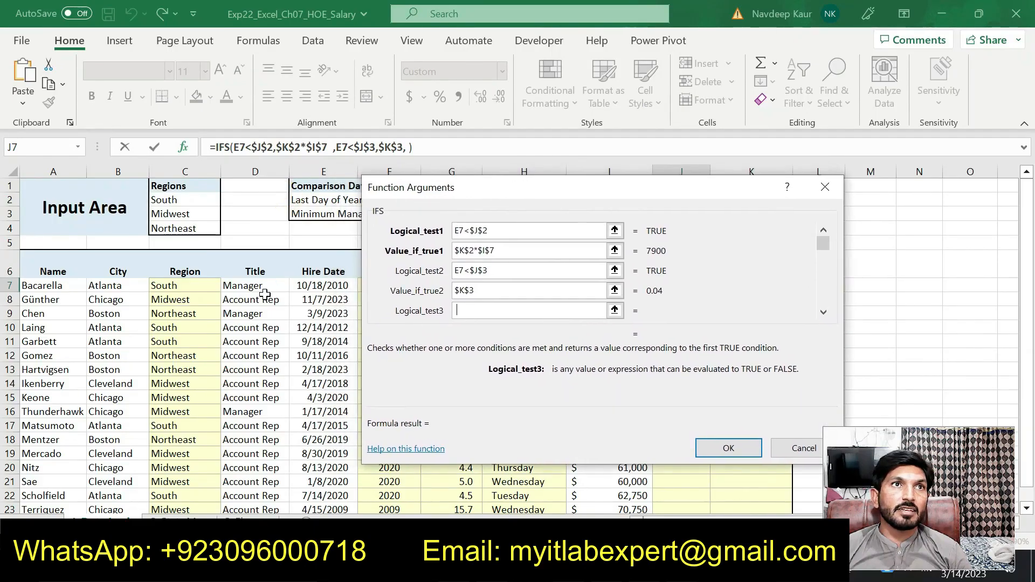
left_click(324, 285)
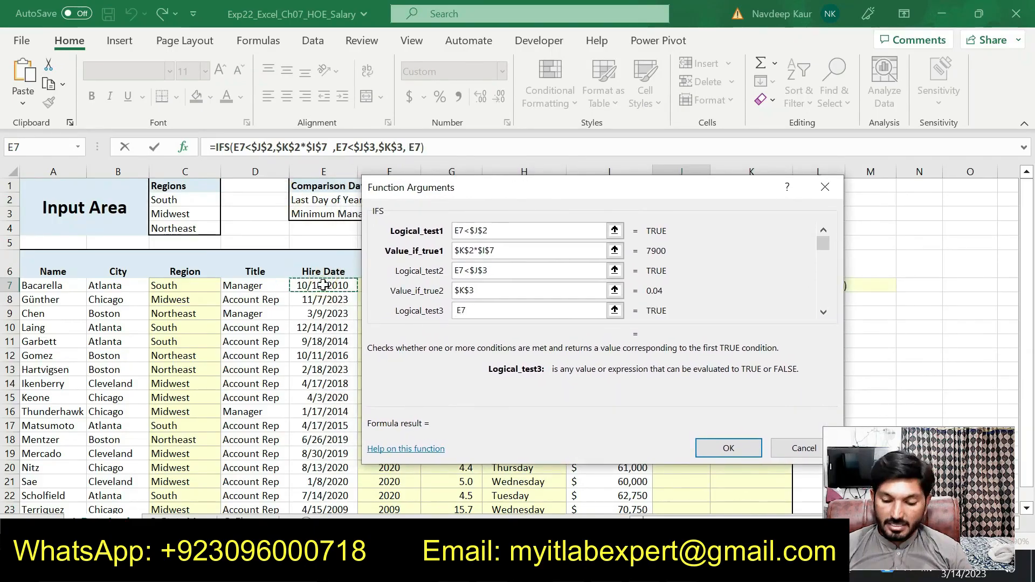
type("<")
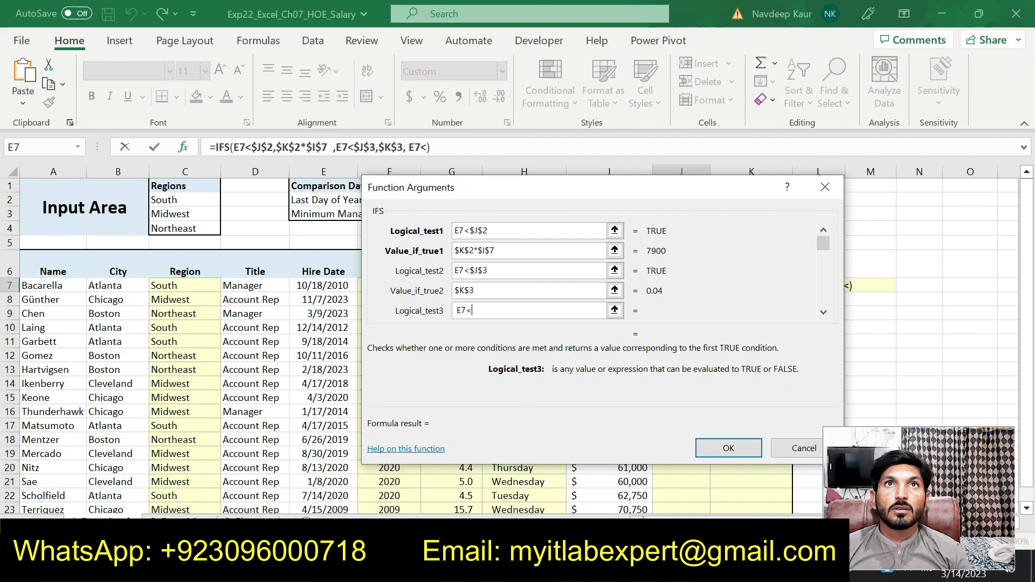
left_click_drag(556, 189, 299, 186)
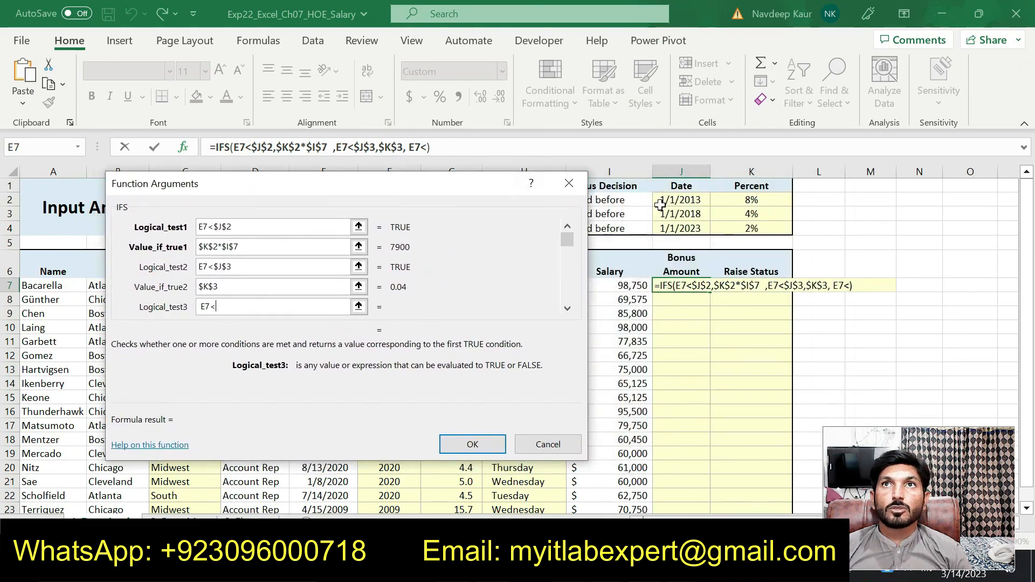
left_click(672, 229)
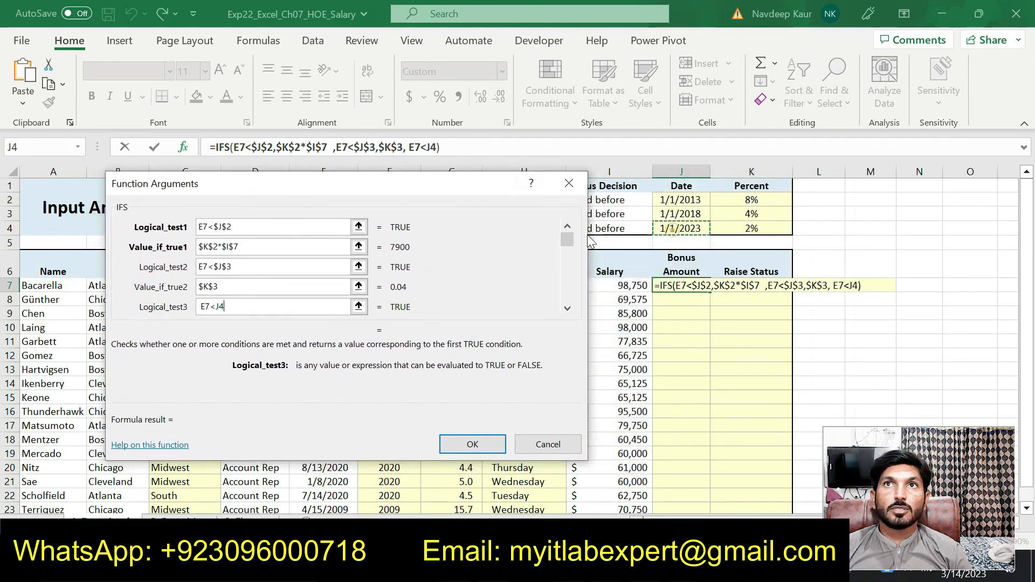
left_click(216, 307)
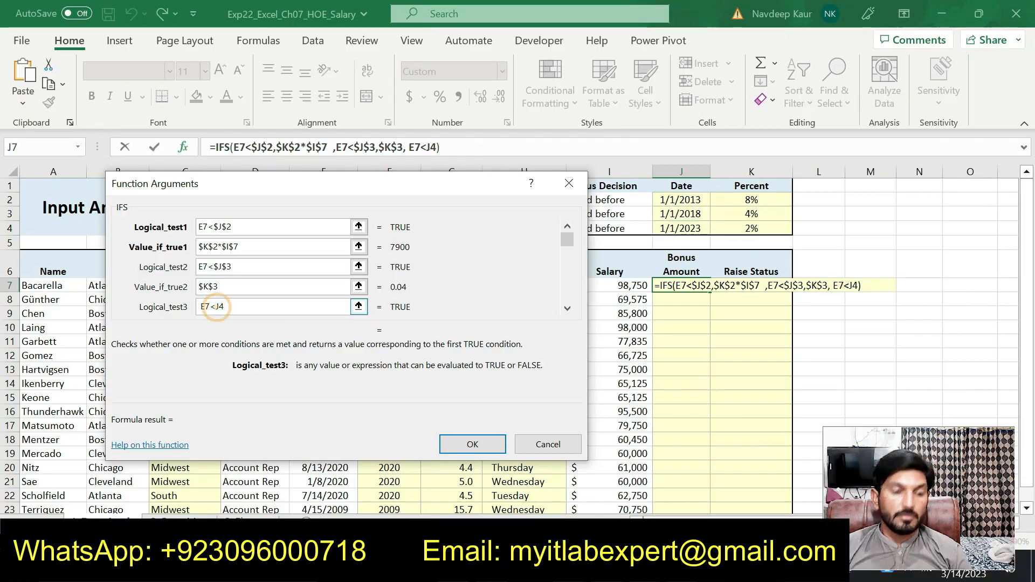
type("$J")
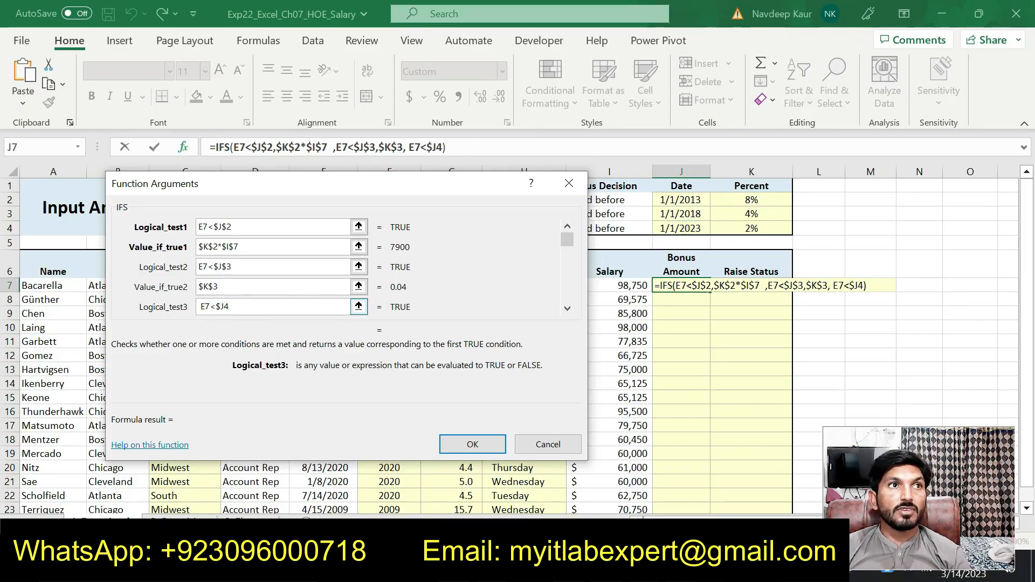
type("$")
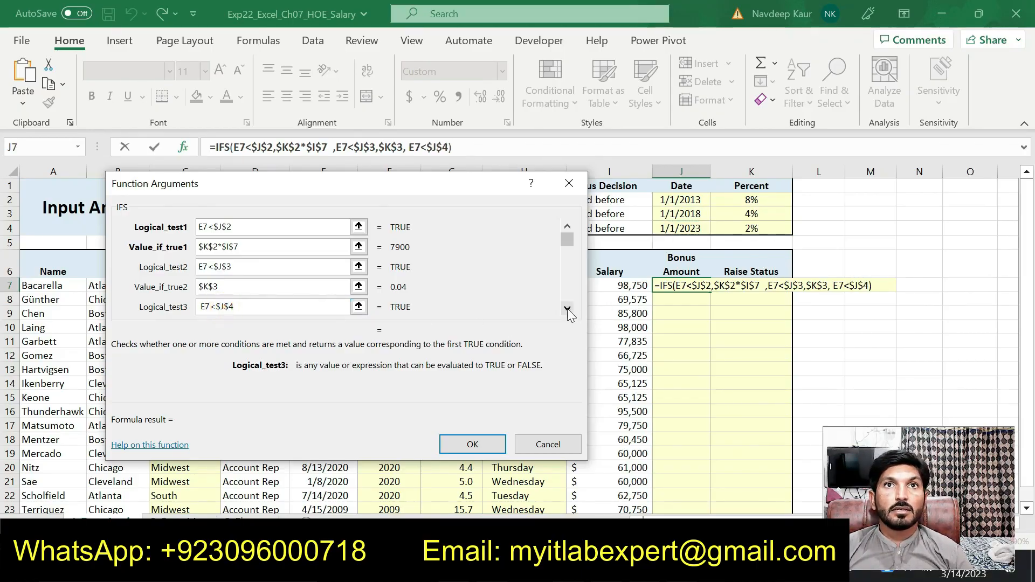
- Enter the absolute reference $K$4, the third bonus percentage, as Value_if_true3 of the IFS function
left_click(567, 308)
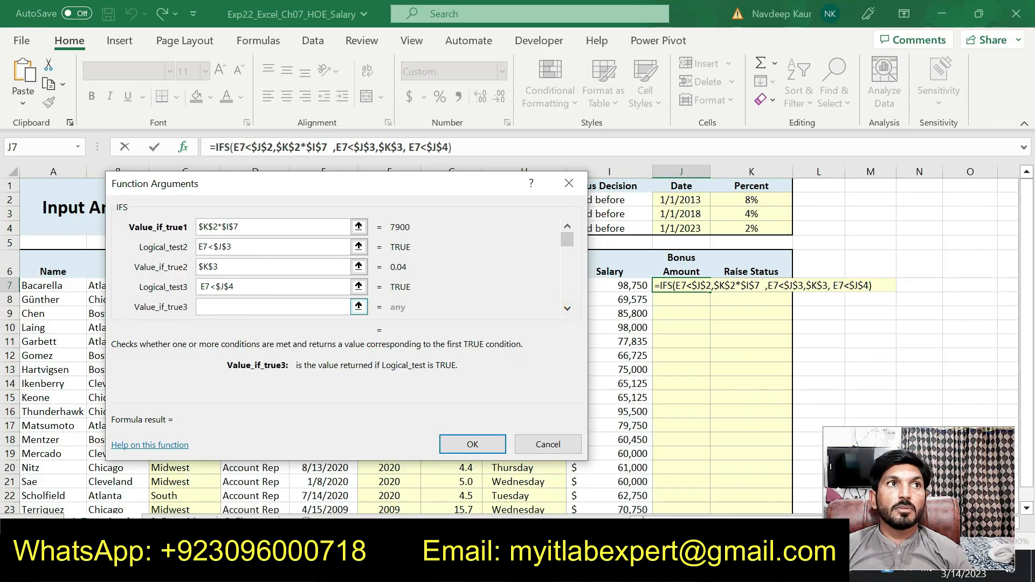
left_click(208, 307)
left_click(747, 231)
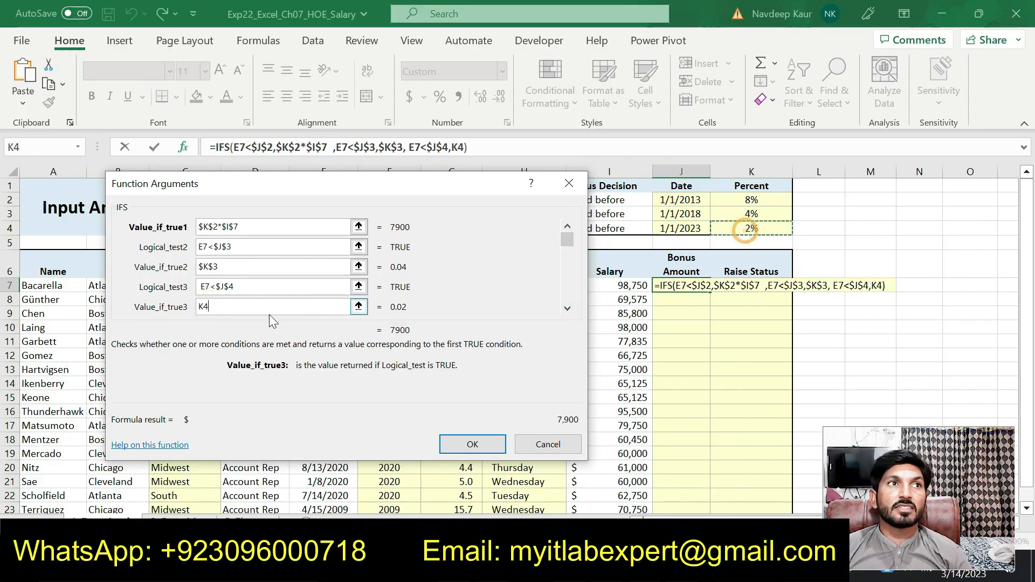
left_click(198, 307)
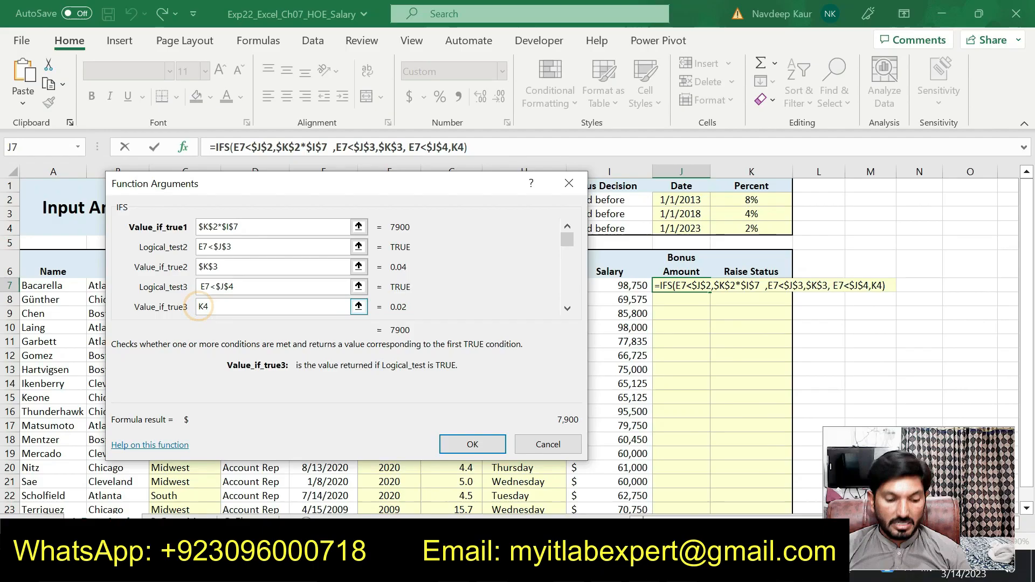
type("$")
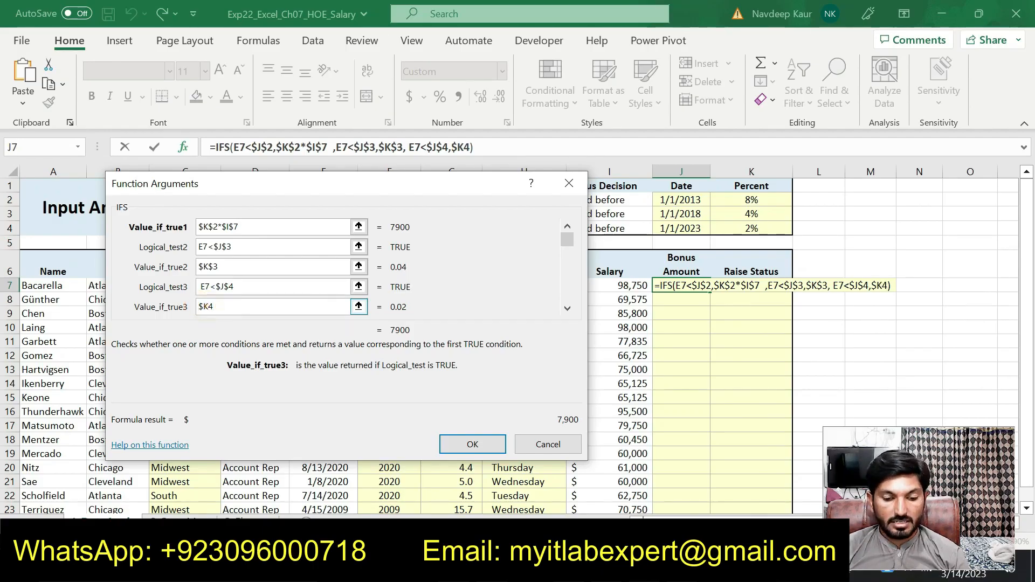
left_click(206, 306)
type("$")
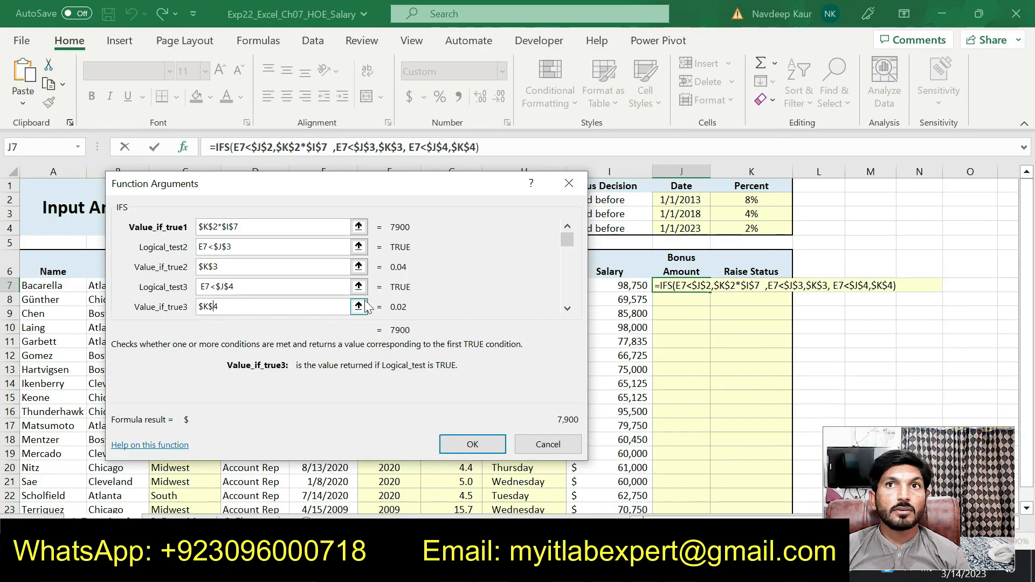
- Multiply the $K$4 percentage in Value_if_true3 by the salary using the absolute reference $I$7
left_click(274, 303)
type("*")
left_click(631, 286)
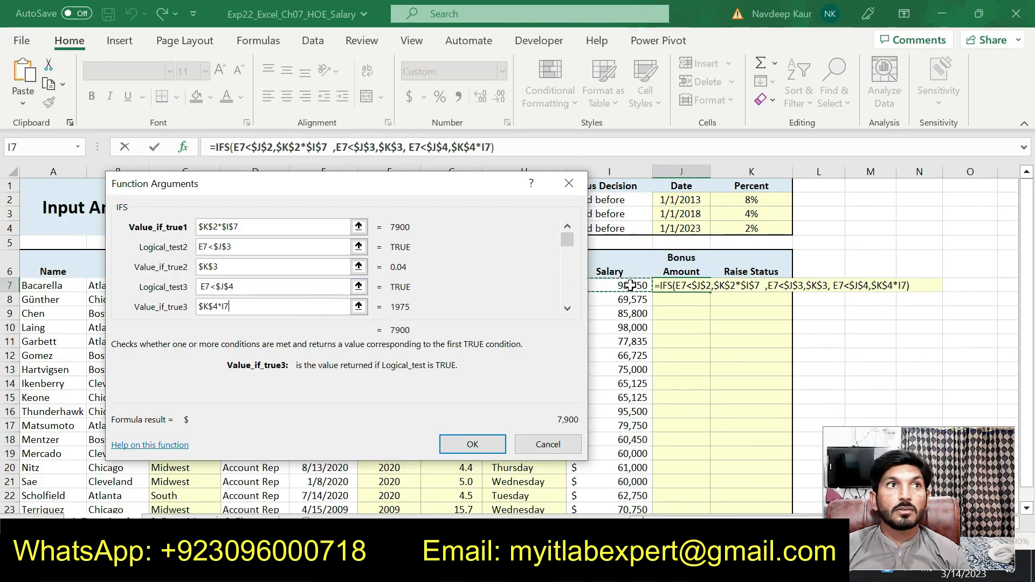
left_click(221, 306)
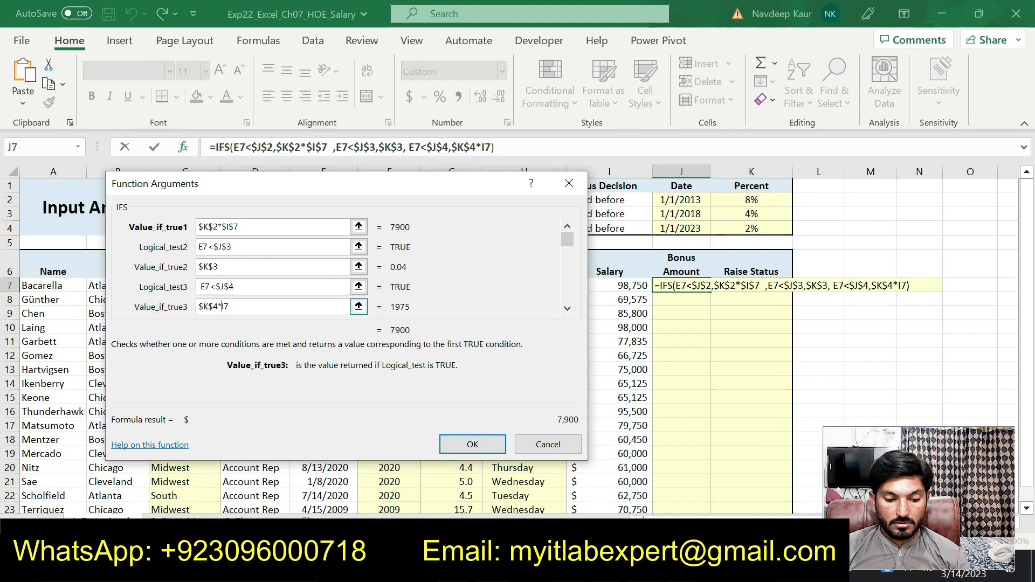
type("$")
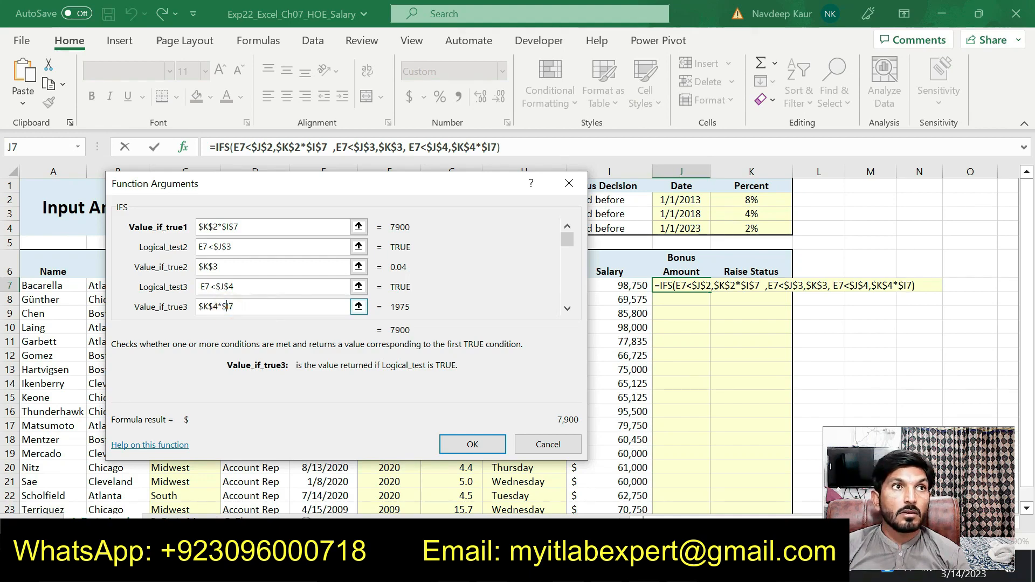
left_click(226, 306)
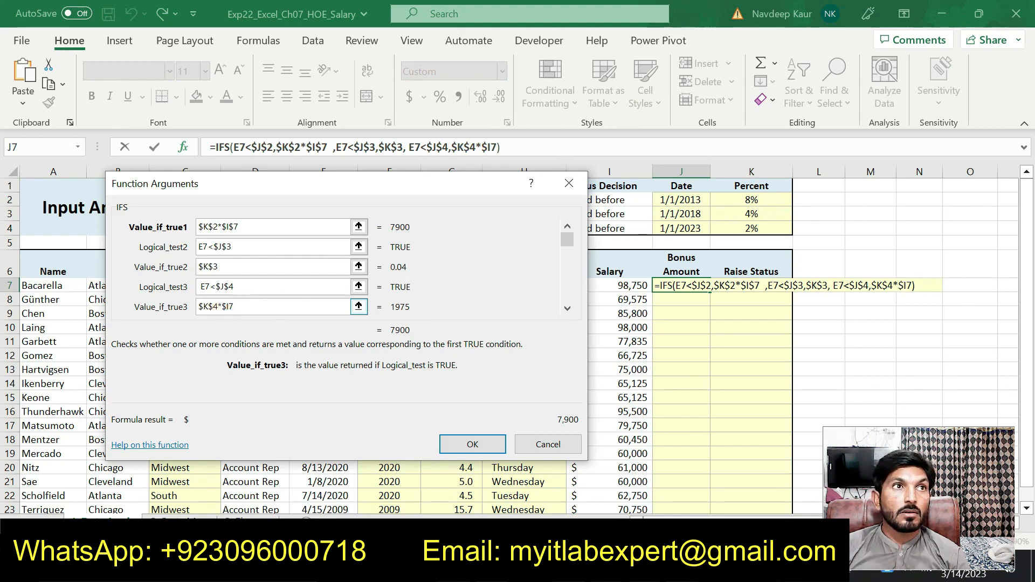
left_click(227, 306)
type("$")
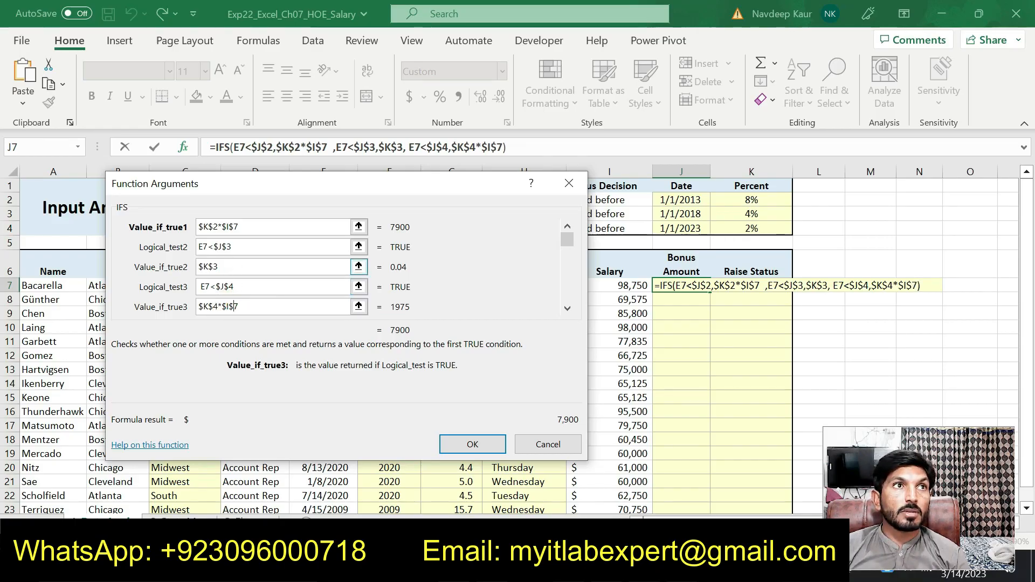
- Multiply the $K$3 percentage in Value_if_true2 of the IFS function by the salary using the absolute reference $I$7
left_click(226, 267)
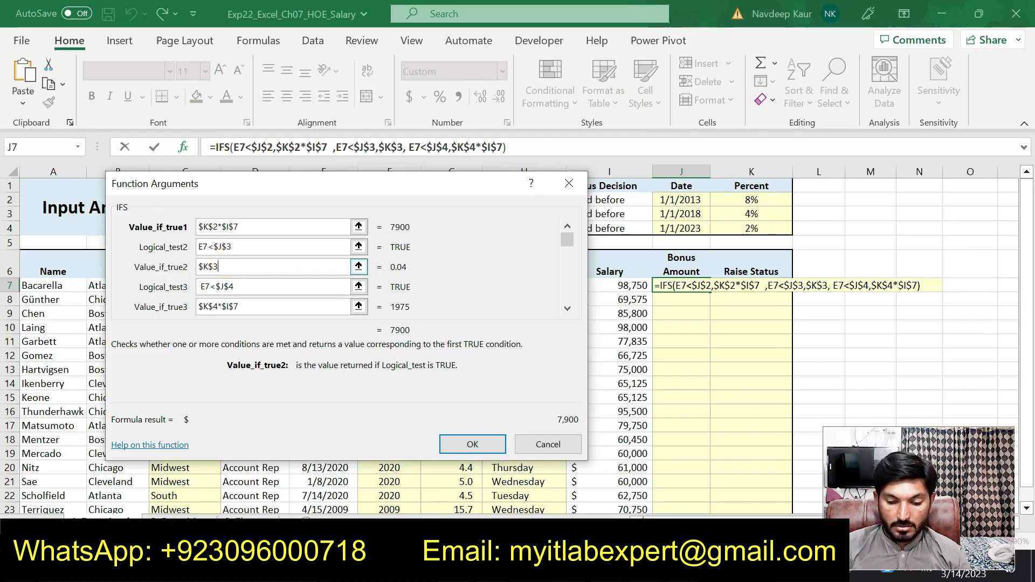
type("*")
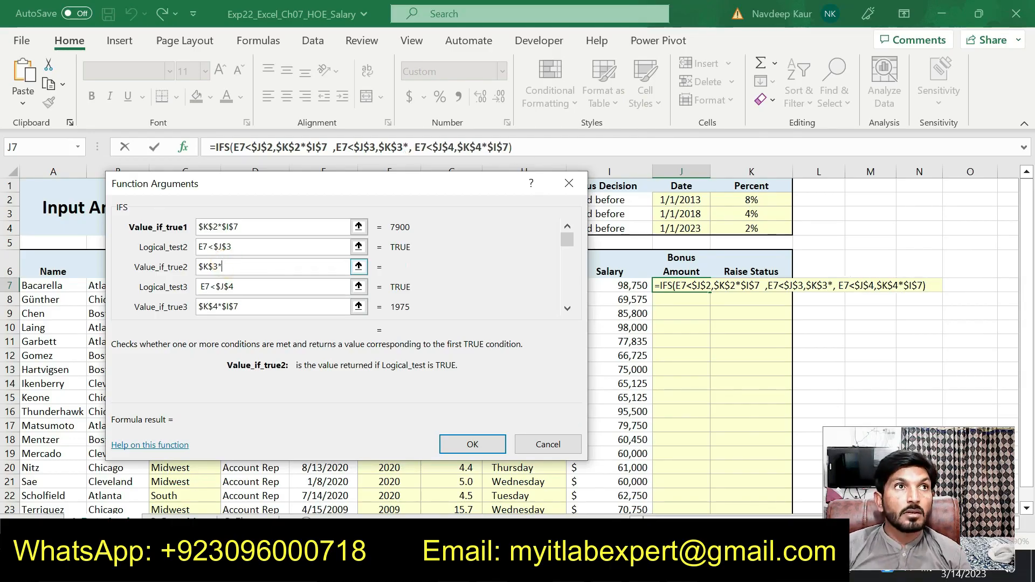
left_click(636, 285)
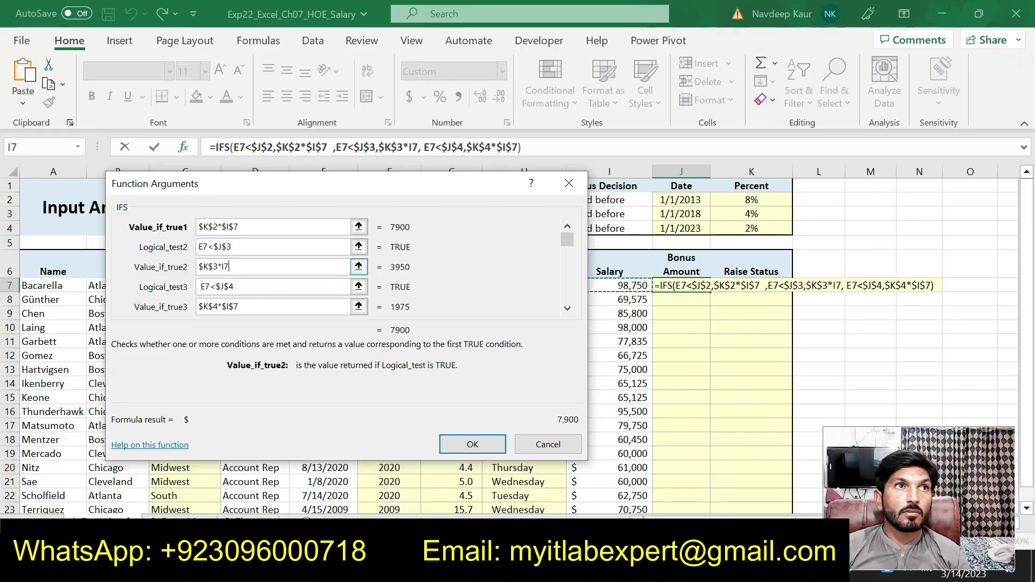
type("$")
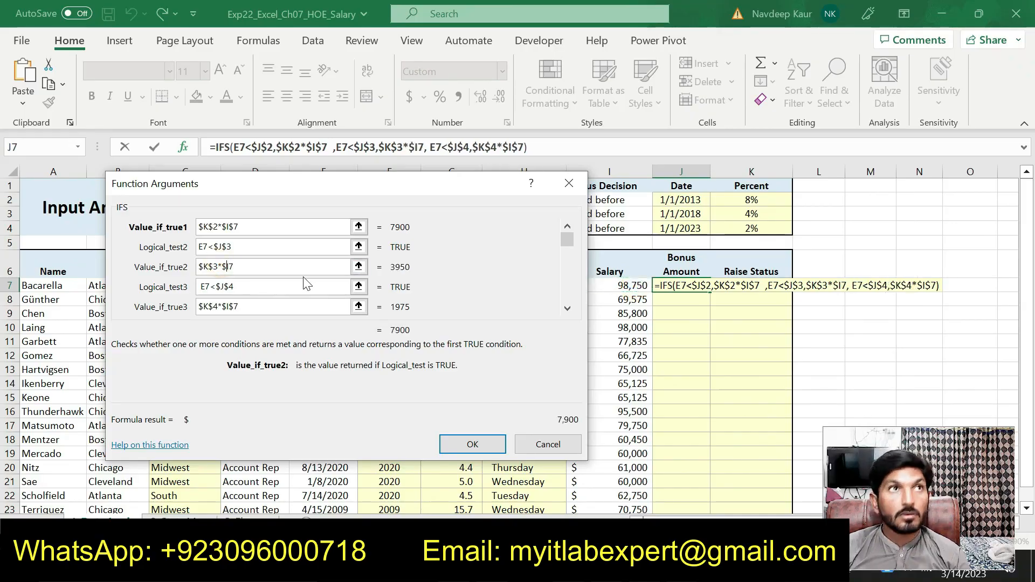
left_click(233, 267)
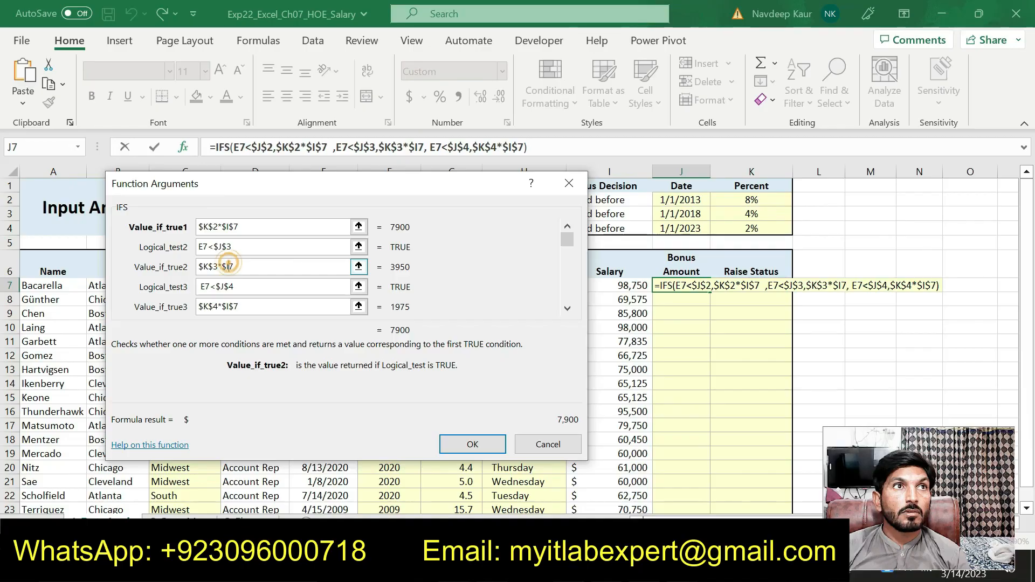
type("$")
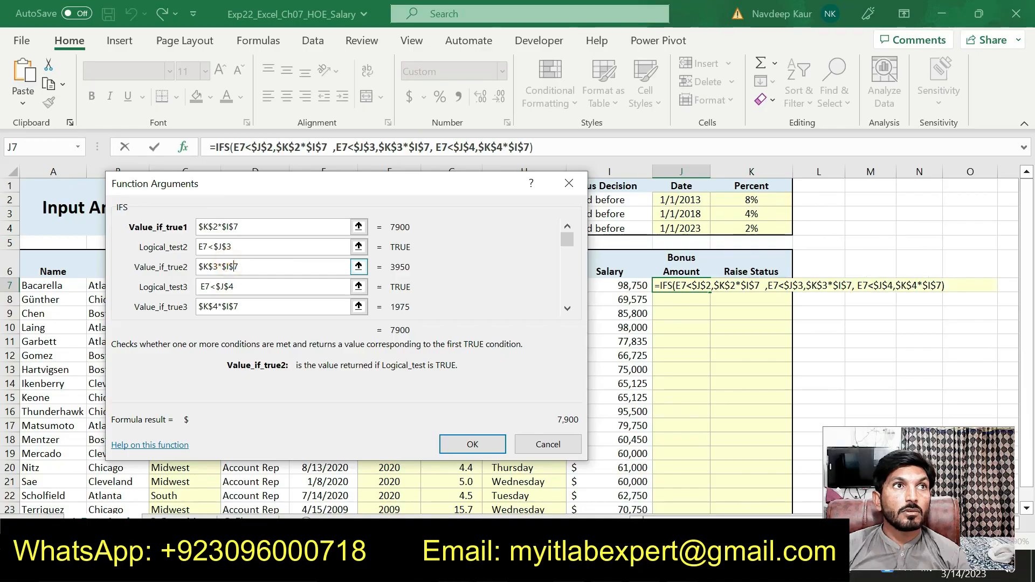
- Review the earlier IFS arguments and set Logical_test4 to TRUE as the fallback condition
left_click(566, 227)
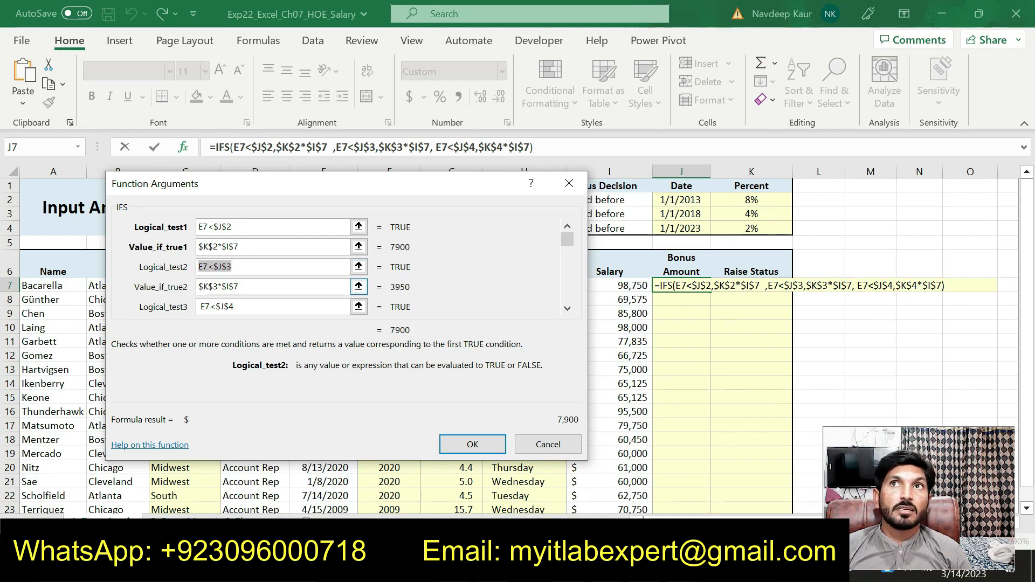
left_click(568, 308)
left_click(568, 308)
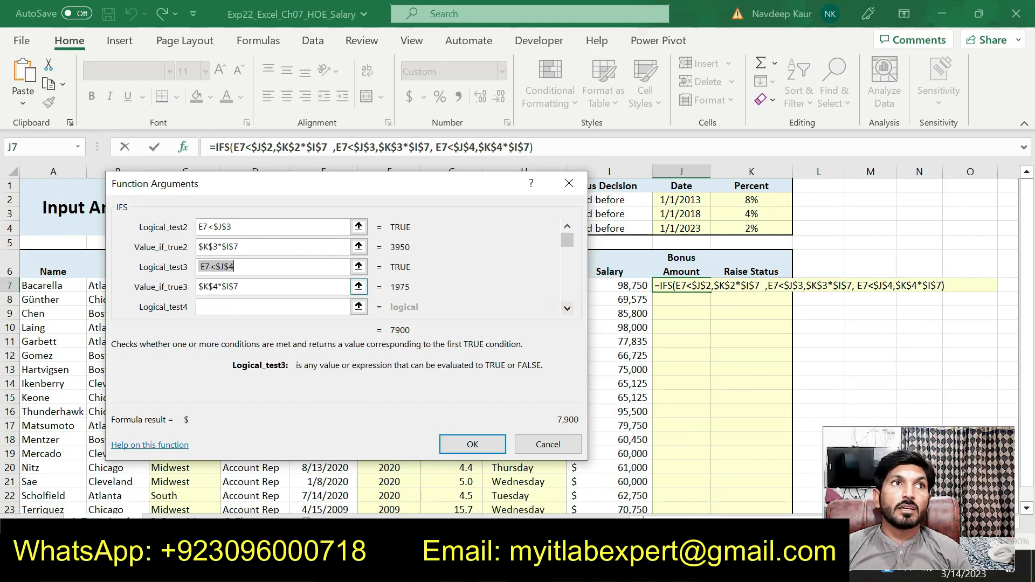
left_click(242, 306)
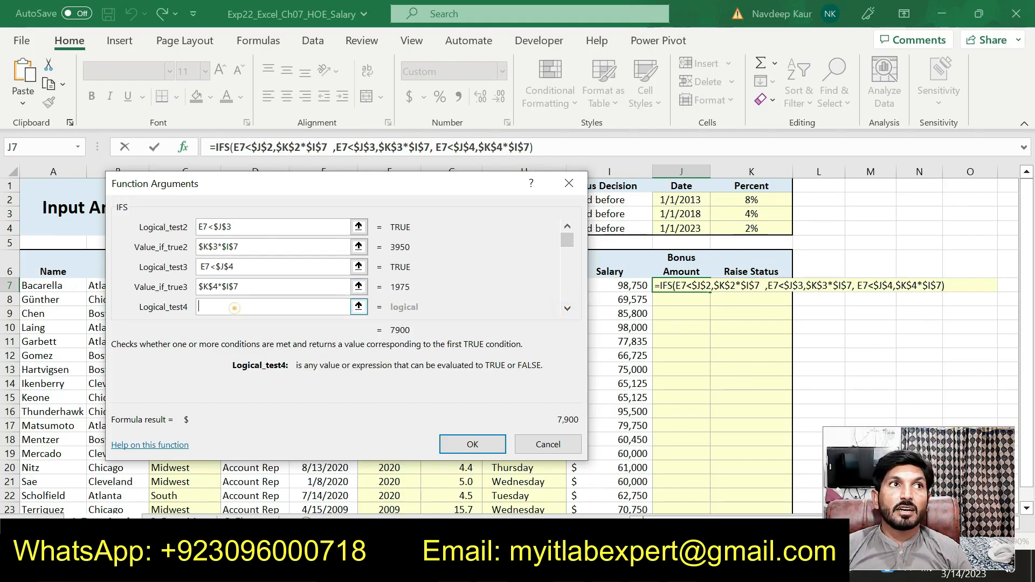
type("T")
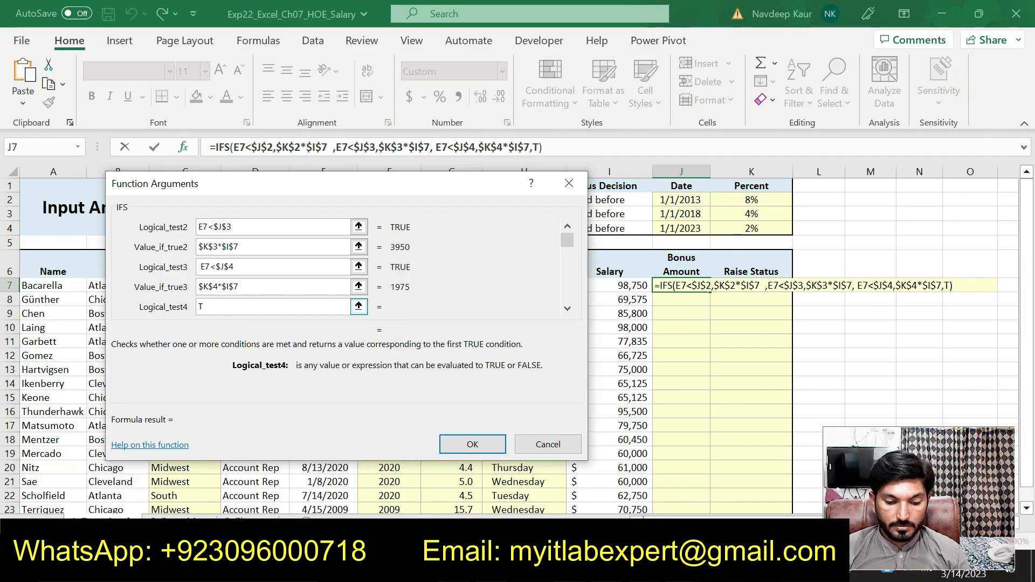
type("RUE")
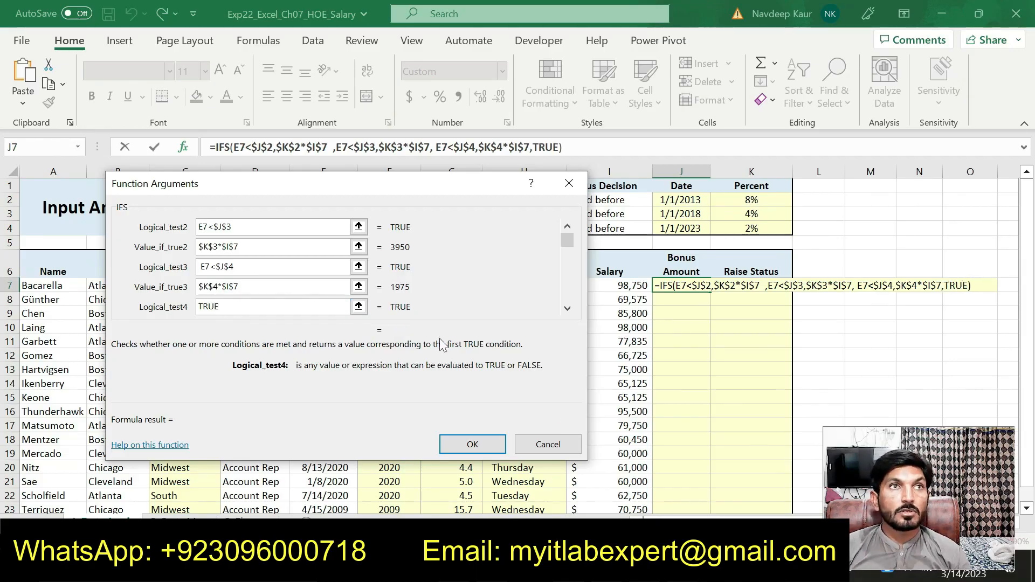
- Set Value_if_true4 to "$0" and copy the completed IFS formula from J7 down through J23
left_click(567, 307)
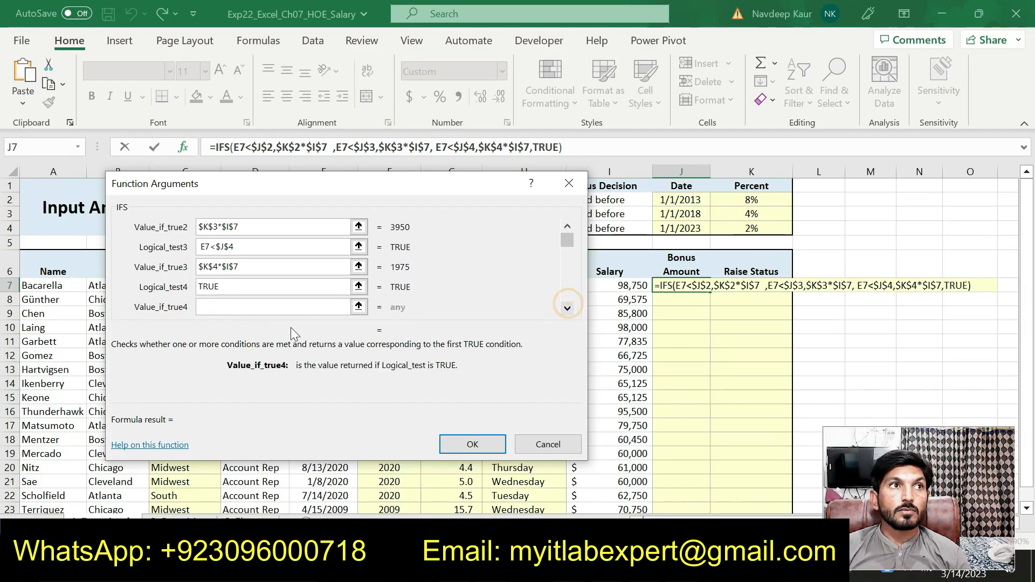
left_click(234, 307)
type("\"$0\"")
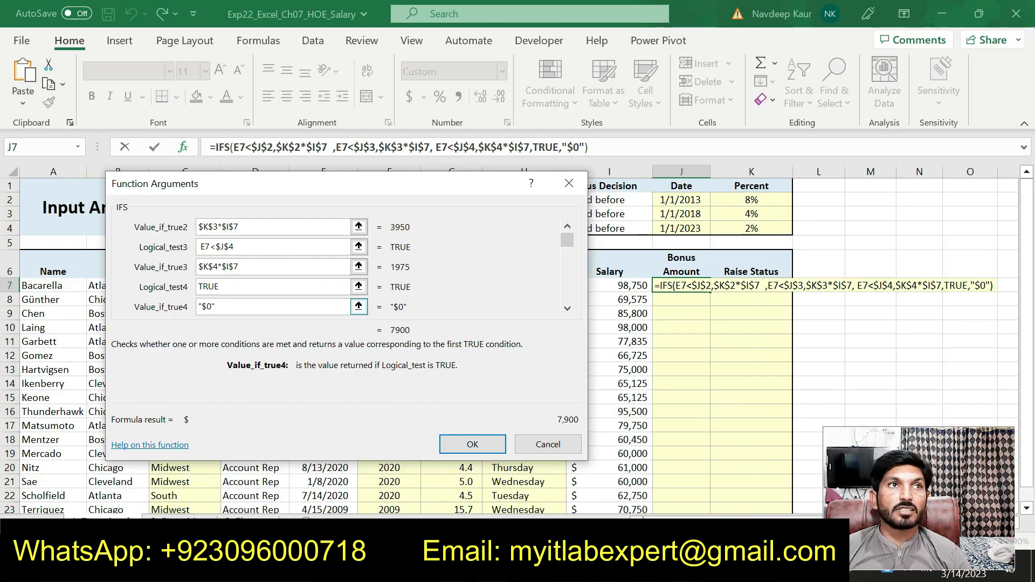
left_click(464, 440)
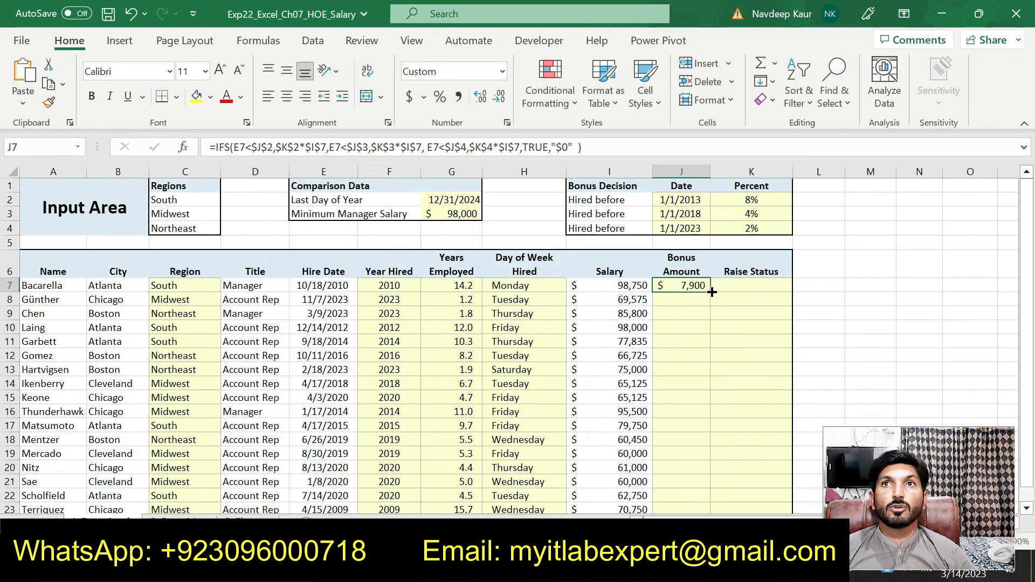
left_click_drag(711, 294, 692, 484)
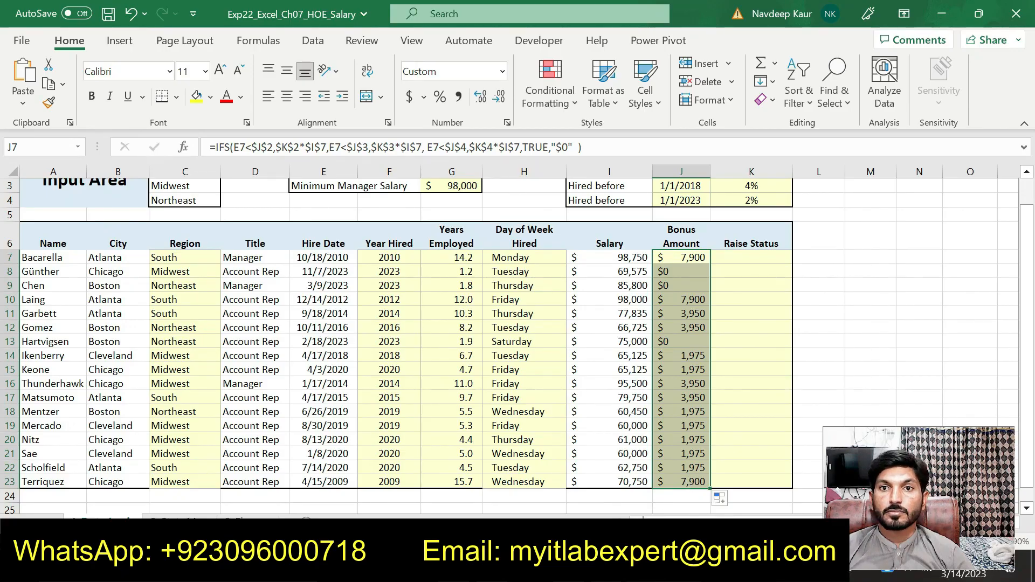
- Switch to the Word instructions, remove the highlight from step 7, and highlight the K7 instructions in step 8 green
key("alt+Tab")
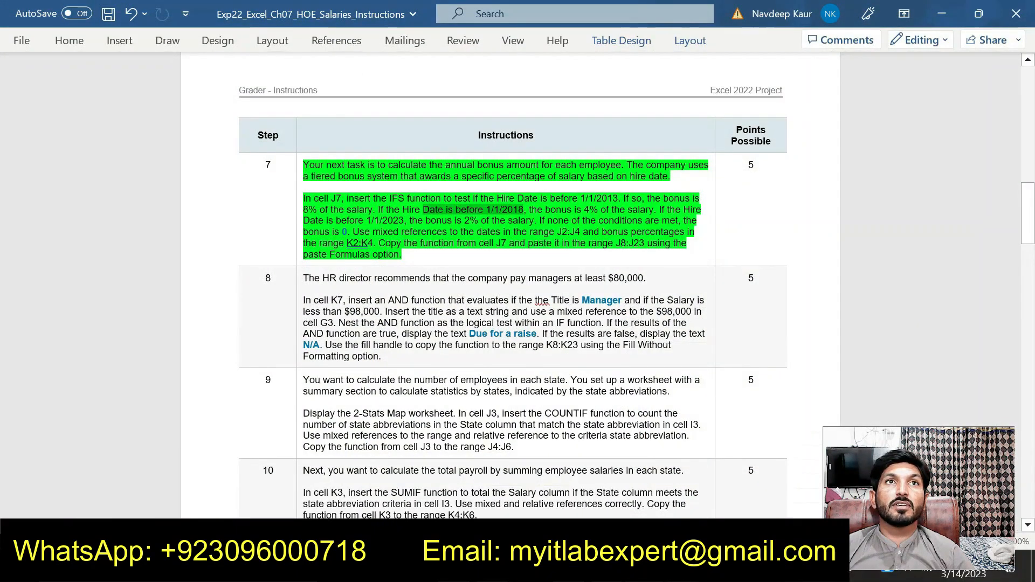
left_click_drag(426, 256, 304, 165)
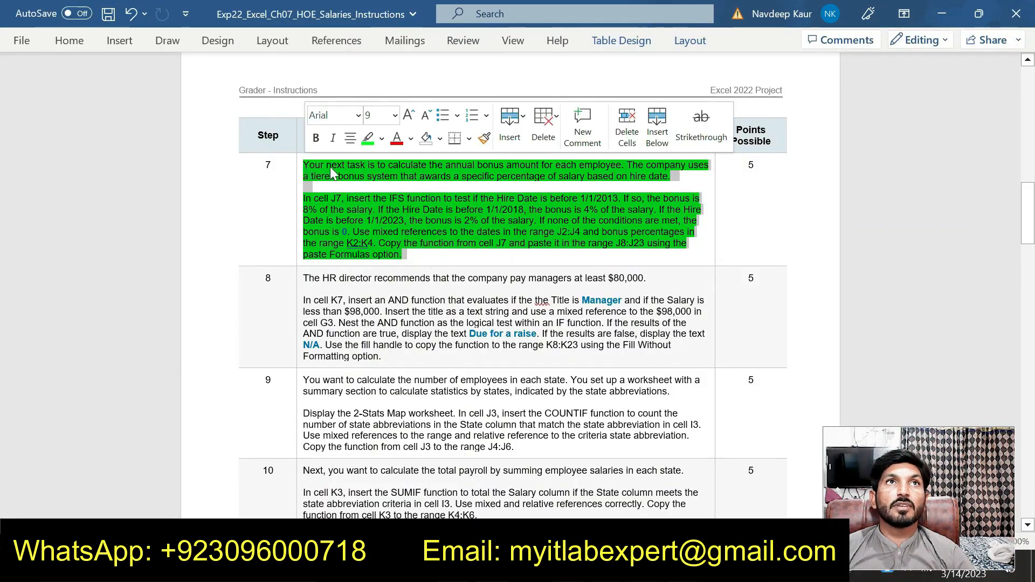
left_click(366, 143)
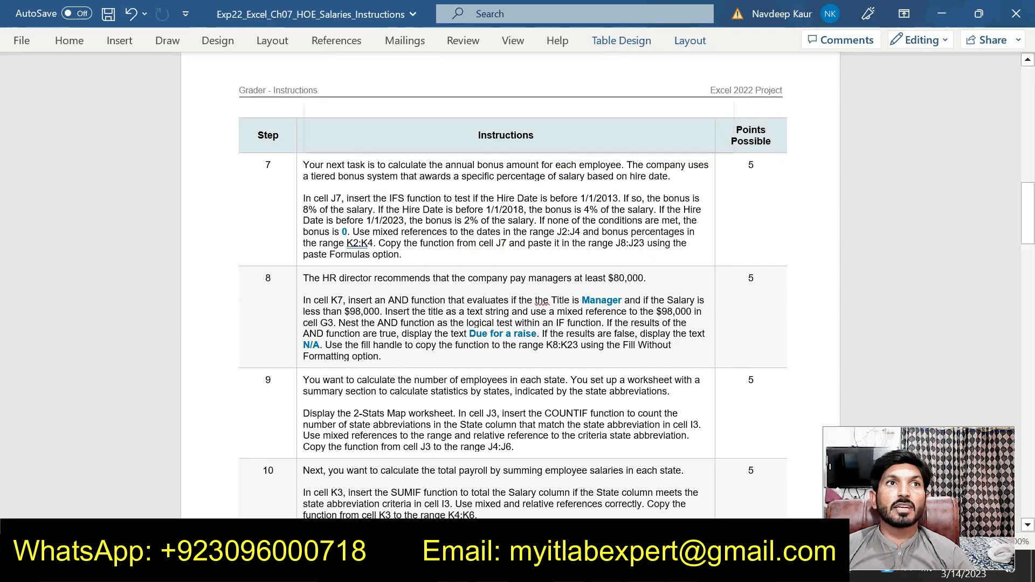
left_click_drag(303, 300, 382, 357)
left_click(479, 325)
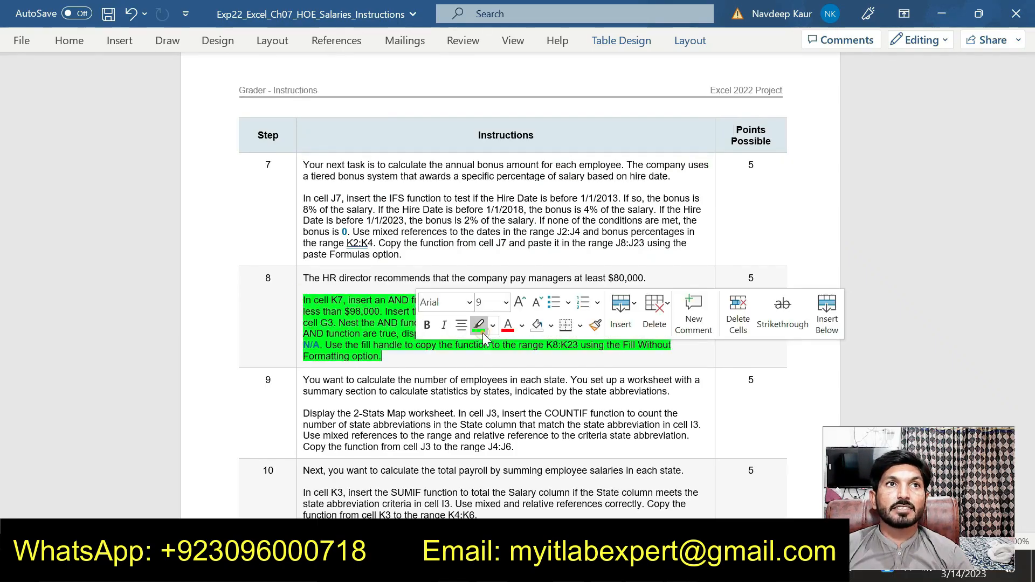
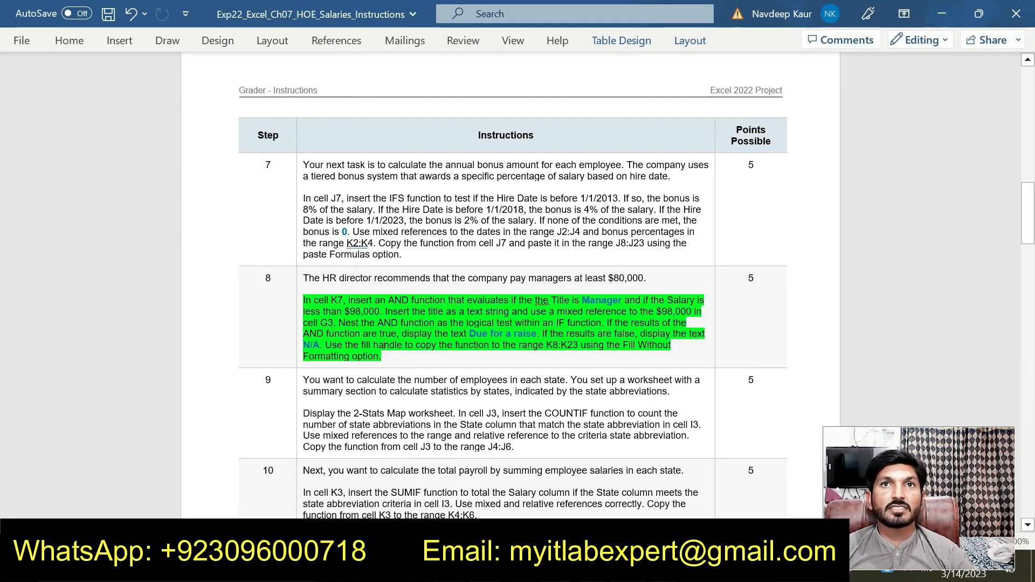
- Switch to the Excel salary workbook and select cell K7 in the Raise Status column
key("alt+Tab")
left_click(719, 258)
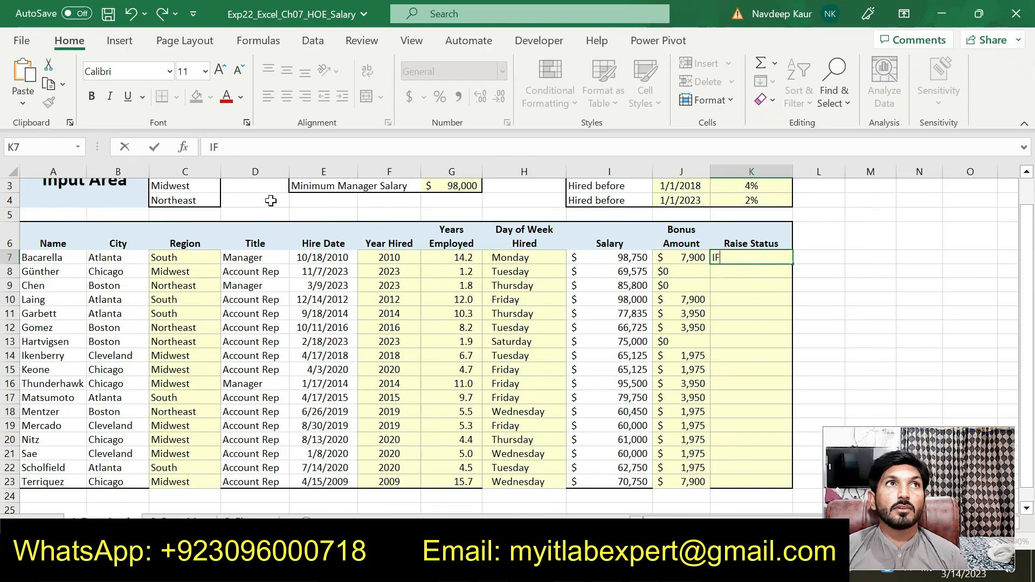
type("IF")
key("BackSpace")
key("BackSpace")
type("=IF")
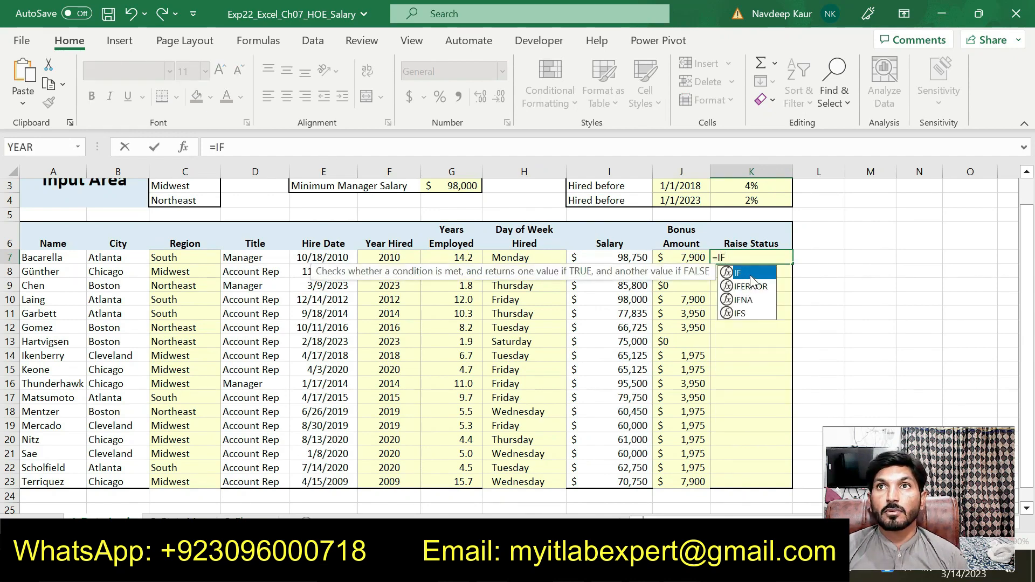
double_click(749, 272)
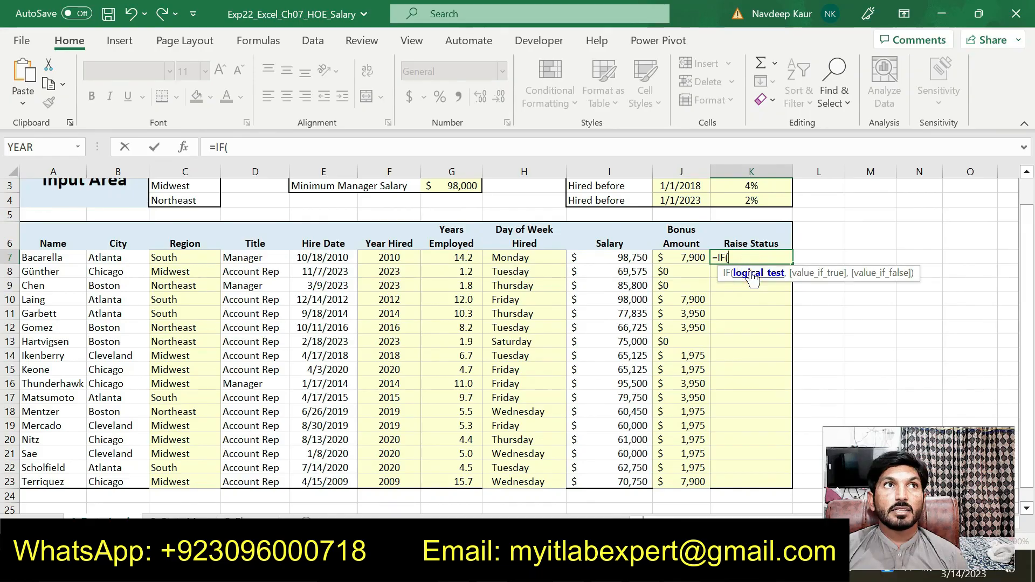
type("AND")
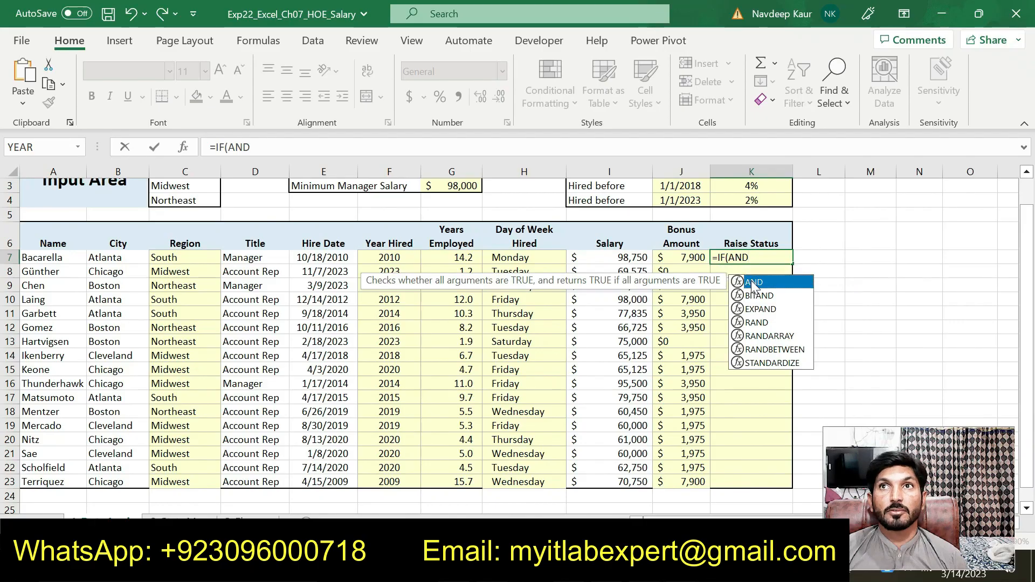
double_click(753, 287)
left_click(184, 147)
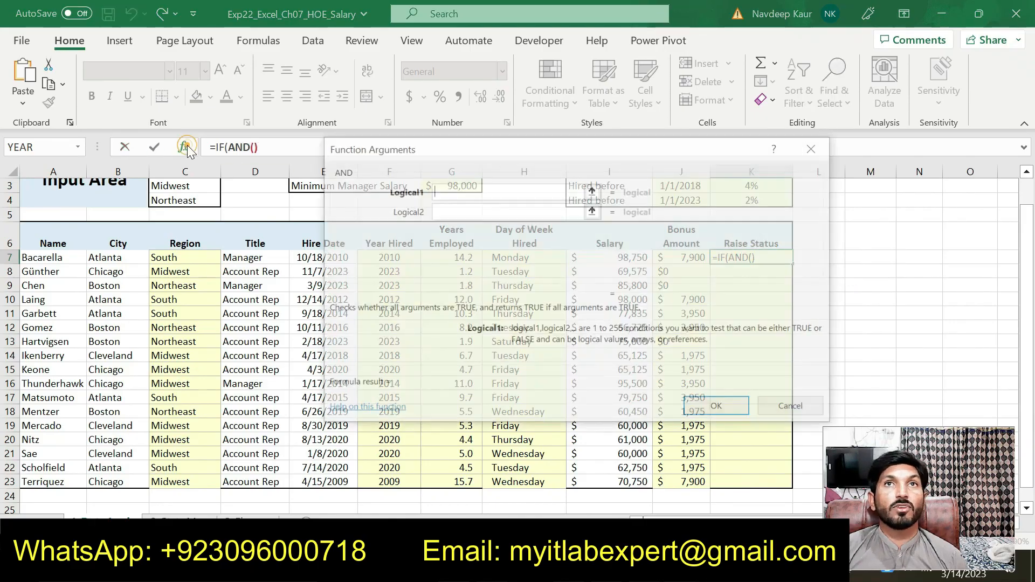
left_click(815, 147)
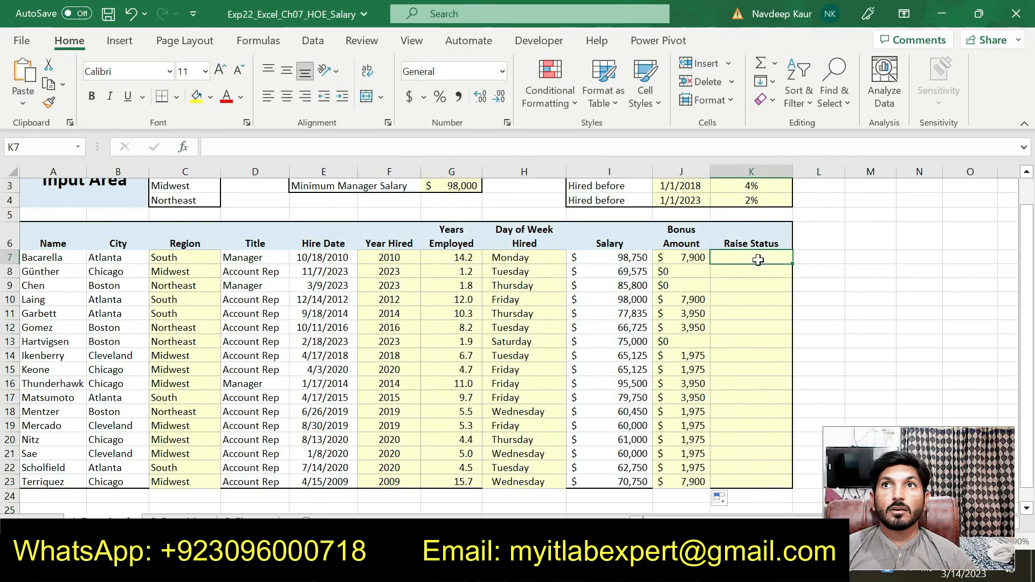
- Start an IF function in K7 with its Function Arguments dialog and begin Logical_test with a nested AND( function
type("=IF")
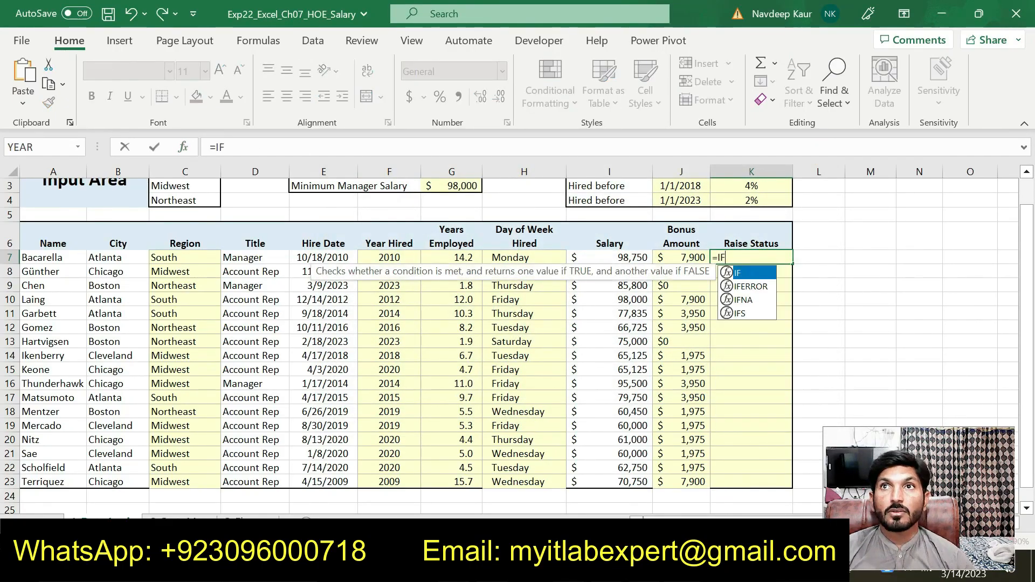
double_click(752, 271)
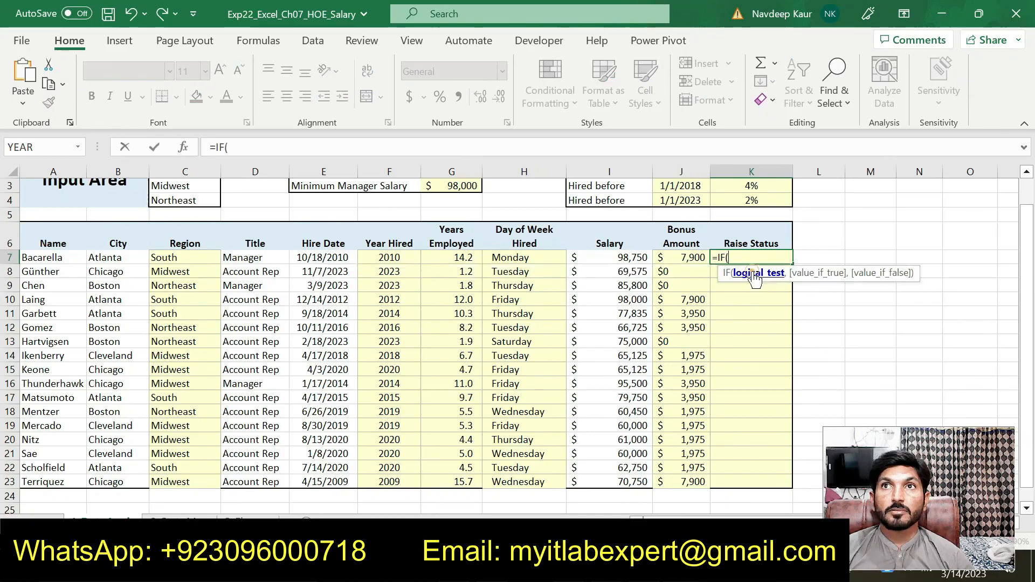
left_click(183, 148)
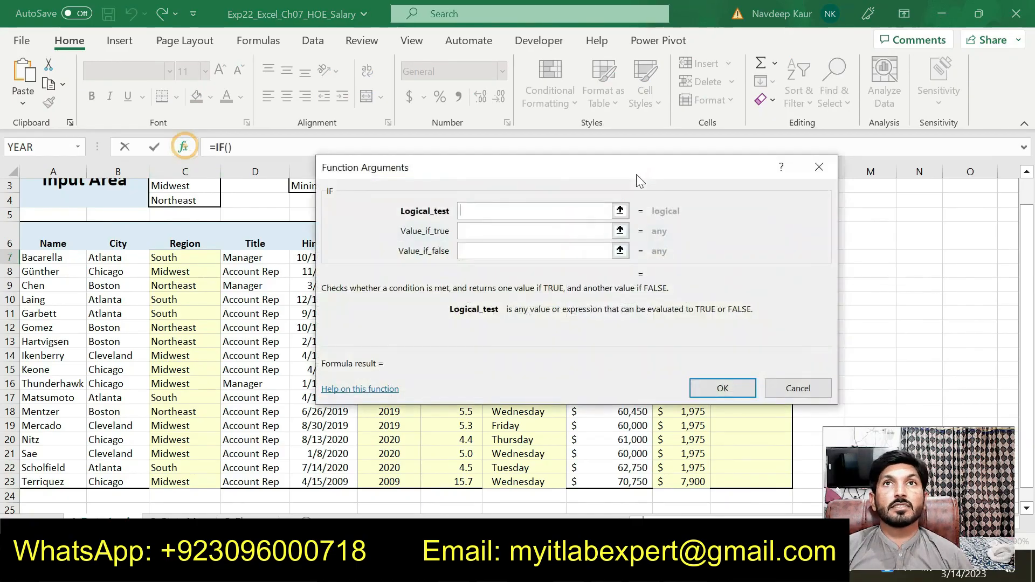
type("AND")
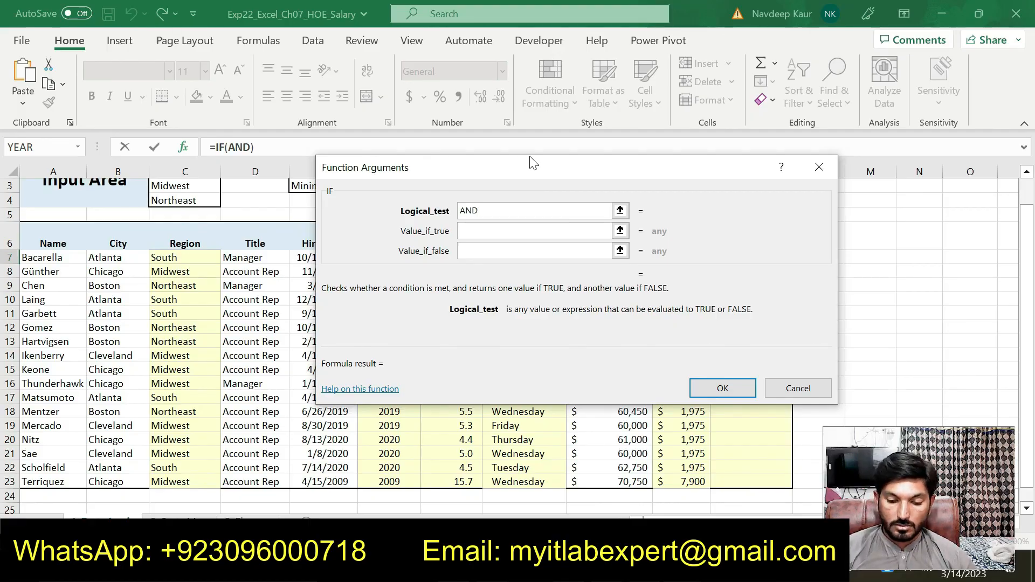
type("(")
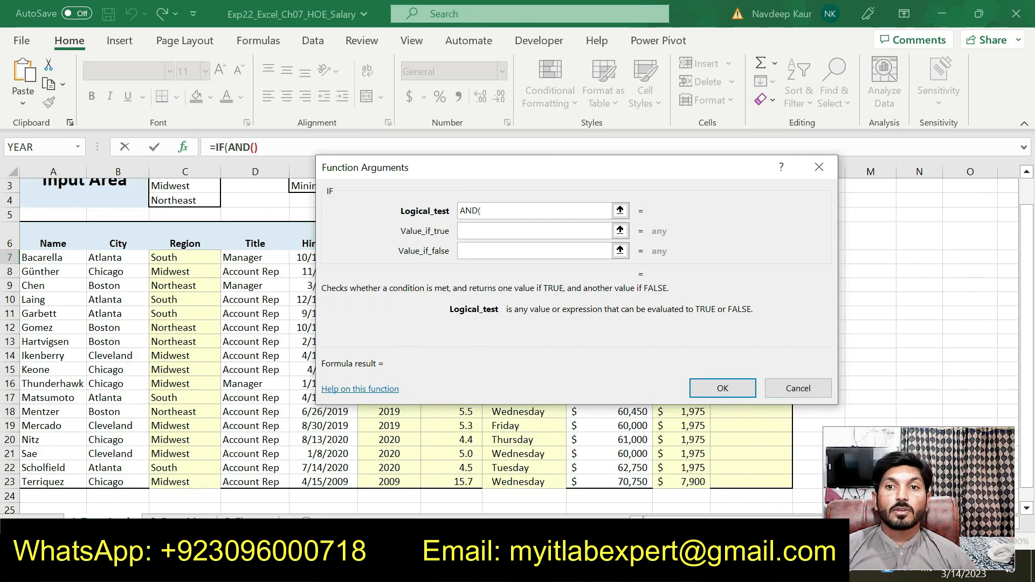
- Check step 8 in the Word instructions, return to the Excel workbook, and enter D7="Manager" as the first AND condition in Logical_test
key("alt+Tab")
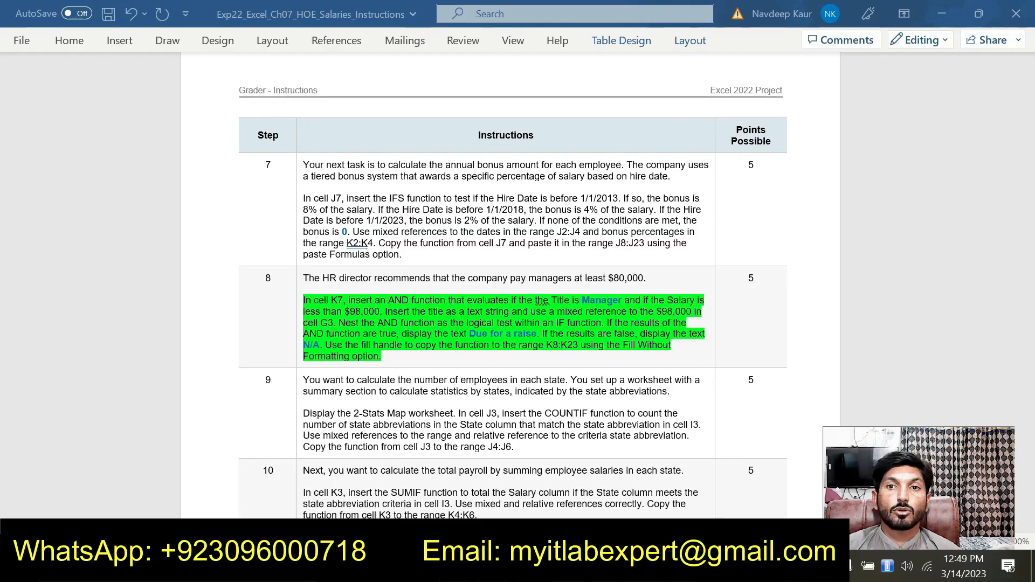
left_click(644, 567)
right_click(644, 567)
left_click(247, 256)
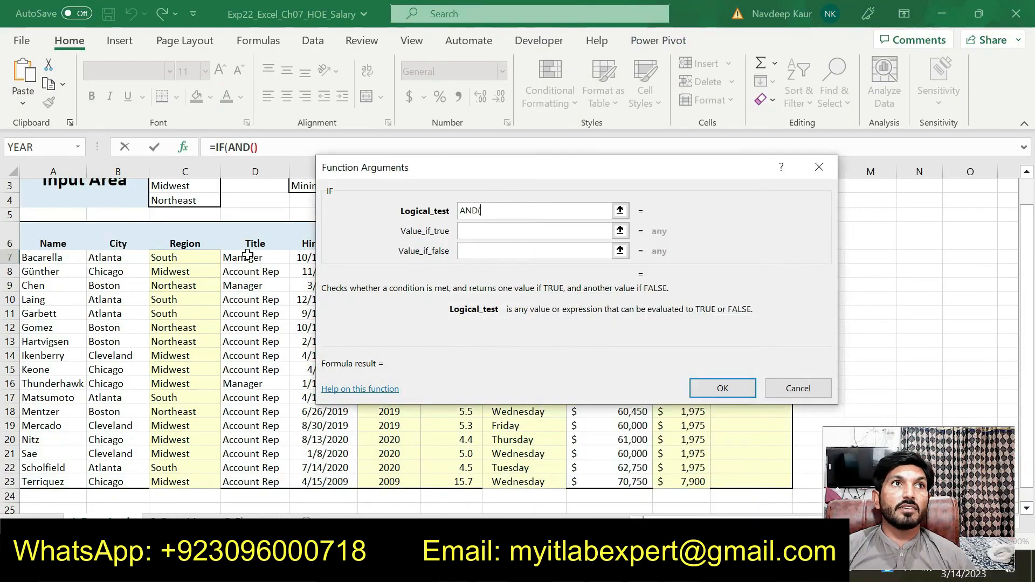
left_click(247, 256)
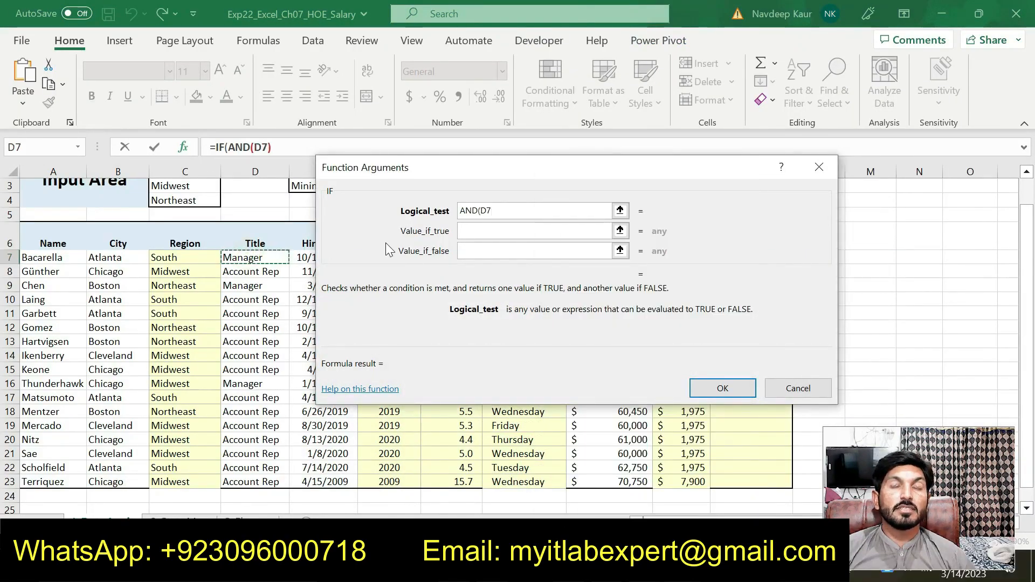
type("=\"Manager")
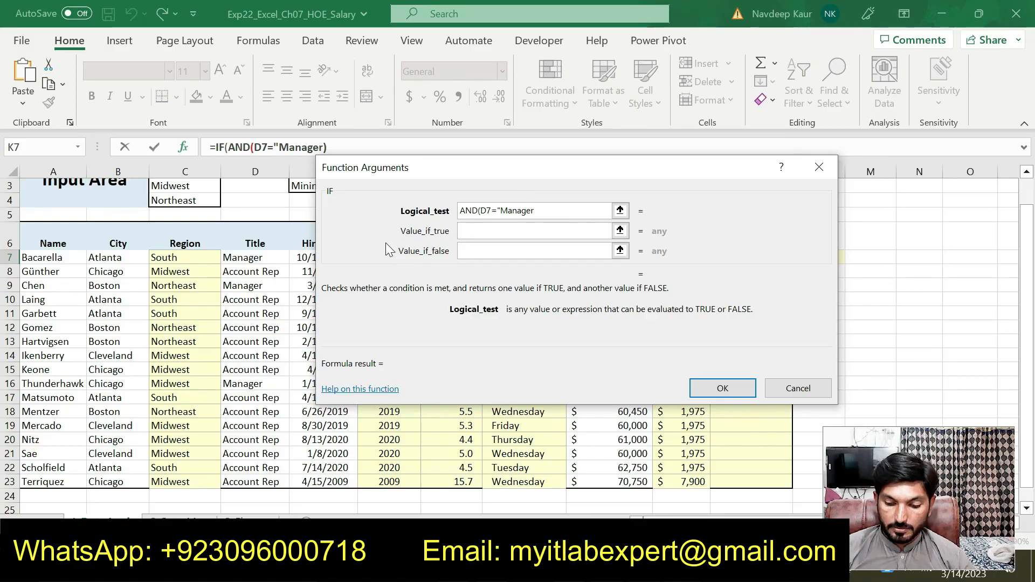
type("\"")
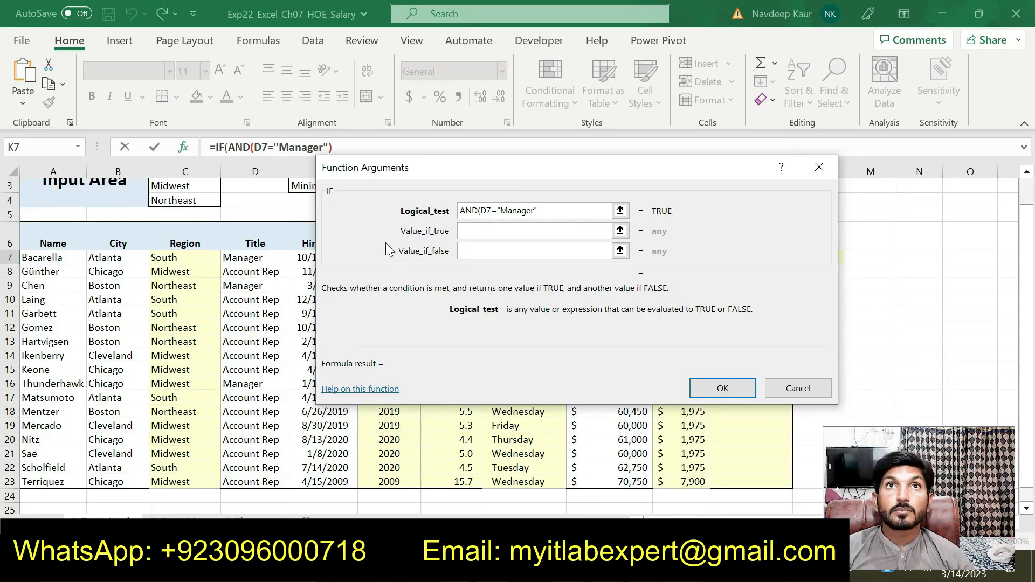
key("BackSpace")
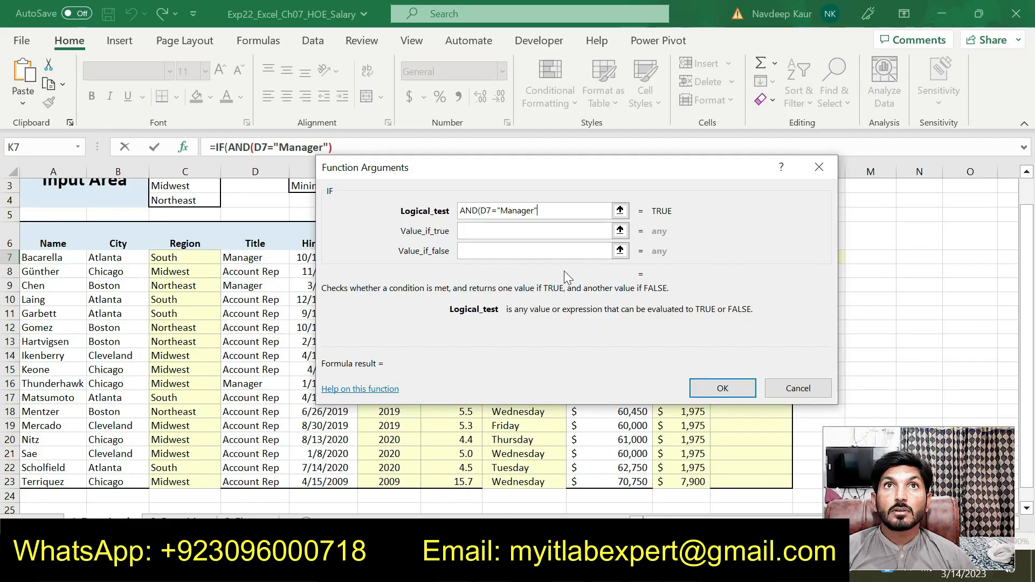
type(",")
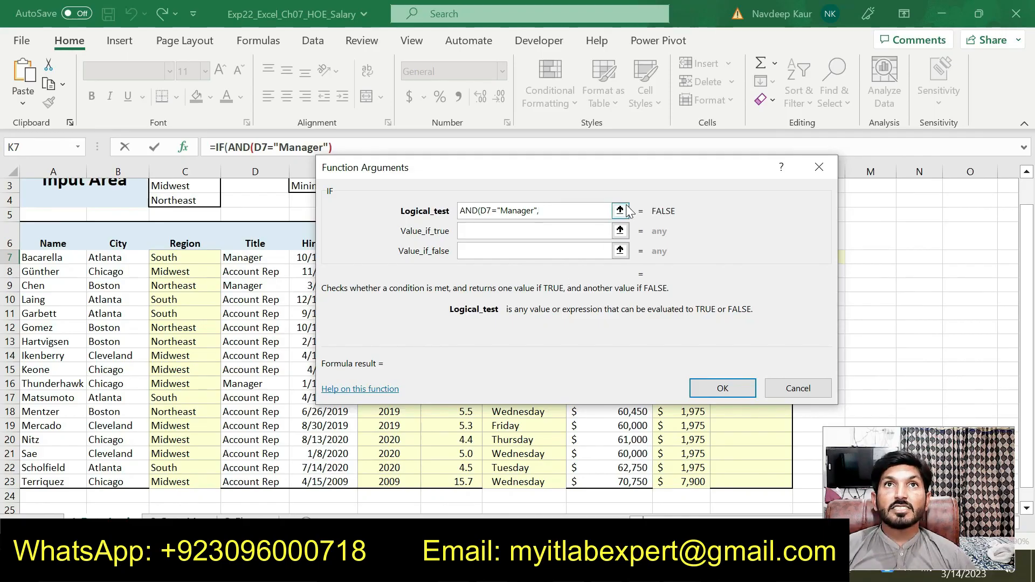
- Move the Function Arguments dialog clear of the Salary column and add I7<98000 as the second AND condition in Logical_test
left_click_drag(604, 170, 315, 226)
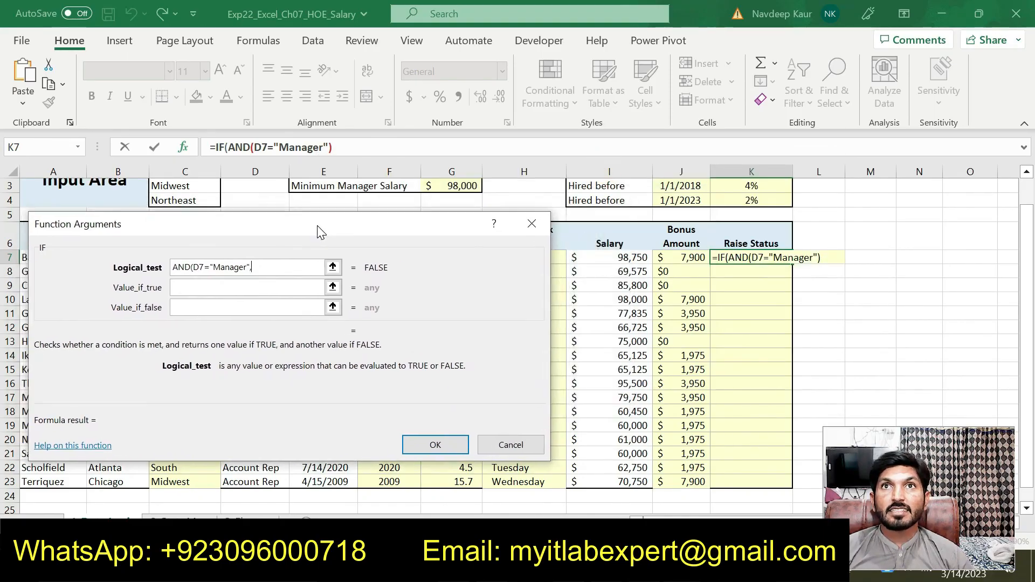
left_click(606, 257)
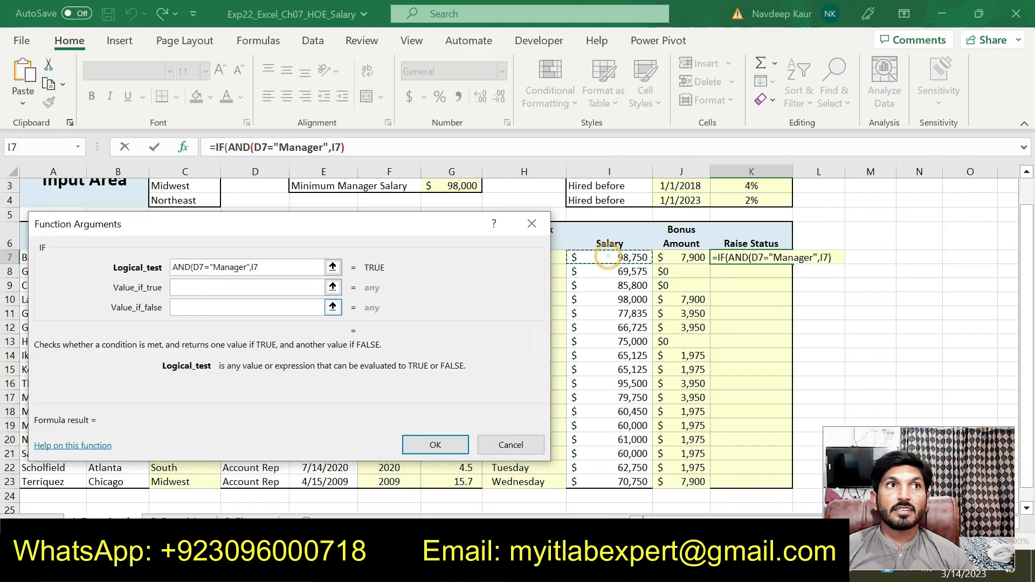
type("<9")
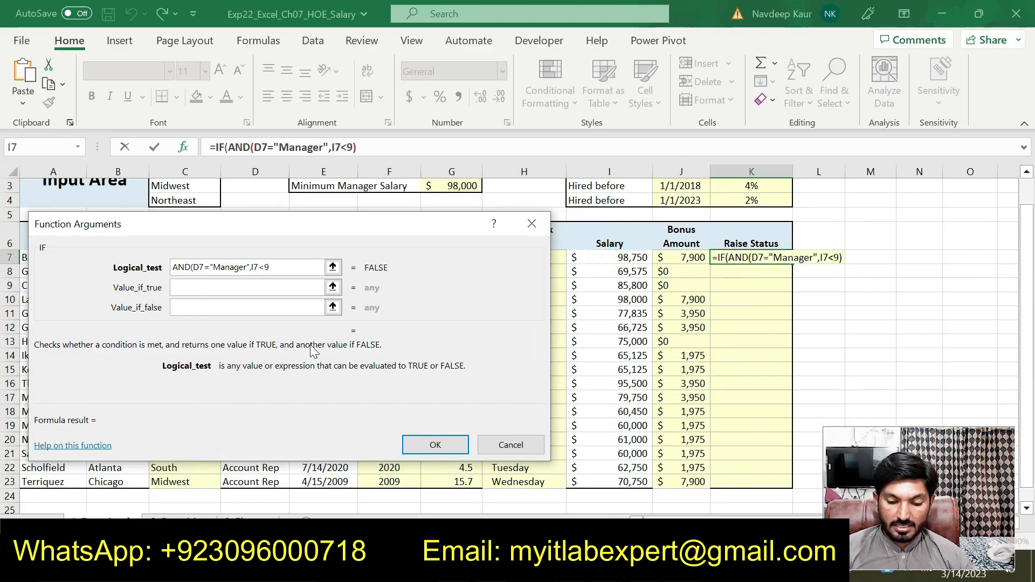
type("8000")
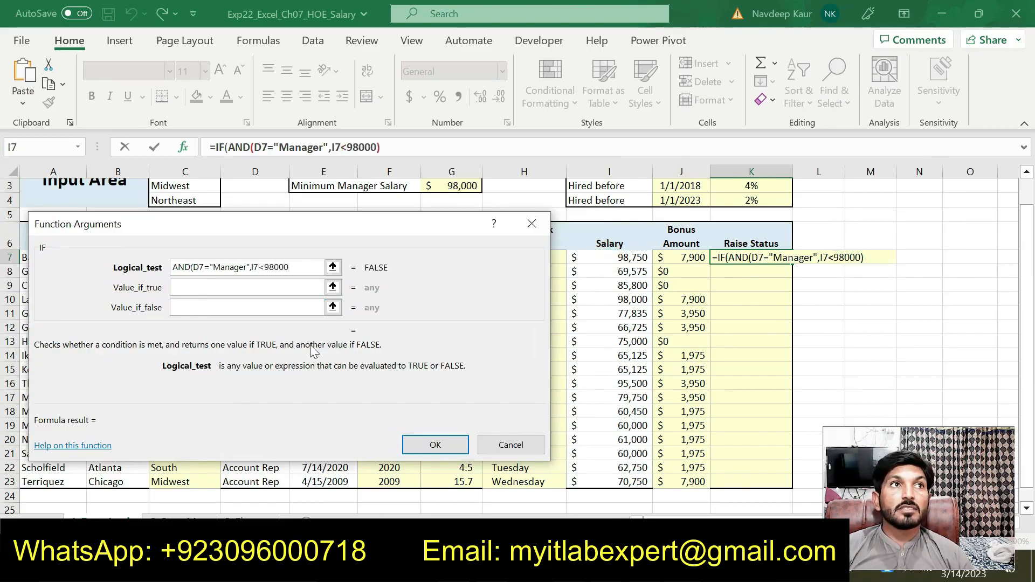
left_click_drag(314, 228, 369, 216)
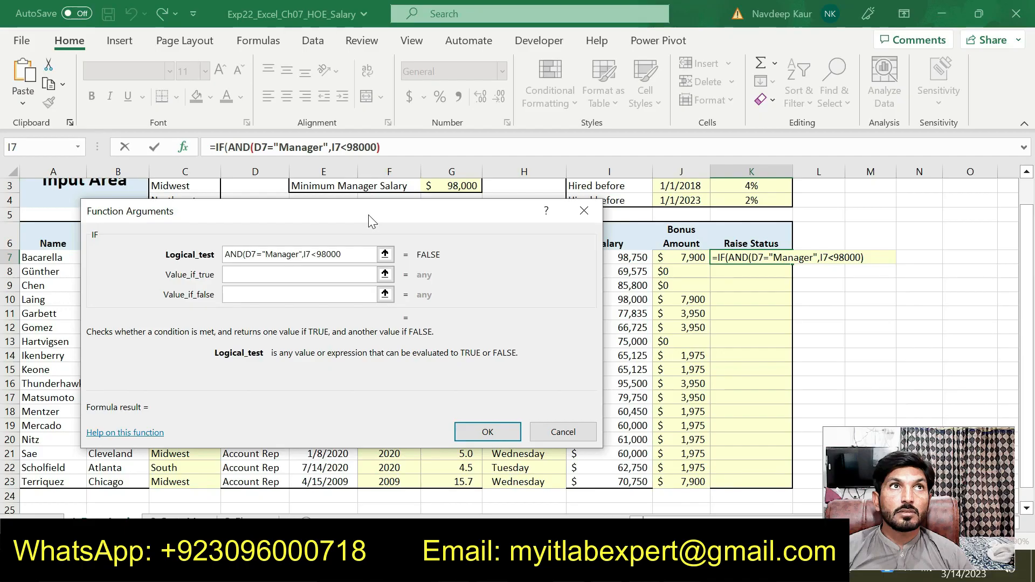
left_click(290, 273)
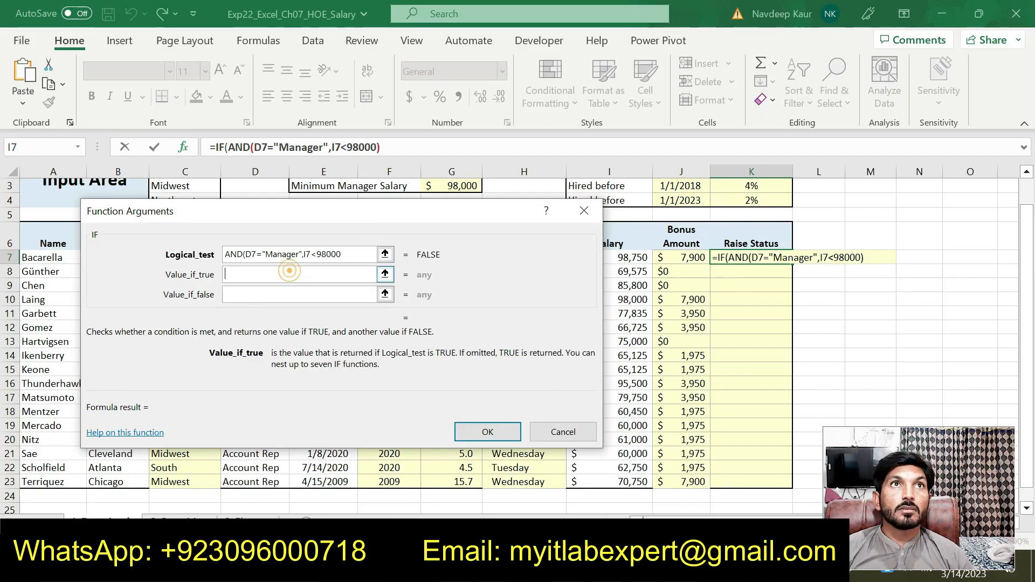
left_click(347, 254)
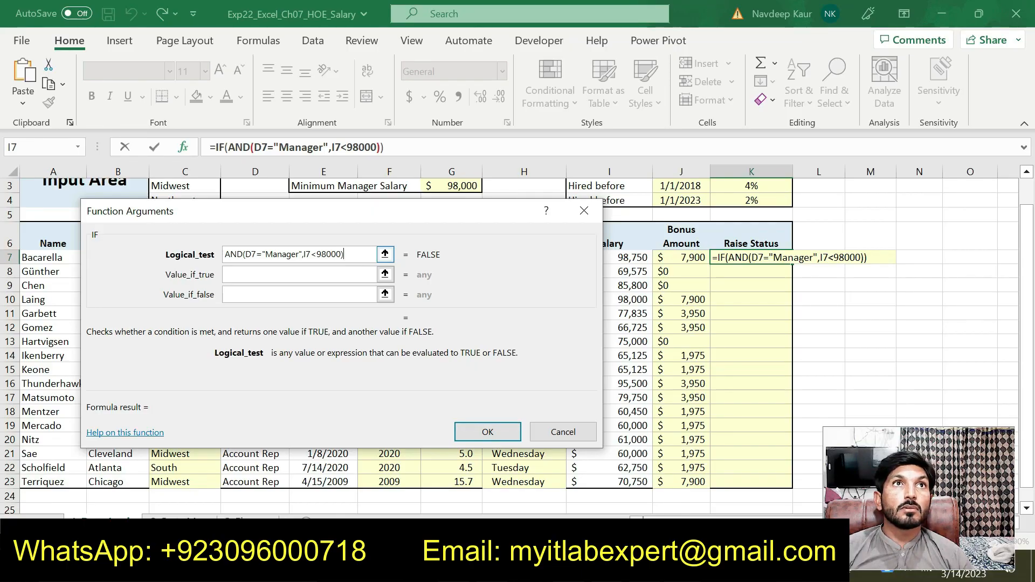
key("Tab")
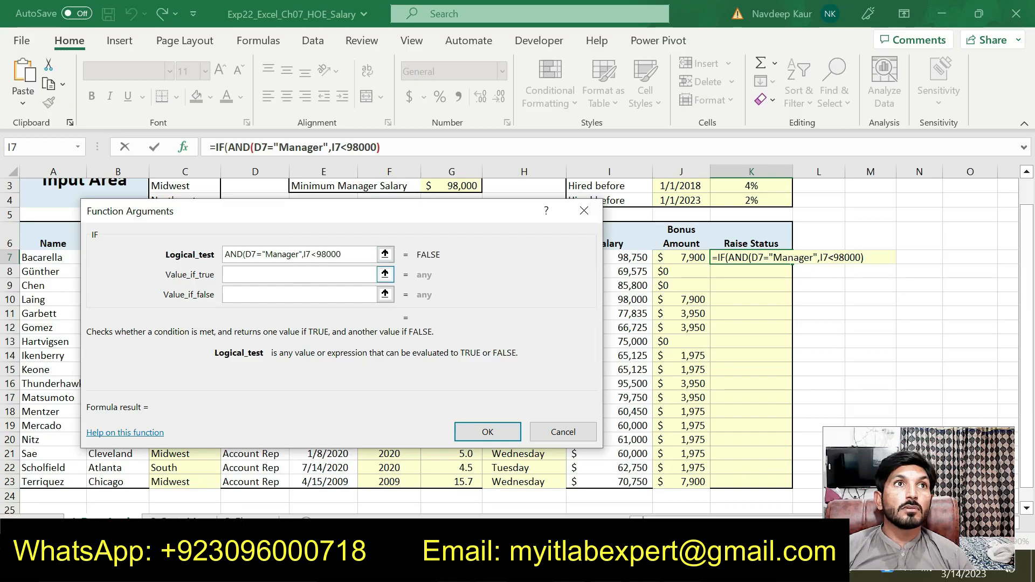
- Set Value_if_true of the IF function to "Due for raise"
left_click(290, 275)
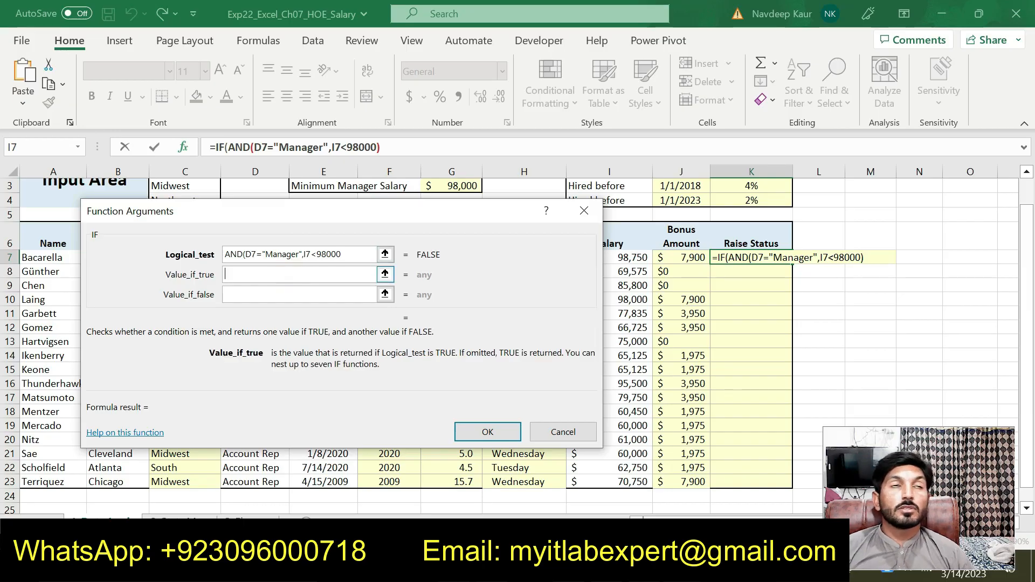
type("\"")
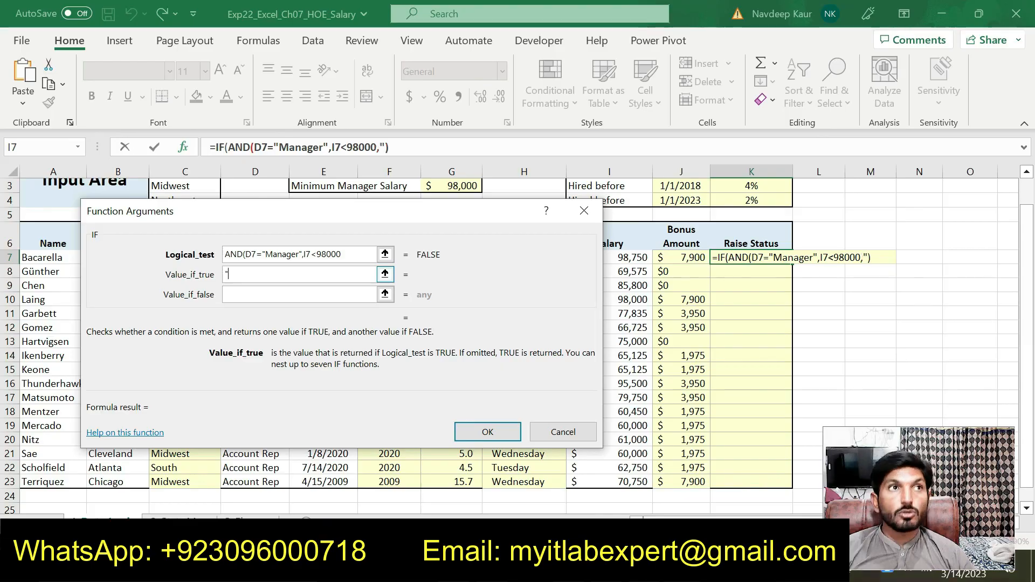
type("d")
key("BackSpace")
type("Due")
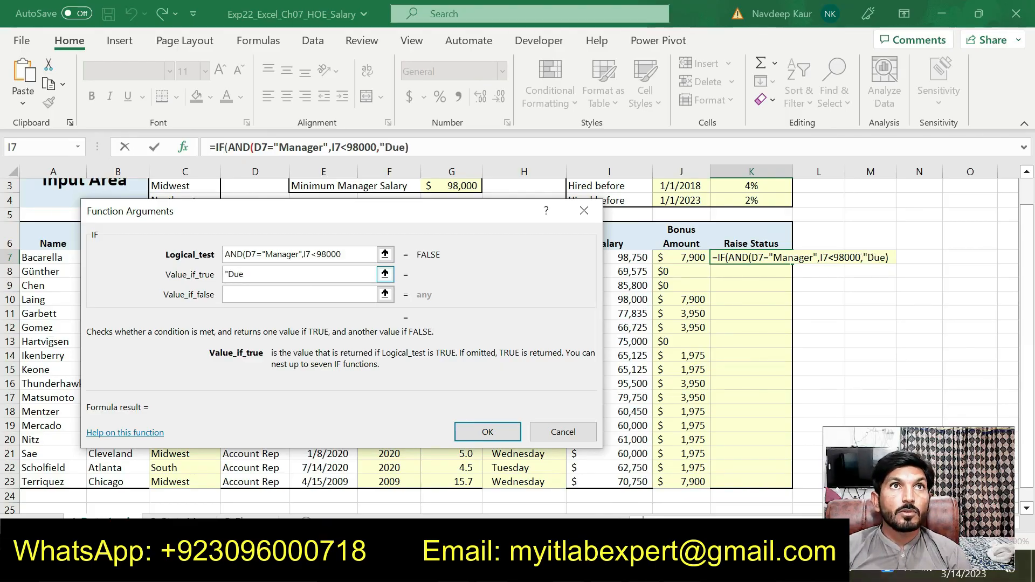
type(" for")
type("E")
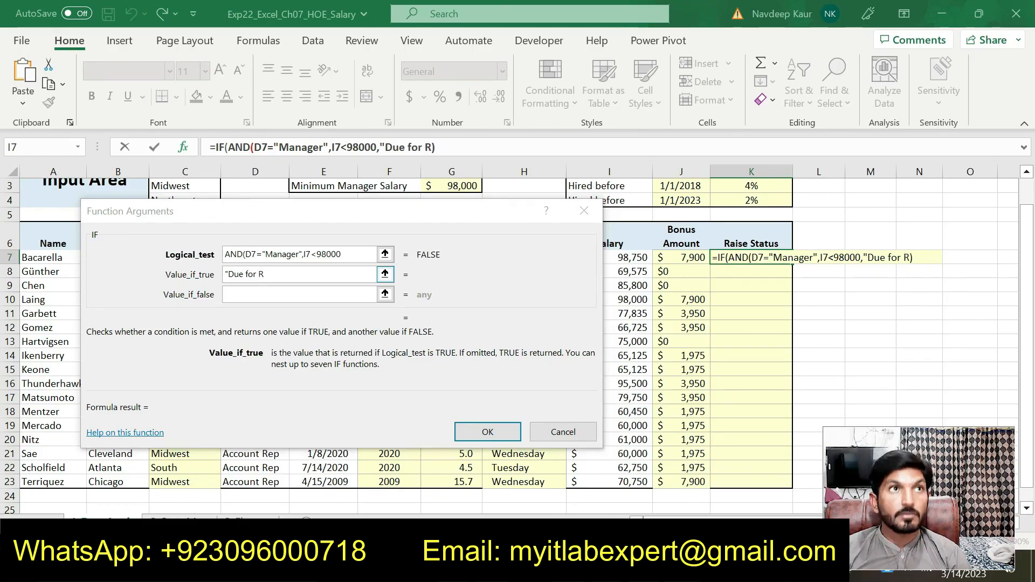
type("raise\"")
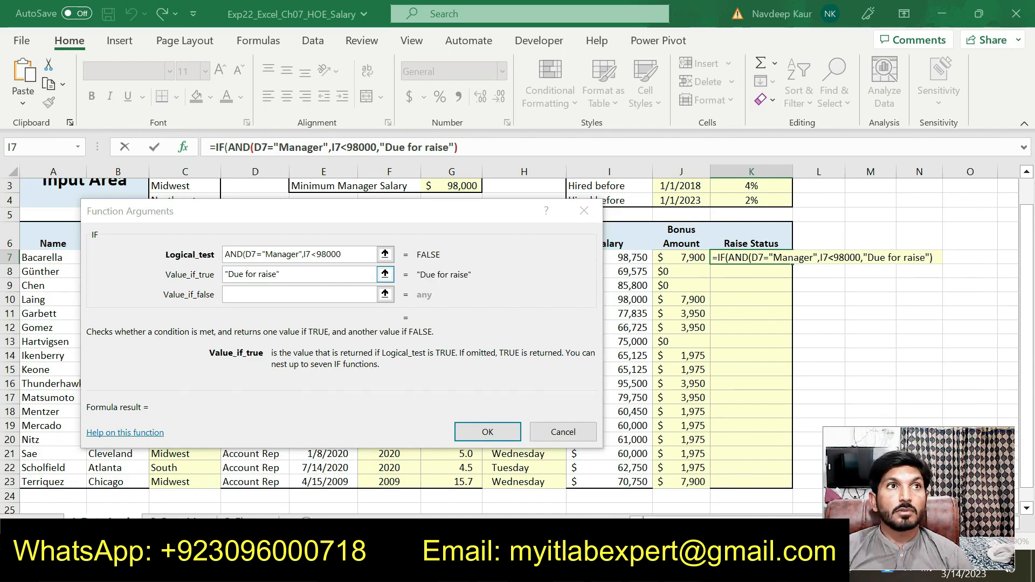
- Check the required wording in the Word instructions, return to the Excel workbook, and correct Value_if_true to "Due for a raise"
key("alt+Tab")
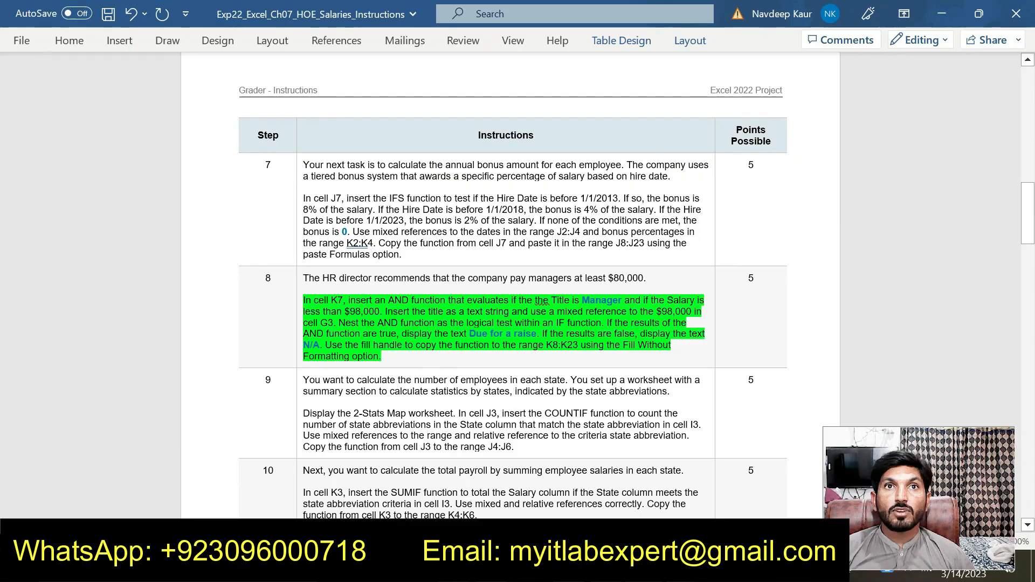
key("alt+Tab")
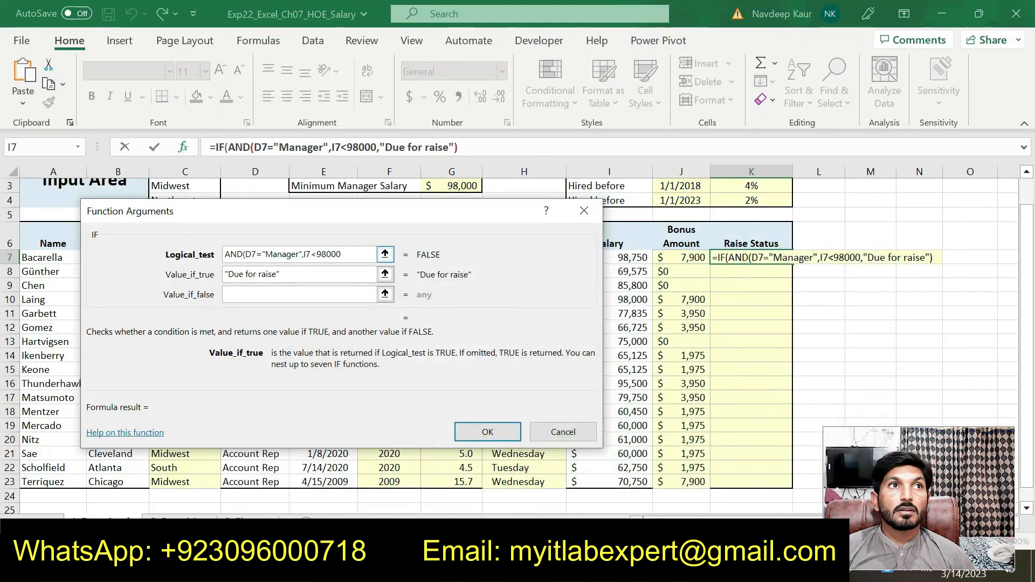
left_click(255, 276)
type("a")
left_click(293, 292)
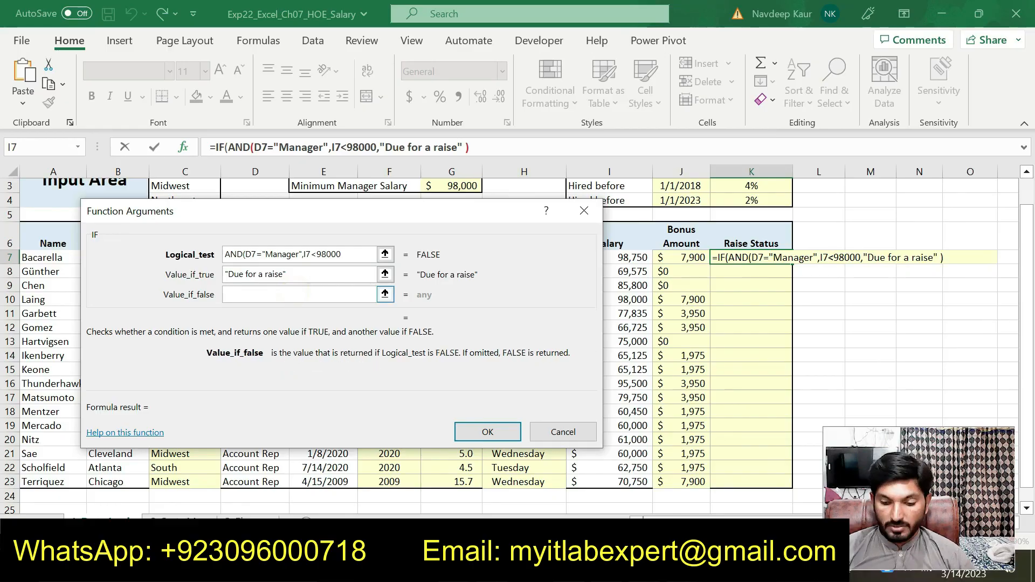
- Set Value_if_false to "N/A" and complete the K7 formula as =IF(AND(D7="Manager",I7<98000),"Due for a raise","N/A")
type("\"N")
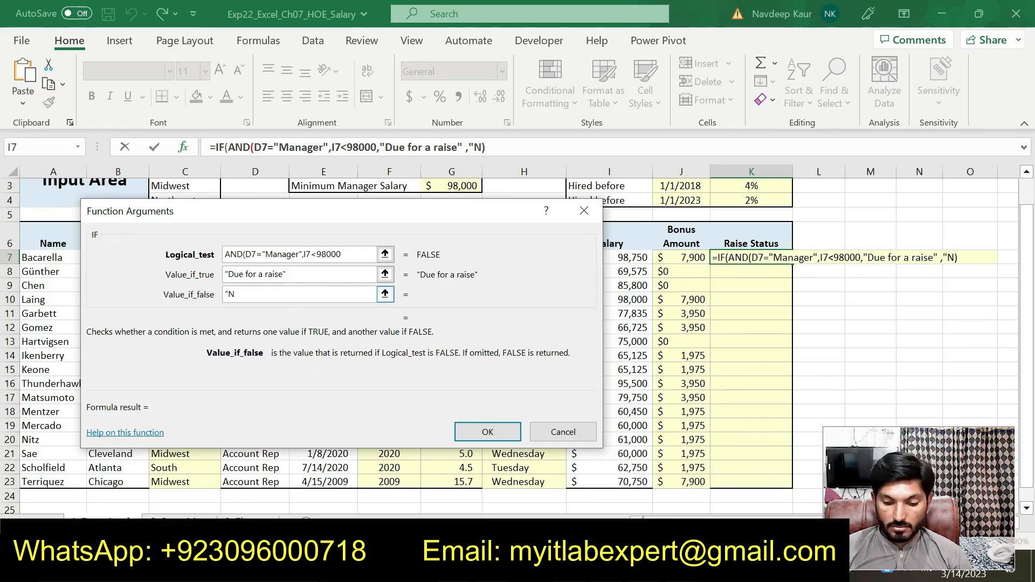
type("/A\"")
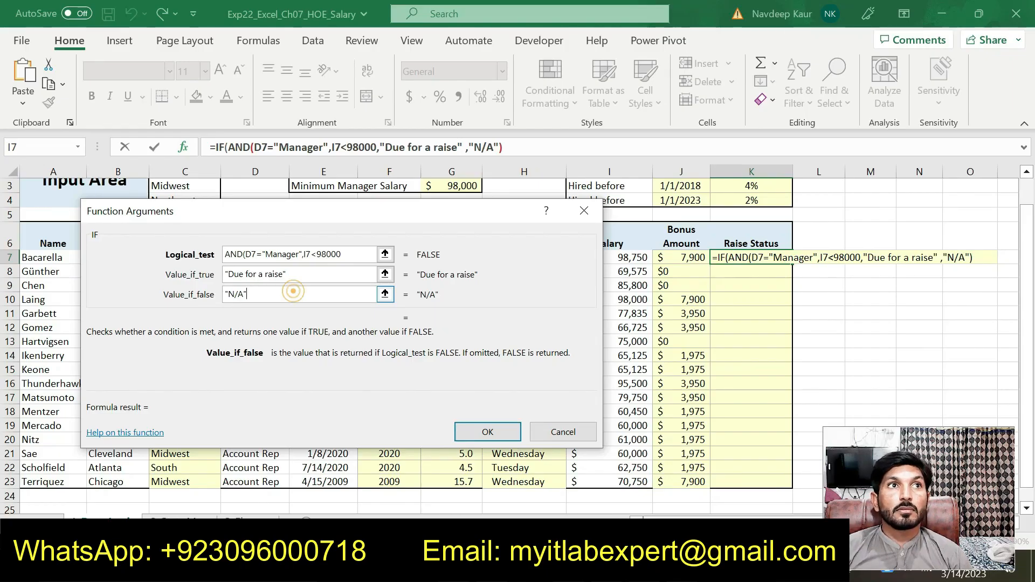
key("Return")
left_click(487, 432)
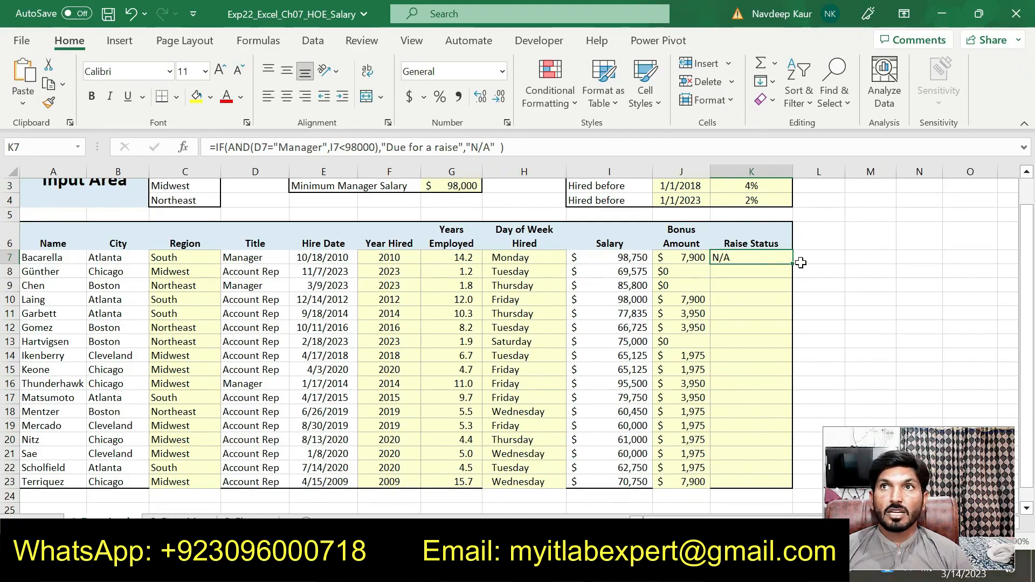
- Fill the Raise Status formula from K7 down through K23 without formatting
left_click_drag(791, 264, 782, 486)
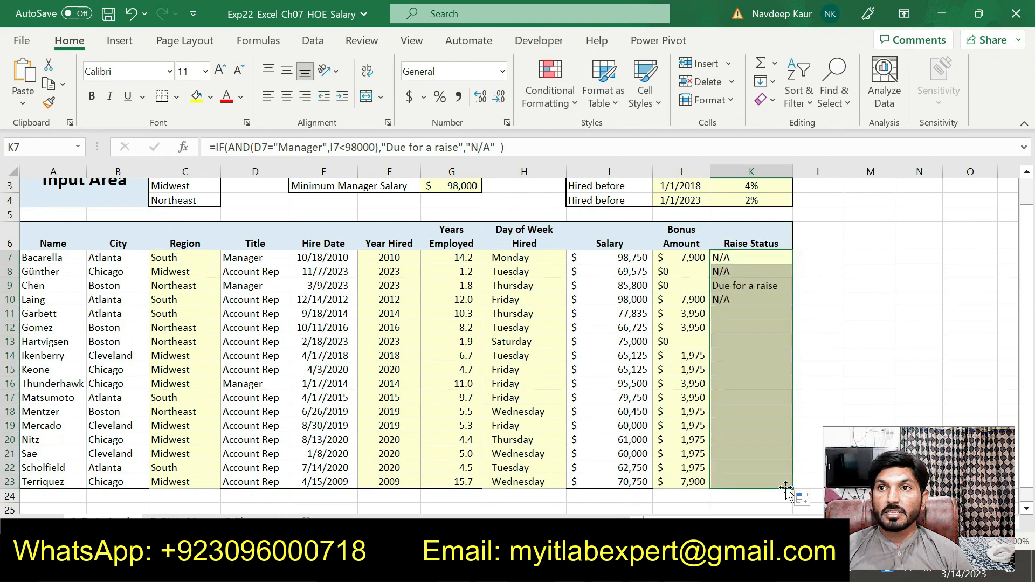
left_click(817, 500)
left_click(825, 462)
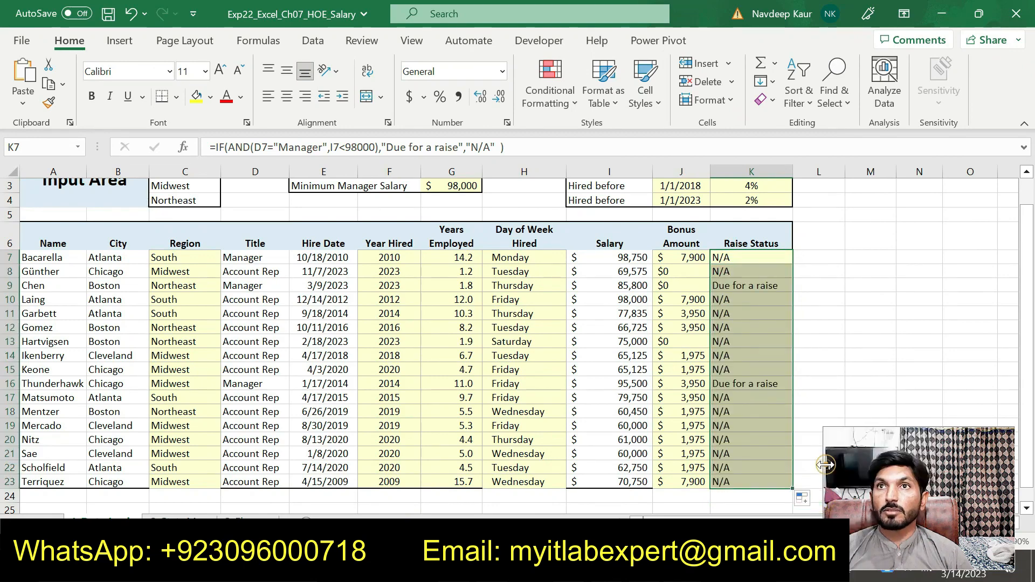
- Check the title, salary and raise status cells in rows 9 and 16 against the formula's conditions
left_click(721, 286)
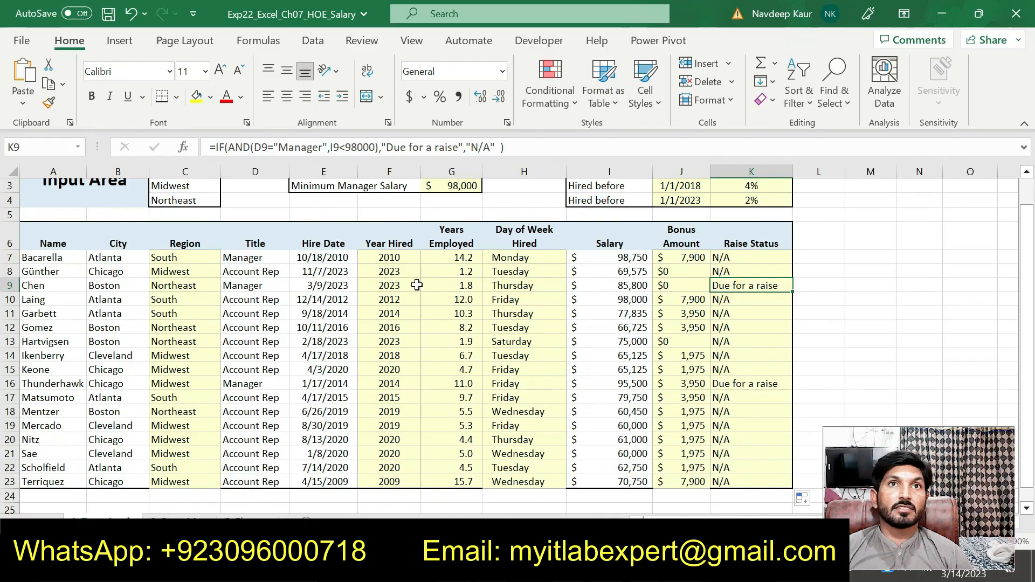
left_click(250, 285)
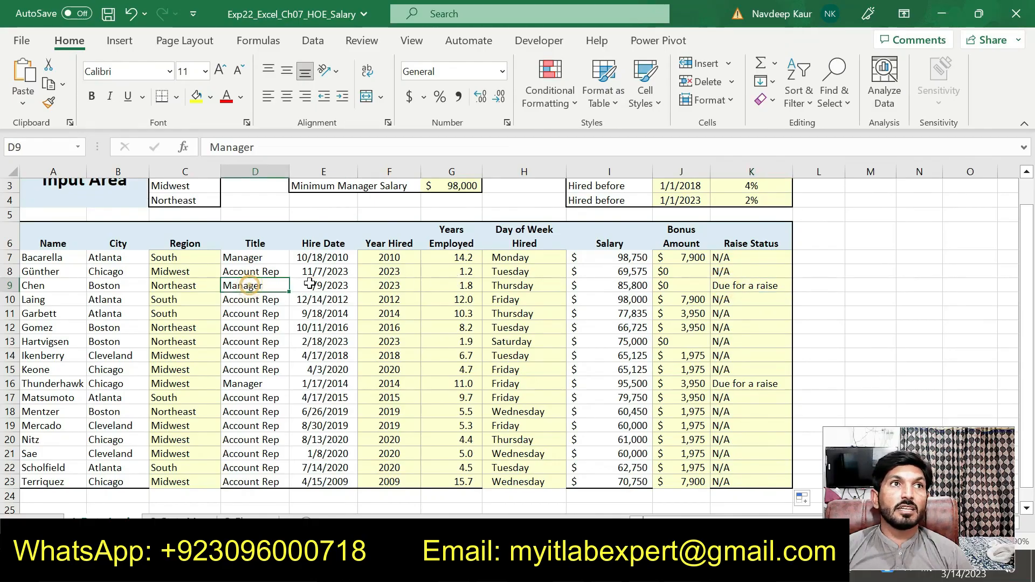
left_click(635, 284)
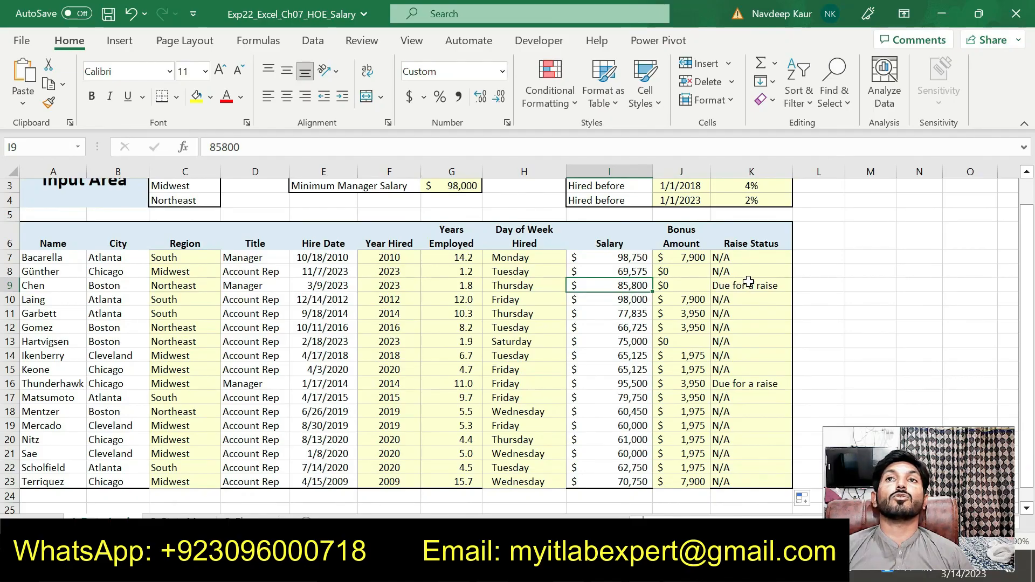
left_click(723, 387)
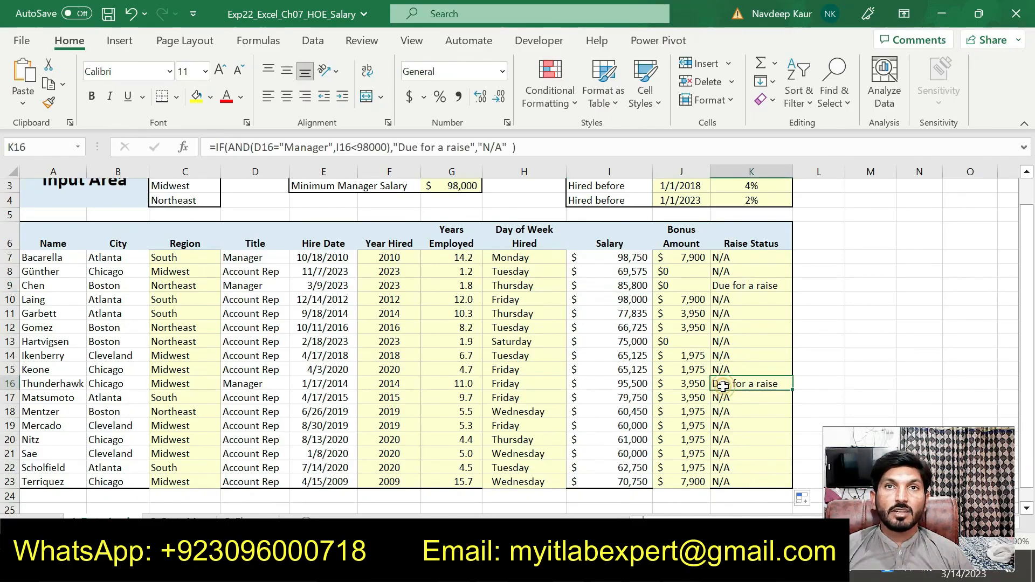
left_click(231, 386)
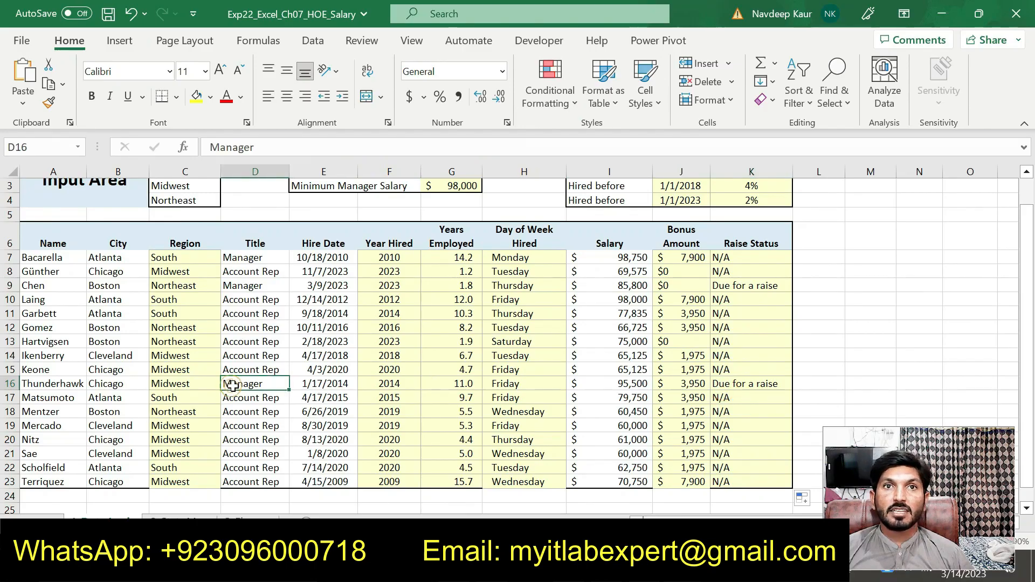
left_click(632, 383)
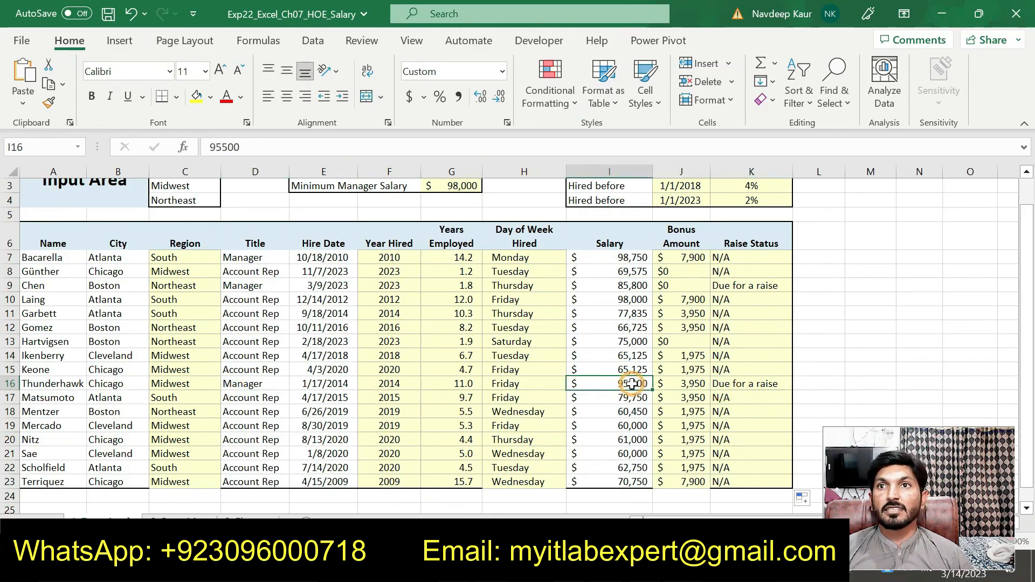
left_click(729, 384)
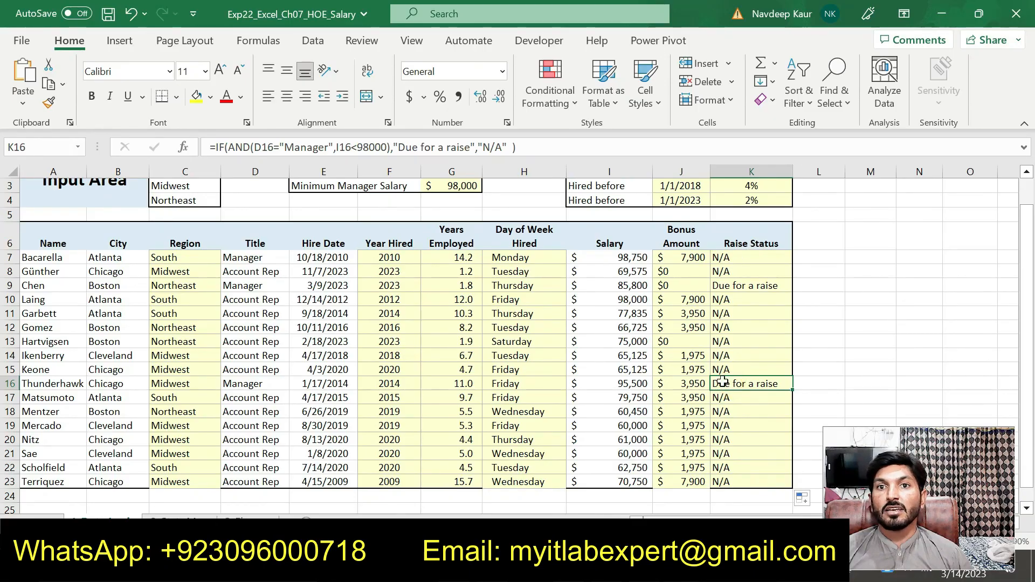
- Switch to the Word instructions, remove the green highlight from step 8, and highlight the step 9 COUNTIF instructions in green
key("alt+Tab")
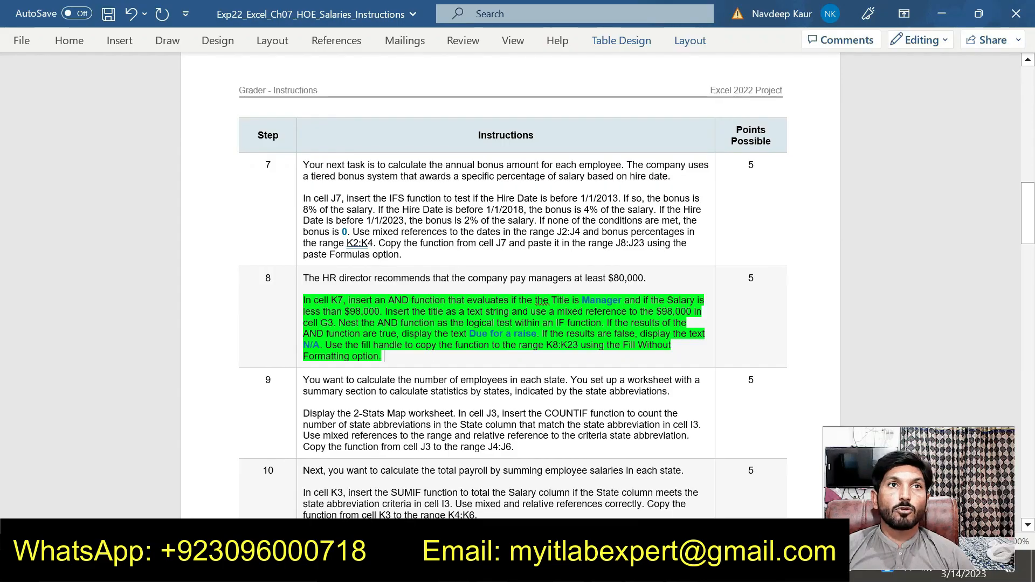
triple_click(357, 306)
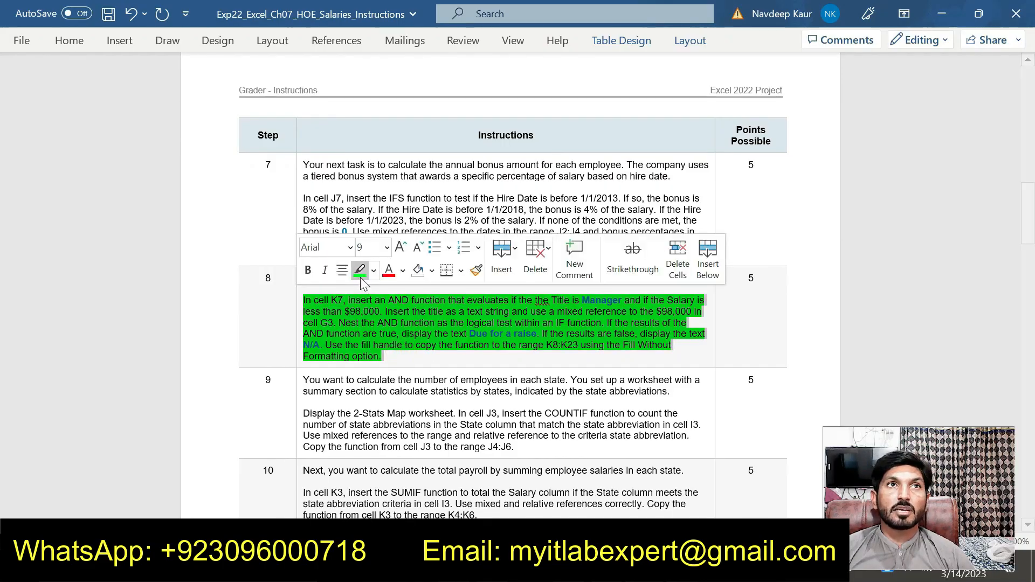
left_click(358, 270)
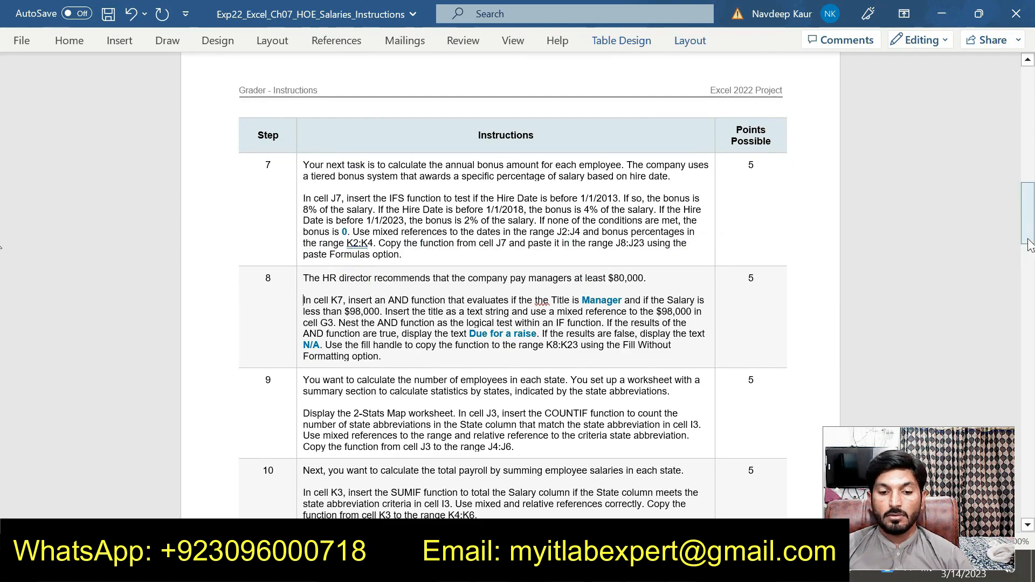
left_click_drag(1030, 243, 1030, 276)
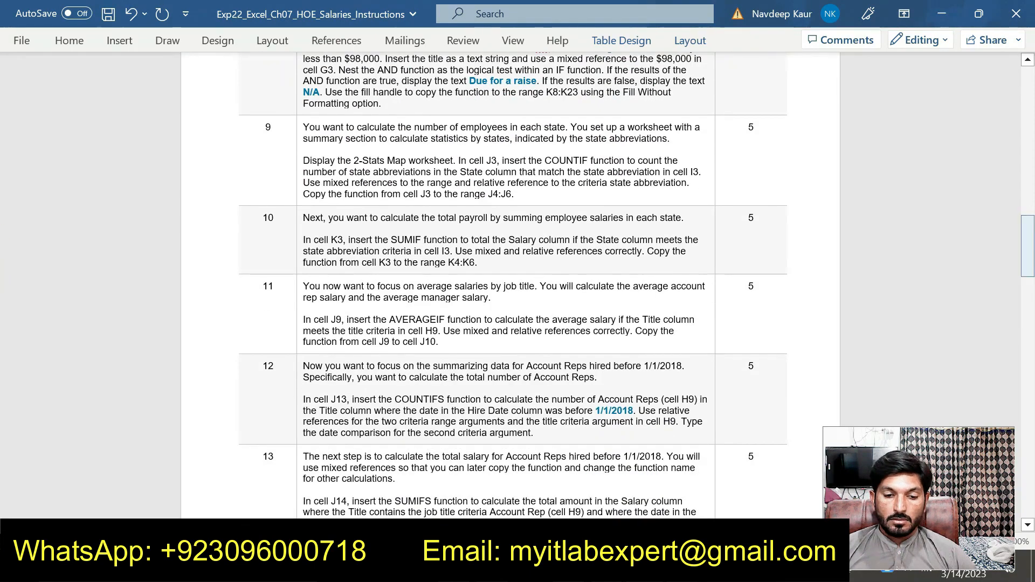
left_click_drag(515, 195, 303, 160)
left_click(371, 136)
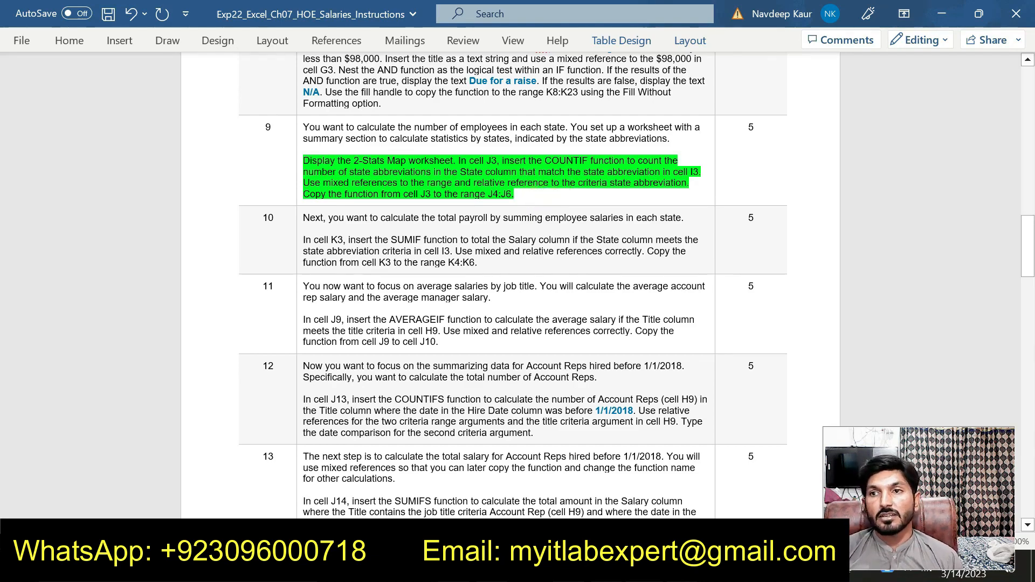
- Return to the Excel workbook's 2-Stats Map worksheet and start a COUNTIF function in J3 with the State range C2:C18
key("alt+Tab")
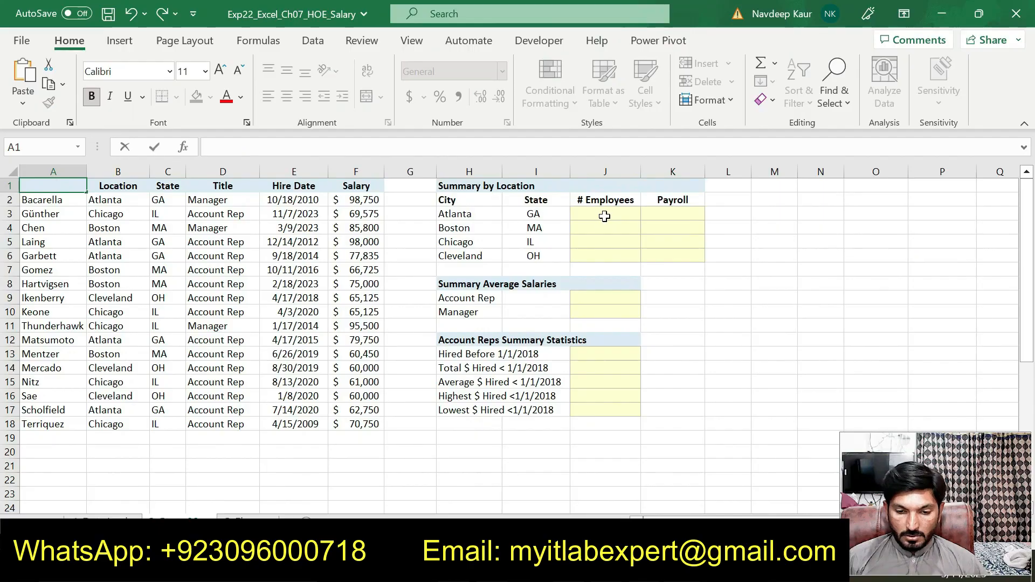
left_click(602, 215)
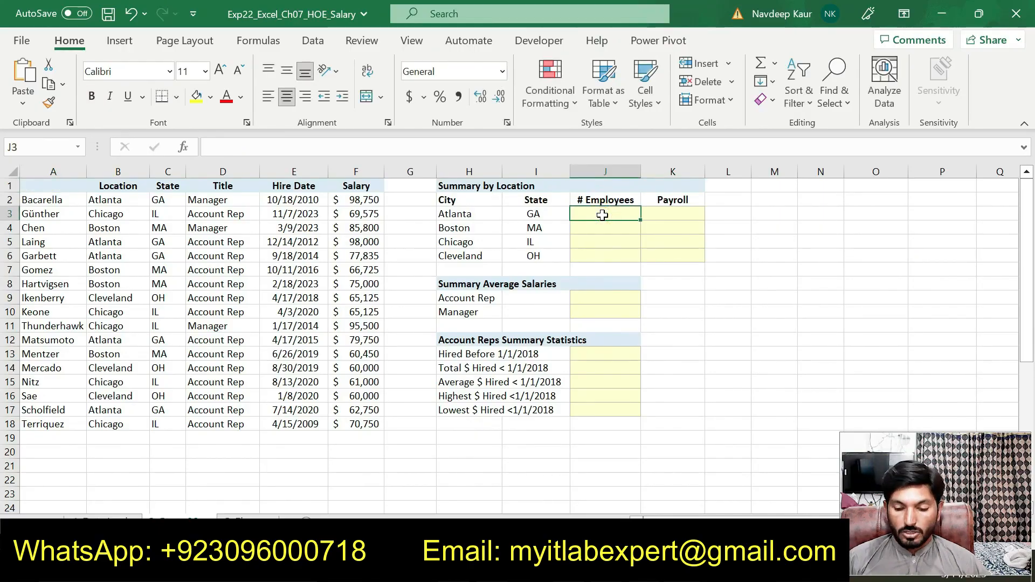
type("=")
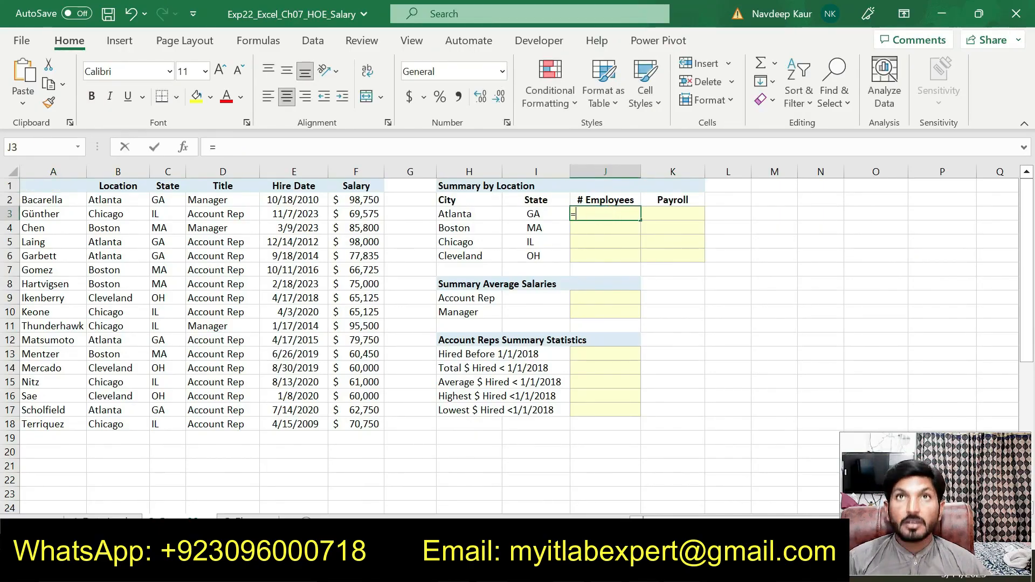
type("COUN")
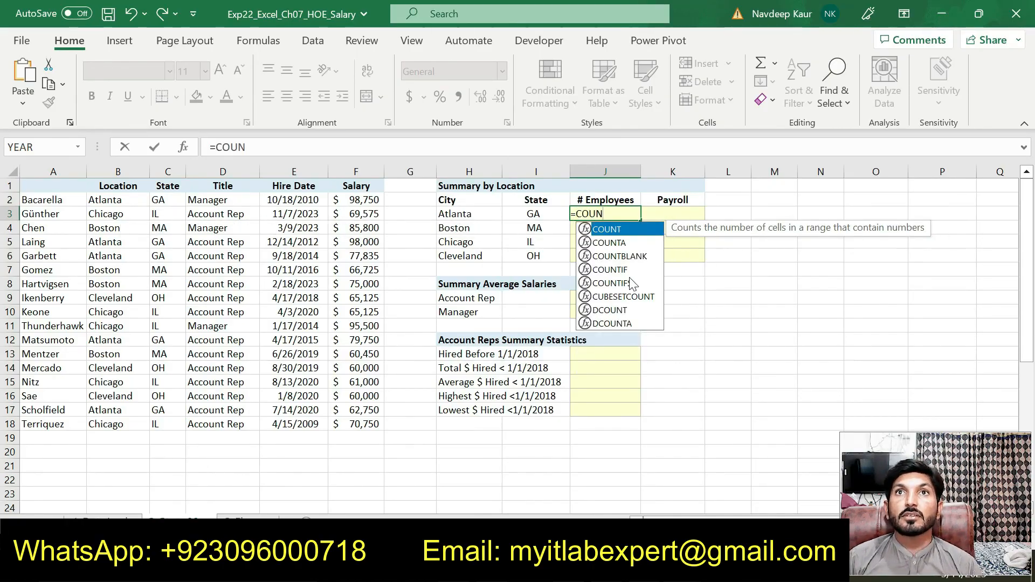
double_click(610, 270)
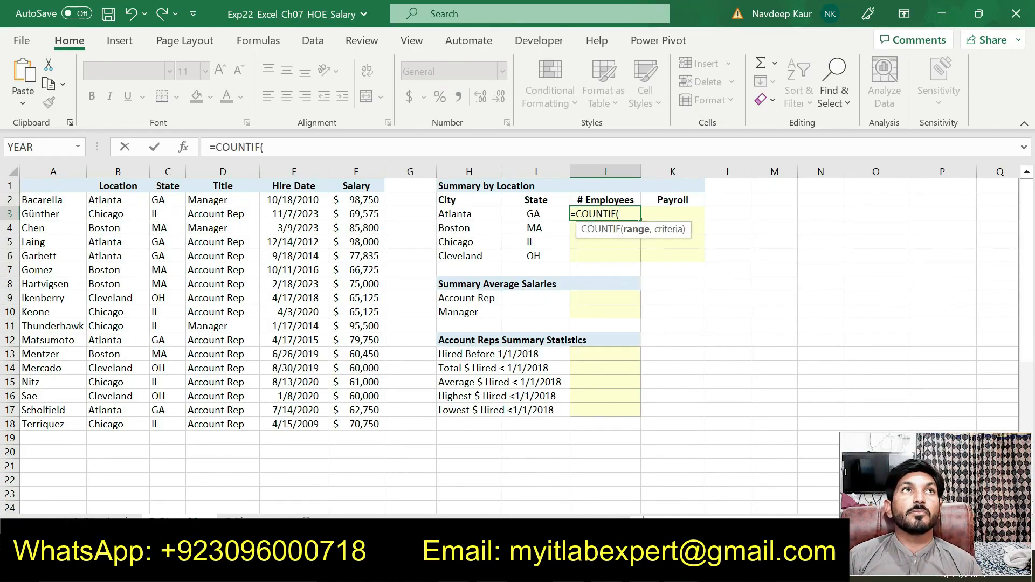
left_click(182, 147)
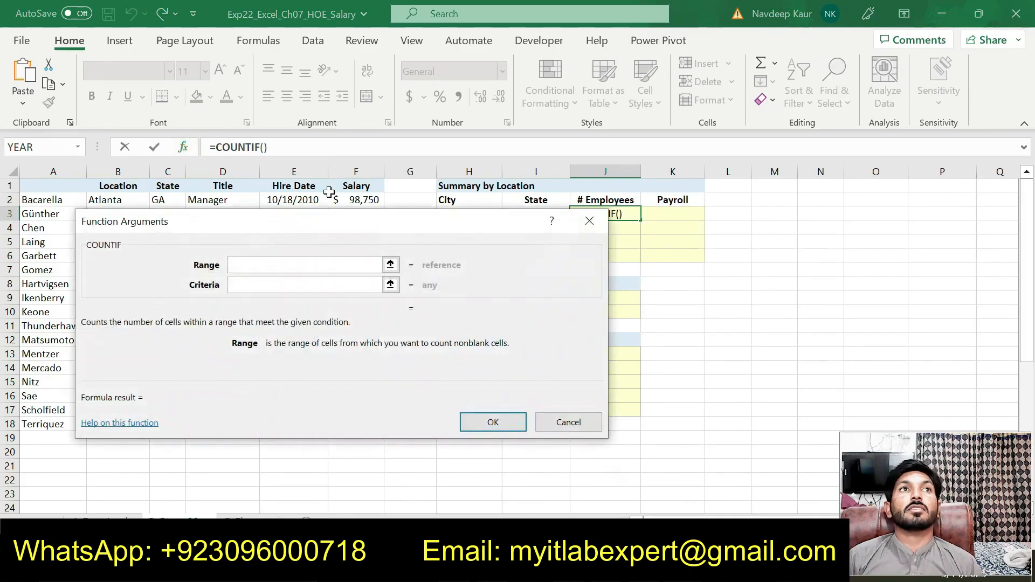
left_click_drag(348, 227, 639, 185)
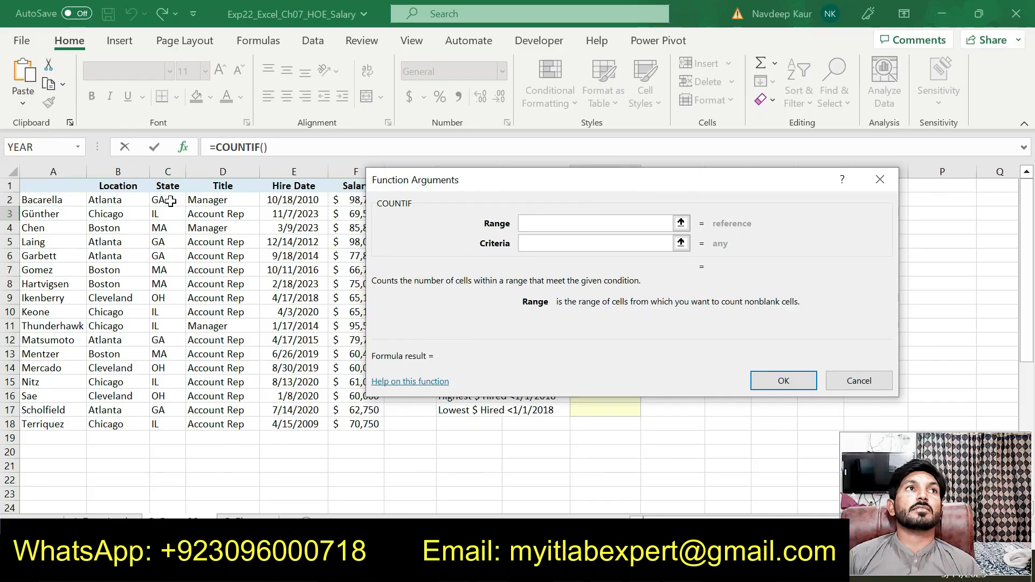
left_click_drag(170, 200, 174, 424)
left_click(533, 243)
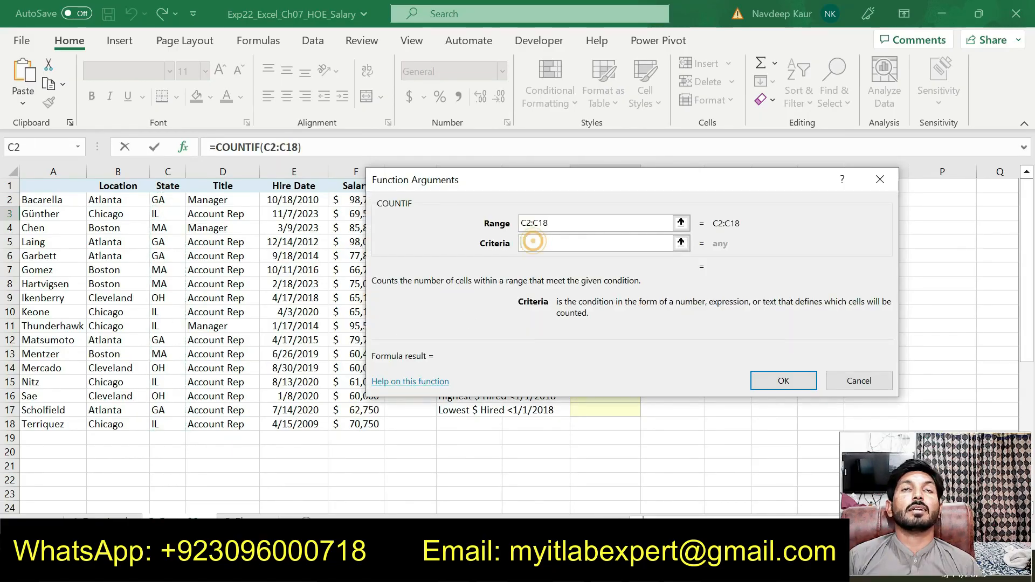
- Set the COUNTIF criteria to I3 and complete the J3 formula as =COUNTIF(C2:C18,I3)
left_click_drag(607, 183, 564, 259)
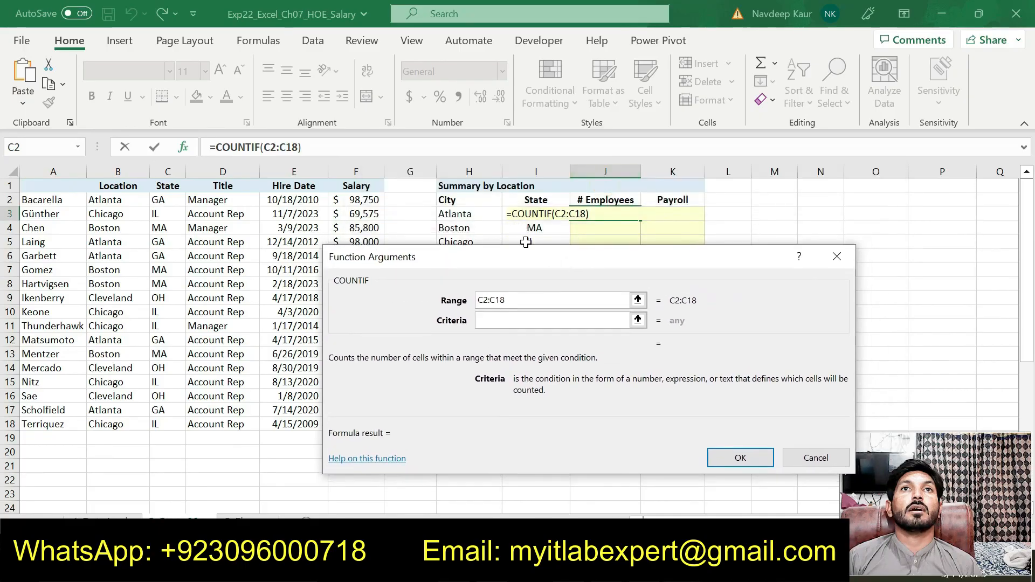
left_click(487, 214)
key("BackSpace")
key("BackSpace")
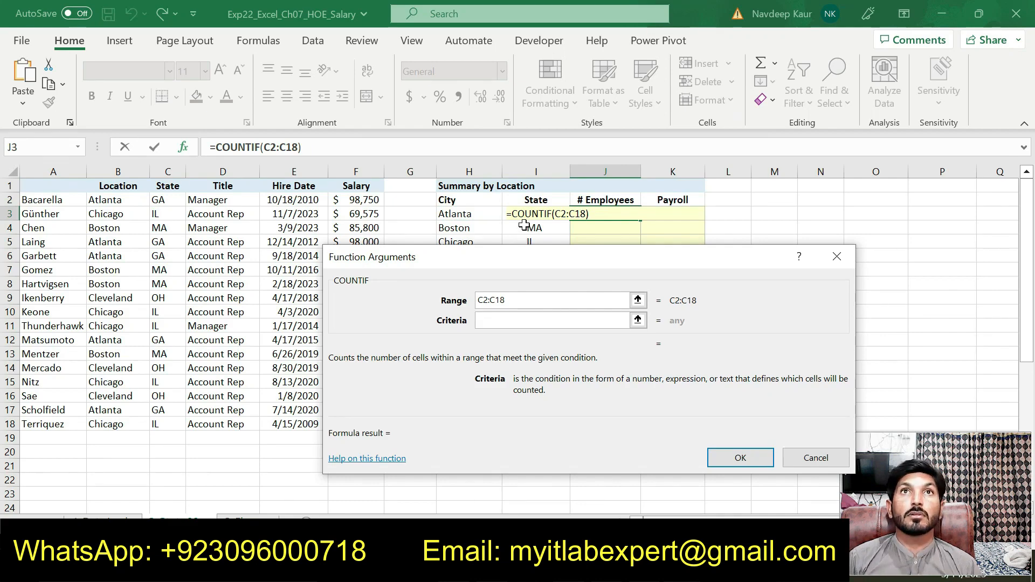
left_click(510, 215)
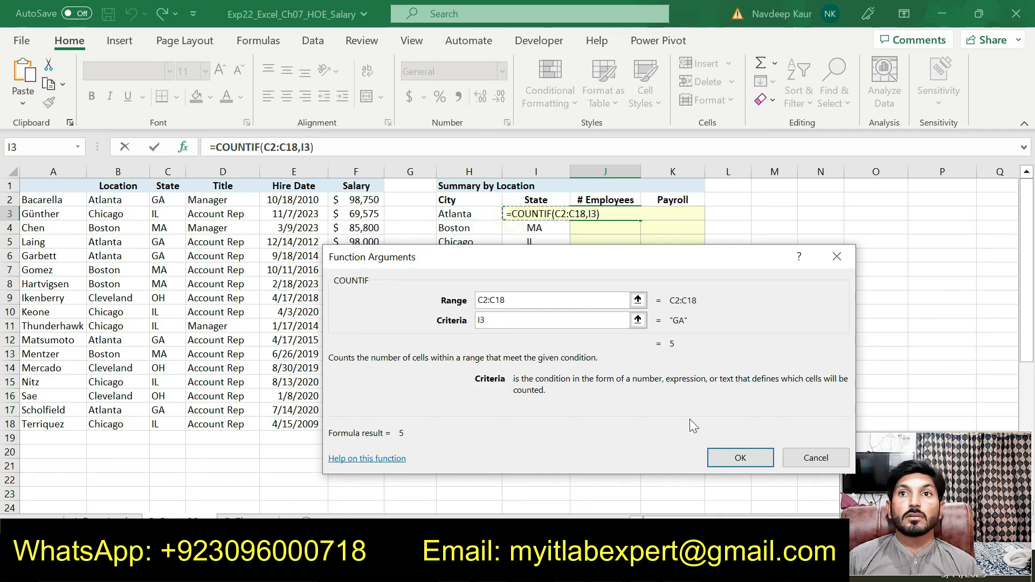
left_click(729, 459)
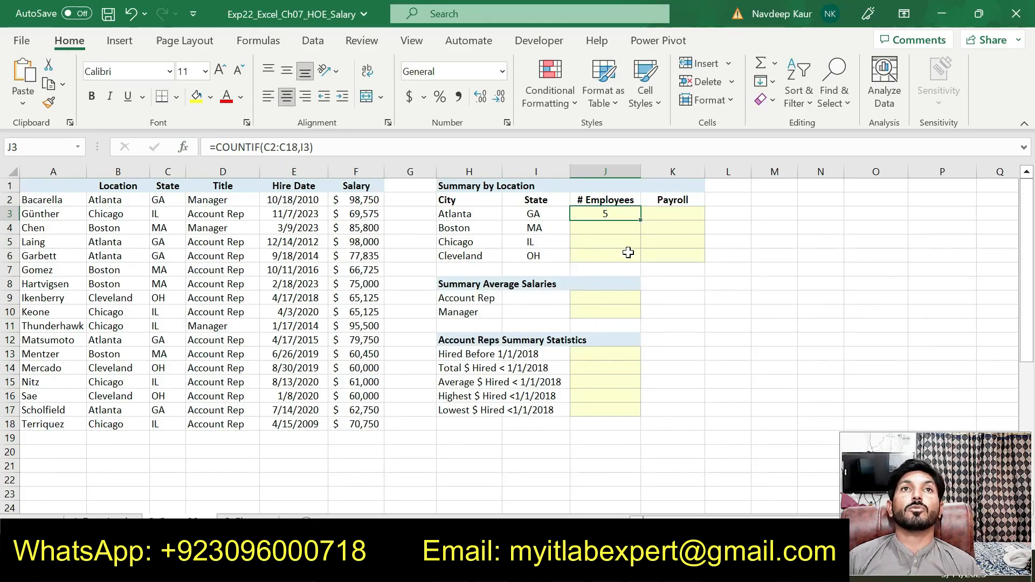
- Copy the employee count formula from J3 down through J6
left_click(615, 265)
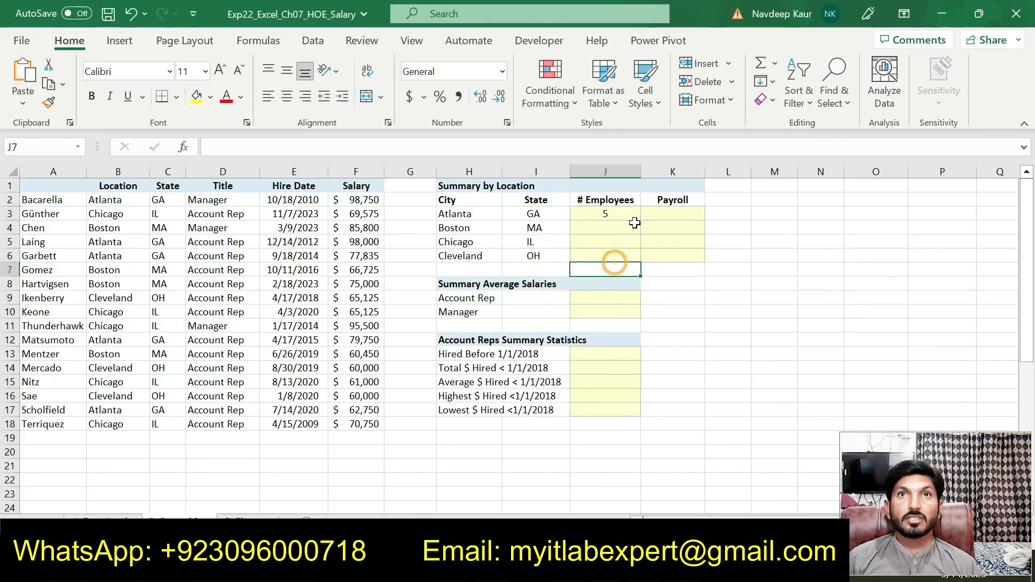
left_click(610, 254)
left_click(629, 214)
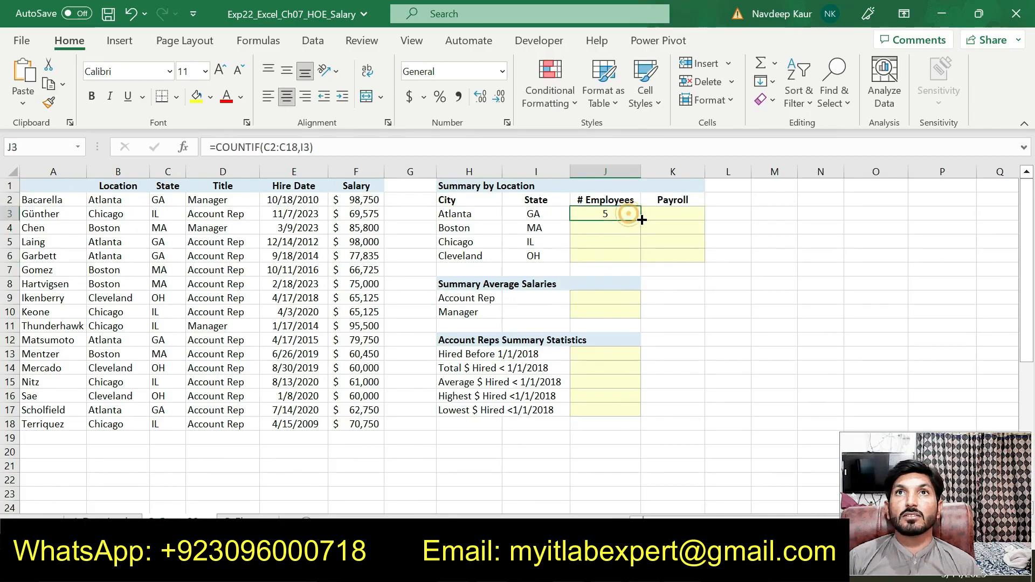
left_click_drag(640, 216, 641, 259)
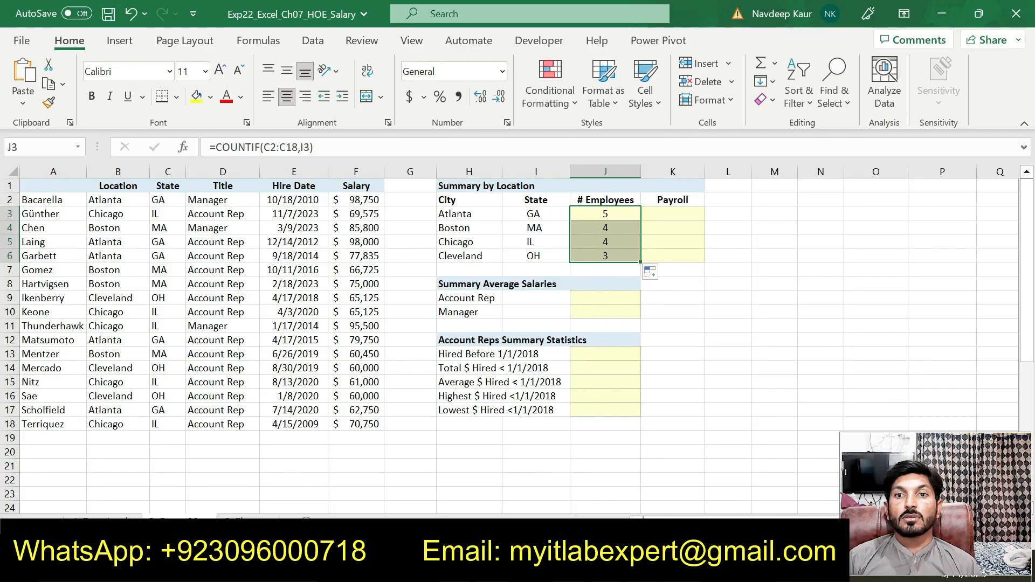
- Switch to the Word instructions, clear the step 9 highlight, and highlight the step 10 SUMIF instructions in green
key("alt+Tab")
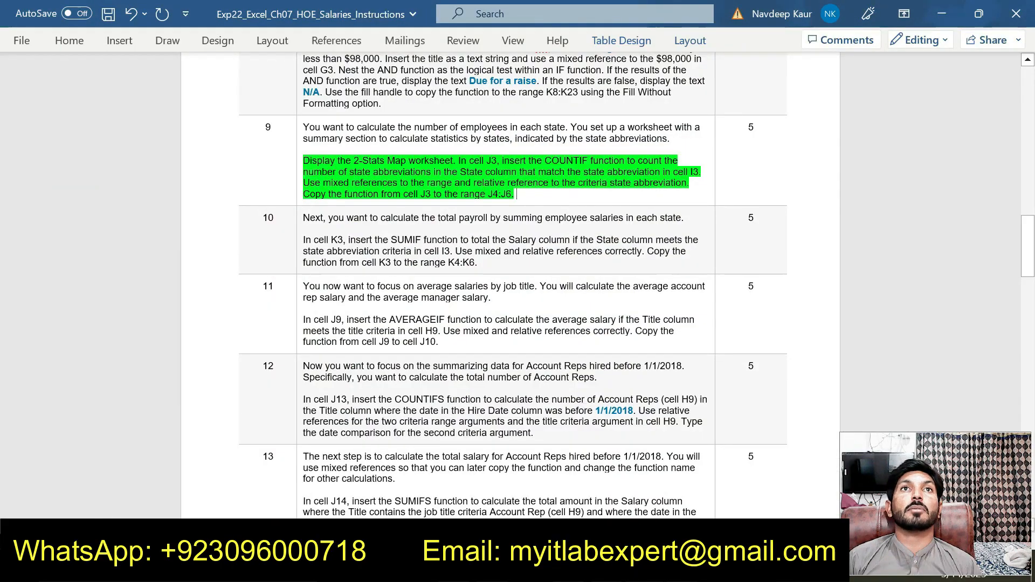
left_click_drag(516, 195, 304, 162)
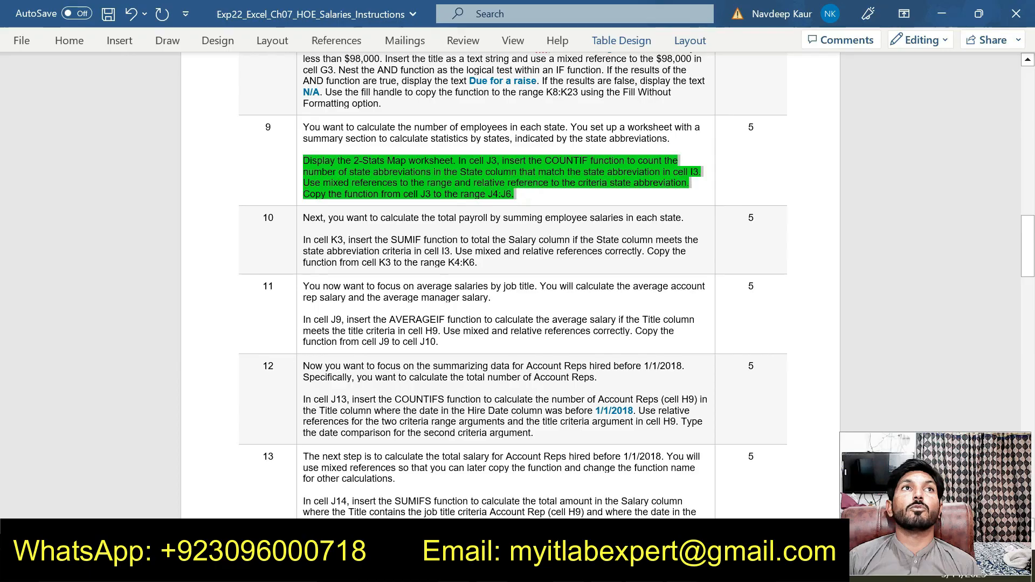
left_click(373, 134)
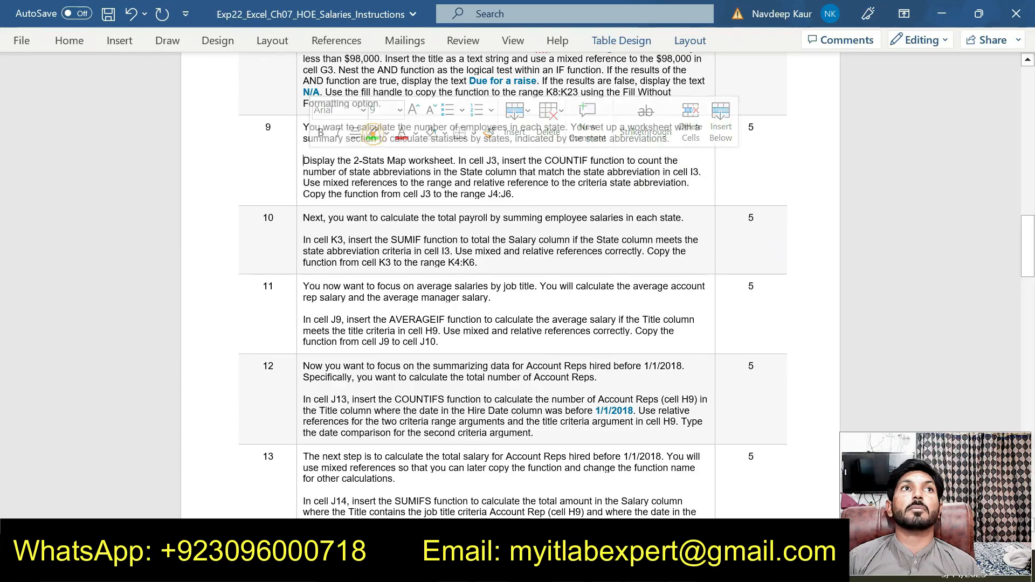
left_click_drag(472, 251, 303, 243)
triple_click(304, 242)
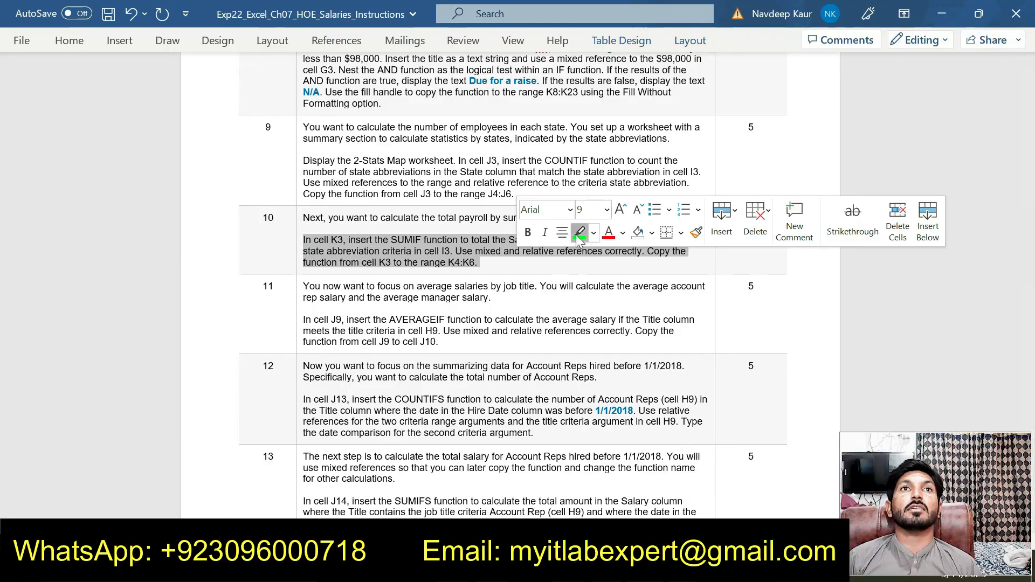
left_click(579, 232)
left_click(485, 265)
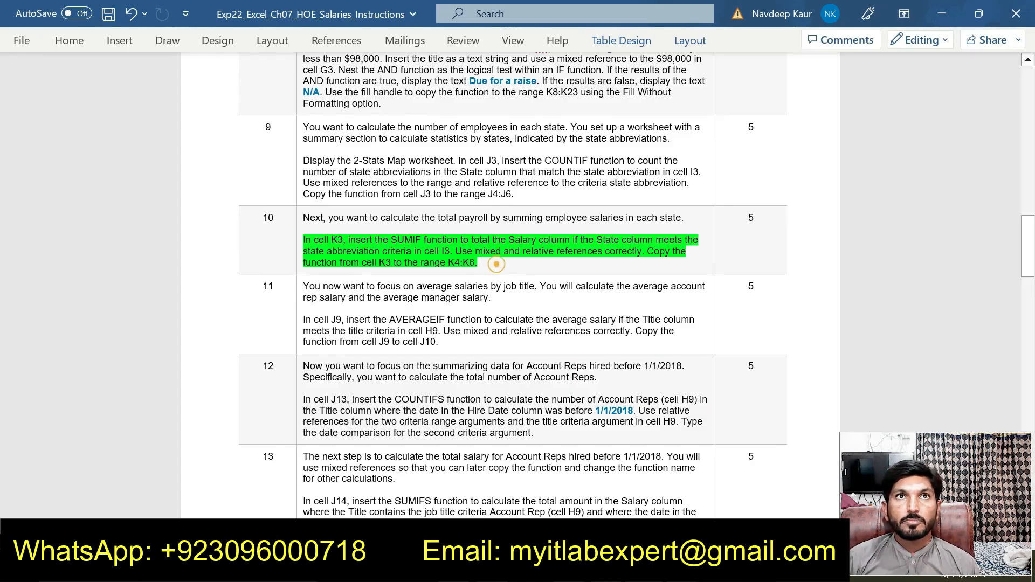
- Return to the Excel workbook and start a SUMIF function in K3 with the State range C2:C18
key("alt+Tab")
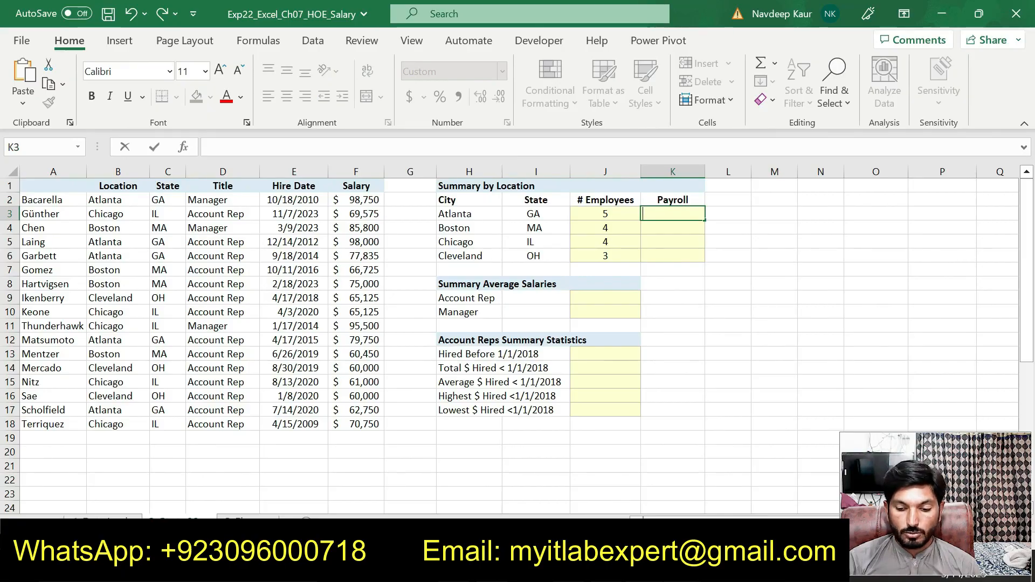
type("=SUM")
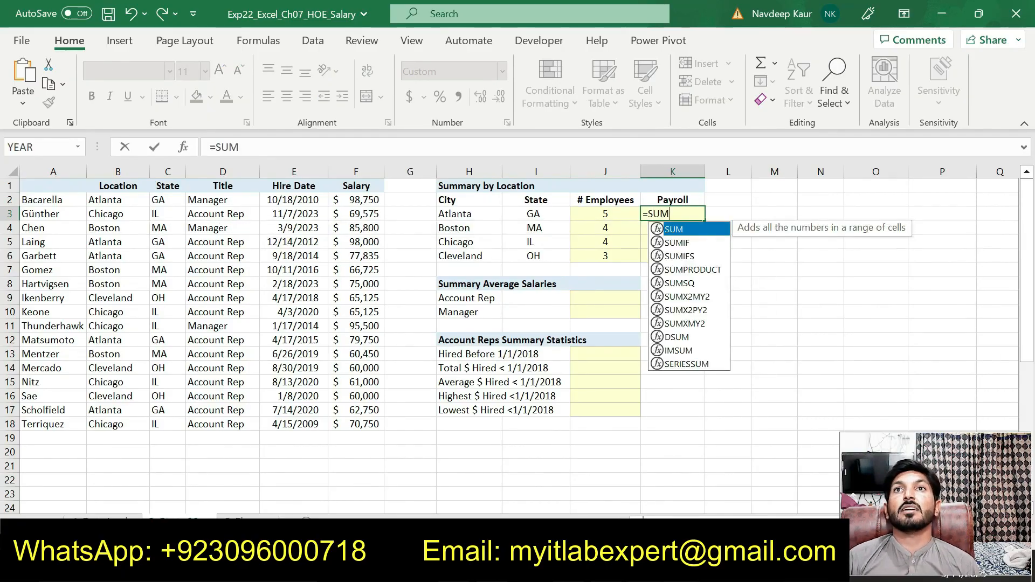
left_click(674, 243)
double_click(673, 241)
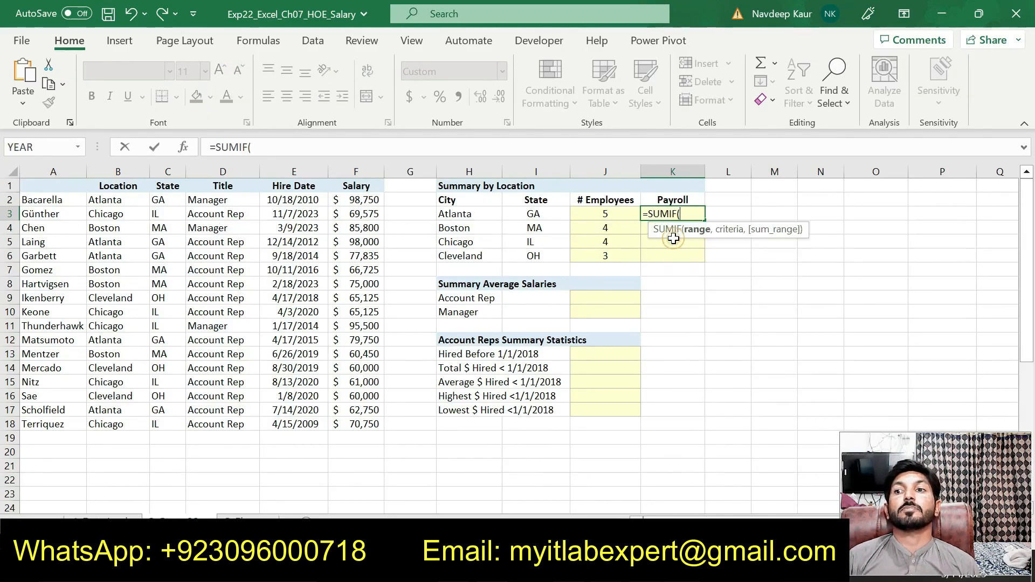
left_click(184, 149)
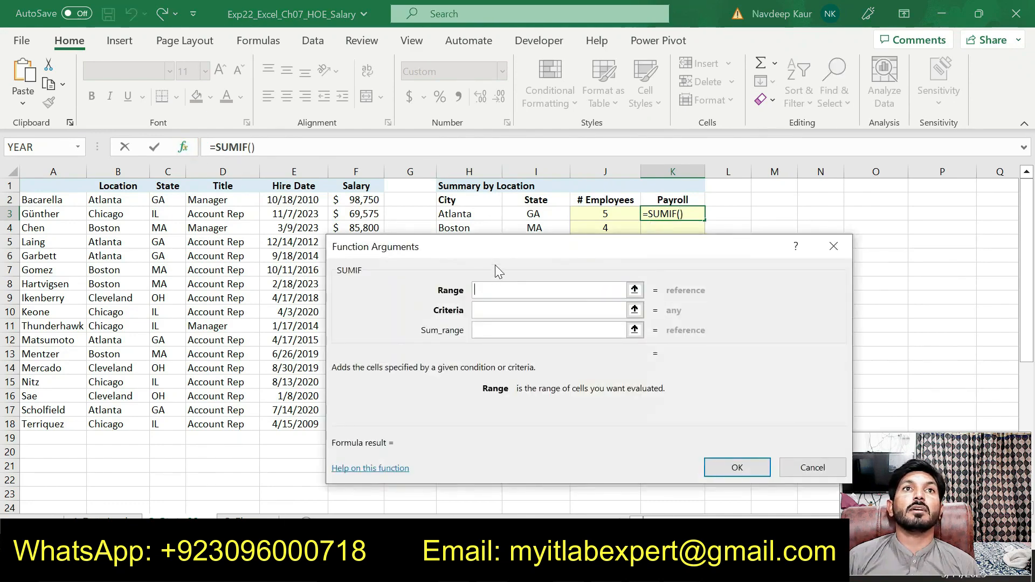
left_click_drag(499, 246, 462, 237)
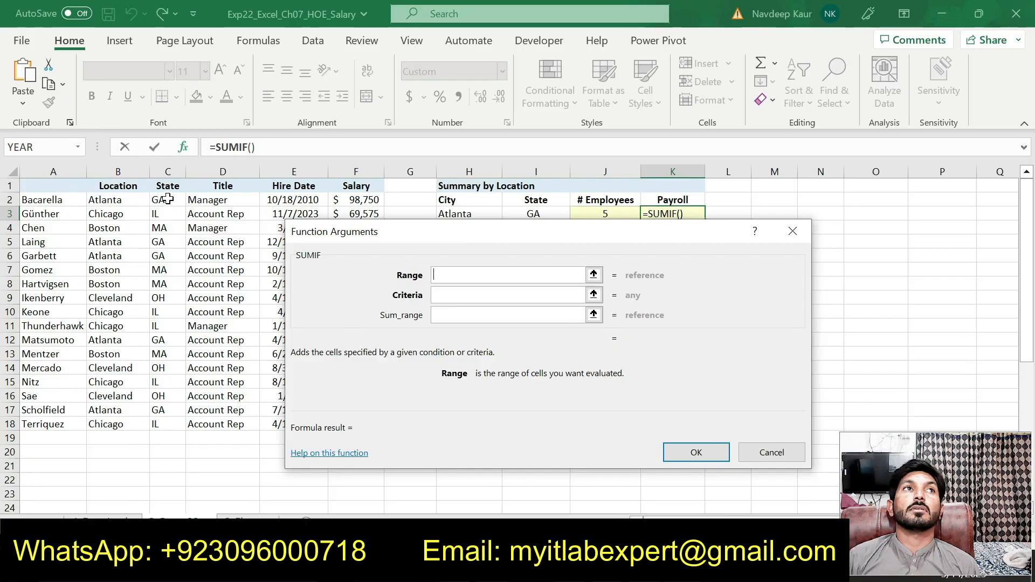
left_click(463, 275)
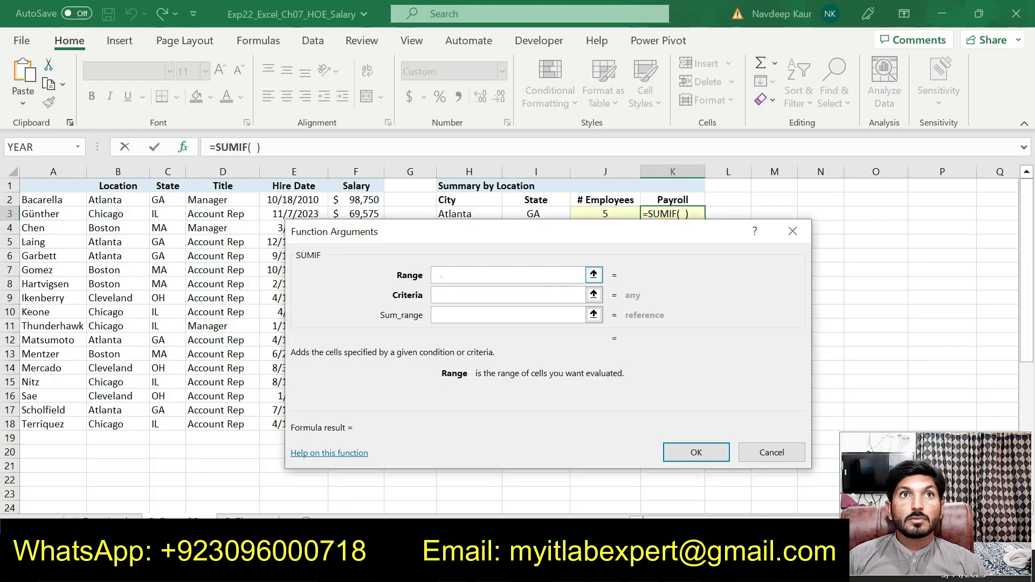
left_click(442, 277)
key("BackSpace")
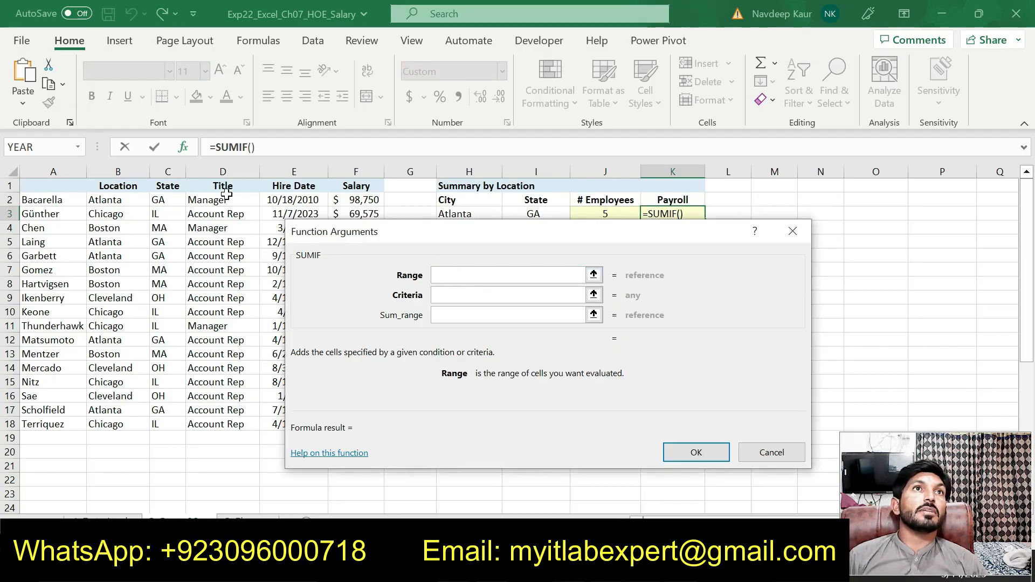
left_click_drag(168, 200, 160, 424)
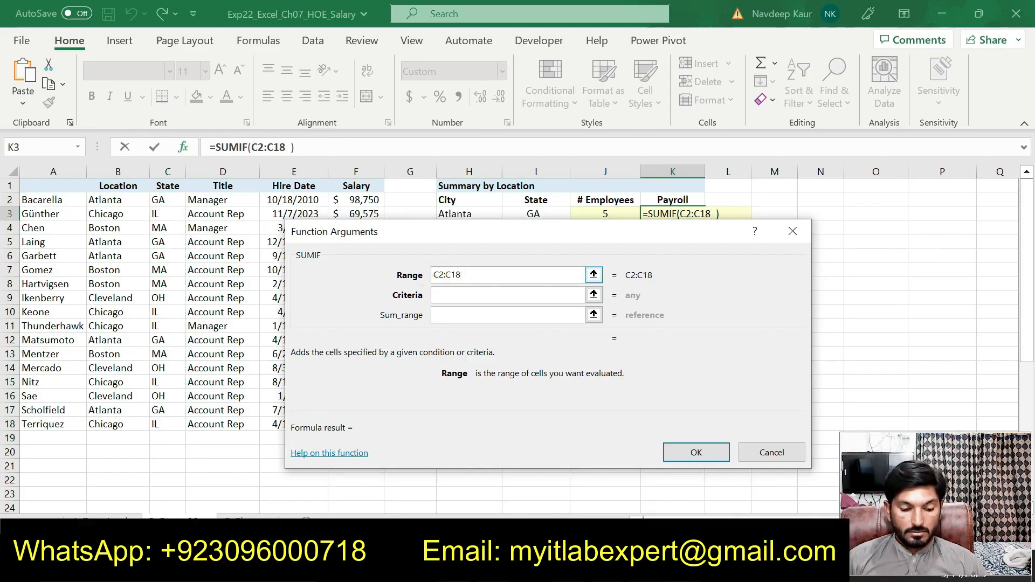
- Make the SUMIF range in K3 absolute as $C$2:$C$18
type("$")
left_click(443, 275)
type("$")
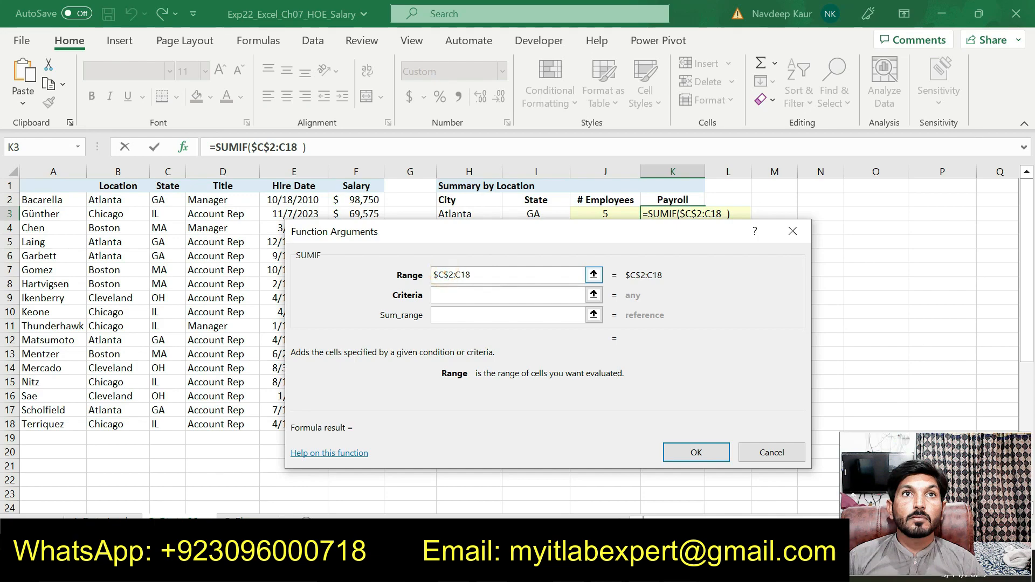
left_click(457, 275)
type("$")
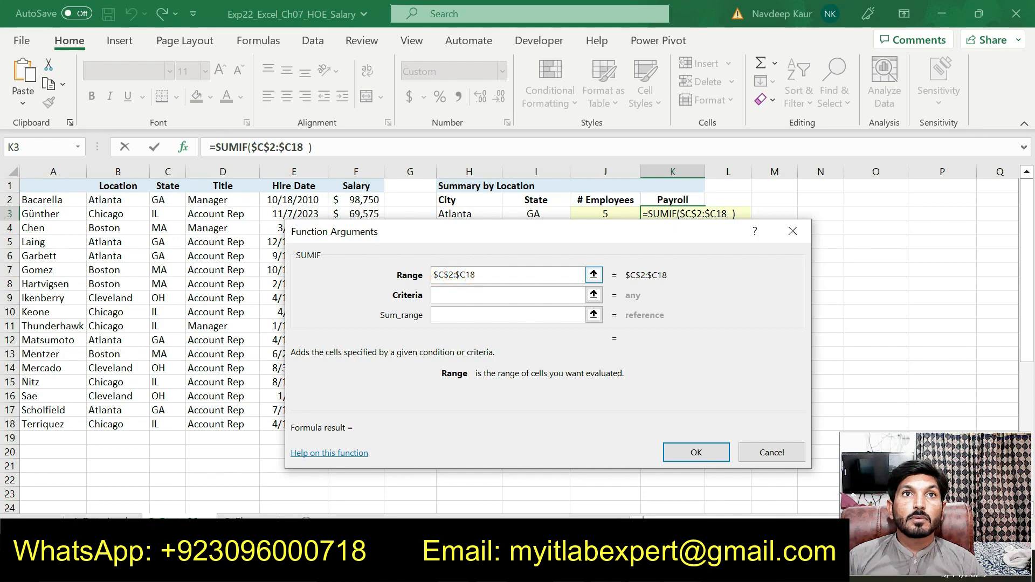
left_click(465, 275)
type("$")
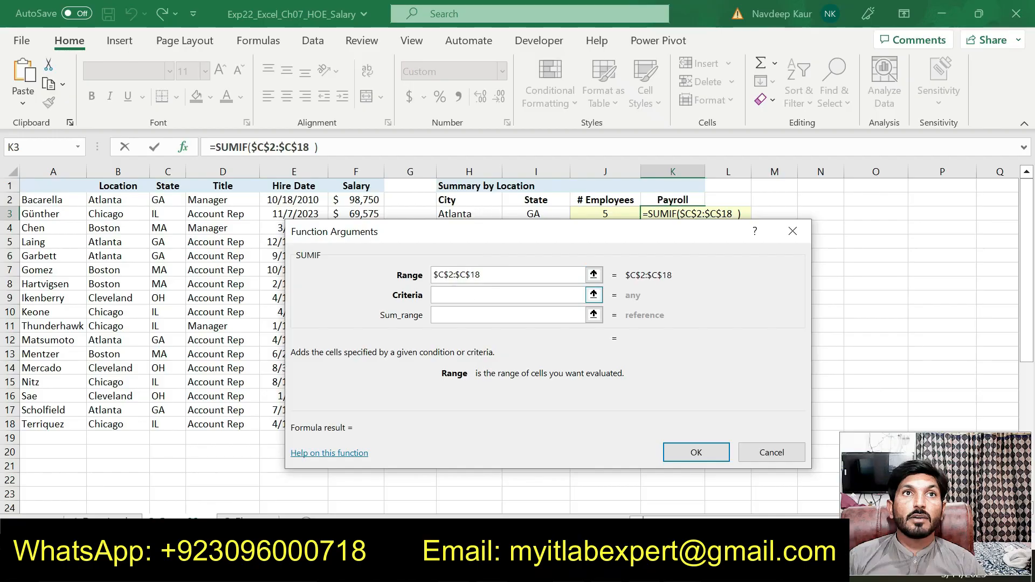
- Complete the K3 SUMIF formula with criteria I3 and sum range F2:F18, and copy it down through K6
left_click(465, 294)
left_click(536, 214)
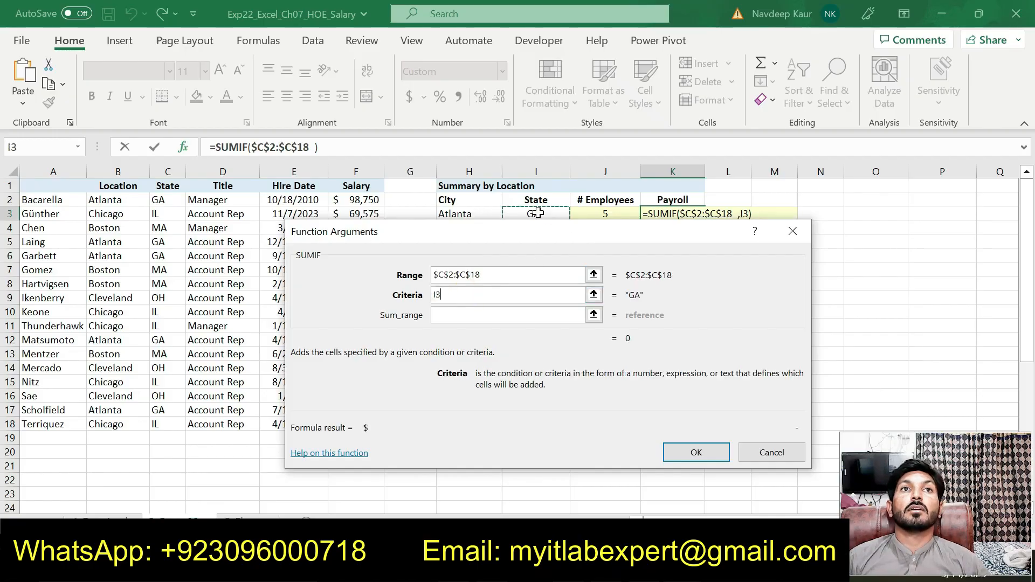
left_click(447, 315)
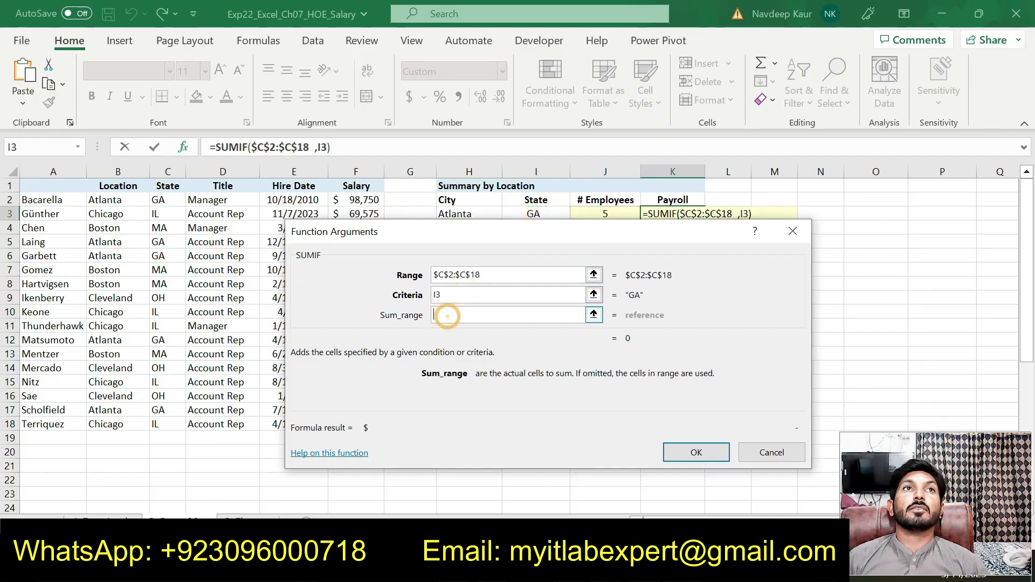
left_click_drag(369, 235, 510, 207)
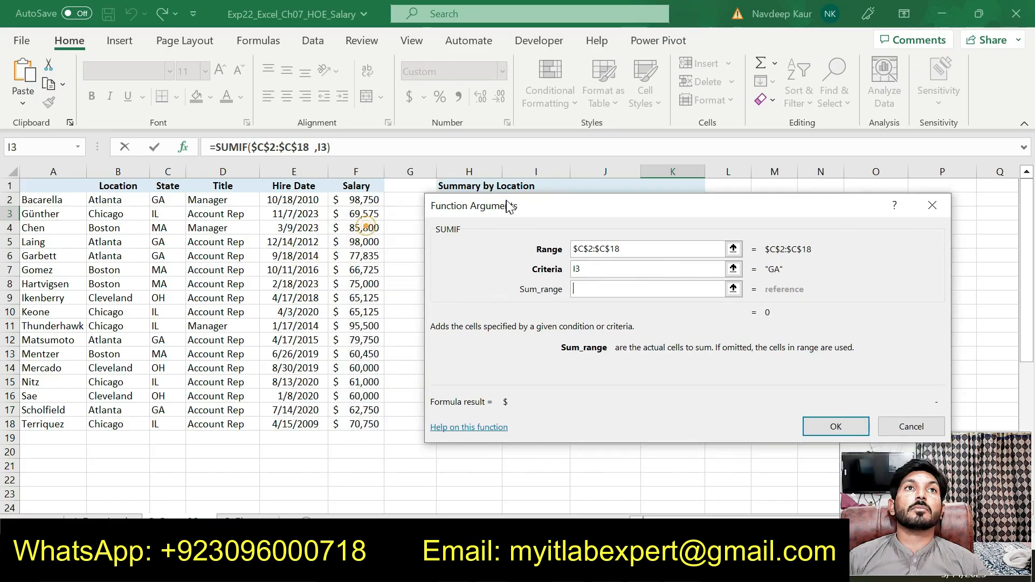
left_click_drag(349, 201, 364, 424)
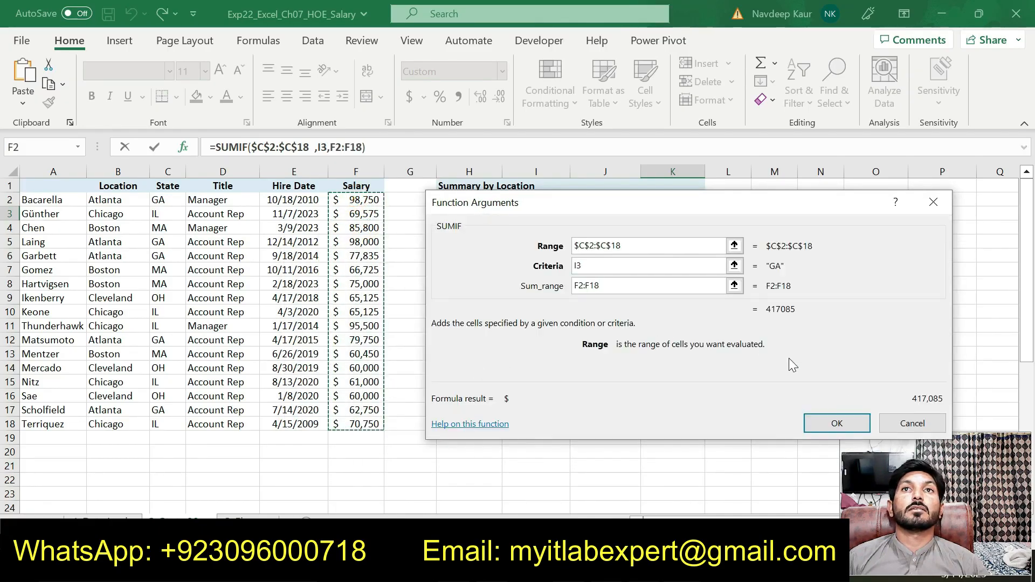
left_click(837, 423)
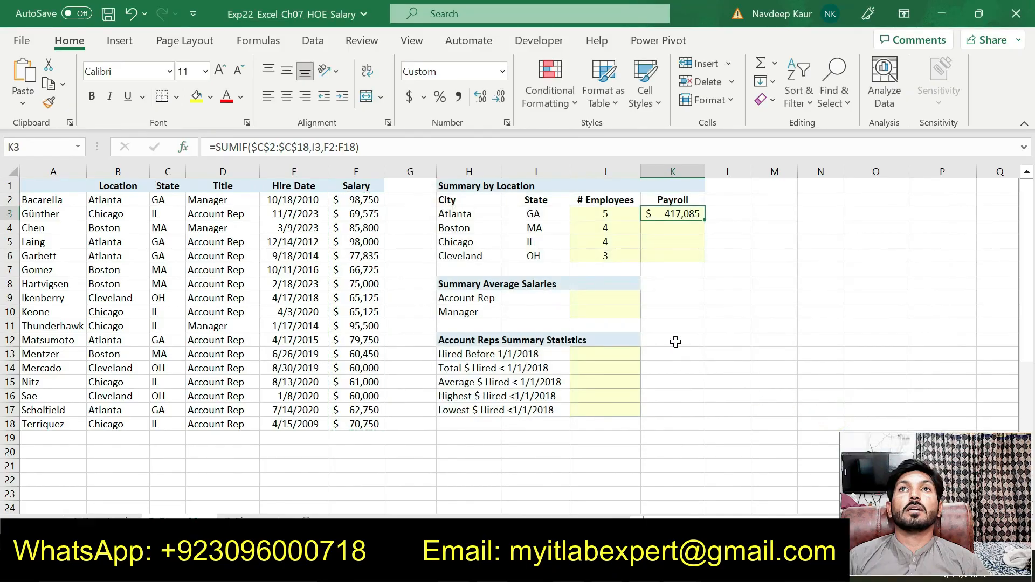
left_click_drag(704, 220, 702, 263)
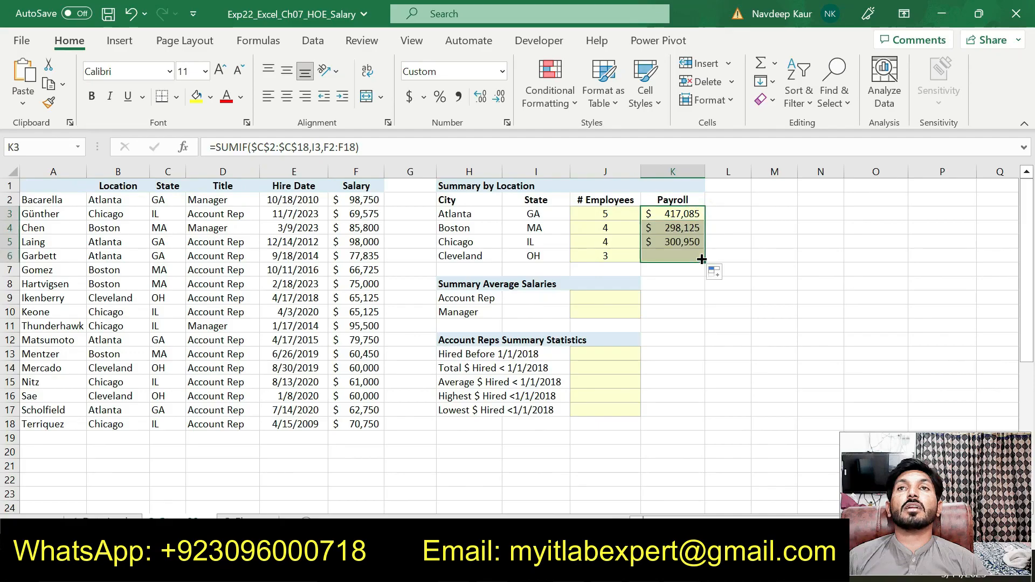
left_click(650, 469)
- Switch to the Word instructions and move the green highlight from the step 10 SUMIF paragraph to the step 11 AVERAGEIF paragraph
key("alt+Tab")
left_click_drag(486, 262, 303, 241)
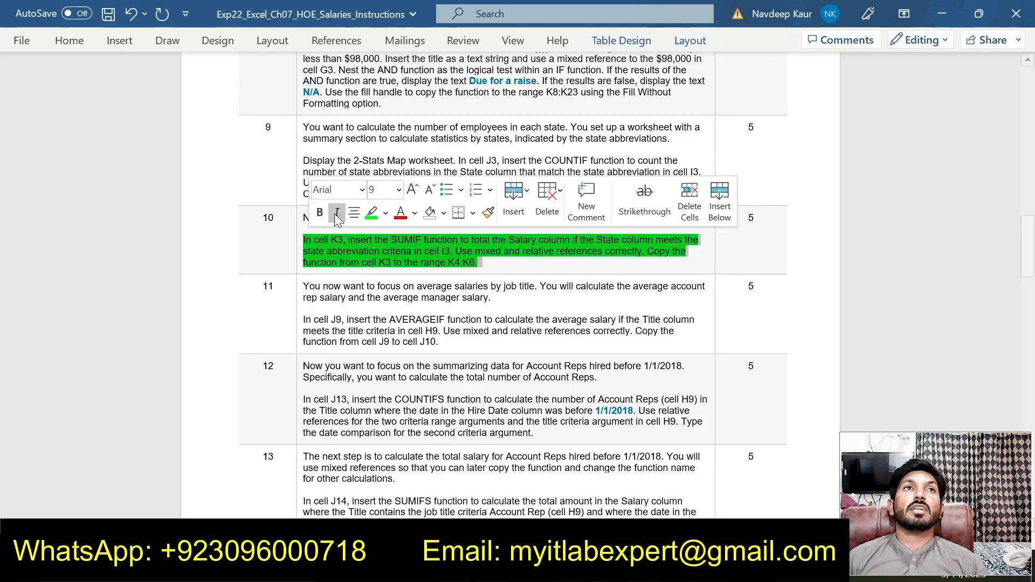
left_click(370, 213)
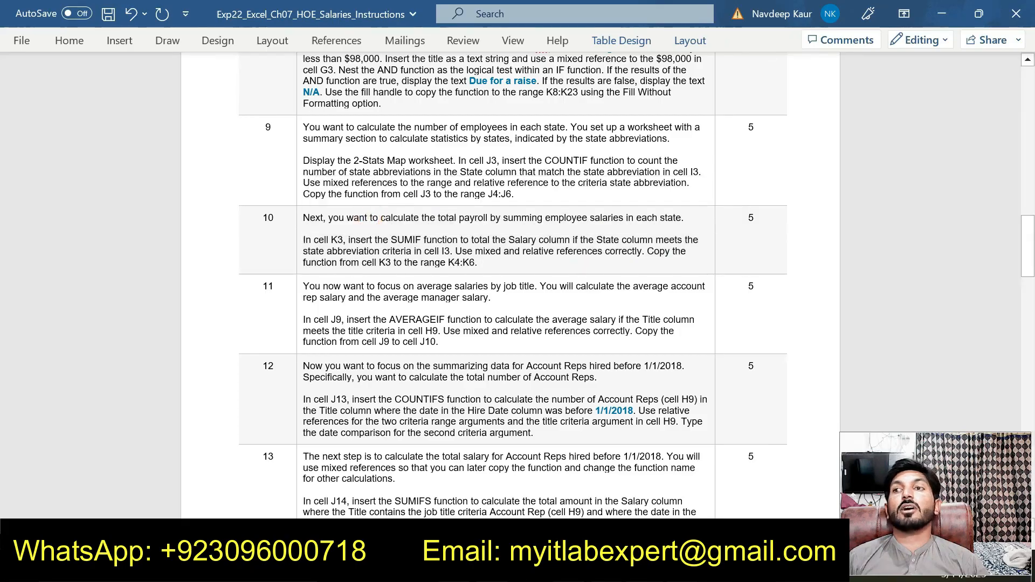
mouse_move(1034, 261)
left_mouse_down()
mouse_move(1034, 383)
mouse_move(1034, 267)
left_mouse_up()
left_click_drag(3, 272, 3, 280)
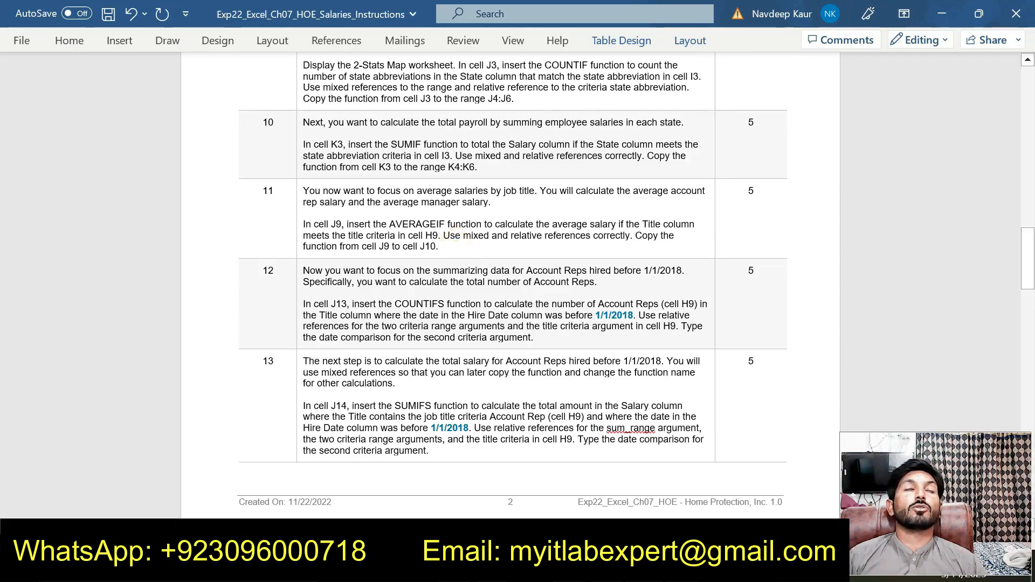
left_click(445, 246)
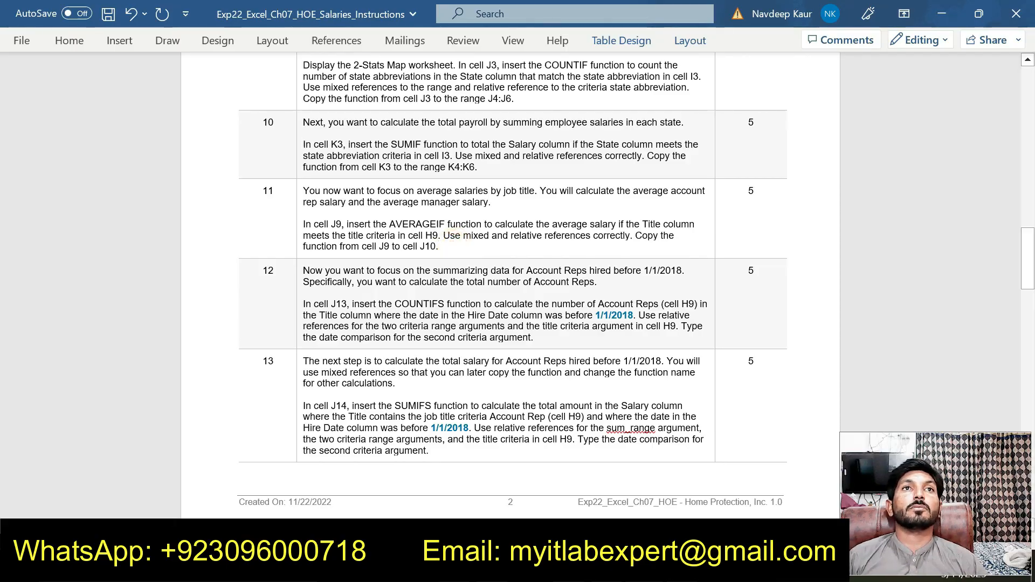
left_click_drag(302, 225, 443, 247)
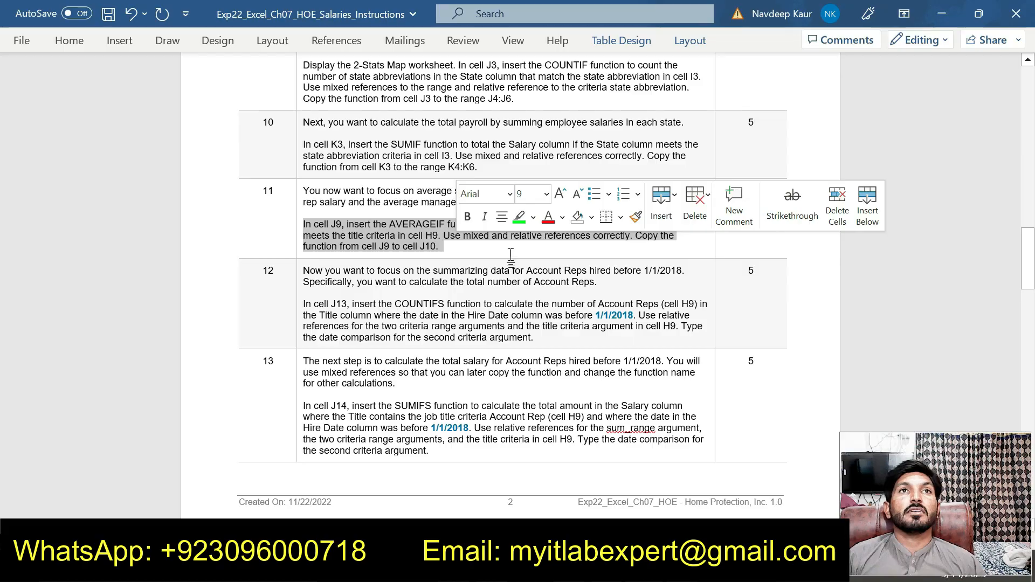
left_click(518, 216)
left_click(484, 250)
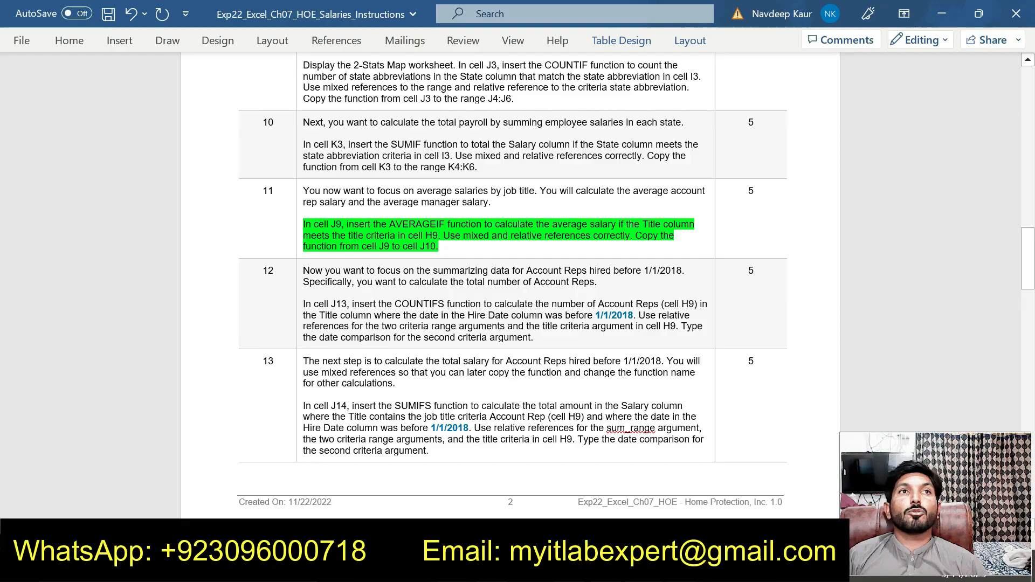
- Switch to the Excel workbook Exp22_Excel_Ch07_HOE_Salary Sokution and examine the AVERAGEIF arguments in J9 and the copied formula in J10
mouse_move(644, 570)
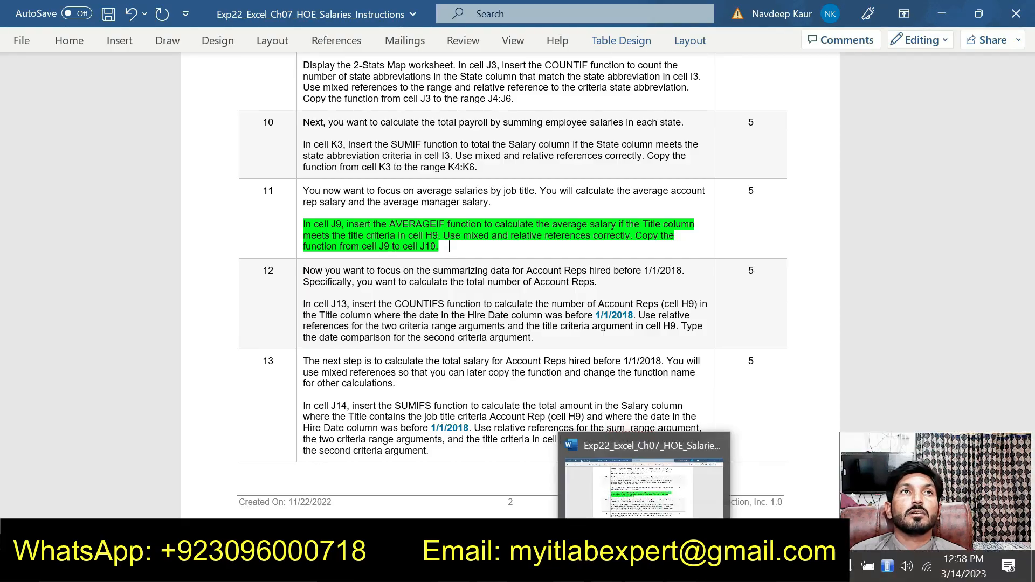
left_click(644, 571)
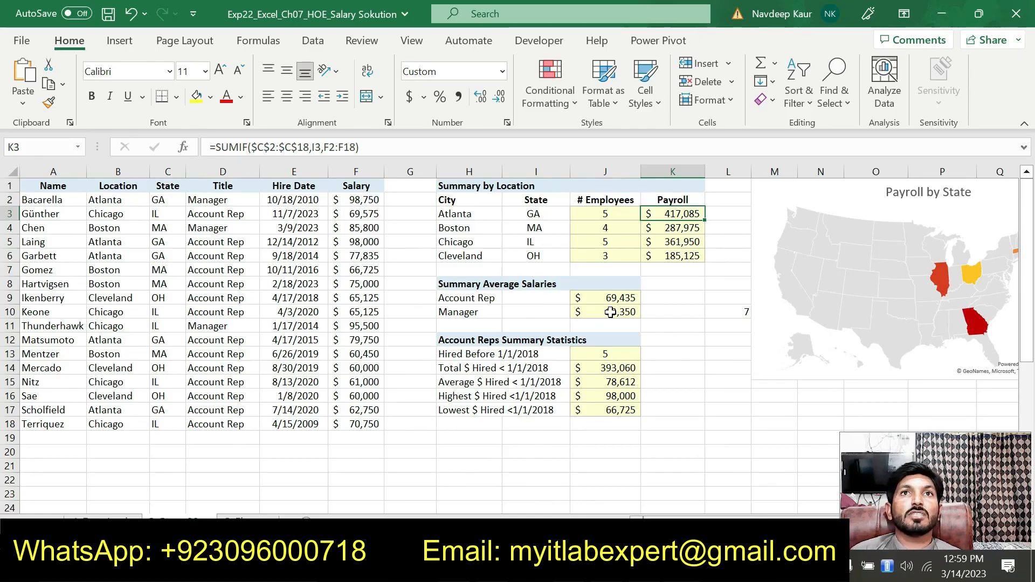
left_click(681, 566)
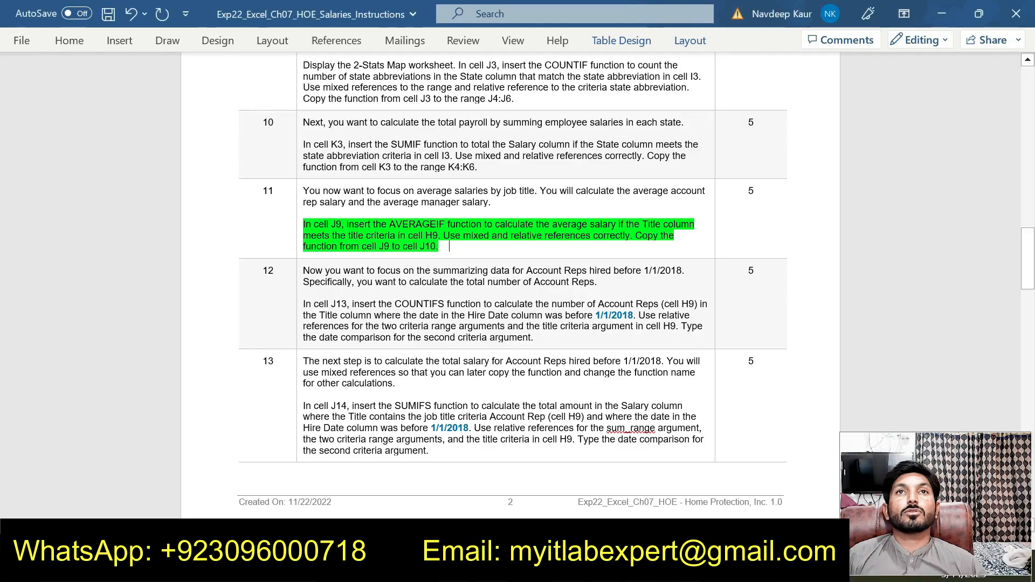
key("alt+Tab")
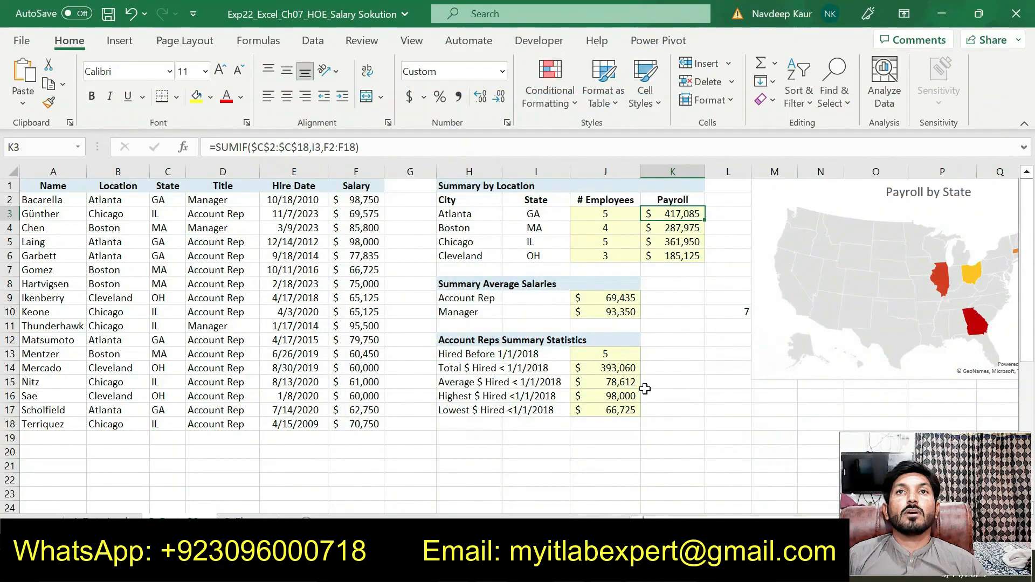
left_click(614, 297)
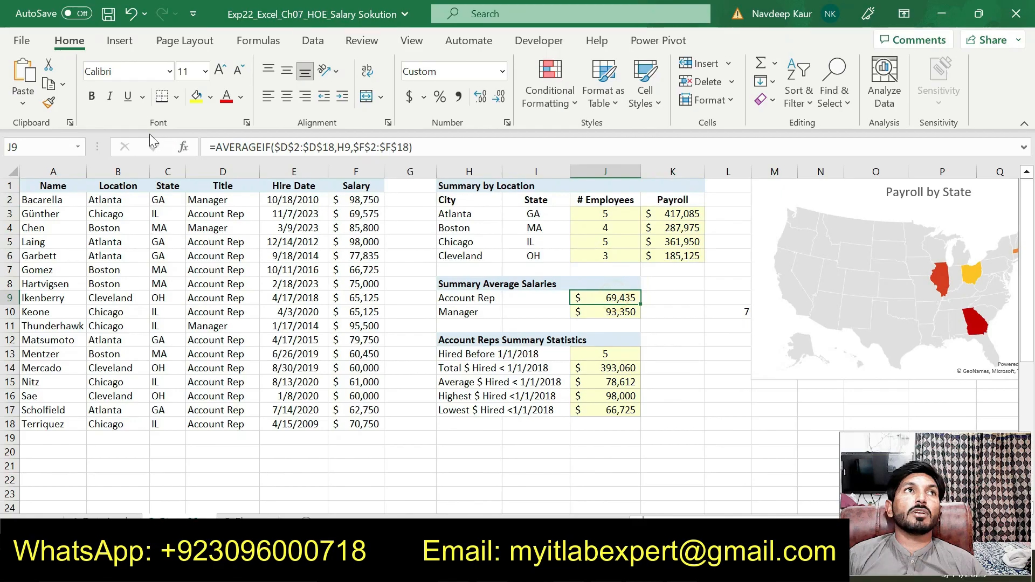
left_click(182, 146)
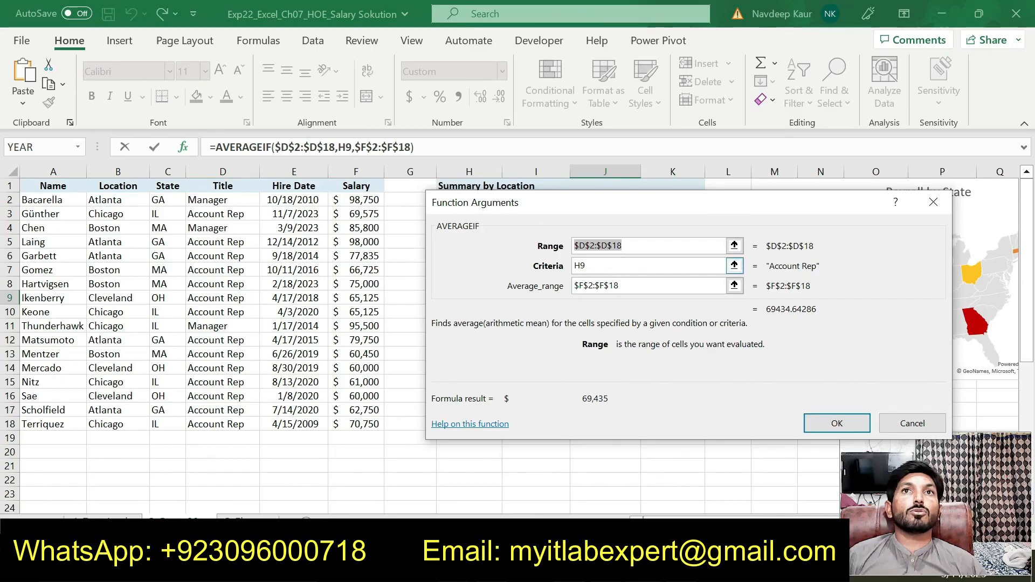
left_click_drag(590, 207, 478, 348)
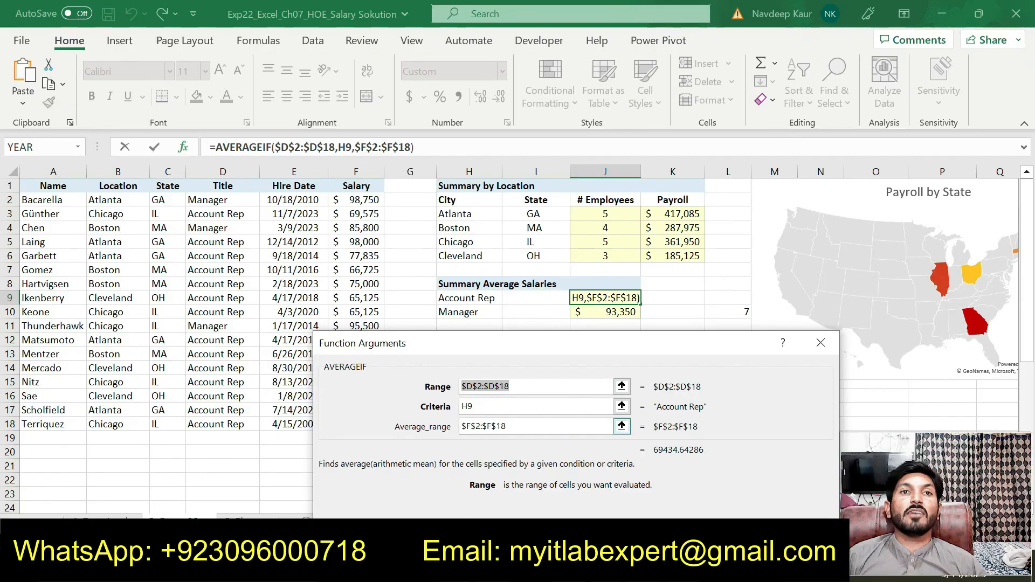
left_click_drag(452, 345, 407, 174)
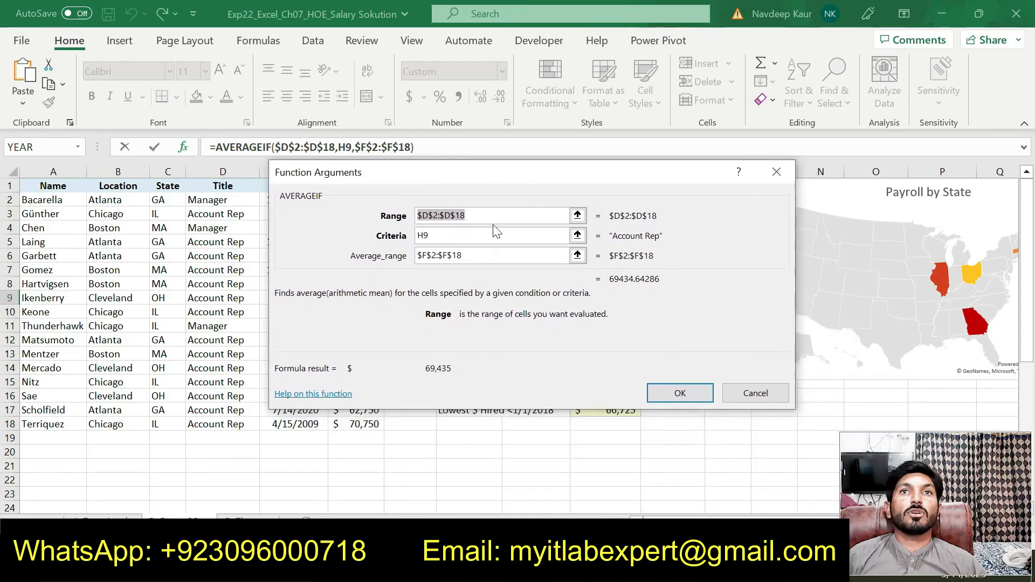
left_click(650, 395)
left_click(592, 312)
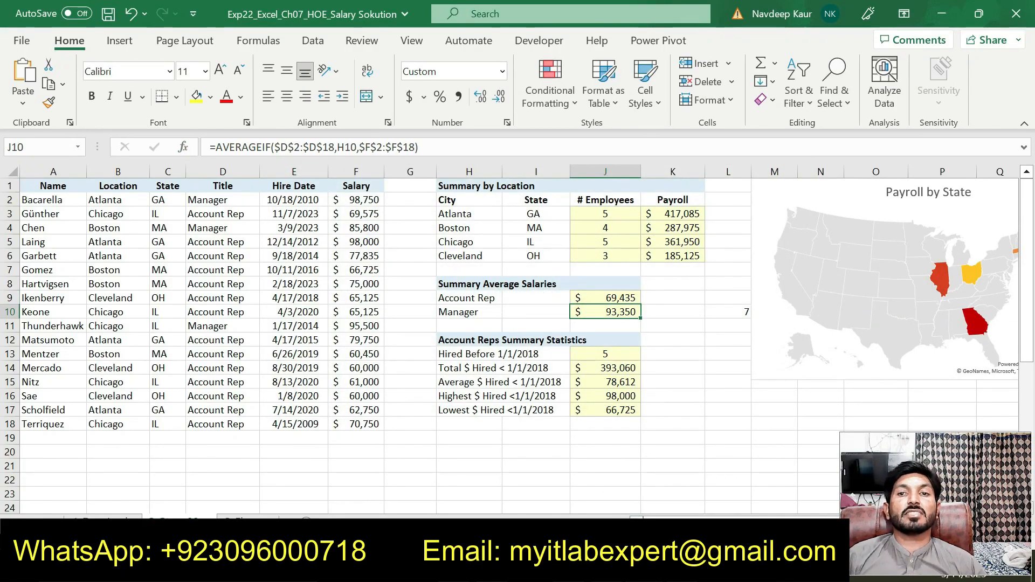
- Return to the Word instructions and clear the green highlight from the step 11 AVERAGEIF paragraph
key("alt+Tab")
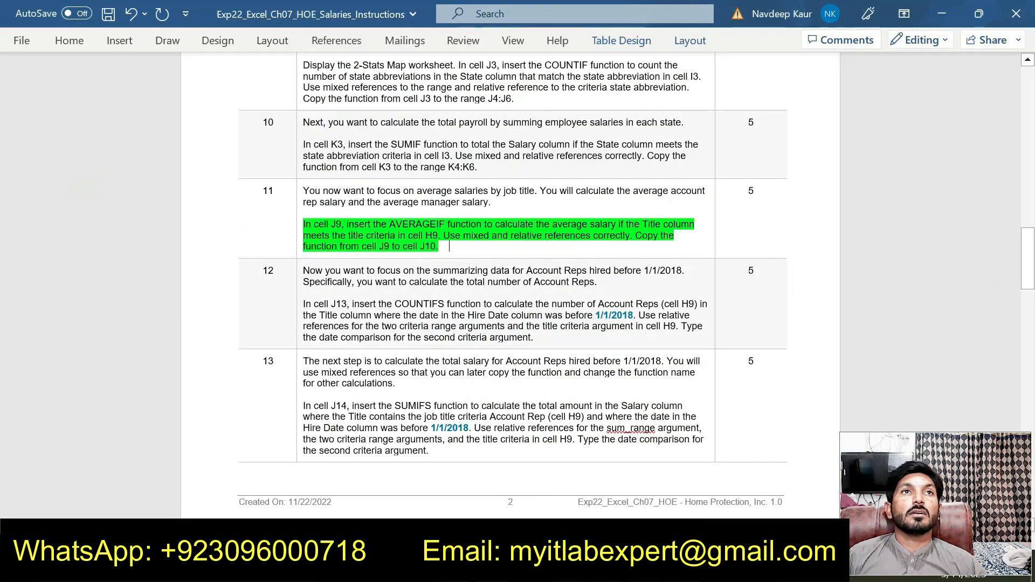
left_click_drag(449, 247, 303, 223)
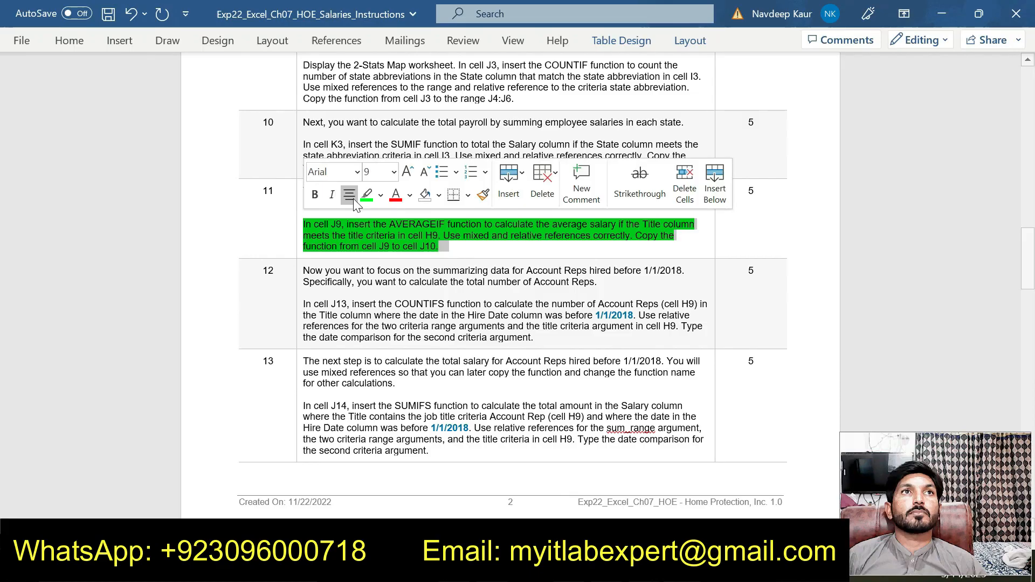
left_click(367, 195)
- Read the step 12 COUNTIFS instructions and locate the Hired Before 1/1/2018 row in the Excel solution workbook
left_click_drag(303, 304, 533, 338)
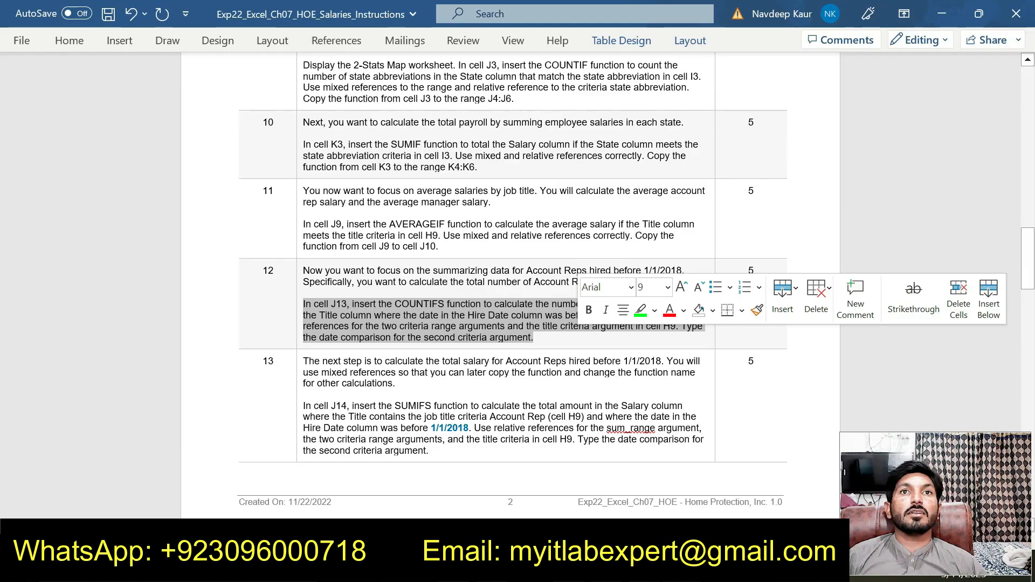
left_click(550, 337)
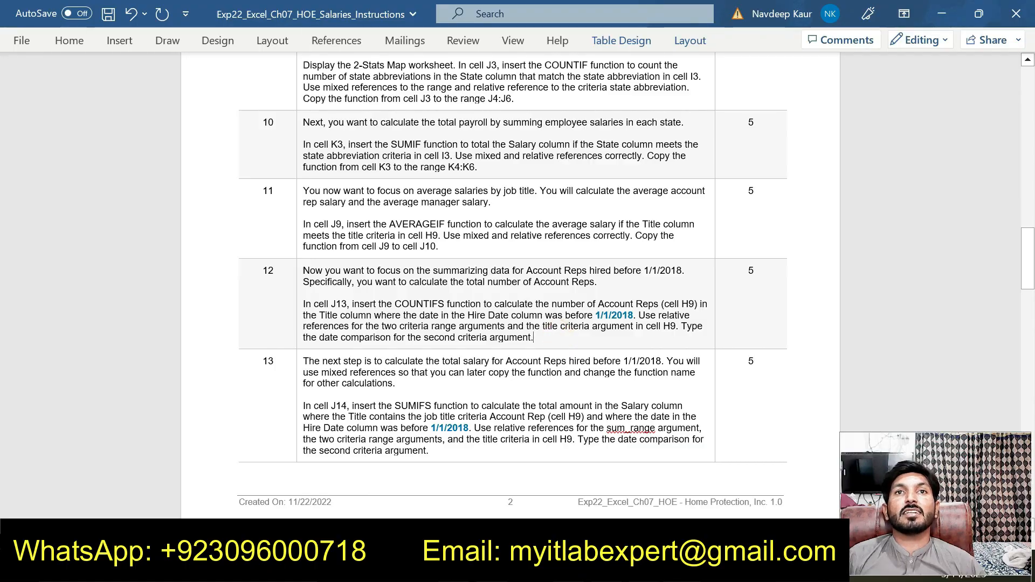
key("alt+Tab")
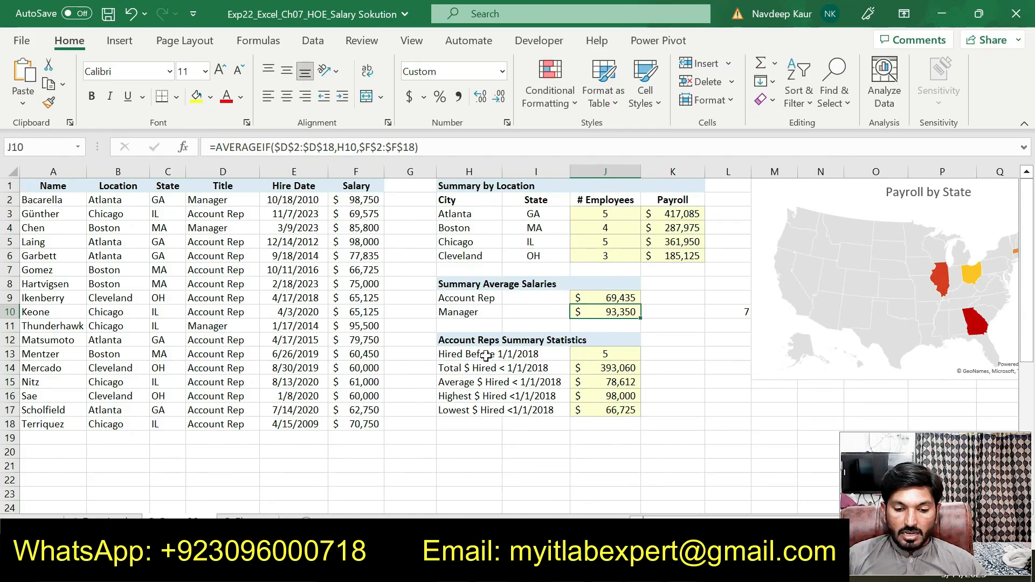
left_click(535, 357)
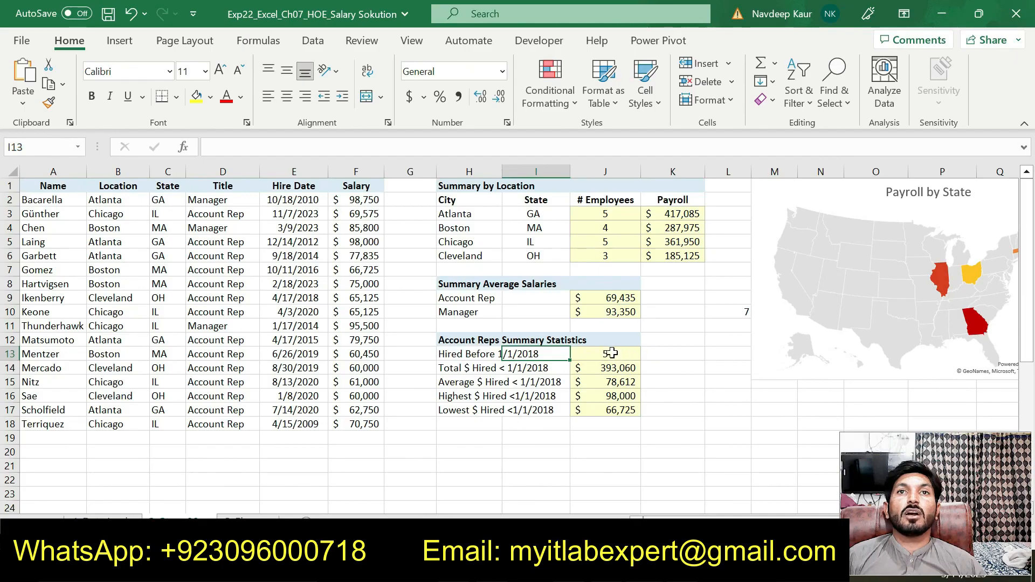
- Read the step 13 SUMIFS instructions and their 1/1/2018 date criterion in Word, and return to the Excel solution workbook
key("alt+Tab")
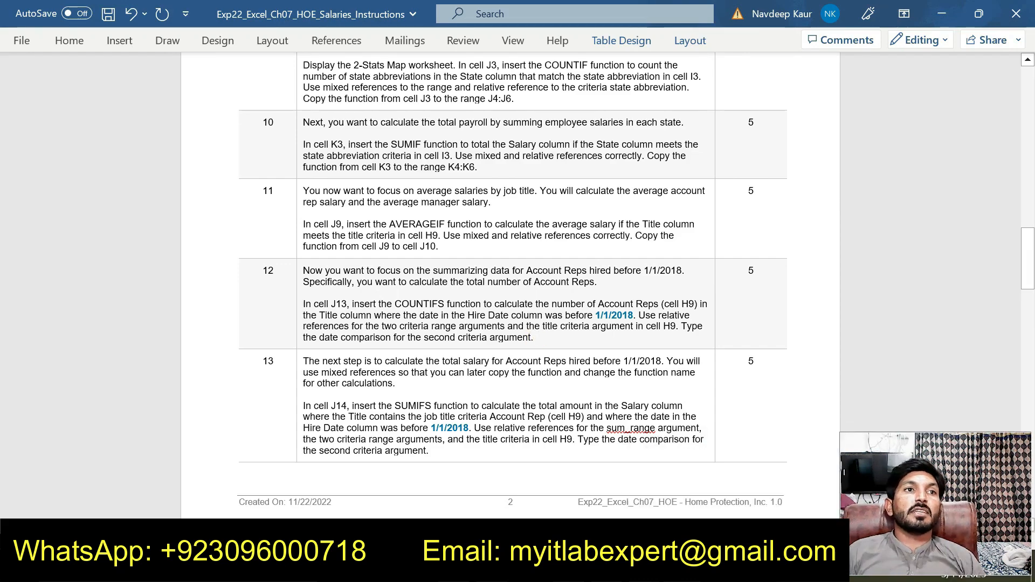
triple_click(305, 405)
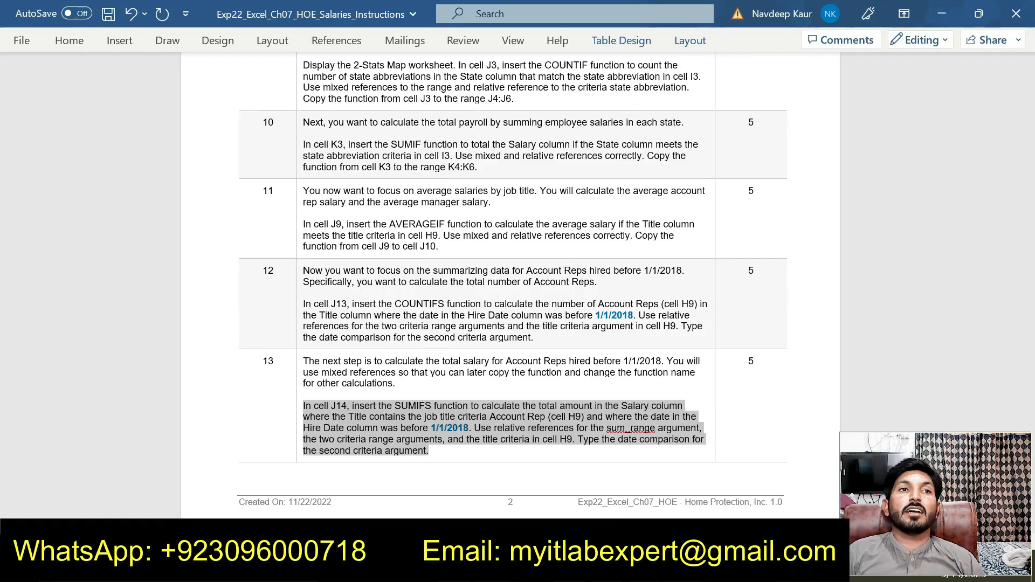
left_click(461, 422)
double_click(458, 428)
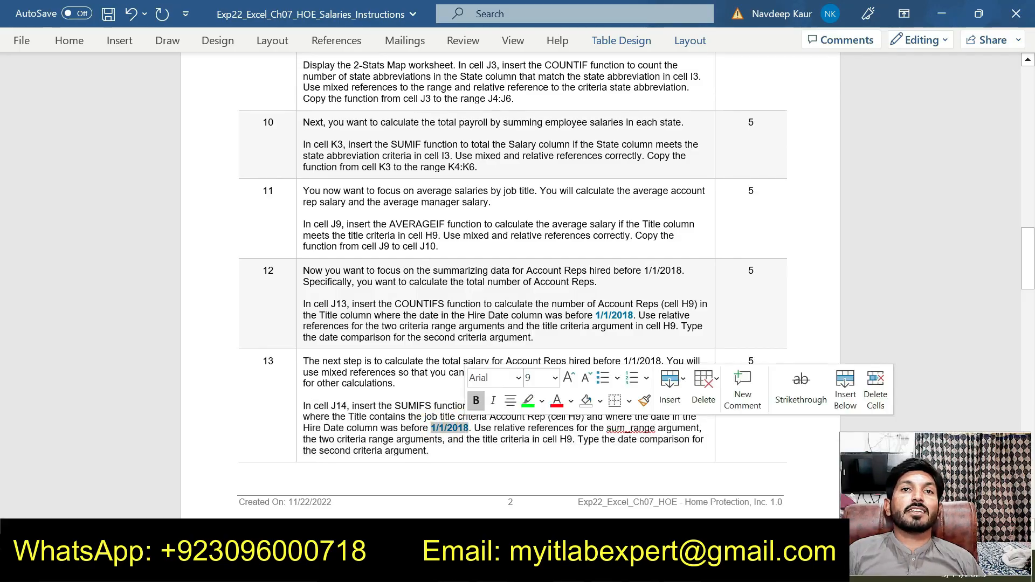
left_click(526, 428)
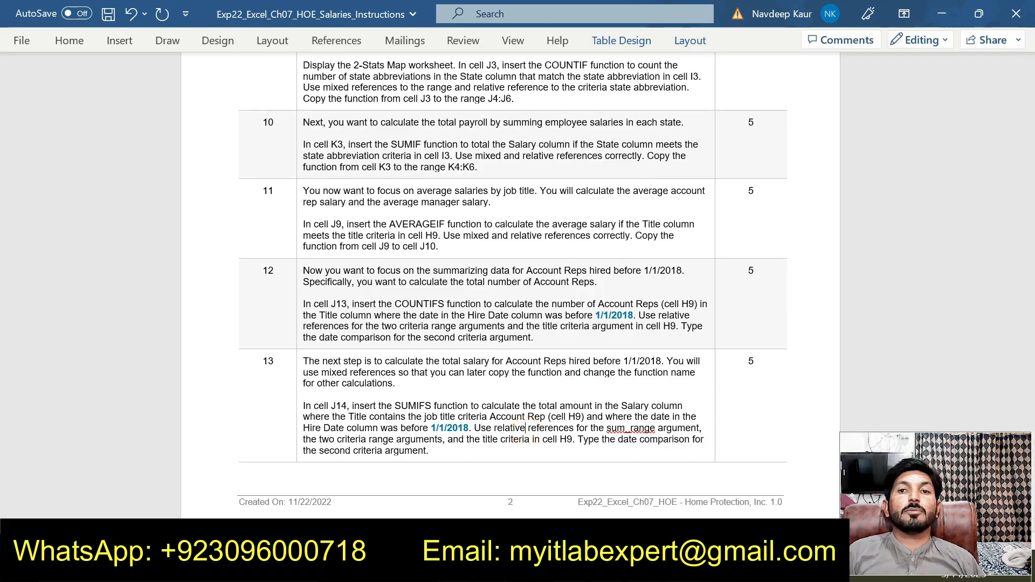
key("alt+Tab")
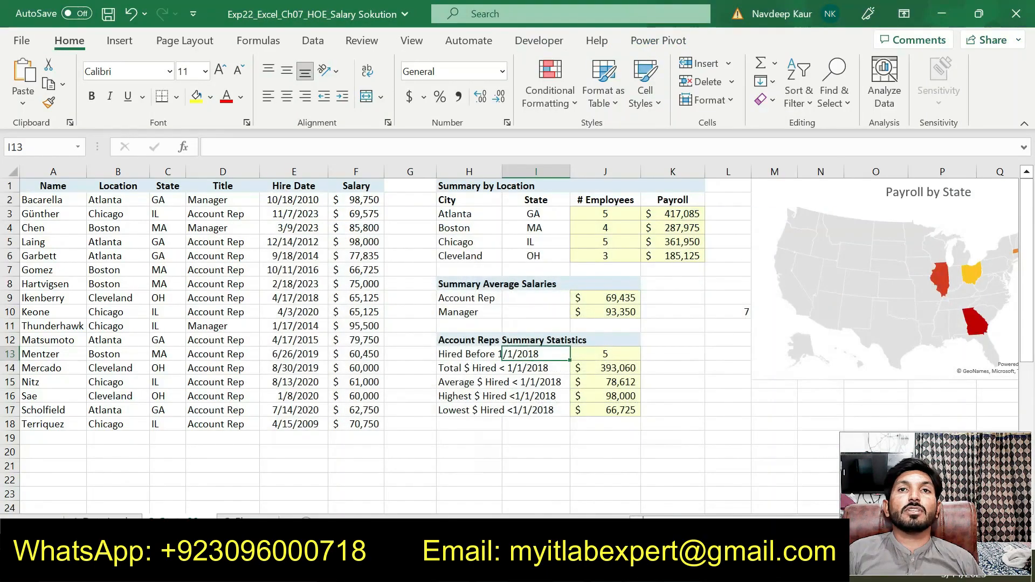
- Read the AVERAGEIFS, MAXIFS and MINIFS instructions in steps 14 to 16 in Word and locate the hired-before-1/1/2018 statistics rows in the Excel workbook
left_click(489, 368)
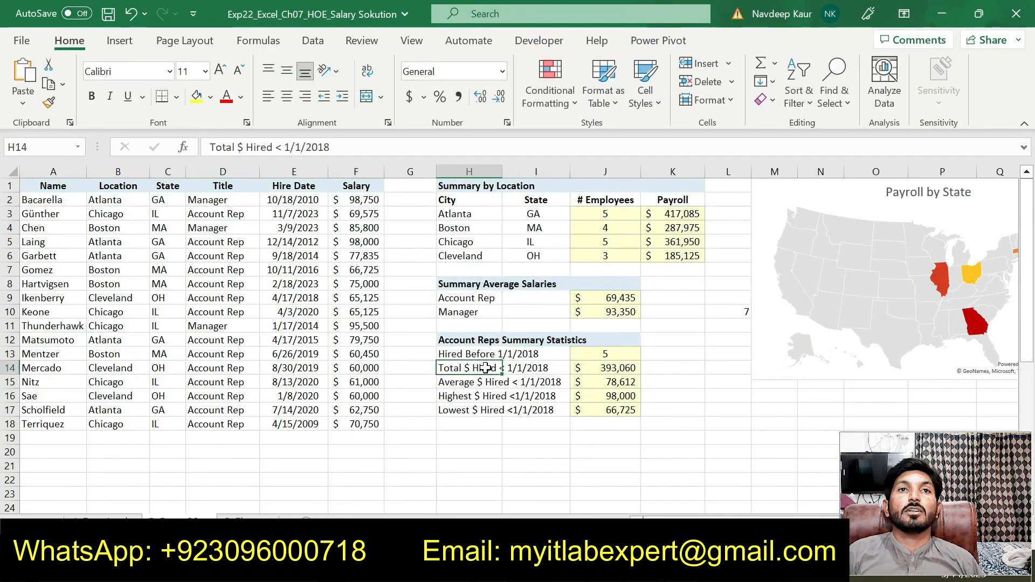
left_click(521, 370)
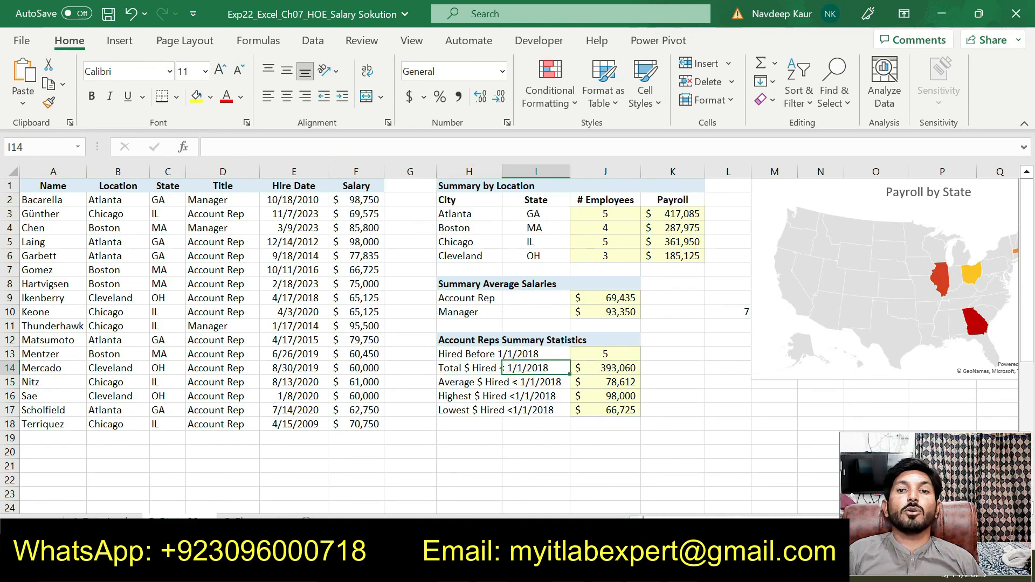
key("alt+Tab")
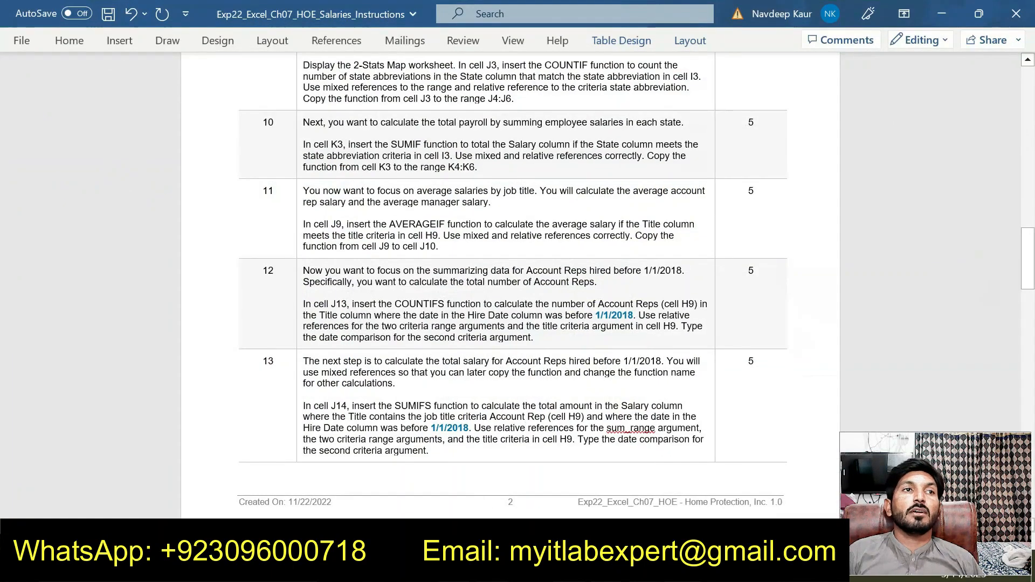
left_click_drag(1028, 258, 1028, 330)
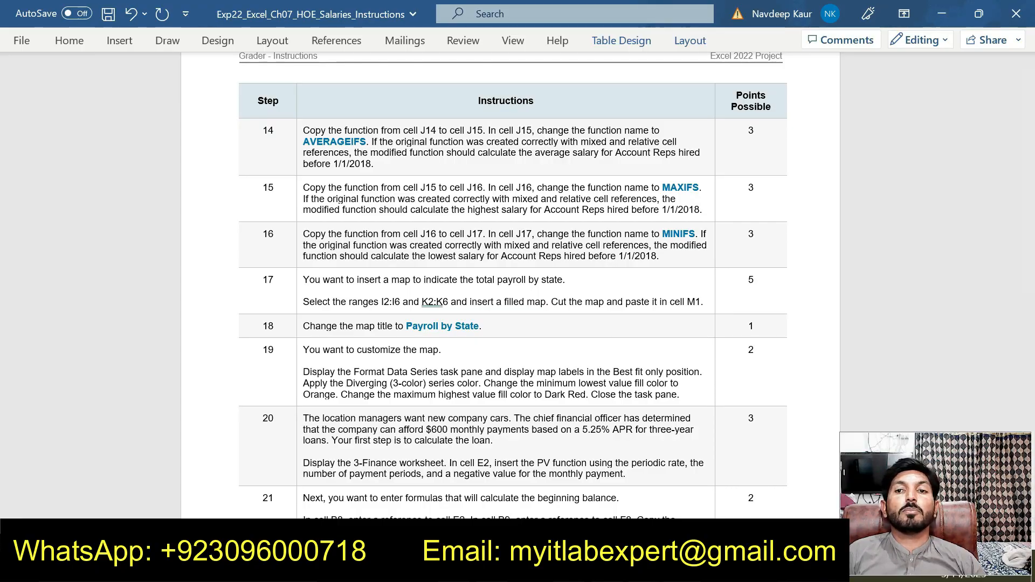
left_click(641, 567)
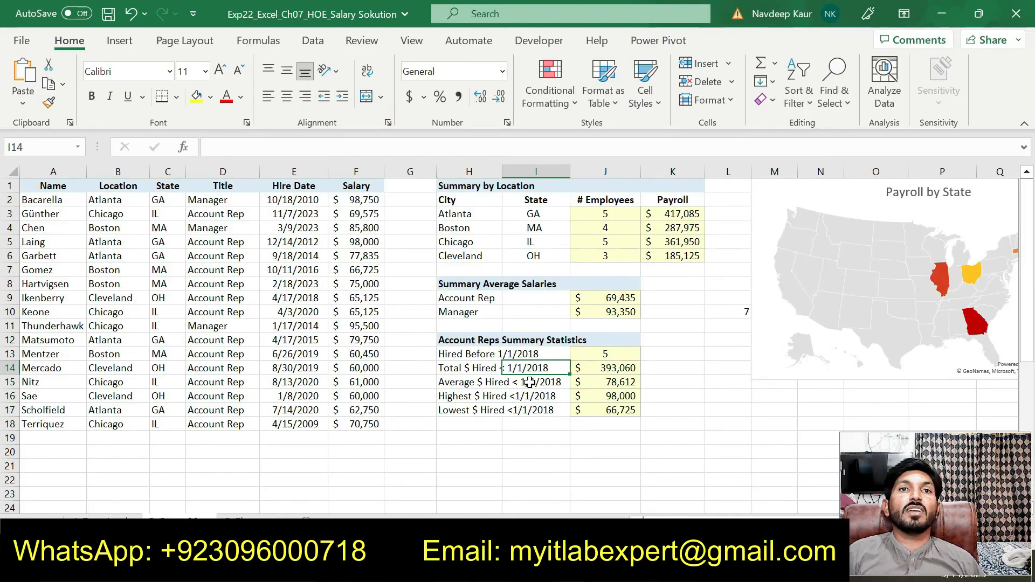
left_click(494, 396)
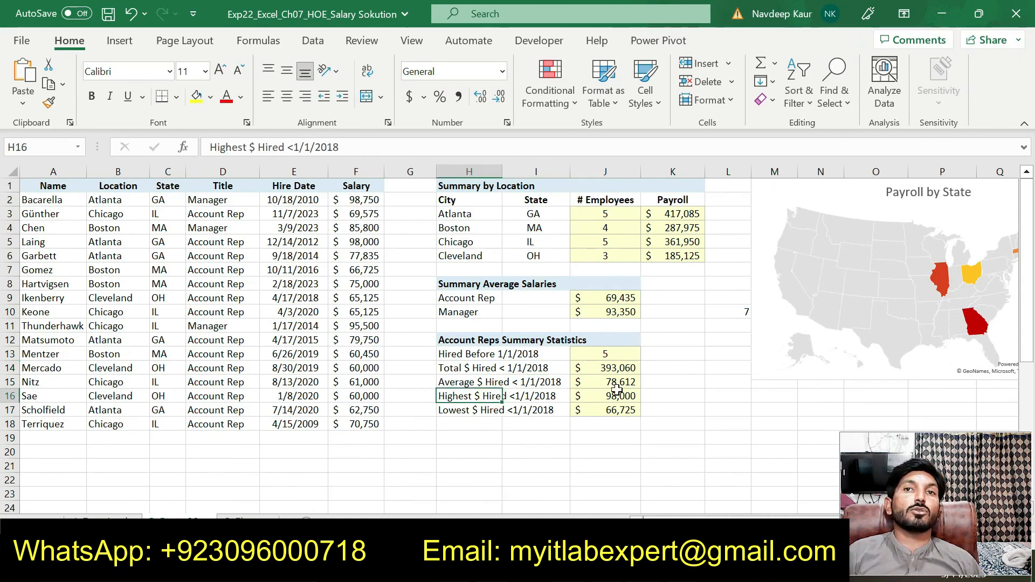
- Read the step 17 filled map instructions in Word and examine the whole payroll map on the Excel worksheet
key("alt+Tab")
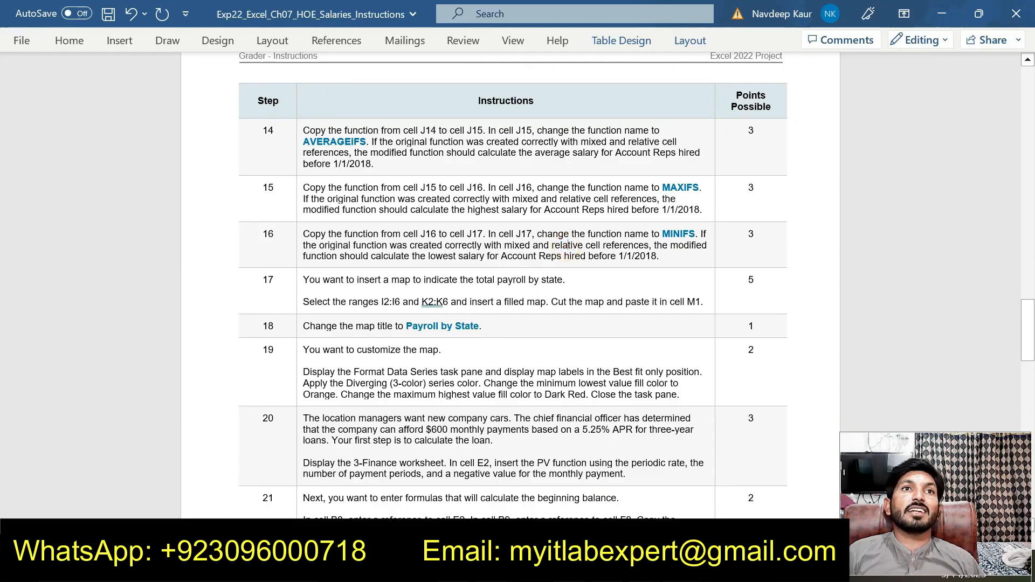
left_click_drag(482, 326, 389, 301)
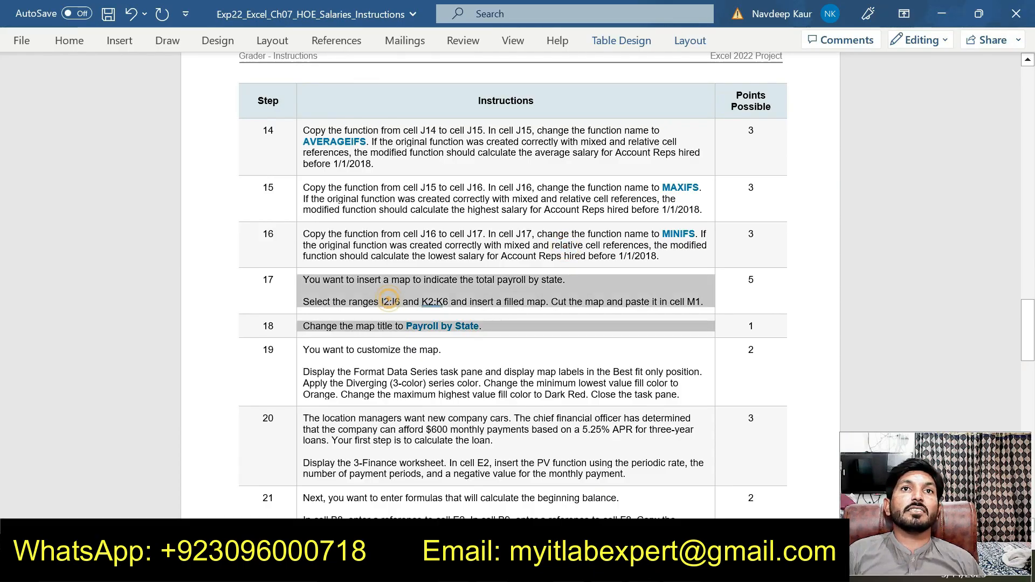
left_click(528, 301)
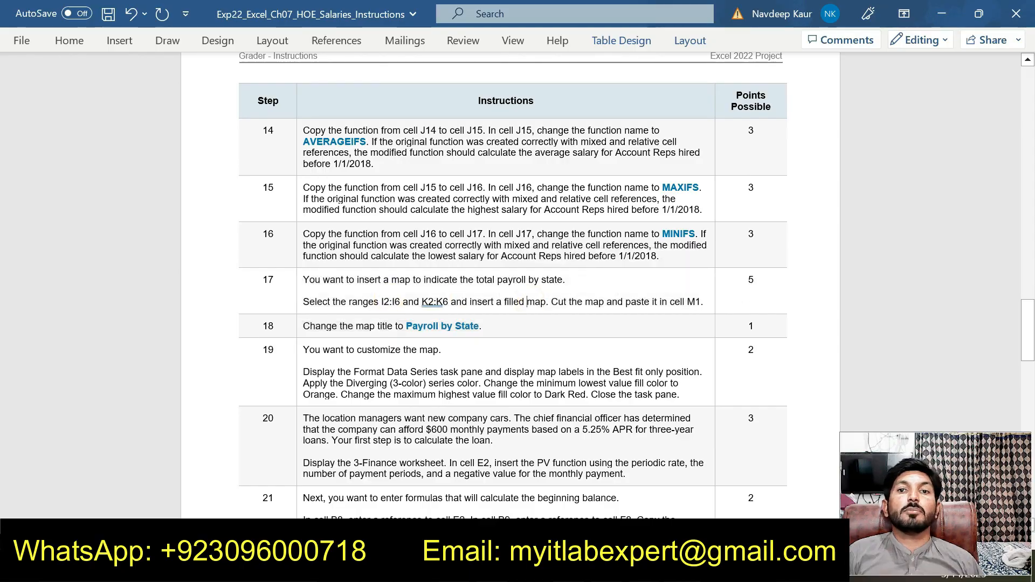
key("alt+Tab")
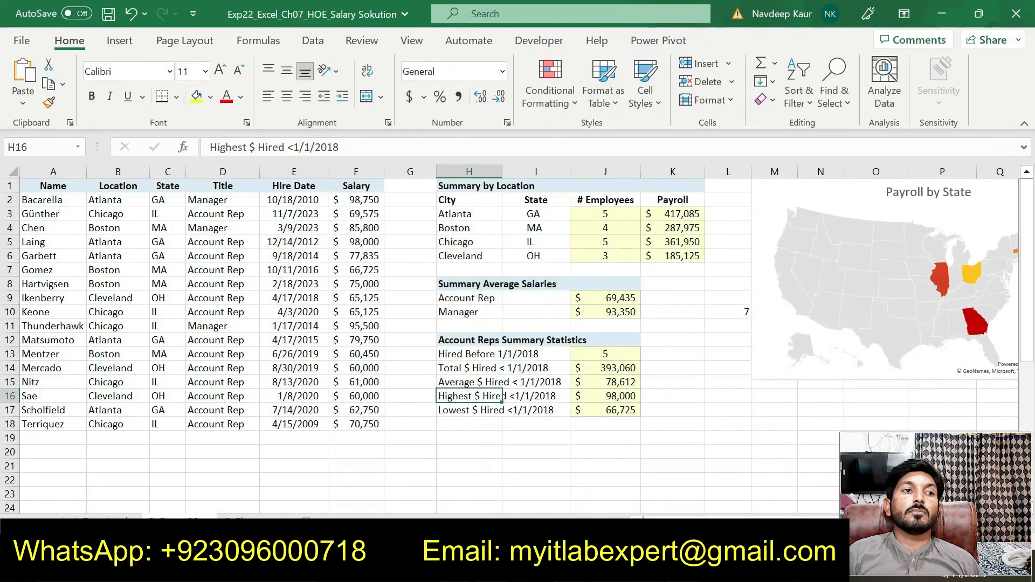
left_click(943, 325)
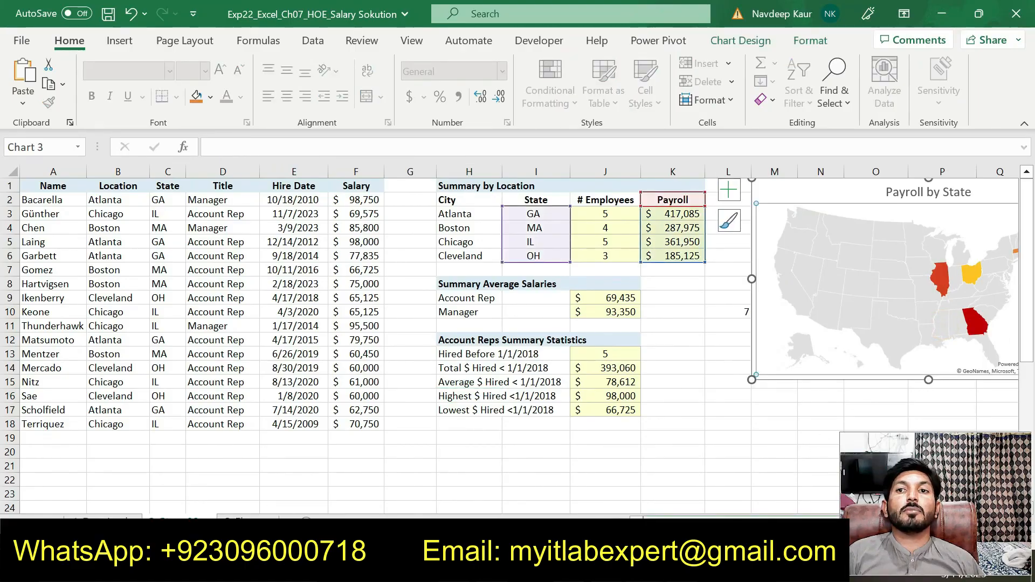
scroll(1023, 225, "right", 3)
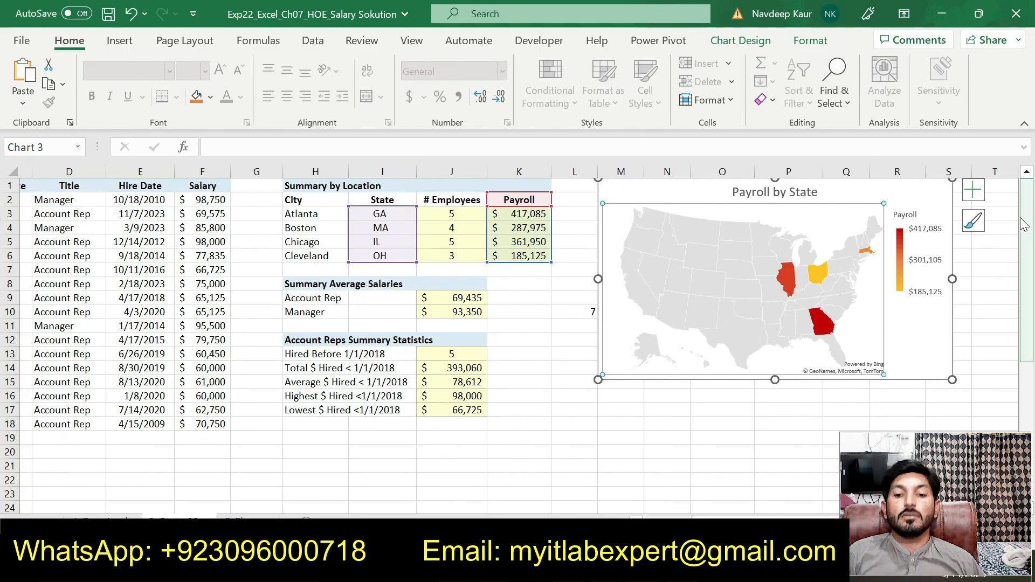
- Read the step 18 title Payroll by State in Word and select the map's title in the Excel workbook
key("alt+Tab")
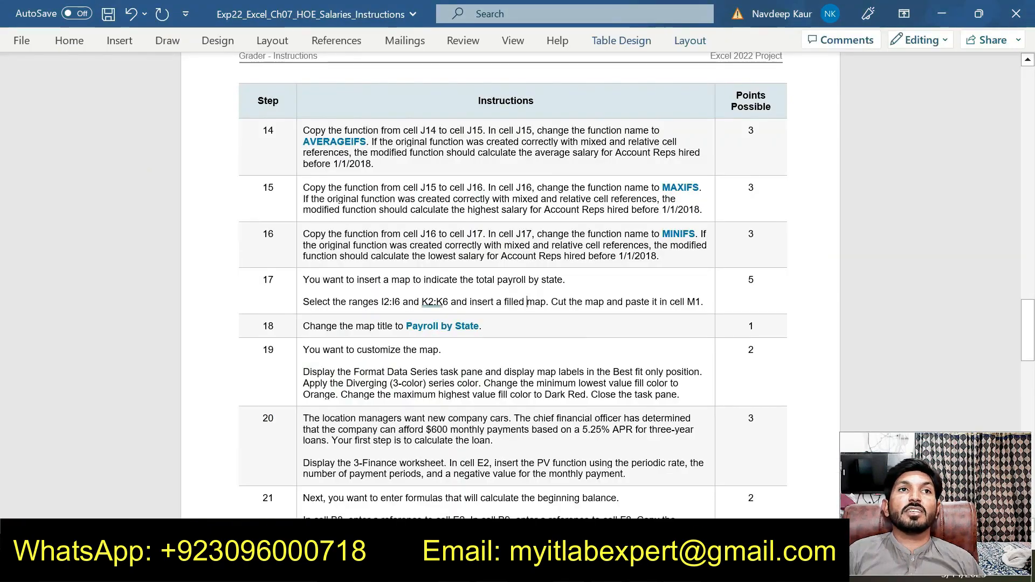
left_click_drag(482, 326, 417, 326)
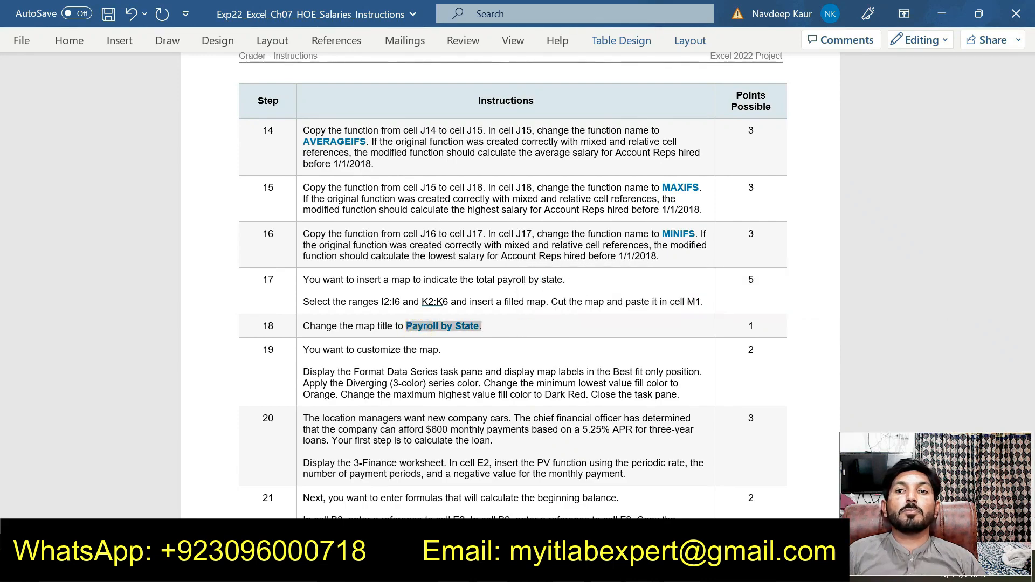
key("alt+Tab")
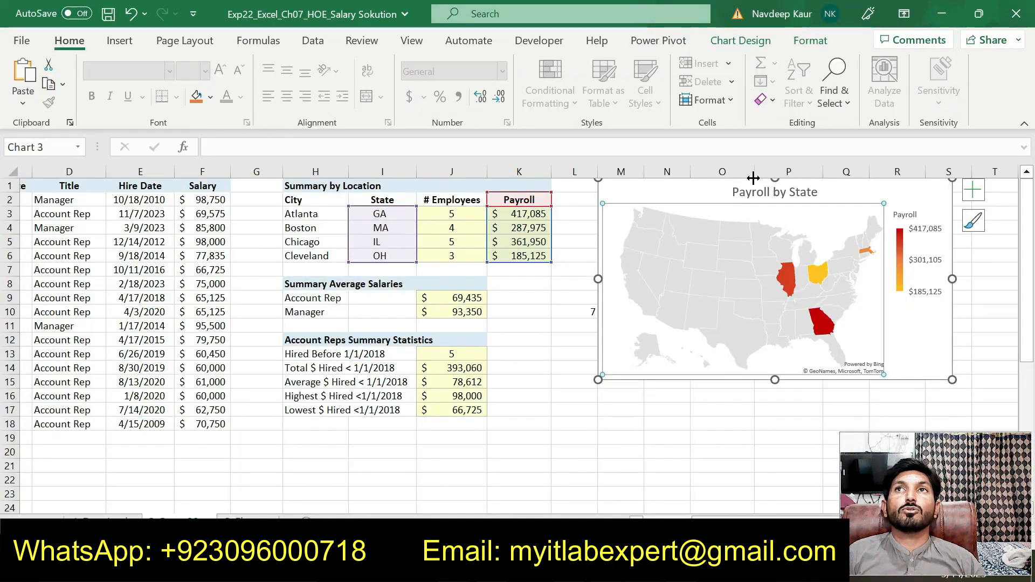
left_click(765, 193)
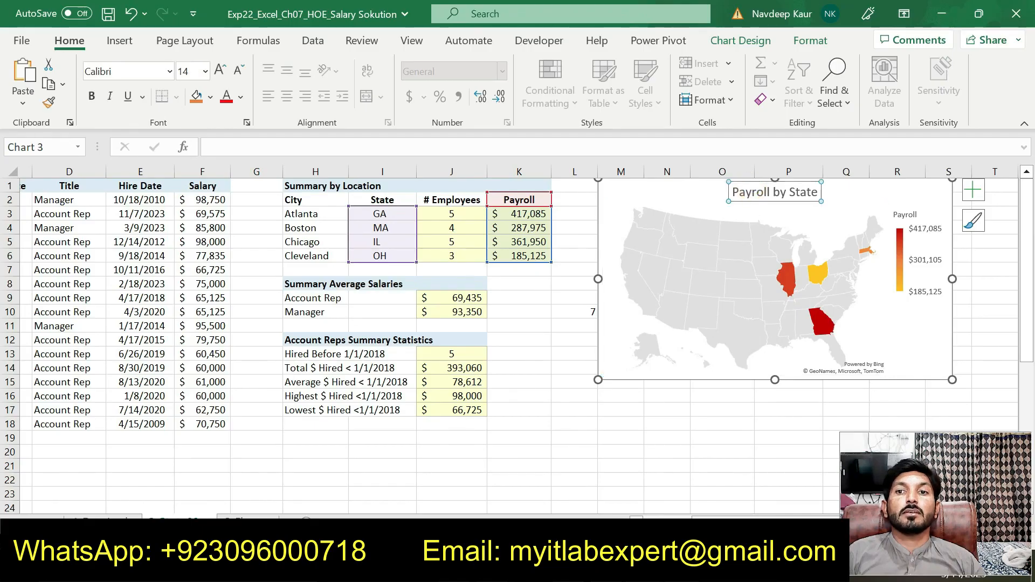
- Display the 3-Finance worksheet in the Excel workbook and examine its loan input and output areas above the payment table
key("alt+Tab")
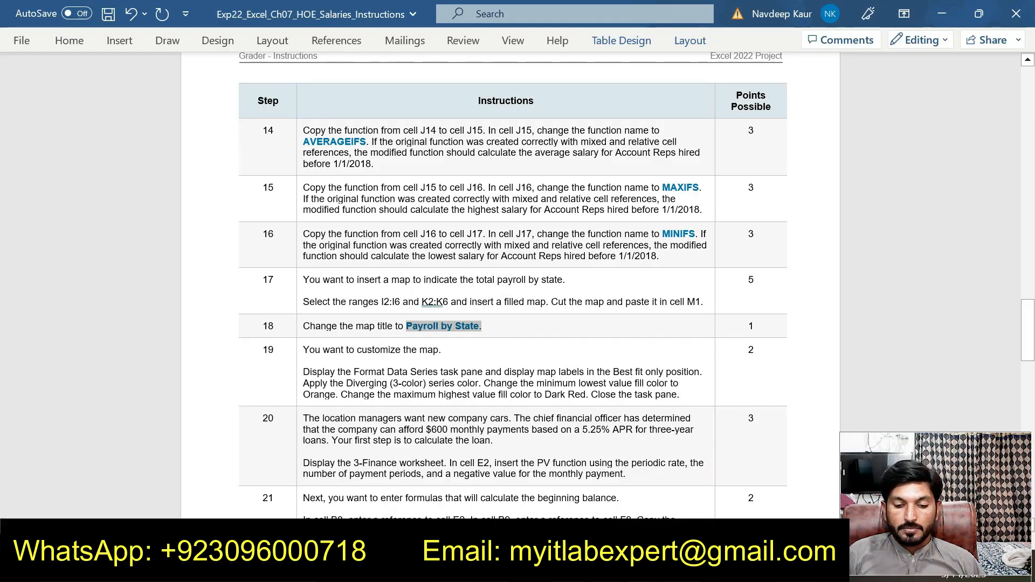
left_click(645, 569)
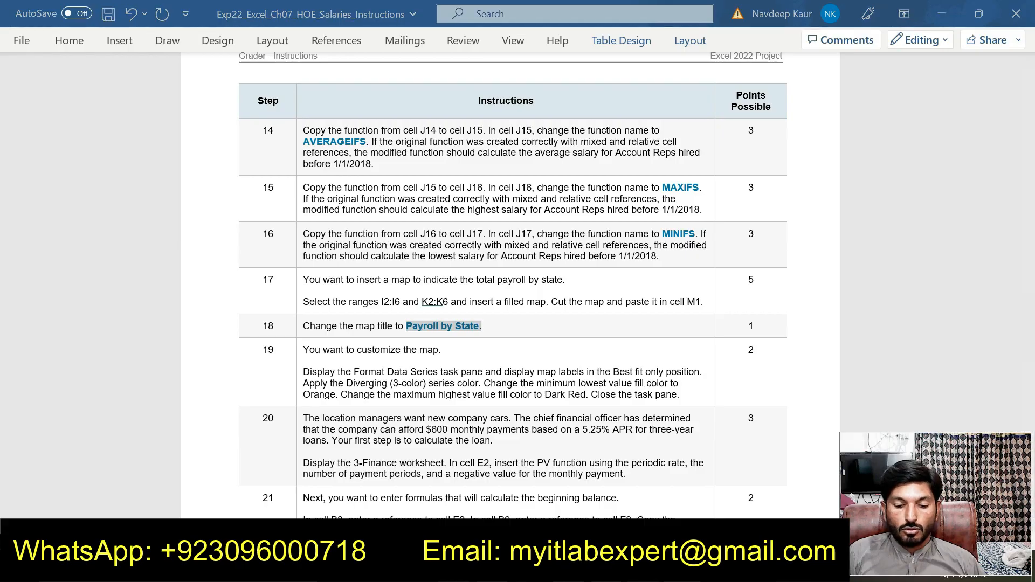
left_click(558, 525)
left_click(252, 521)
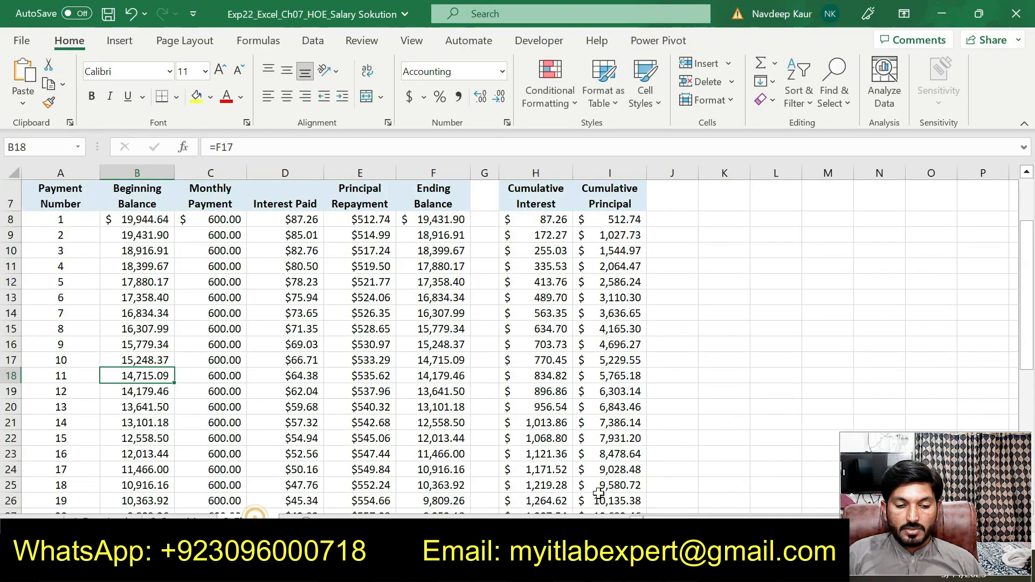
left_click(671, 569)
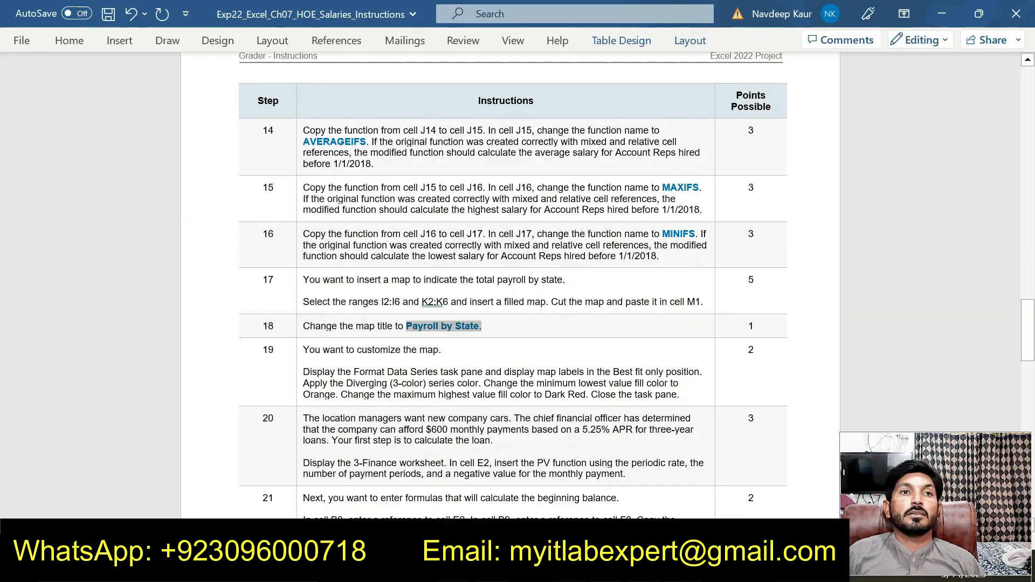
left_click(647, 570)
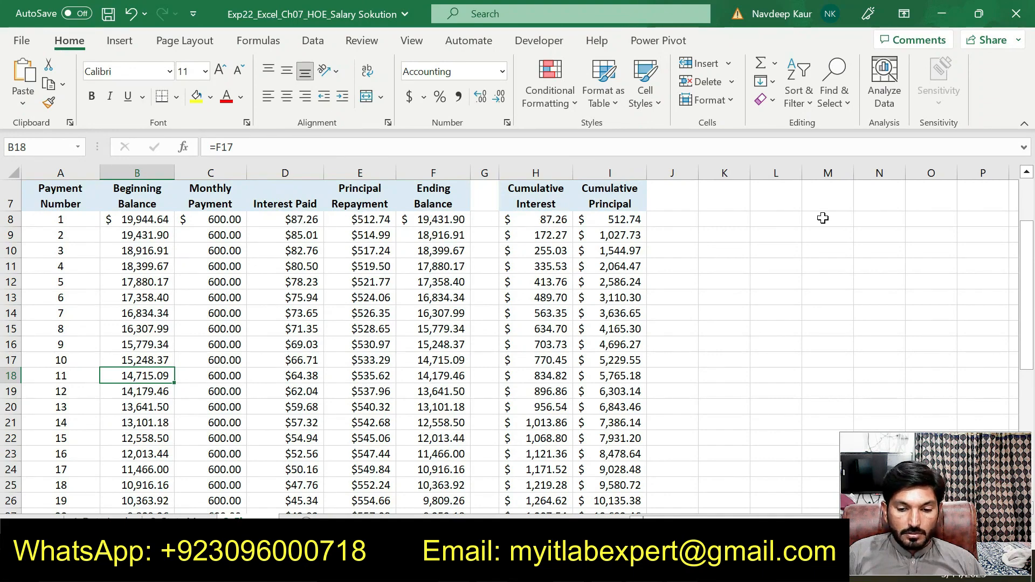
scroll(818, 218, "up", 2)
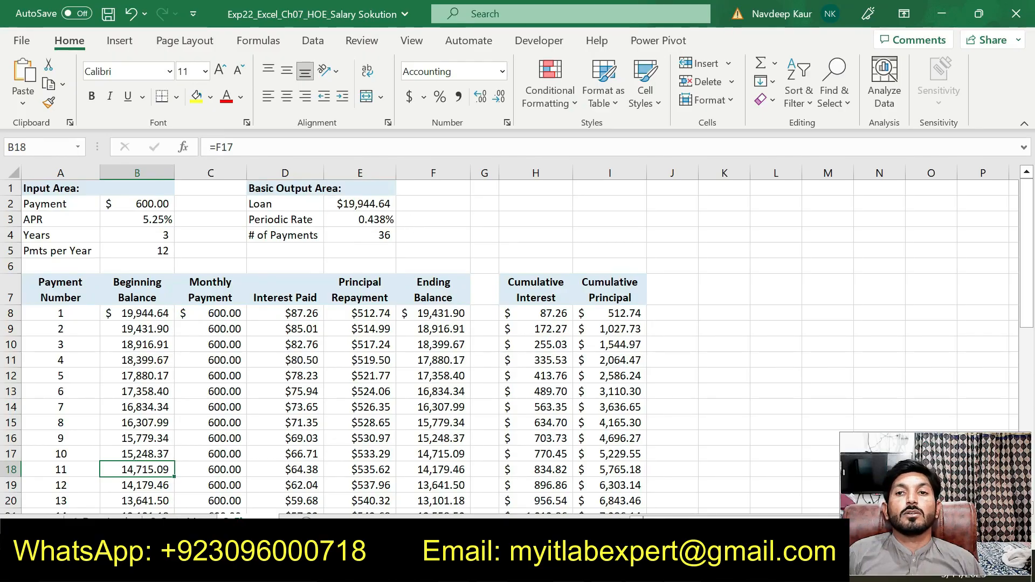
- Read the loan and payment instructions in steps 20 to 24 in Word and return to the 3-Finance worksheet in Excel
key("alt+Tab")
scroll(3, 385, "down", 5)
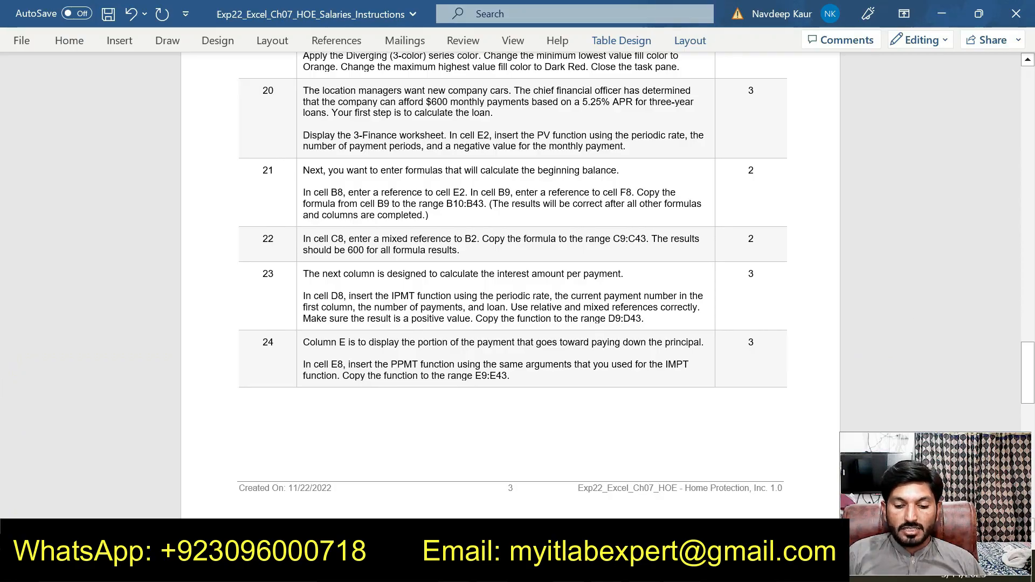
mouse_move(646, 569)
left_click(555, 507)
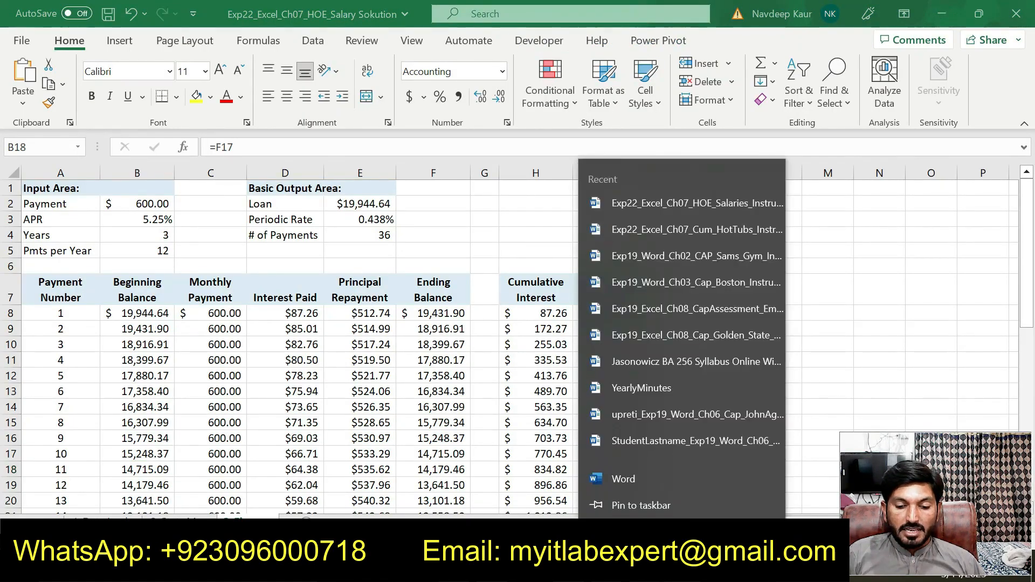
left_click(696, 205)
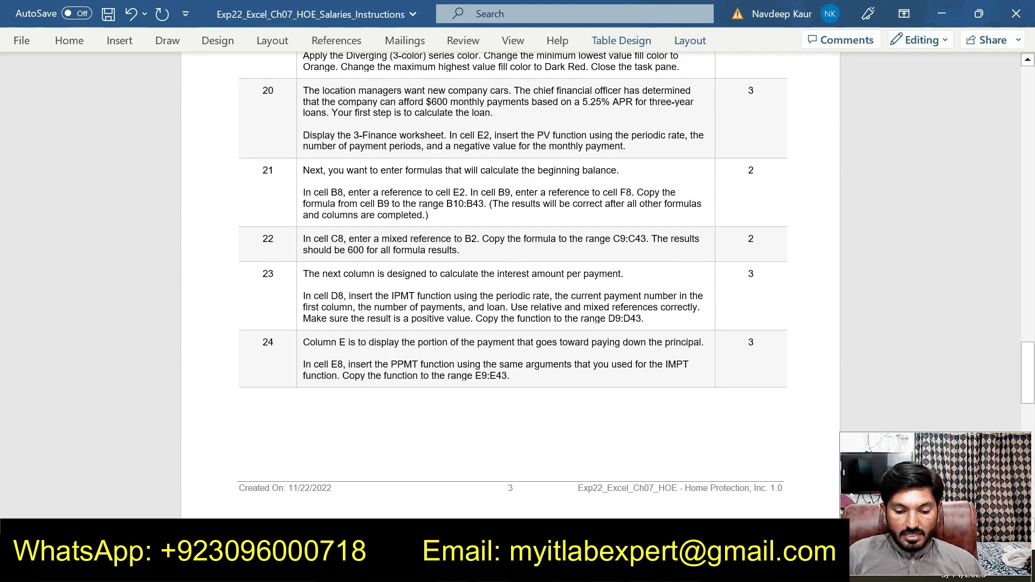
right_click(682, 564)
left_click(647, 564)
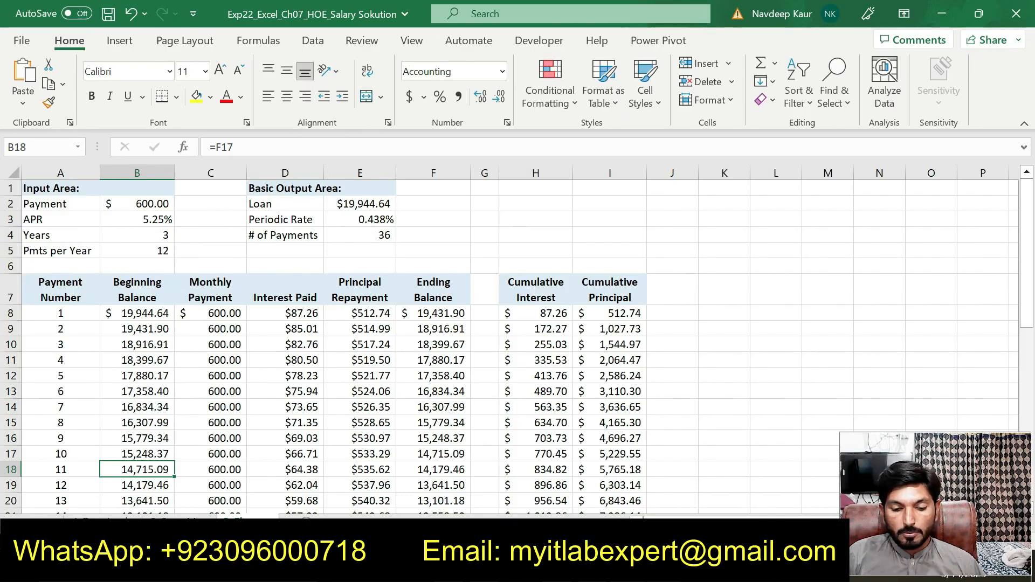
- Switch to Word, select the PPMT function name in step 24, and return to the start of the instructions
key("alt+Tab")
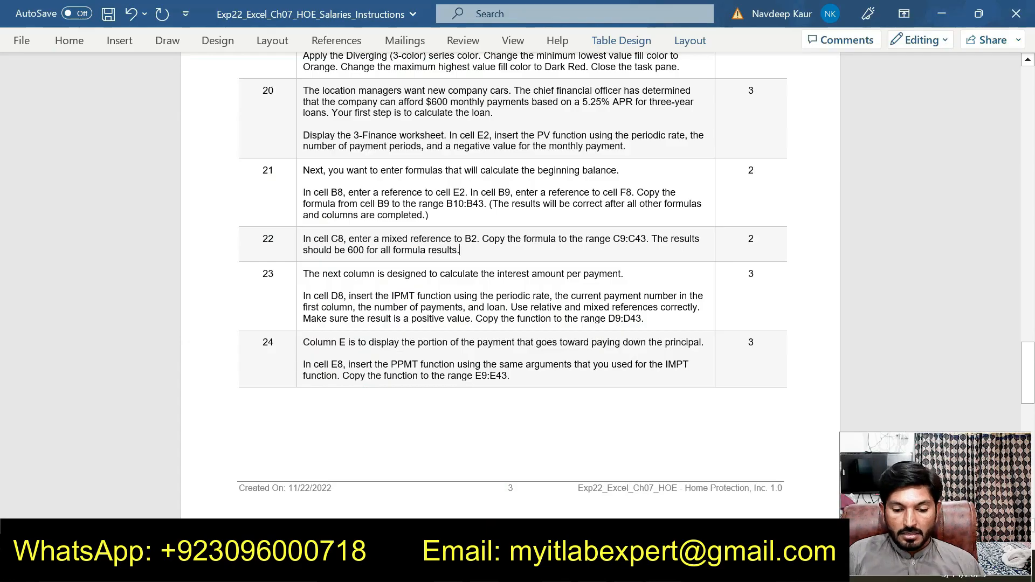
left_click_drag(393, 366, 412, 367)
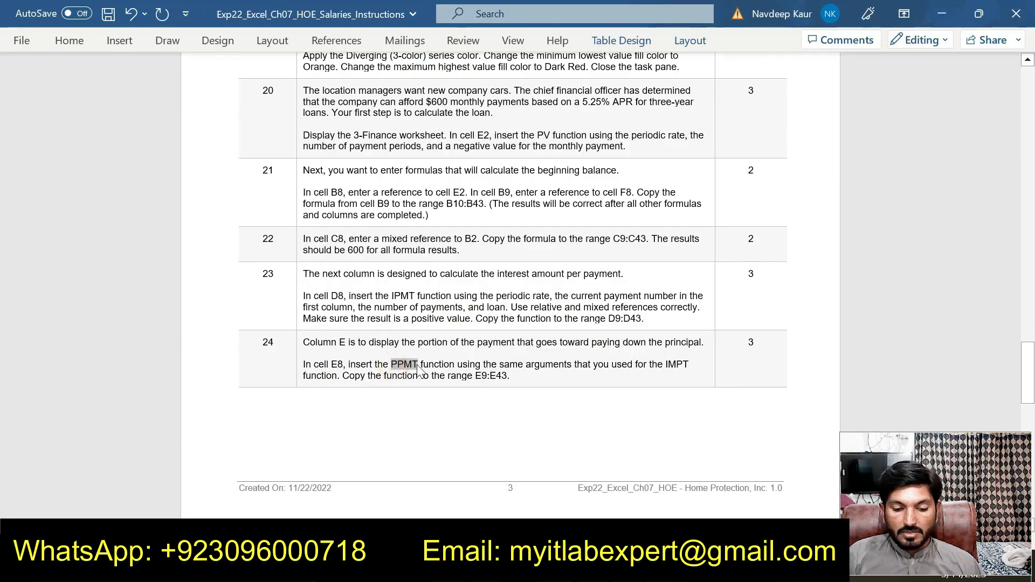
left_click_drag(1034, 372, 1034, 424)
left_click_drag(1034, 276, 1034, 98)
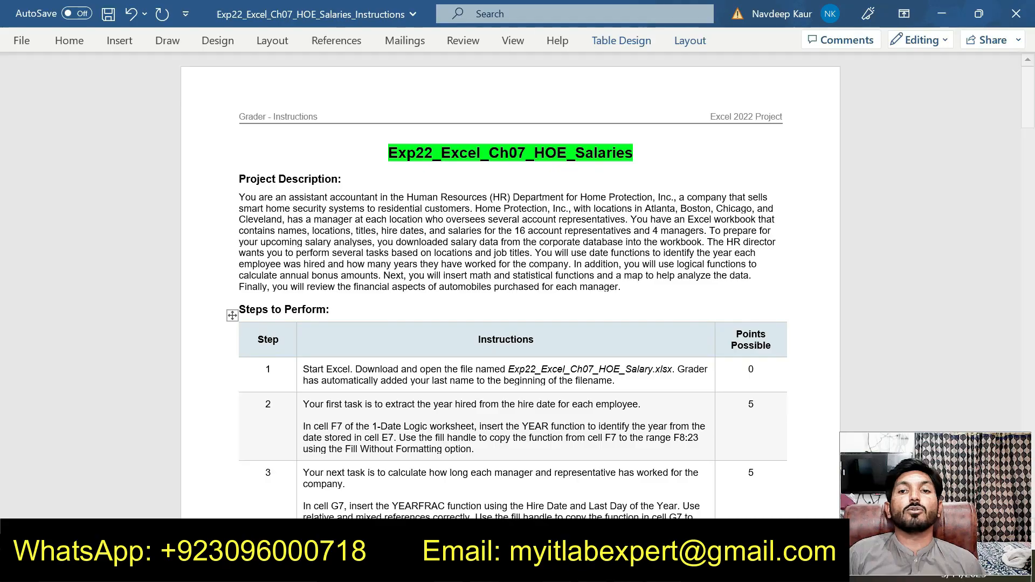
- Switch to Excel and review the 1-Date Logic, 2-Stats Map and 3-Finance worksheets of the solution workbook, ending on 3-Finance
left_click(350, 567)
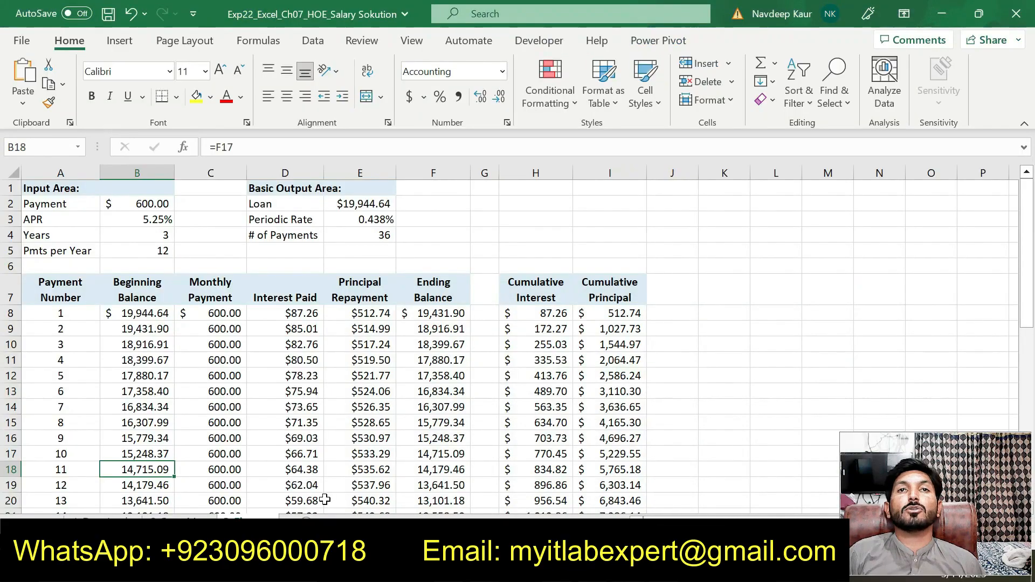
left_click(102, 522)
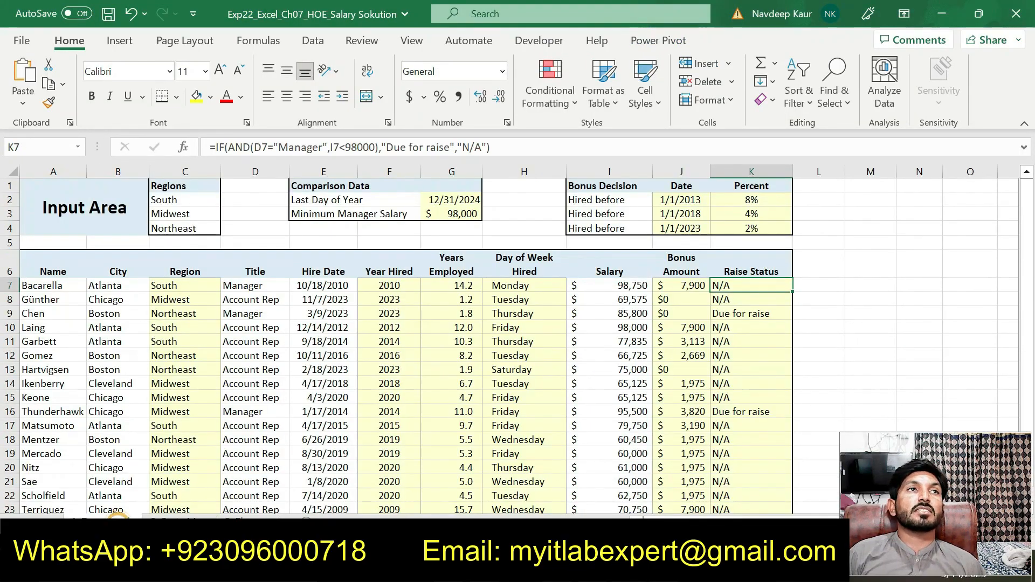
left_click(178, 521)
left_click(242, 520)
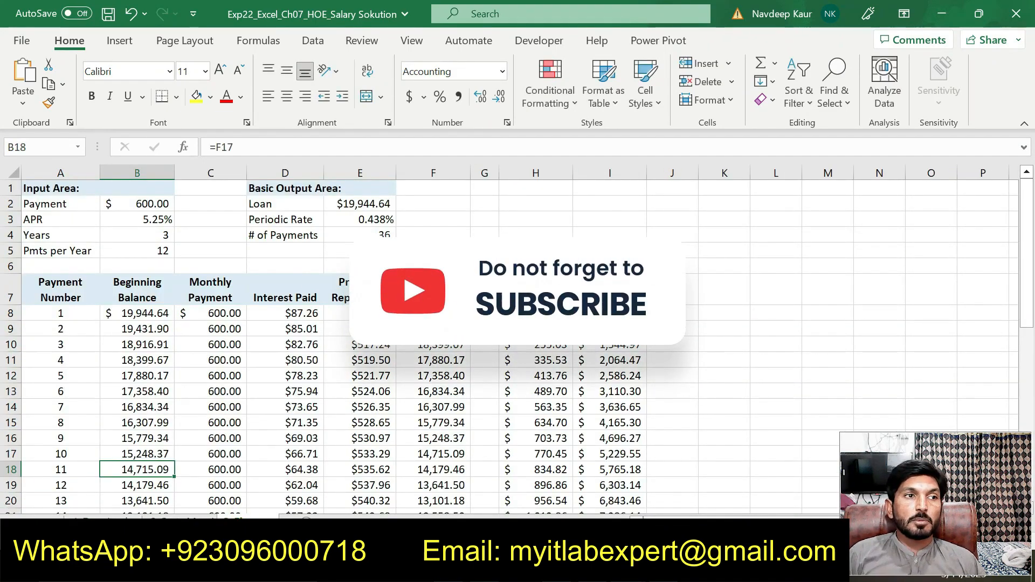
left_click(197, 518)
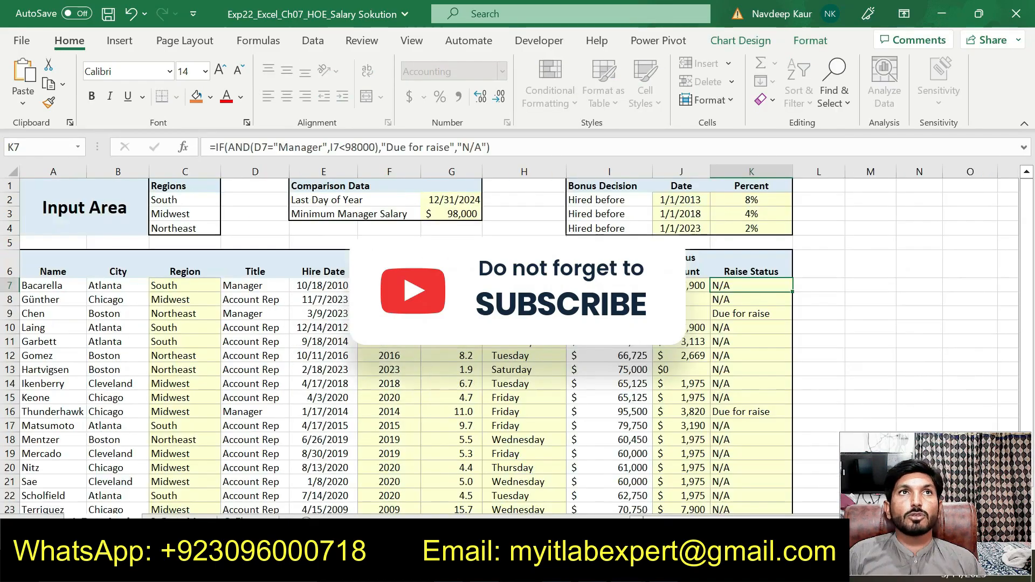
left_click(108, 519)
left_click(247, 520)
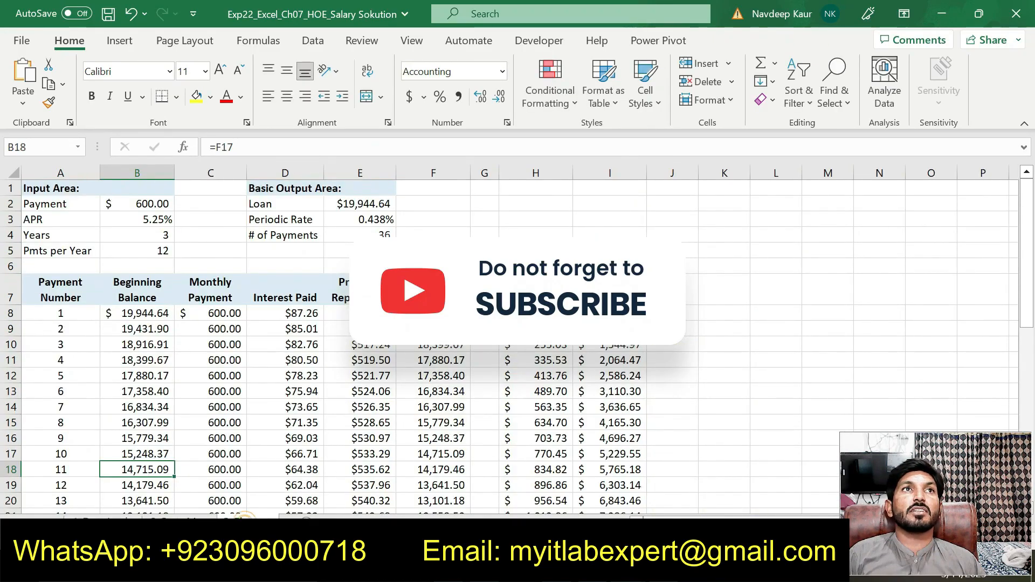
left_click(190, 519)
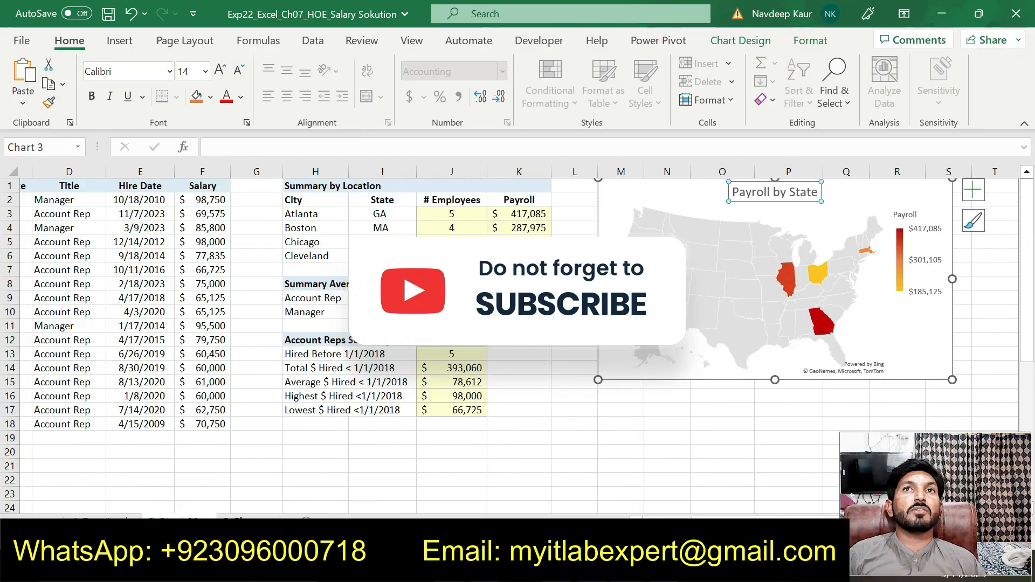
left_click(247, 521)
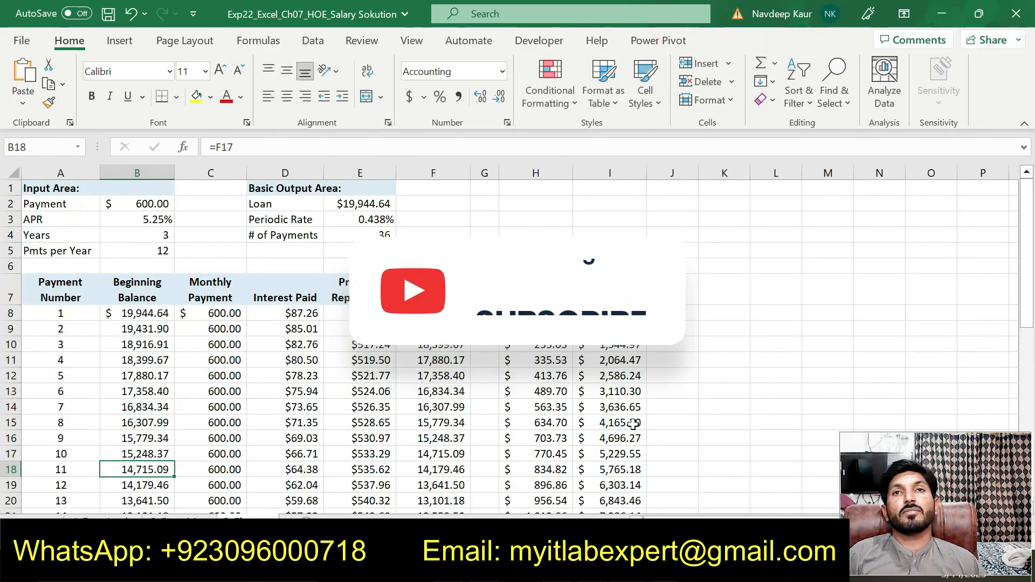